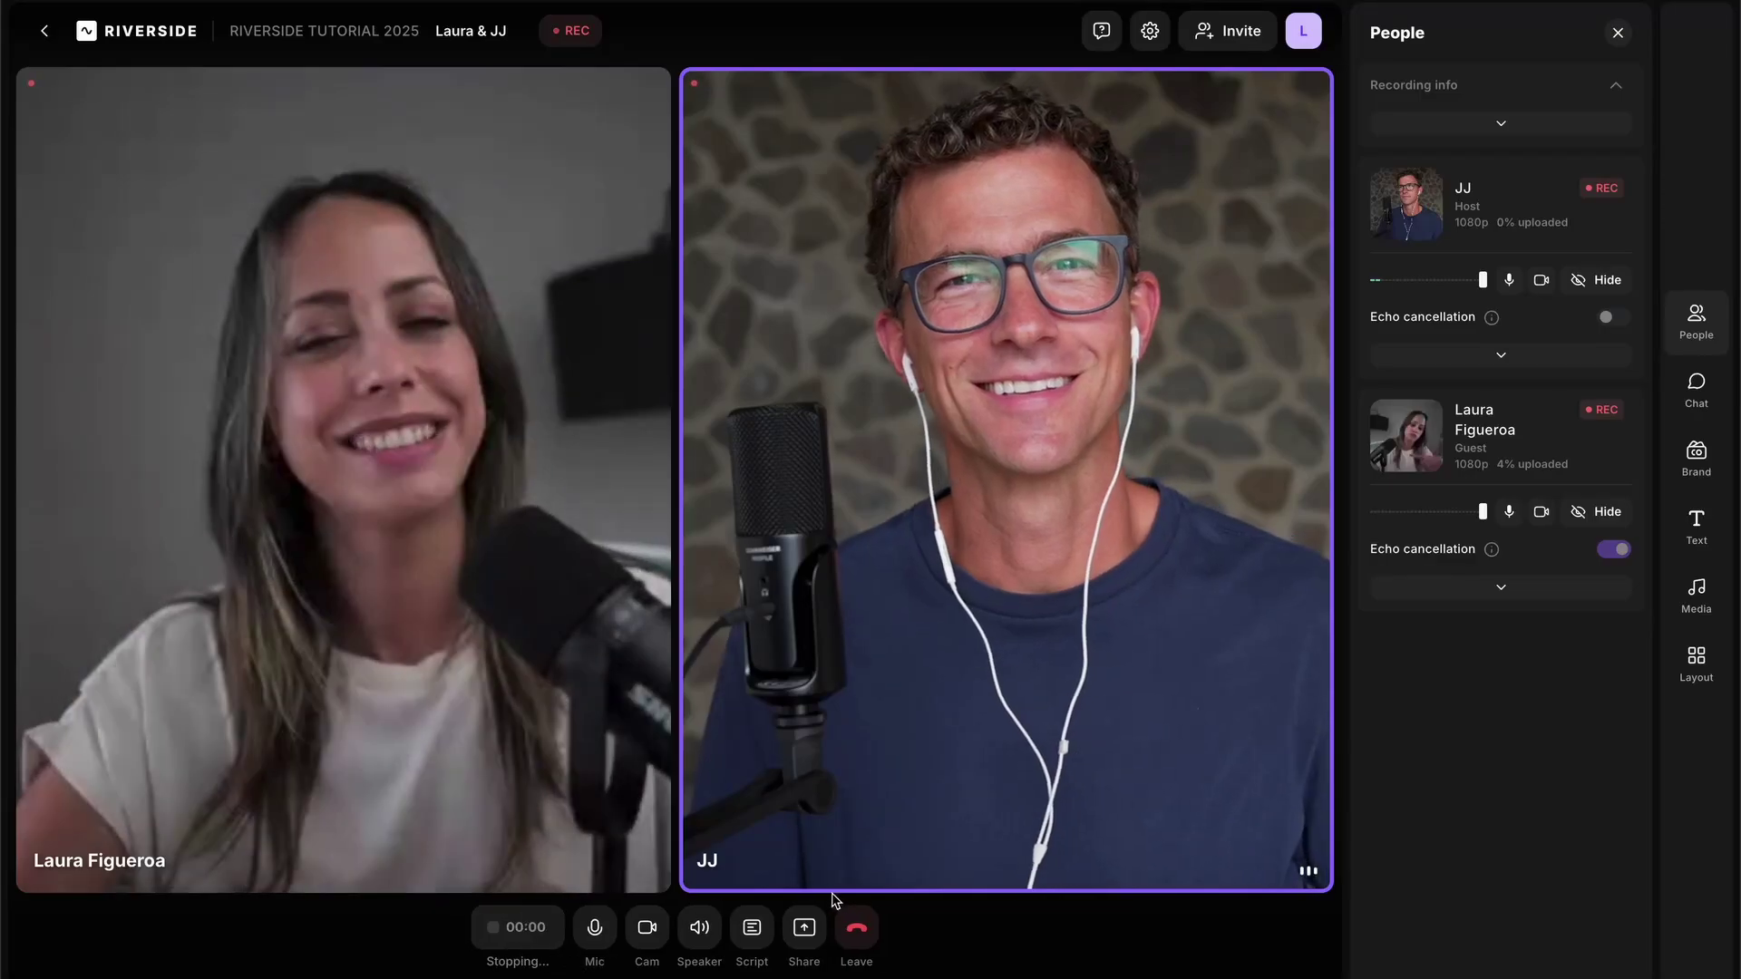
# Step: End the live session and briefly play, then pause, the Laura & JJ recording in the editor
pyautogui.click(856, 926)
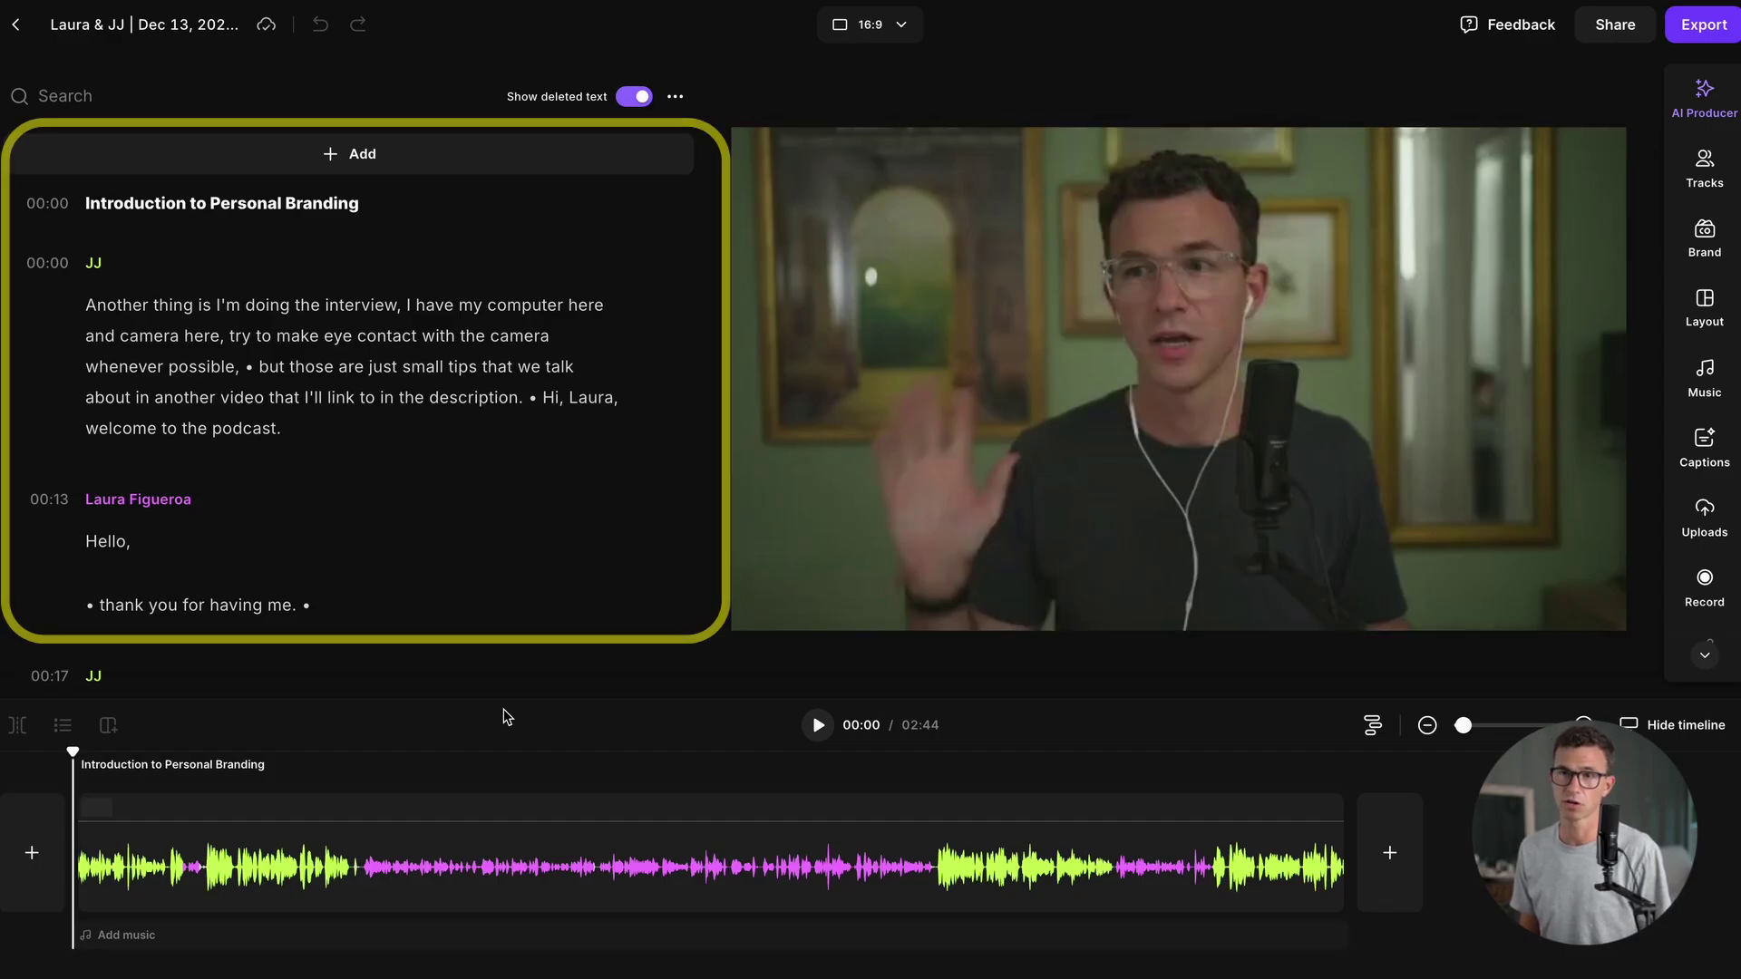
pyautogui.press('space')
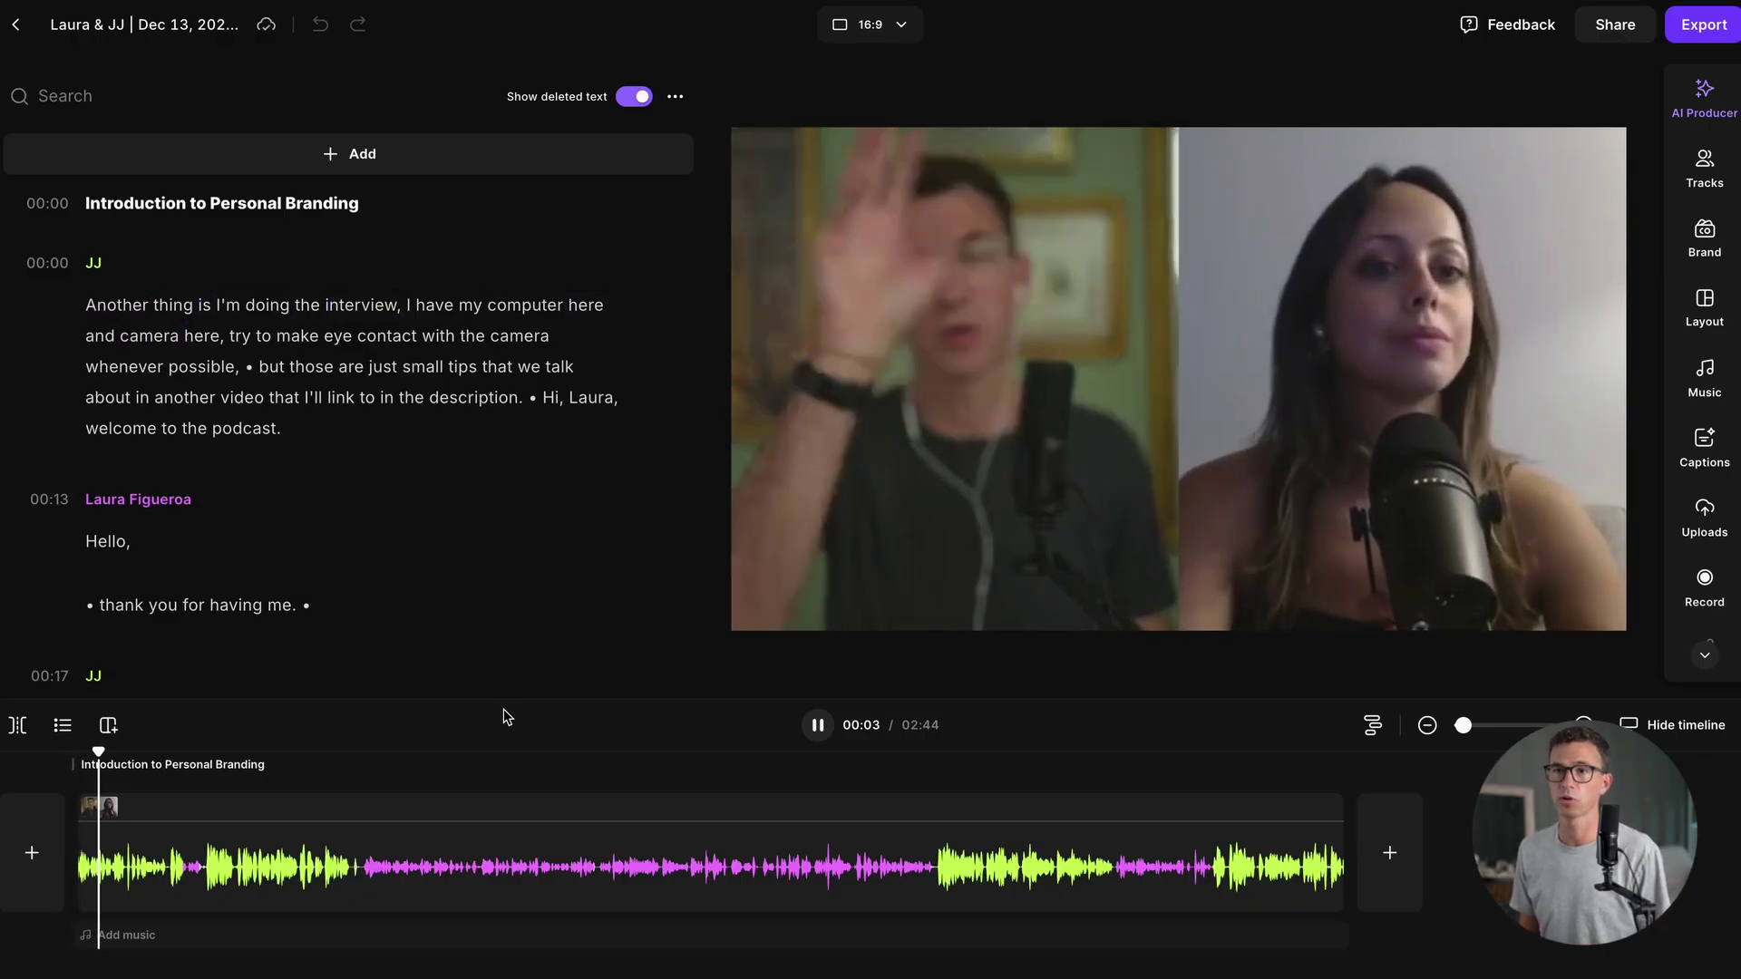
pyautogui.press('space')
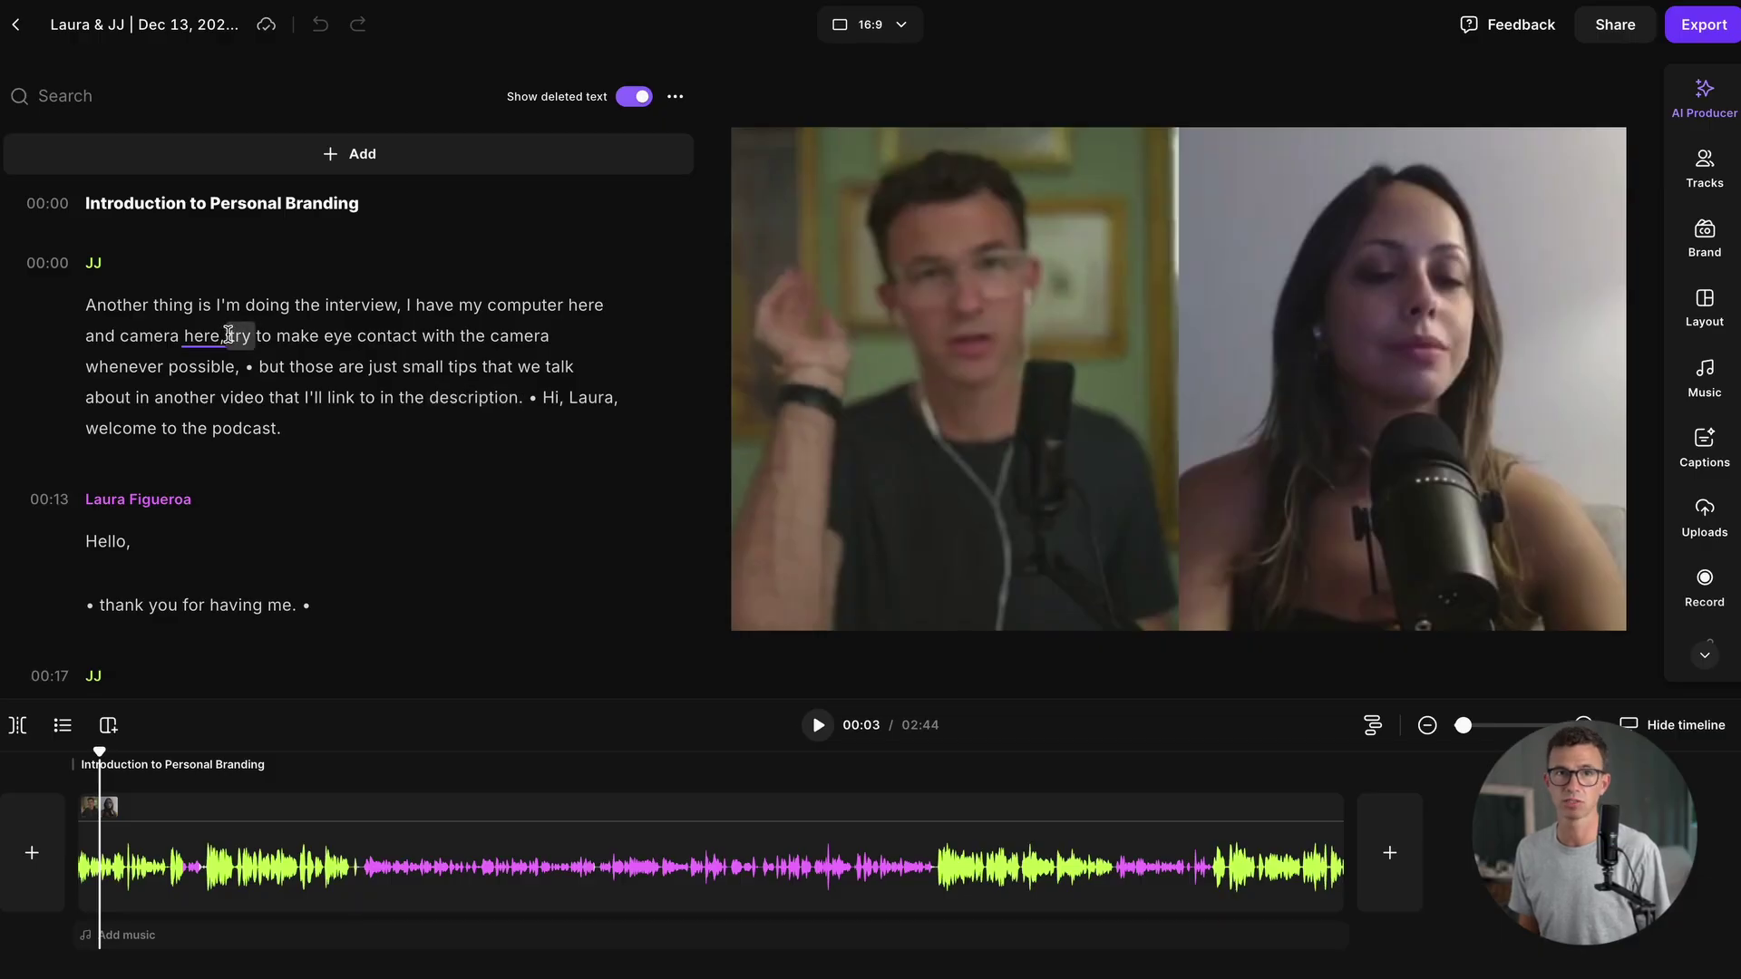
# Step: Delete 'try to make eye contact with the camera whenever possible' from JJ's opening and preview the cut
pyautogui.moveTo(229, 335); pyautogui.dragTo(239, 370)
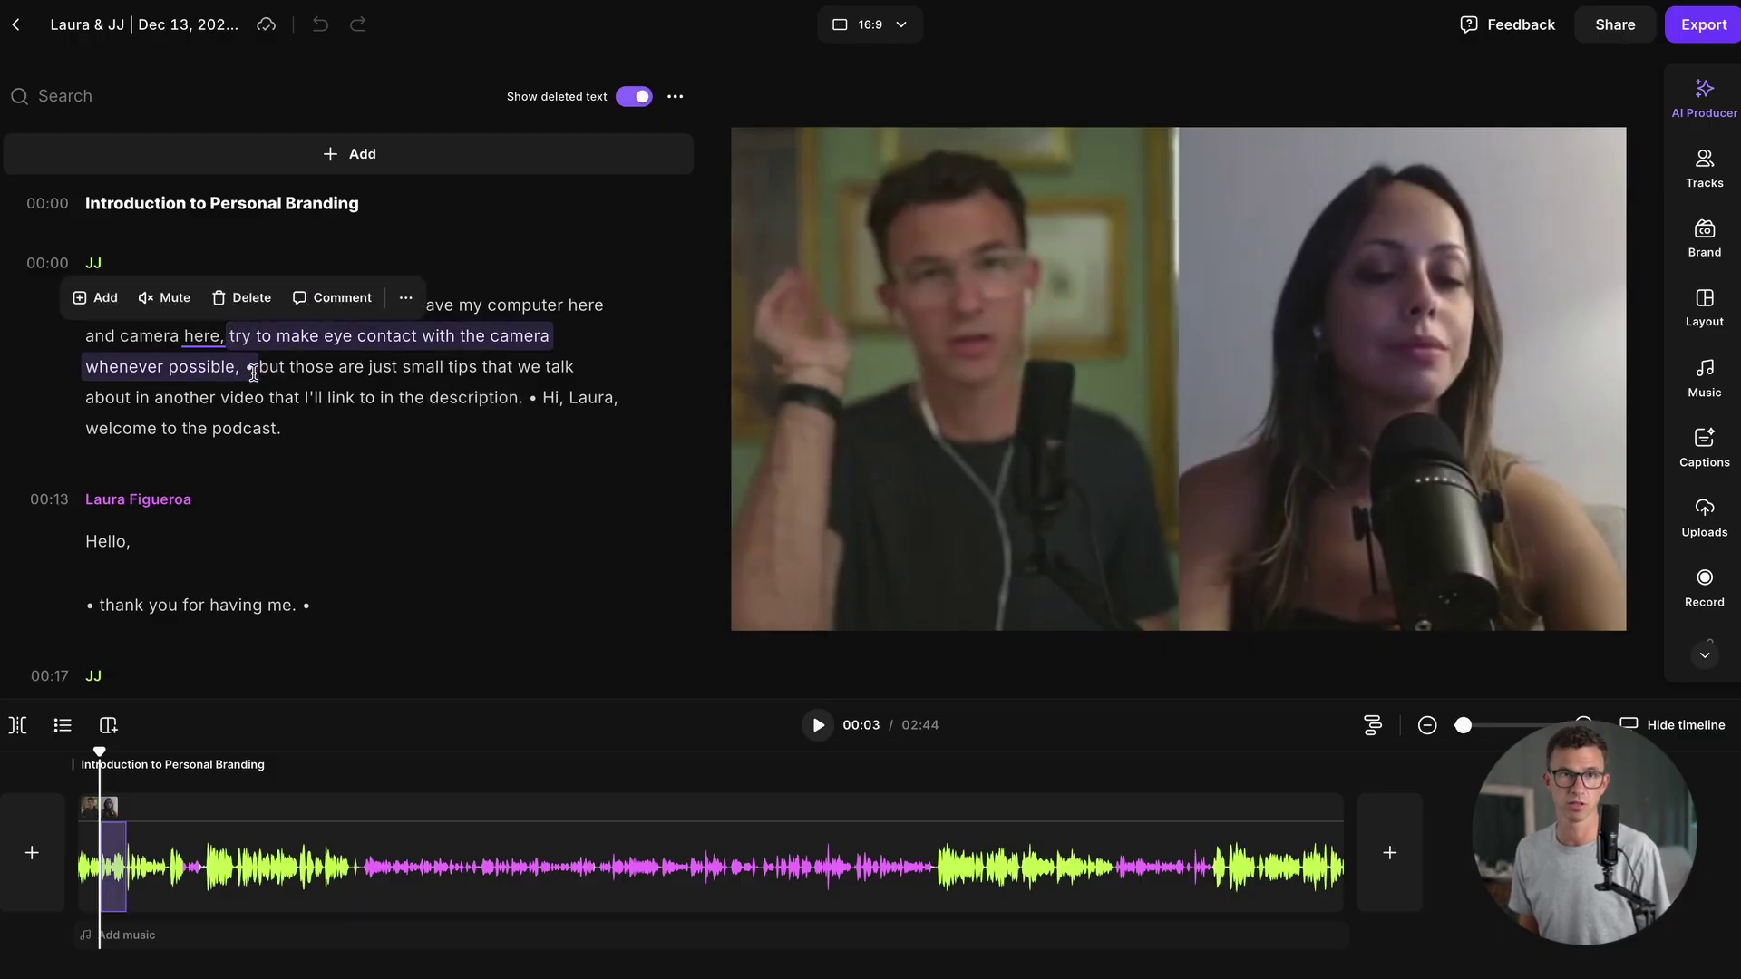
pyautogui.press('BackSpace')
pyautogui.doubleClick(94, 326)
pyautogui.press('space')
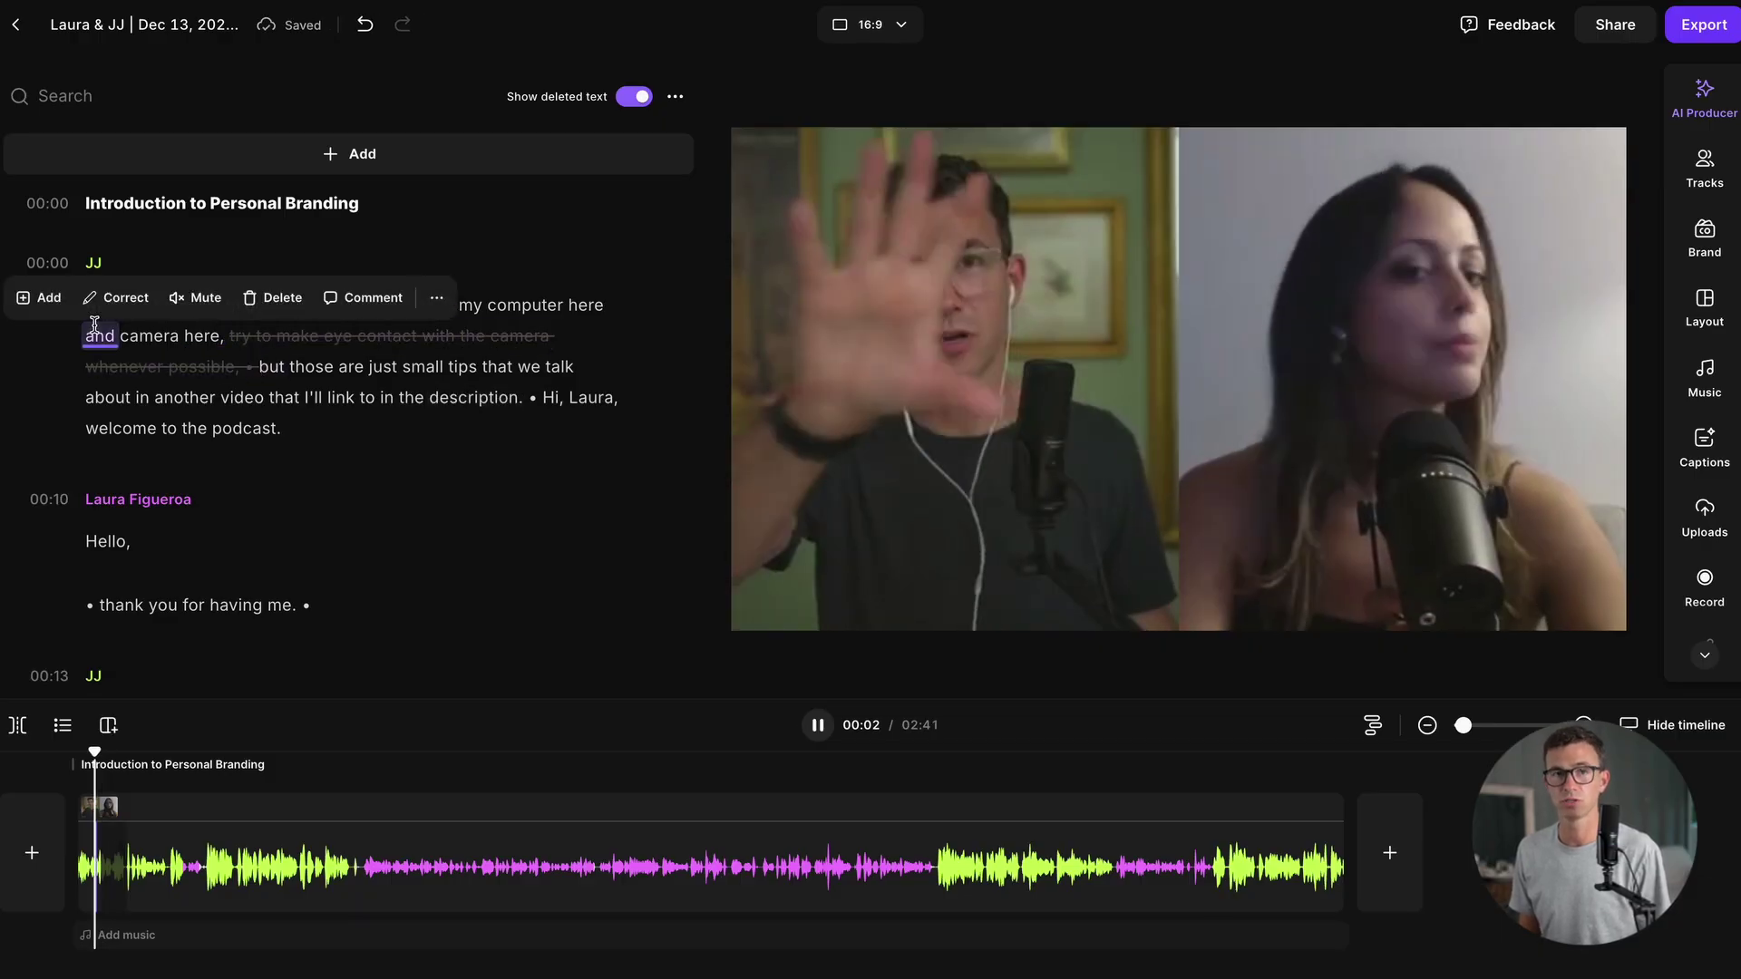
pyautogui.press('space')
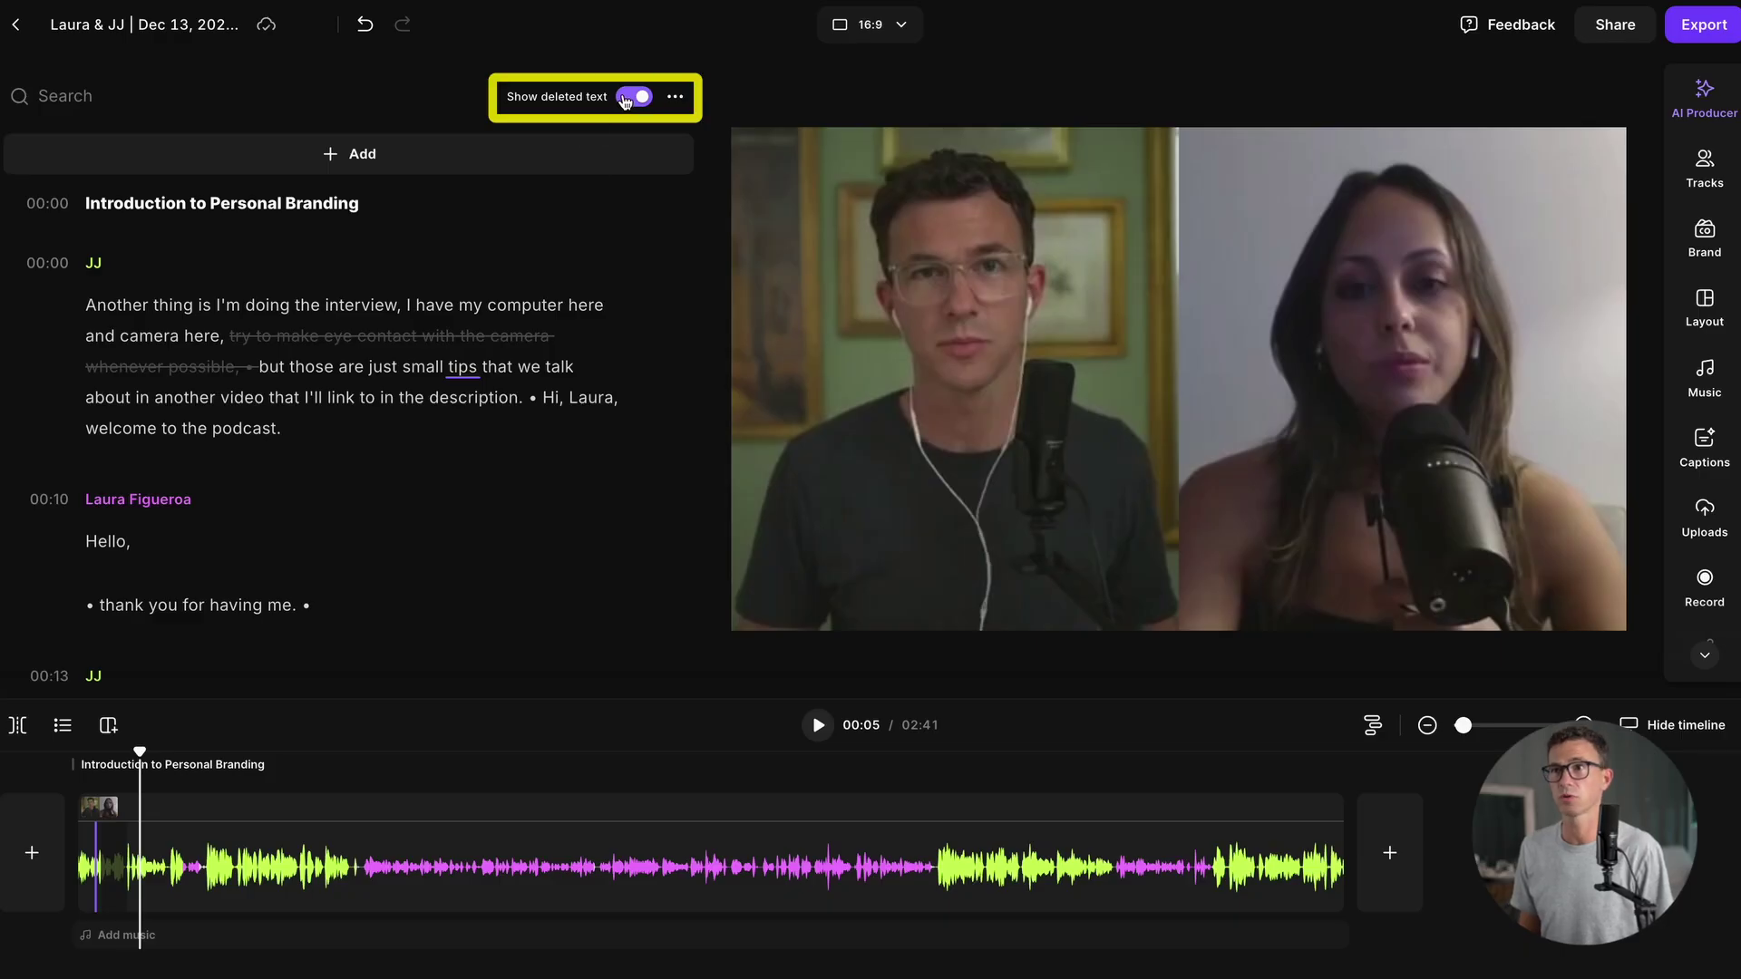
pyautogui.click(632, 96)
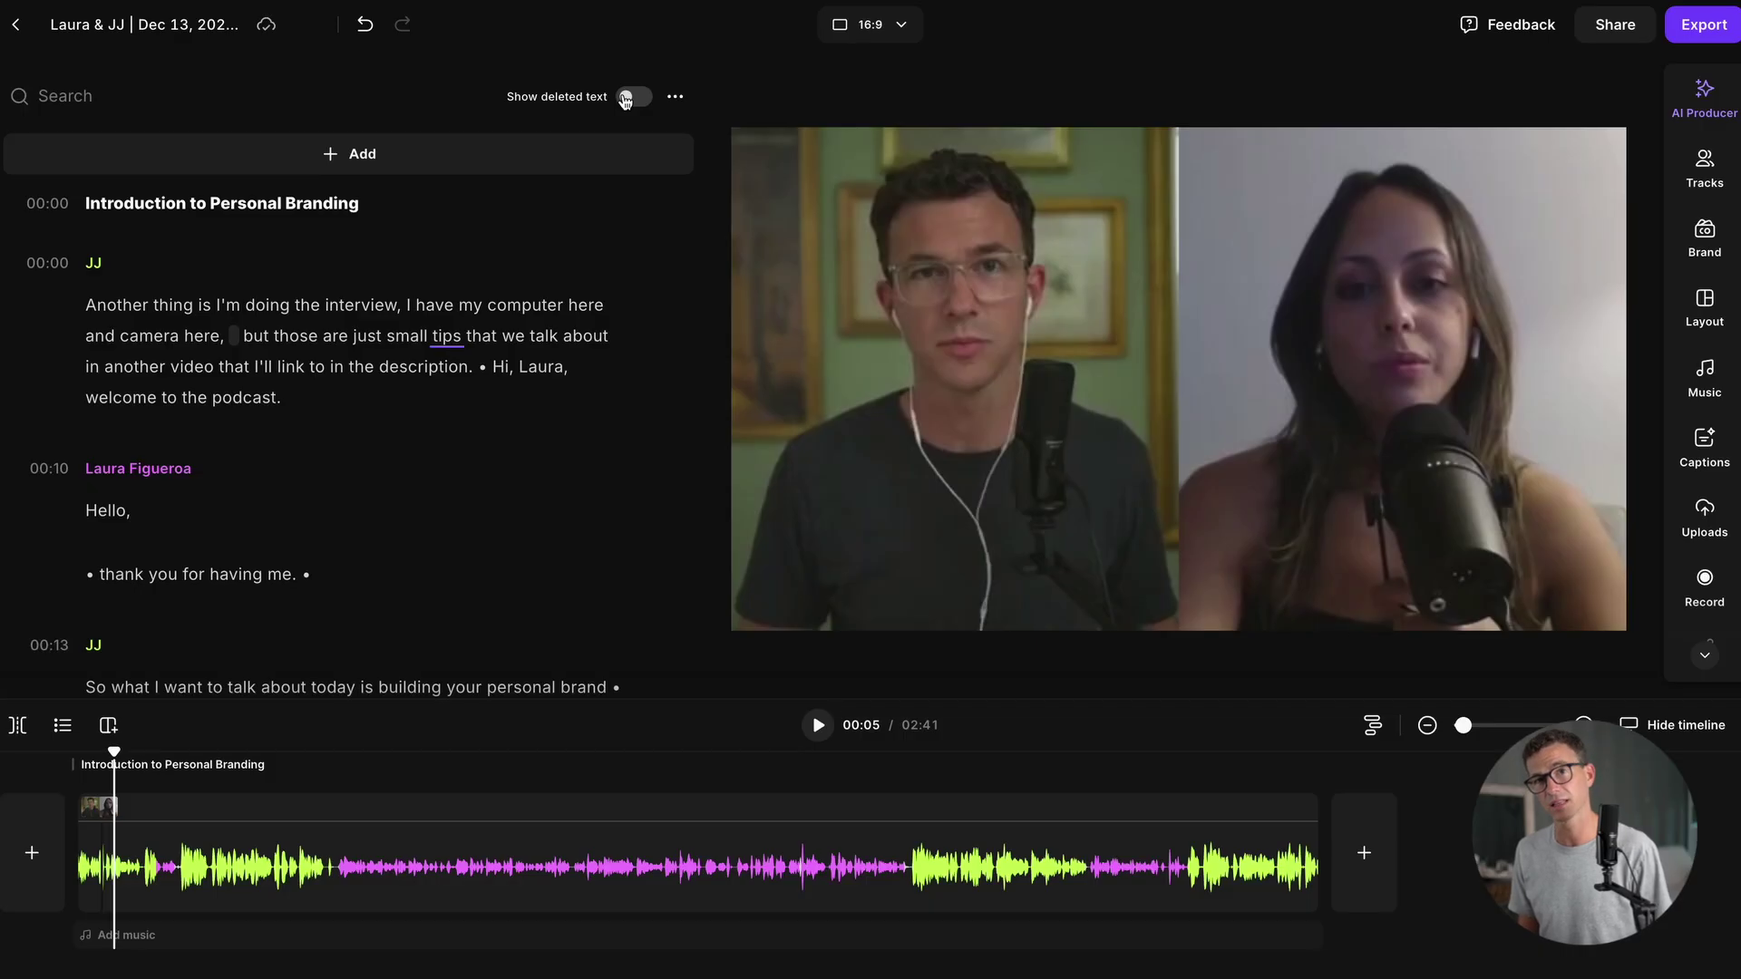
pyautogui.click(633, 97)
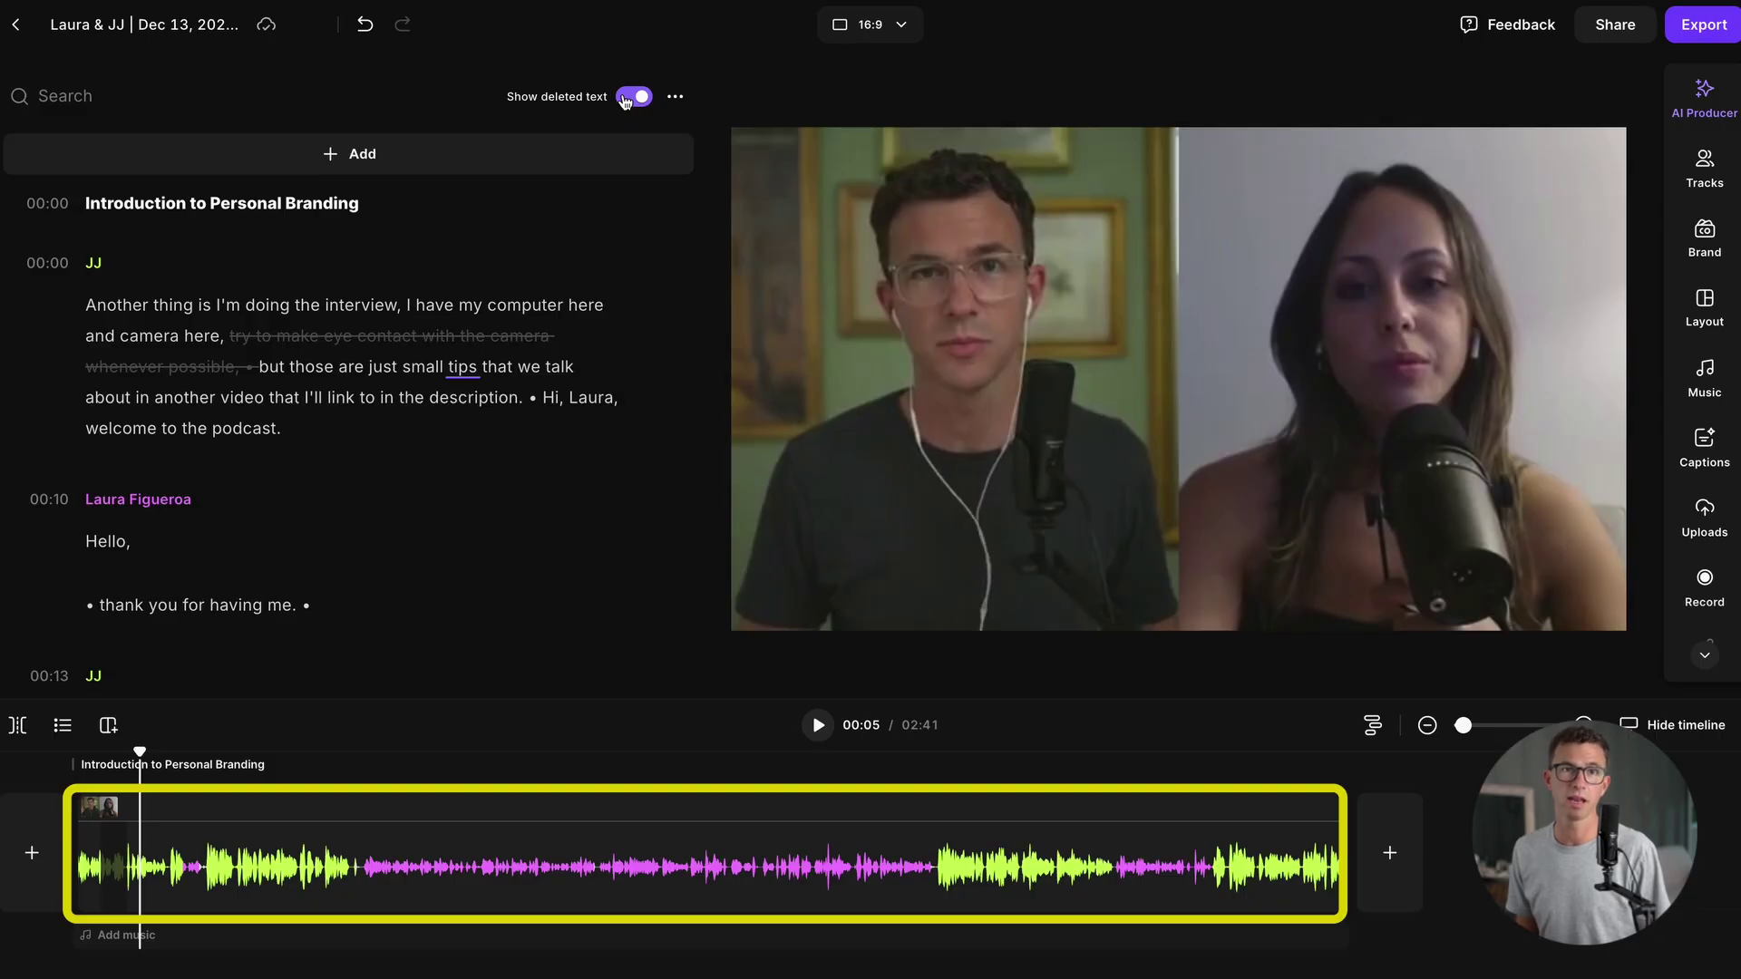
pyautogui.scroll(-5, 389, 435)
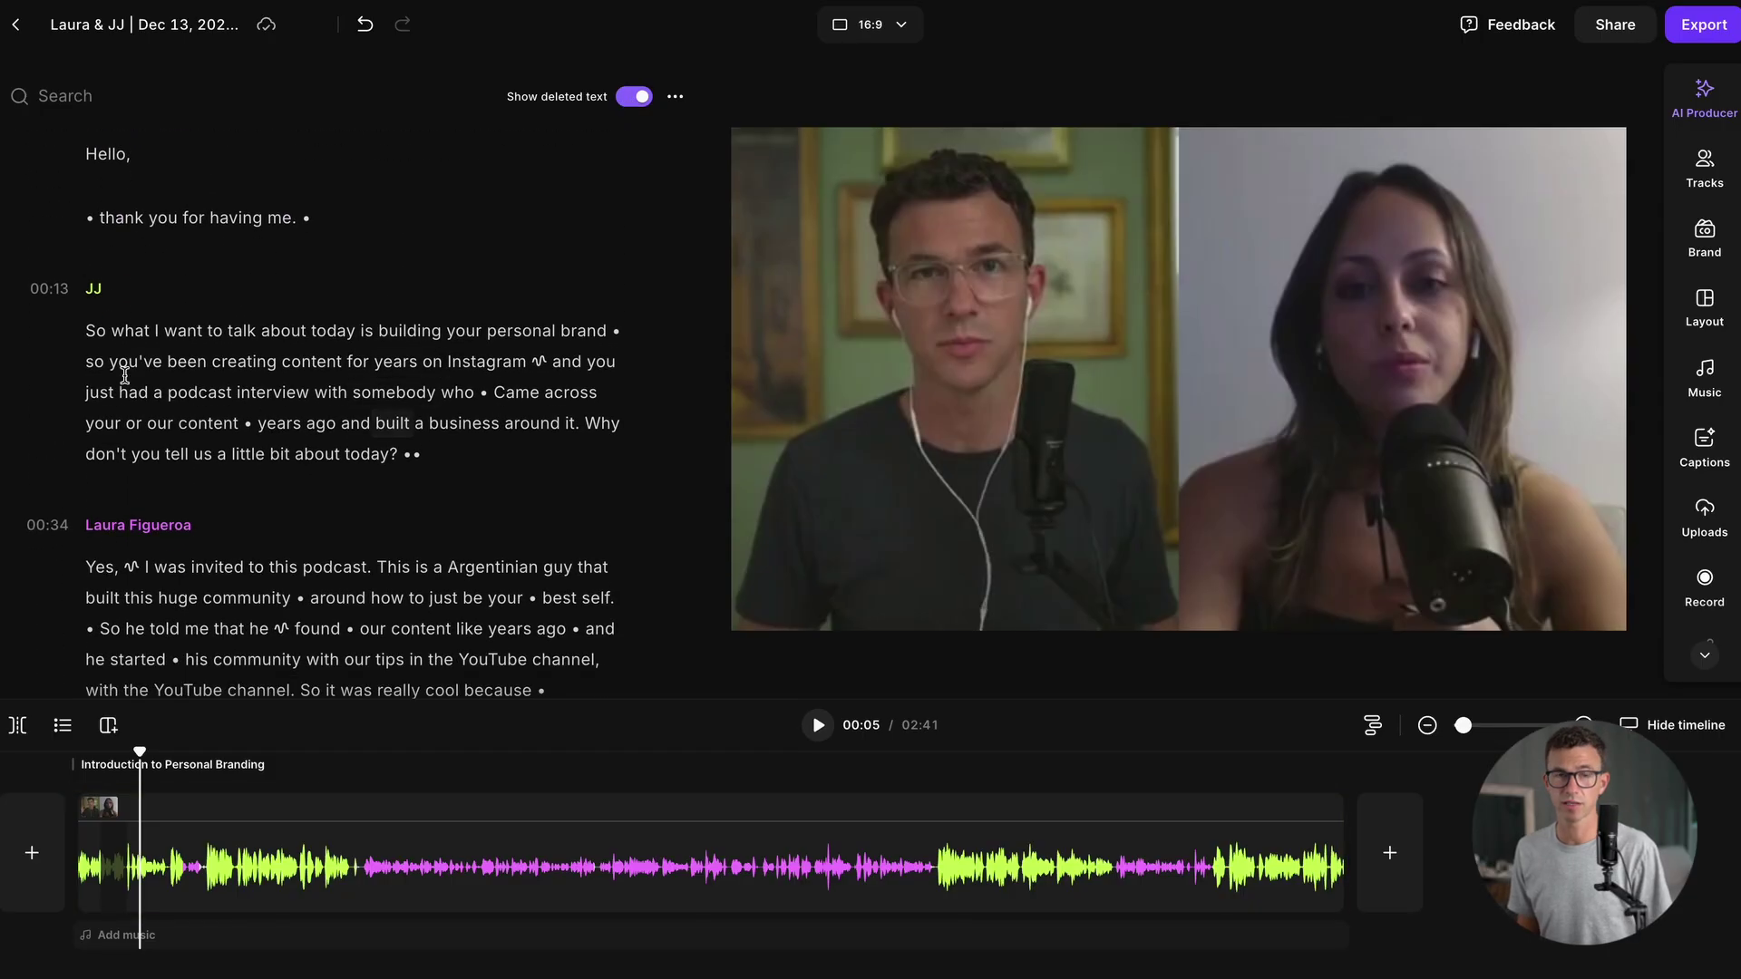
pyautogui.moveTo(95, 330); pyautogui.dragTo(401, 463)
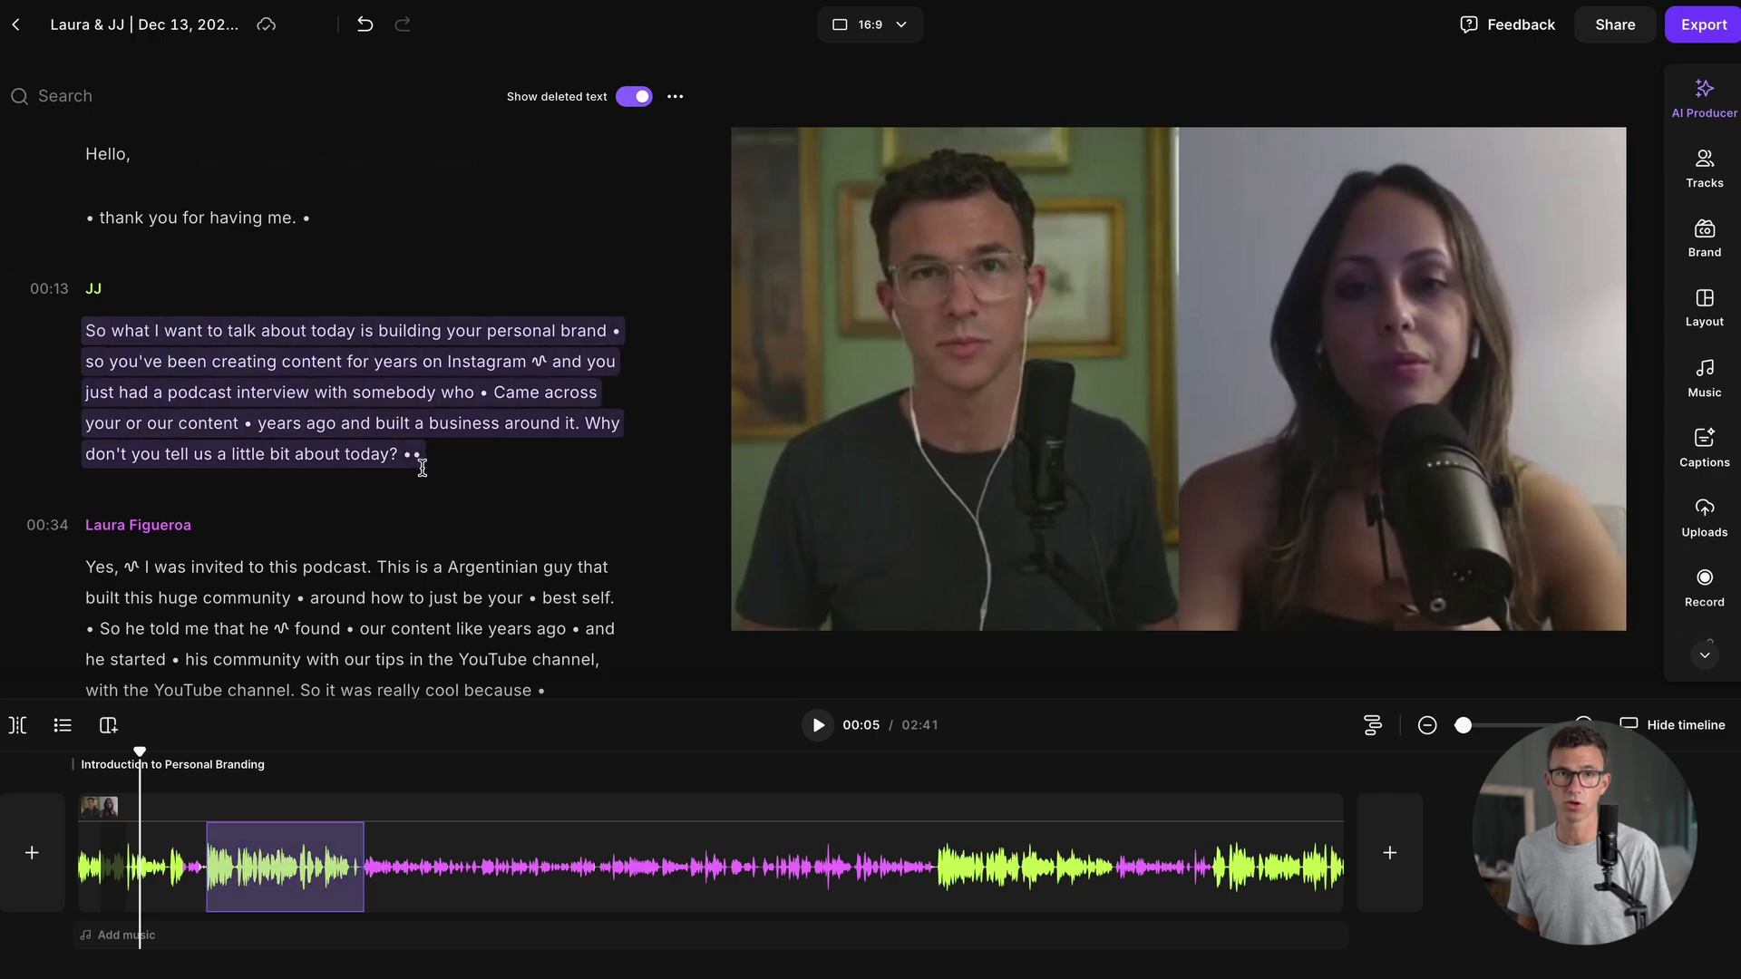
pyautogui.hotkey('ctrl', 'x')
pyautogui.scroll(-10, 421, 466)
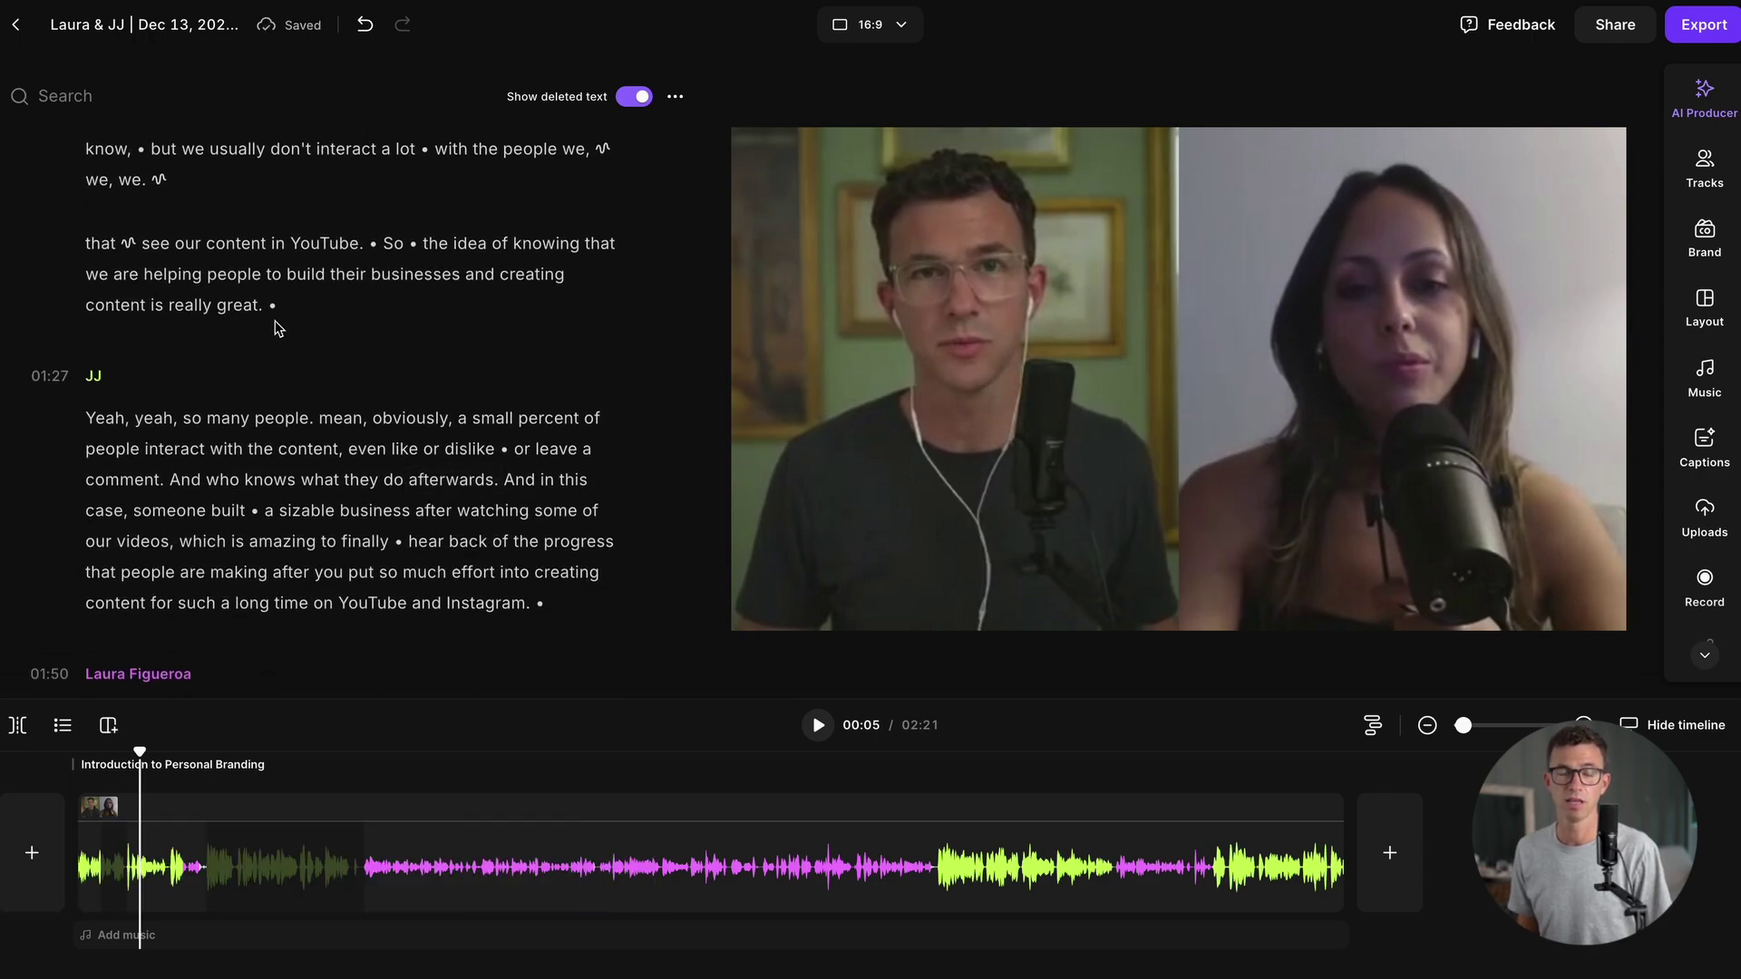
pyautogui.click(271, 306)
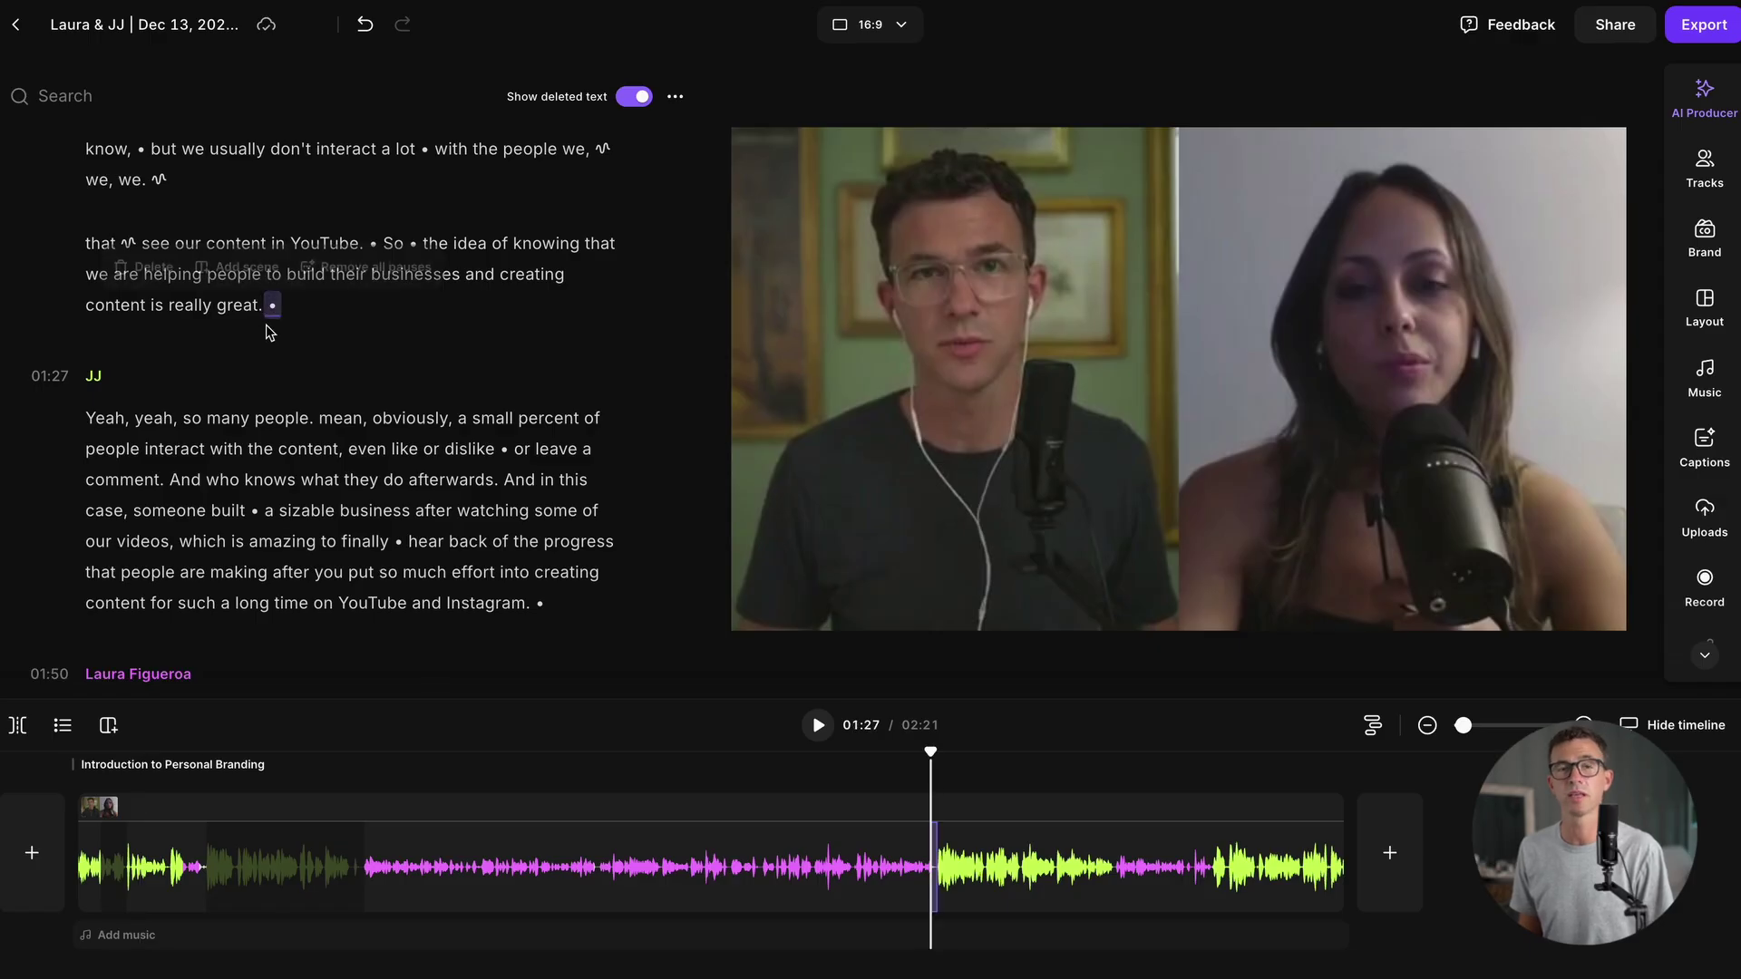
pyautogui.hotkey('ctrl', 'v')
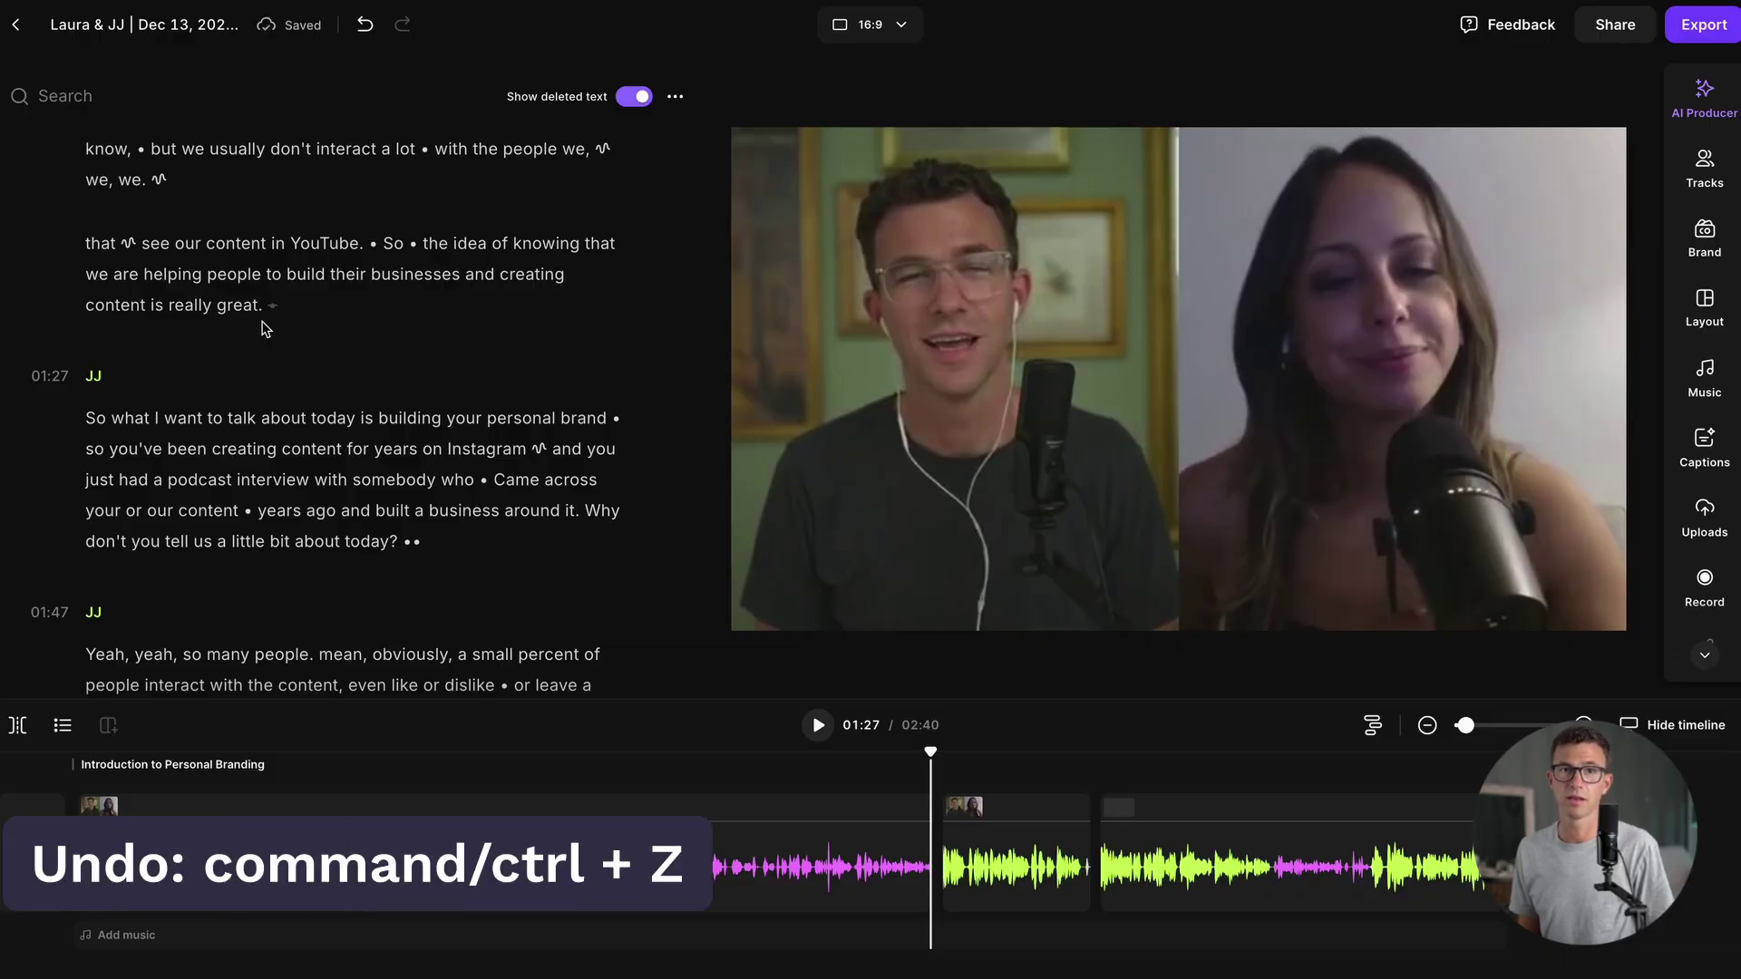
pyautogui.hotkey('ctrl', 'z')
pyautogui.scroll(7, 262, 325)
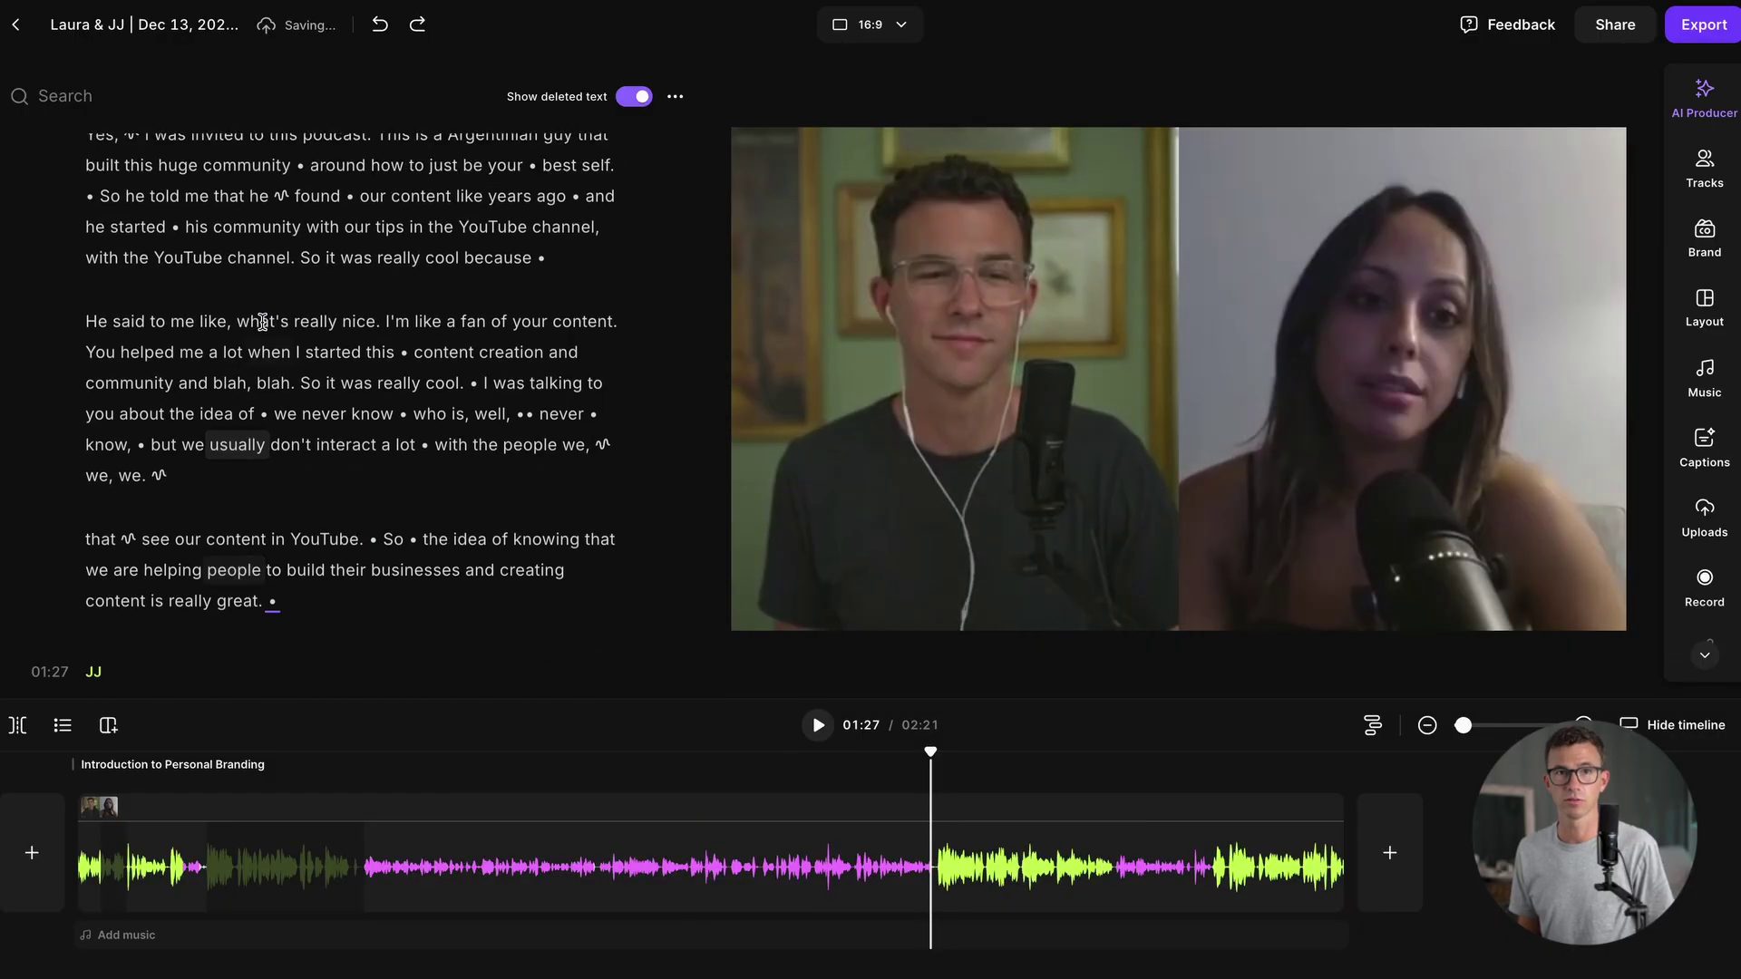
pyautogui.scroll(3, 262, 324)
pyautogui.hotkey('ctrl', 'z')
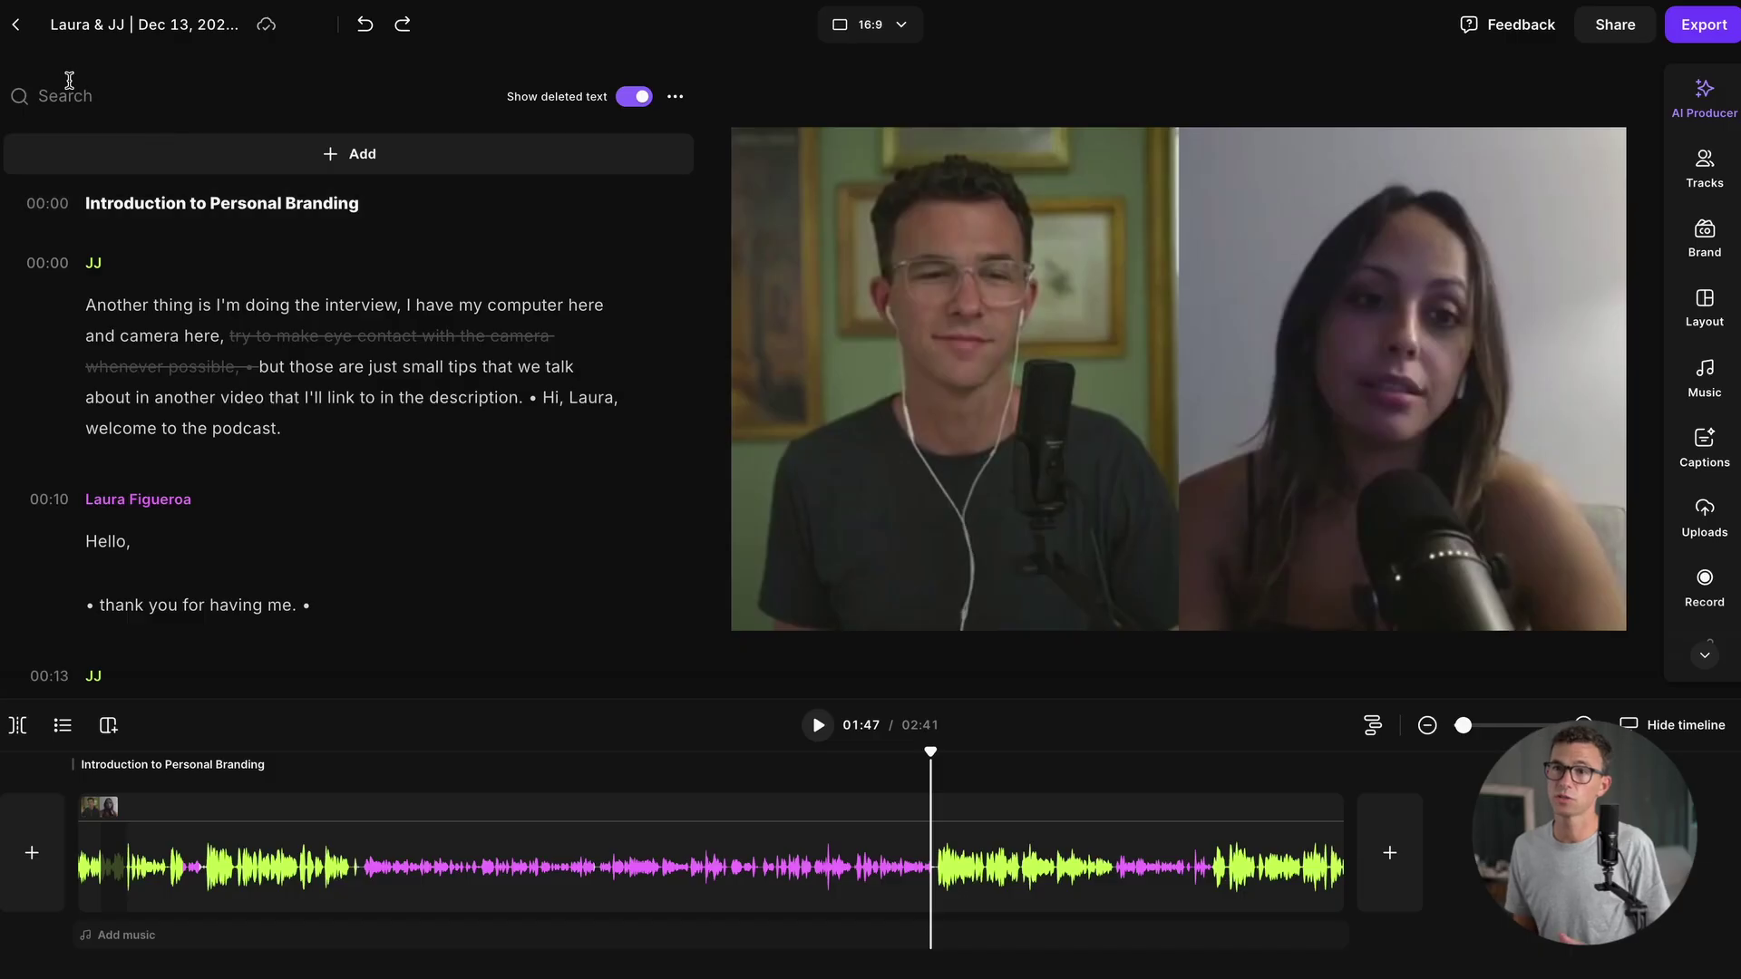
# Step: Search the transcript for 'interview' and step through every match
pyautogui.click(73, 95)
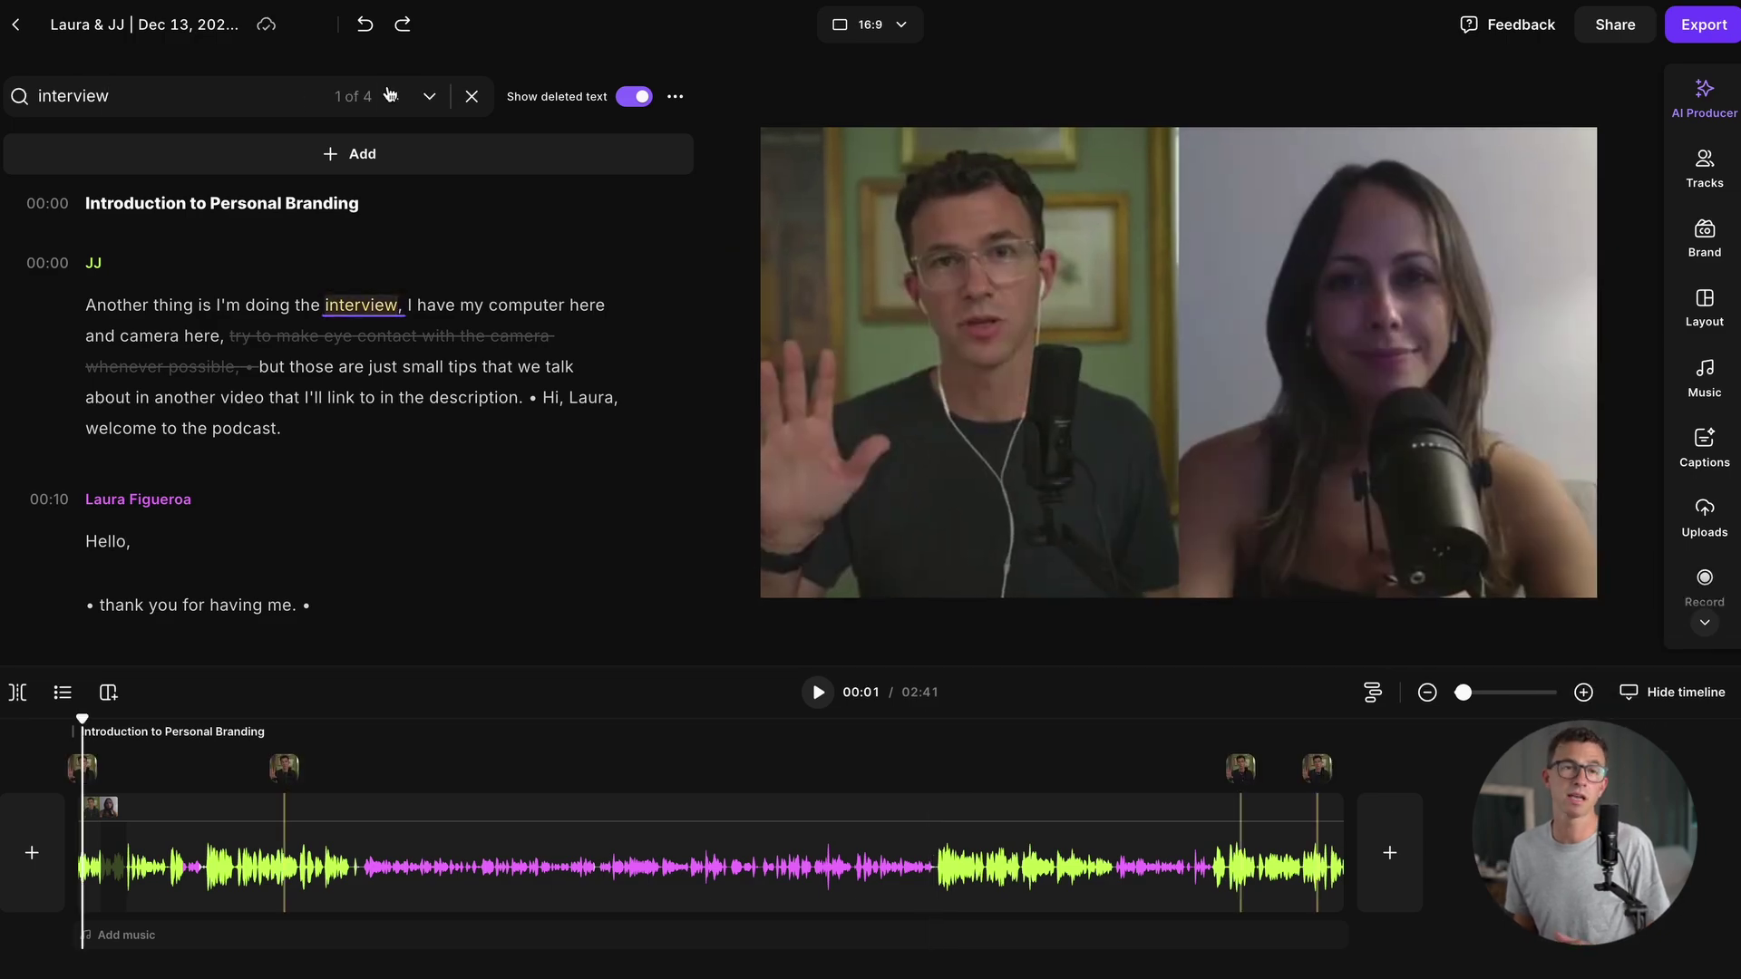
pyautogui.click(430, 96)
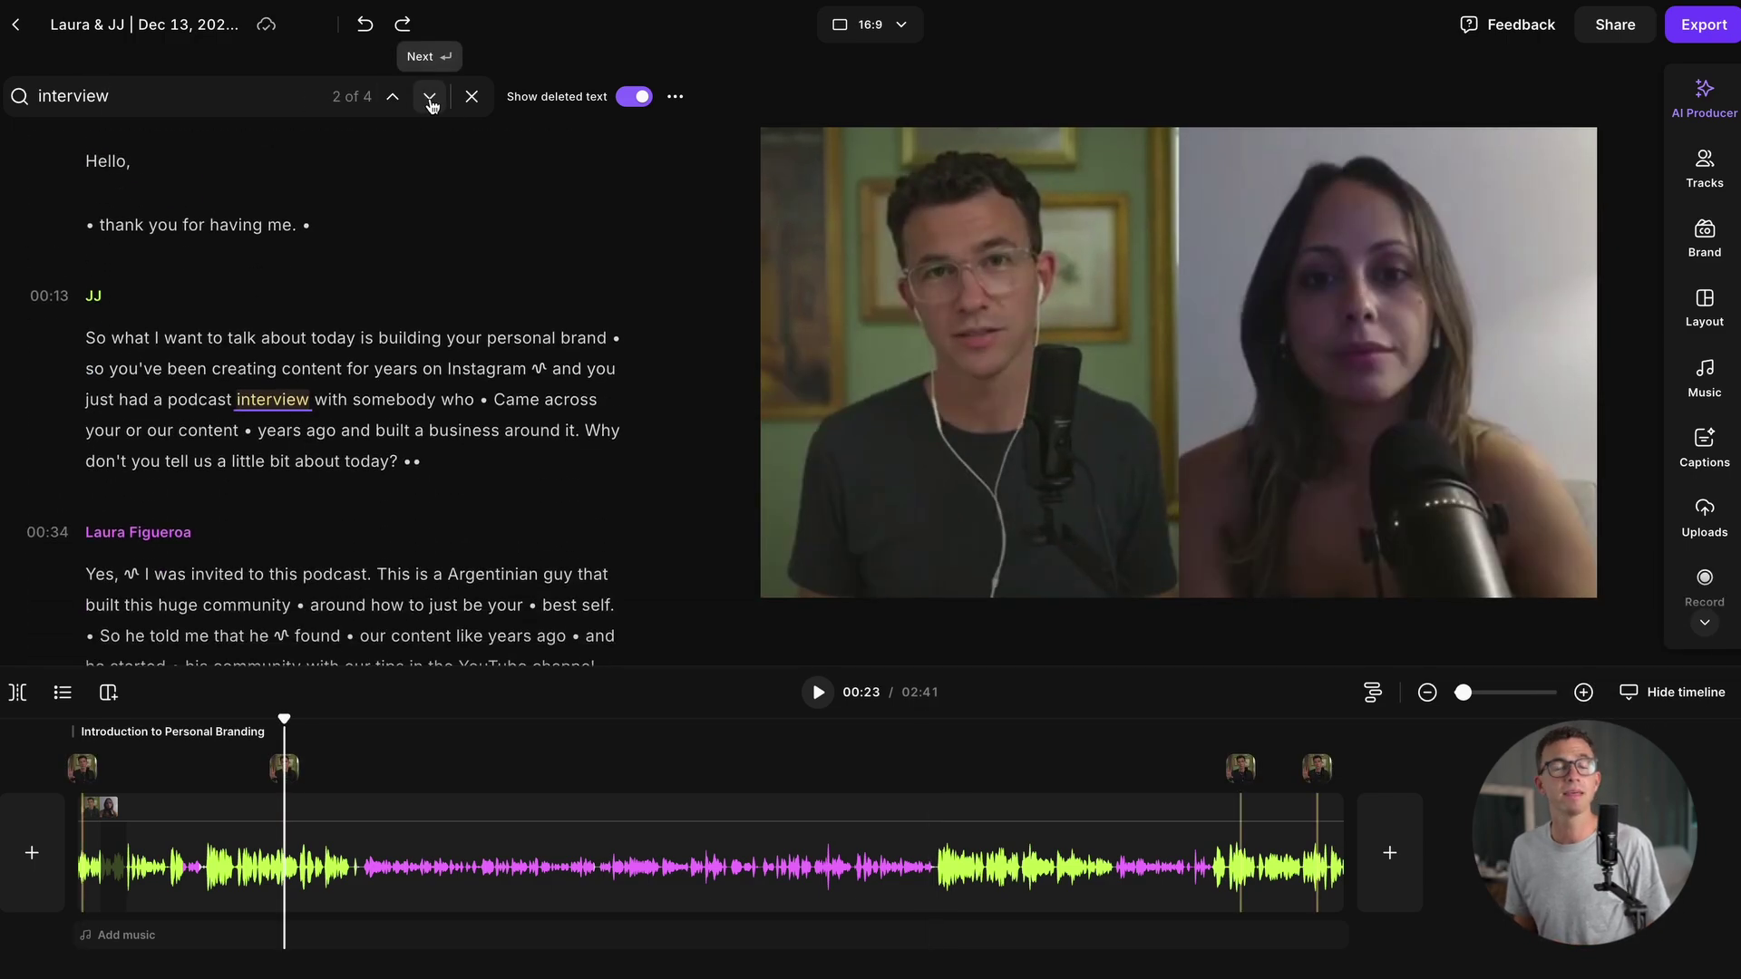
pyautogui.click(430, 96)
pyautogui.click(430, 96)
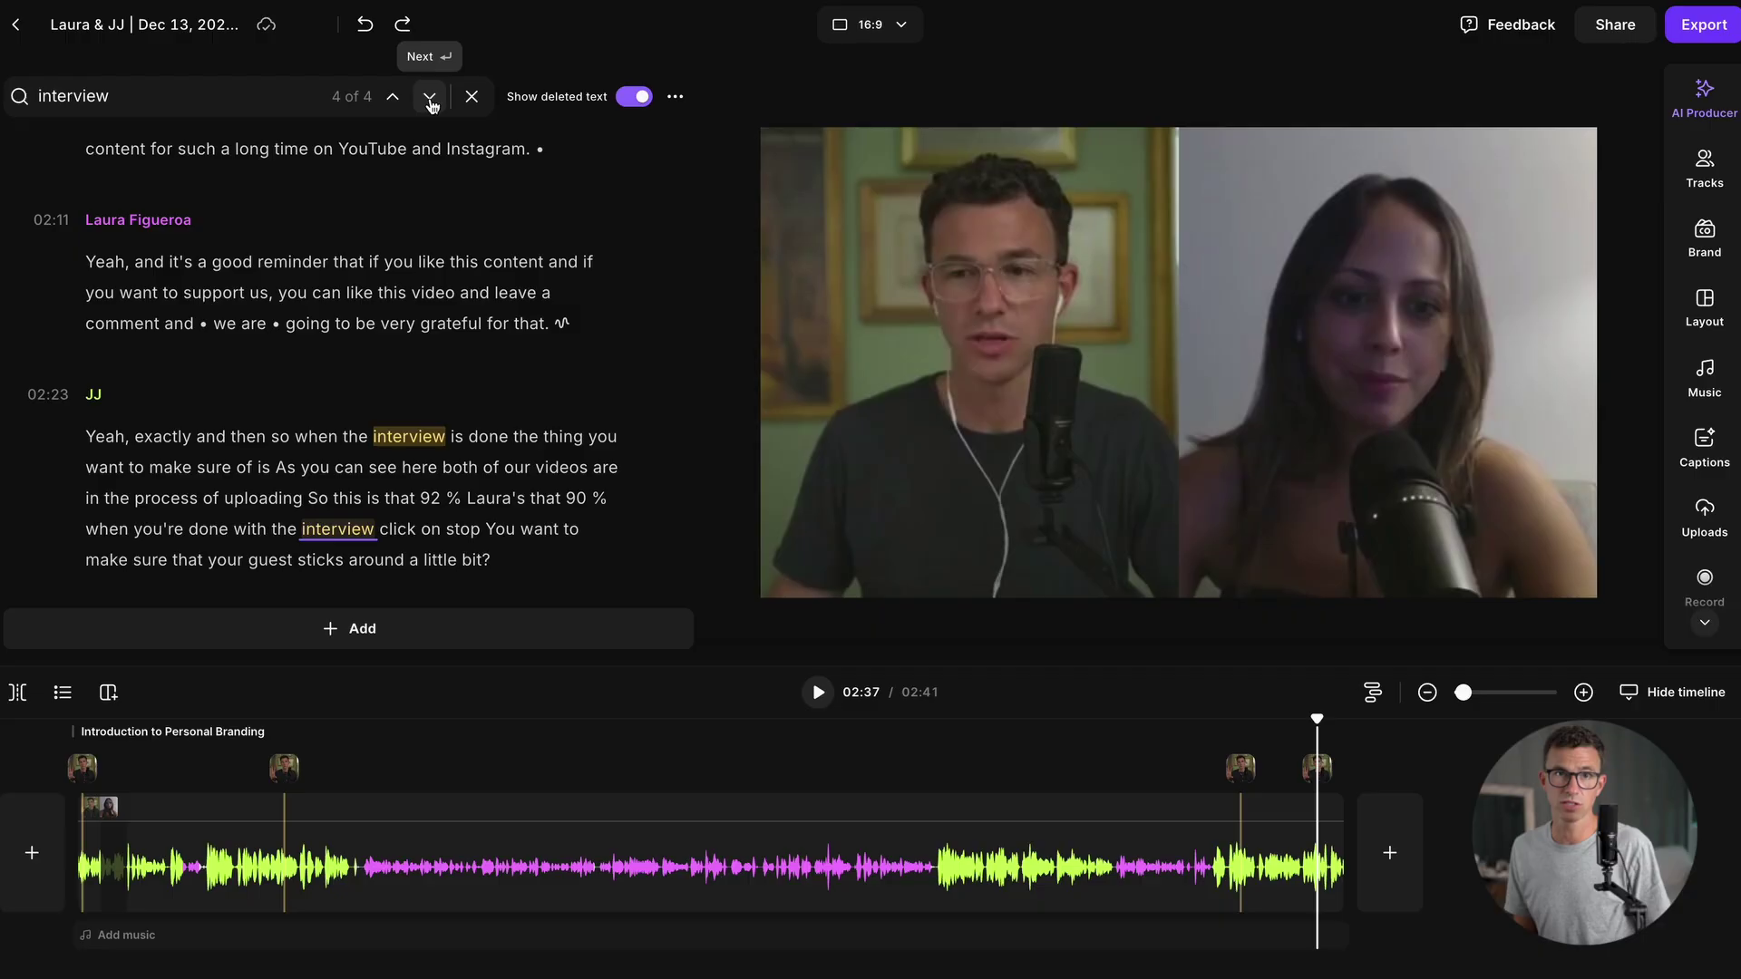
pyautogui.click(471, 96)
# Step: Bring up the insert options between JJ's 00:13 paragraph and Laura's 00:34 reply
pyautogui.scroll(-5, 254, 390)
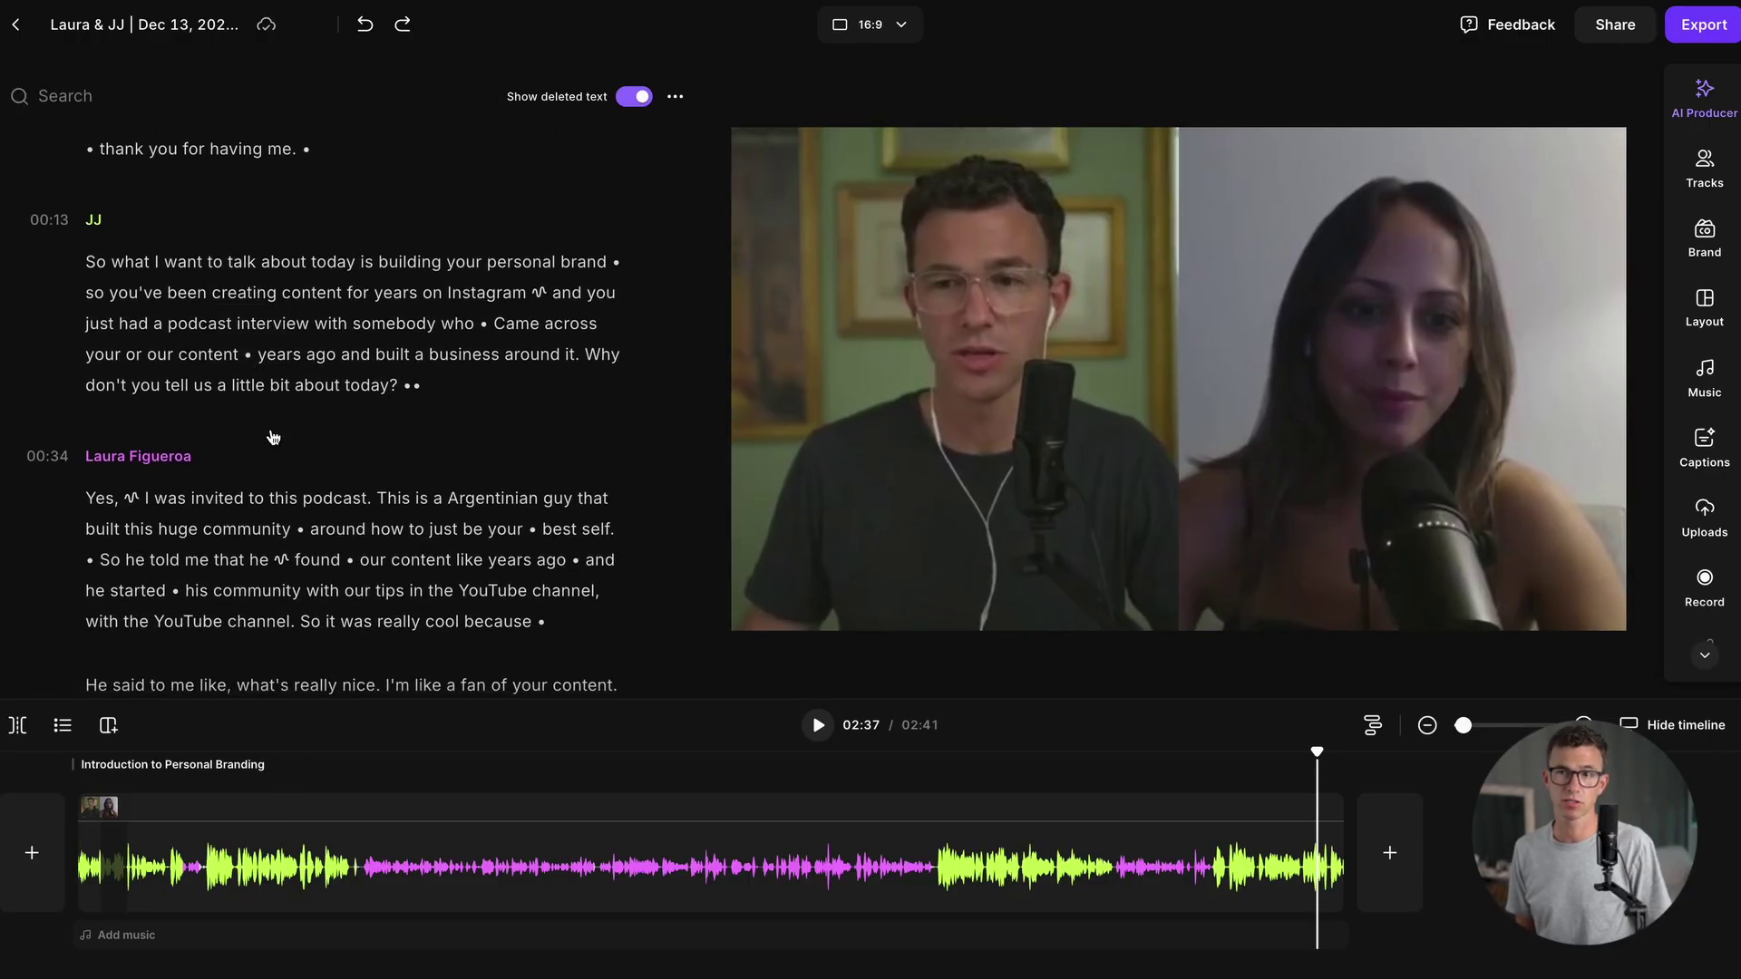
pyautogui.moveTo(274, 435)
pyautogui.click(324, 442)
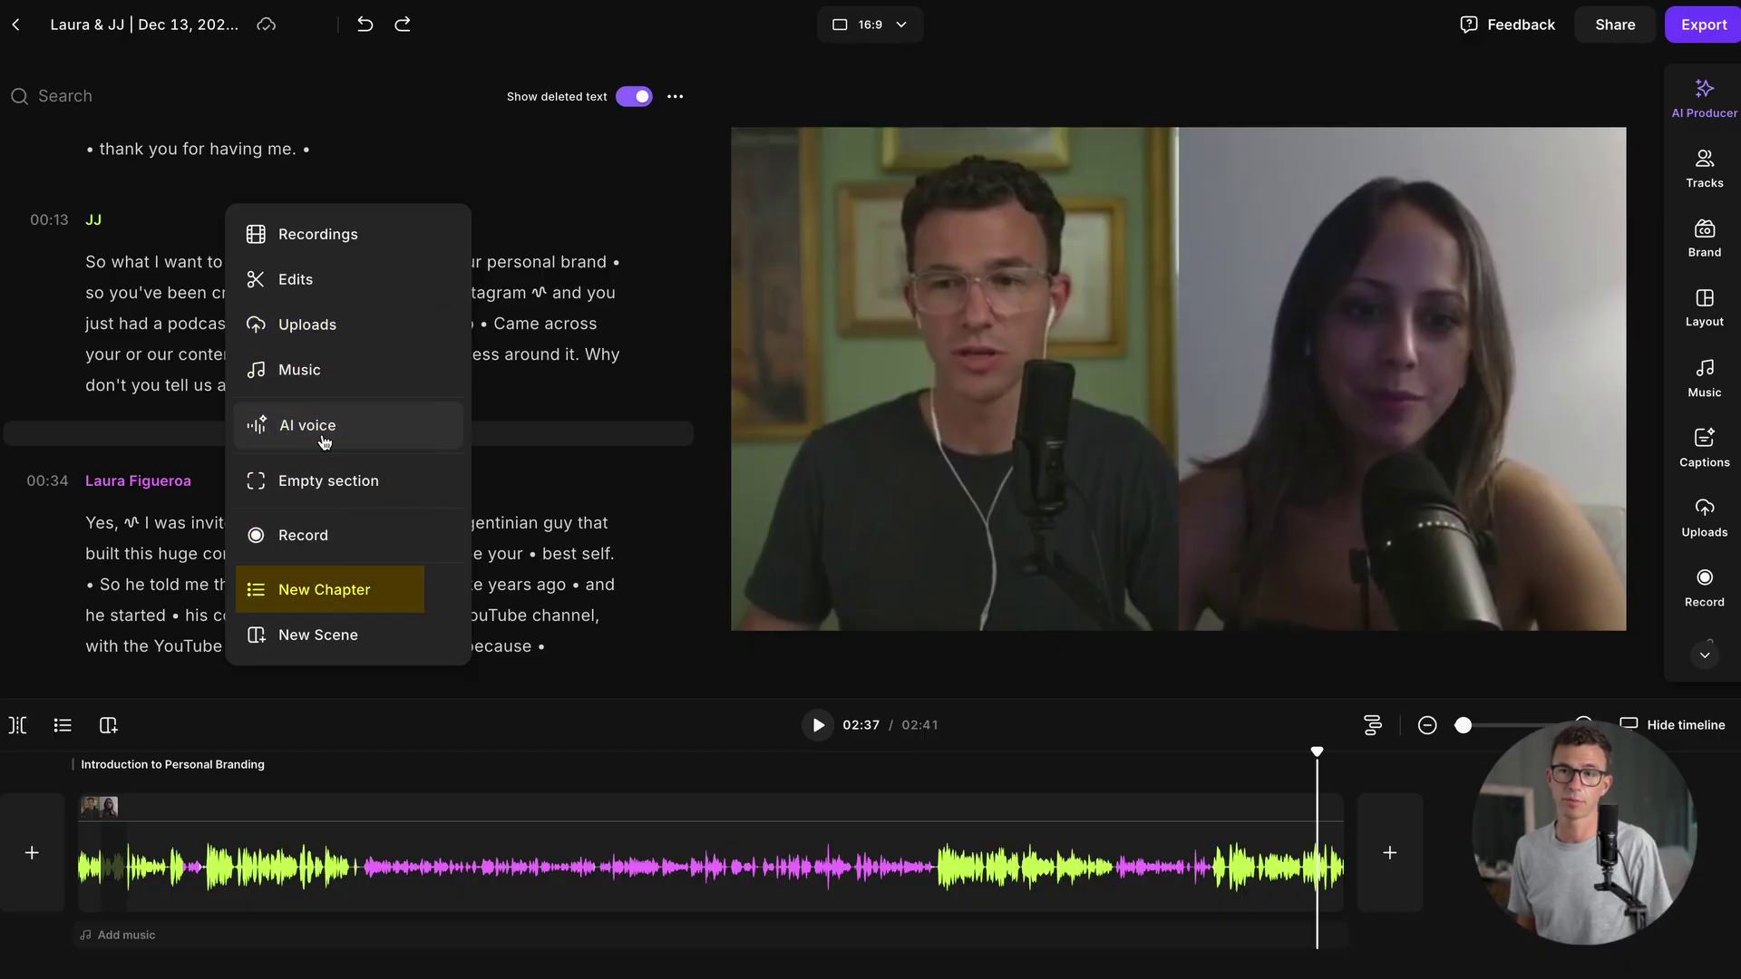
# Step: Generate an AI voice clip saying 'The coolest thing since sliced bread' after JJ's 00:13 paragraph
pyautogui.click(325, 441)
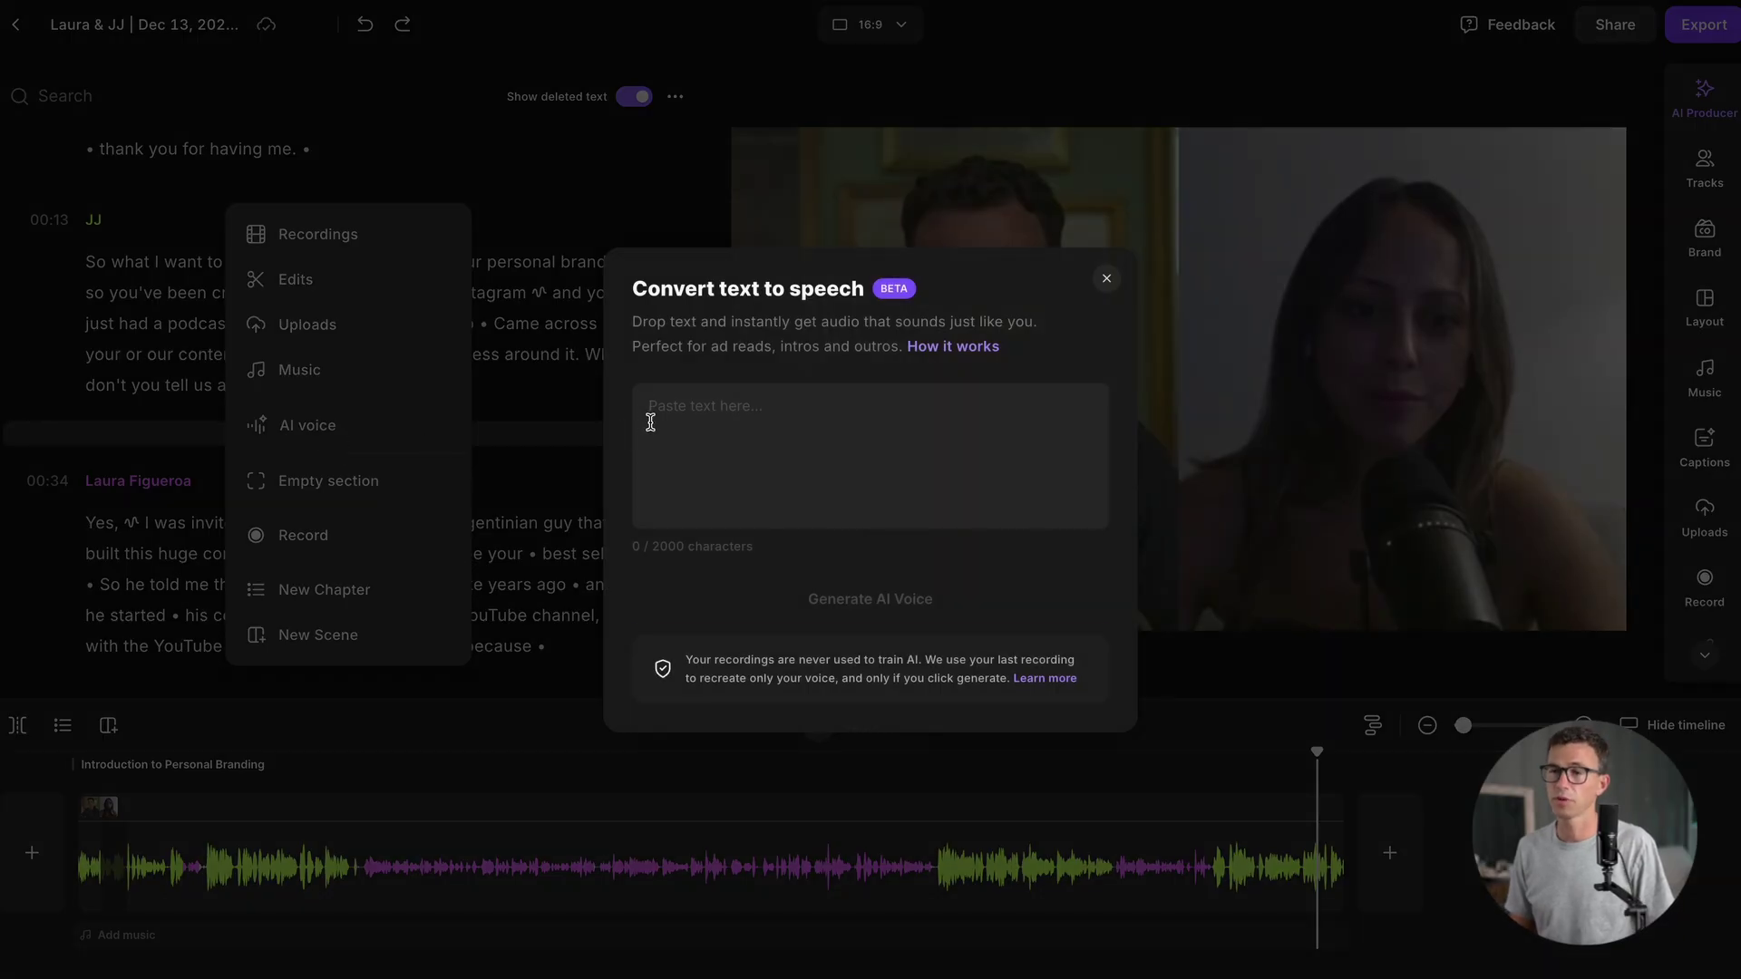
pyautogui.click(650, 422)
pyautogui.write('The cool')
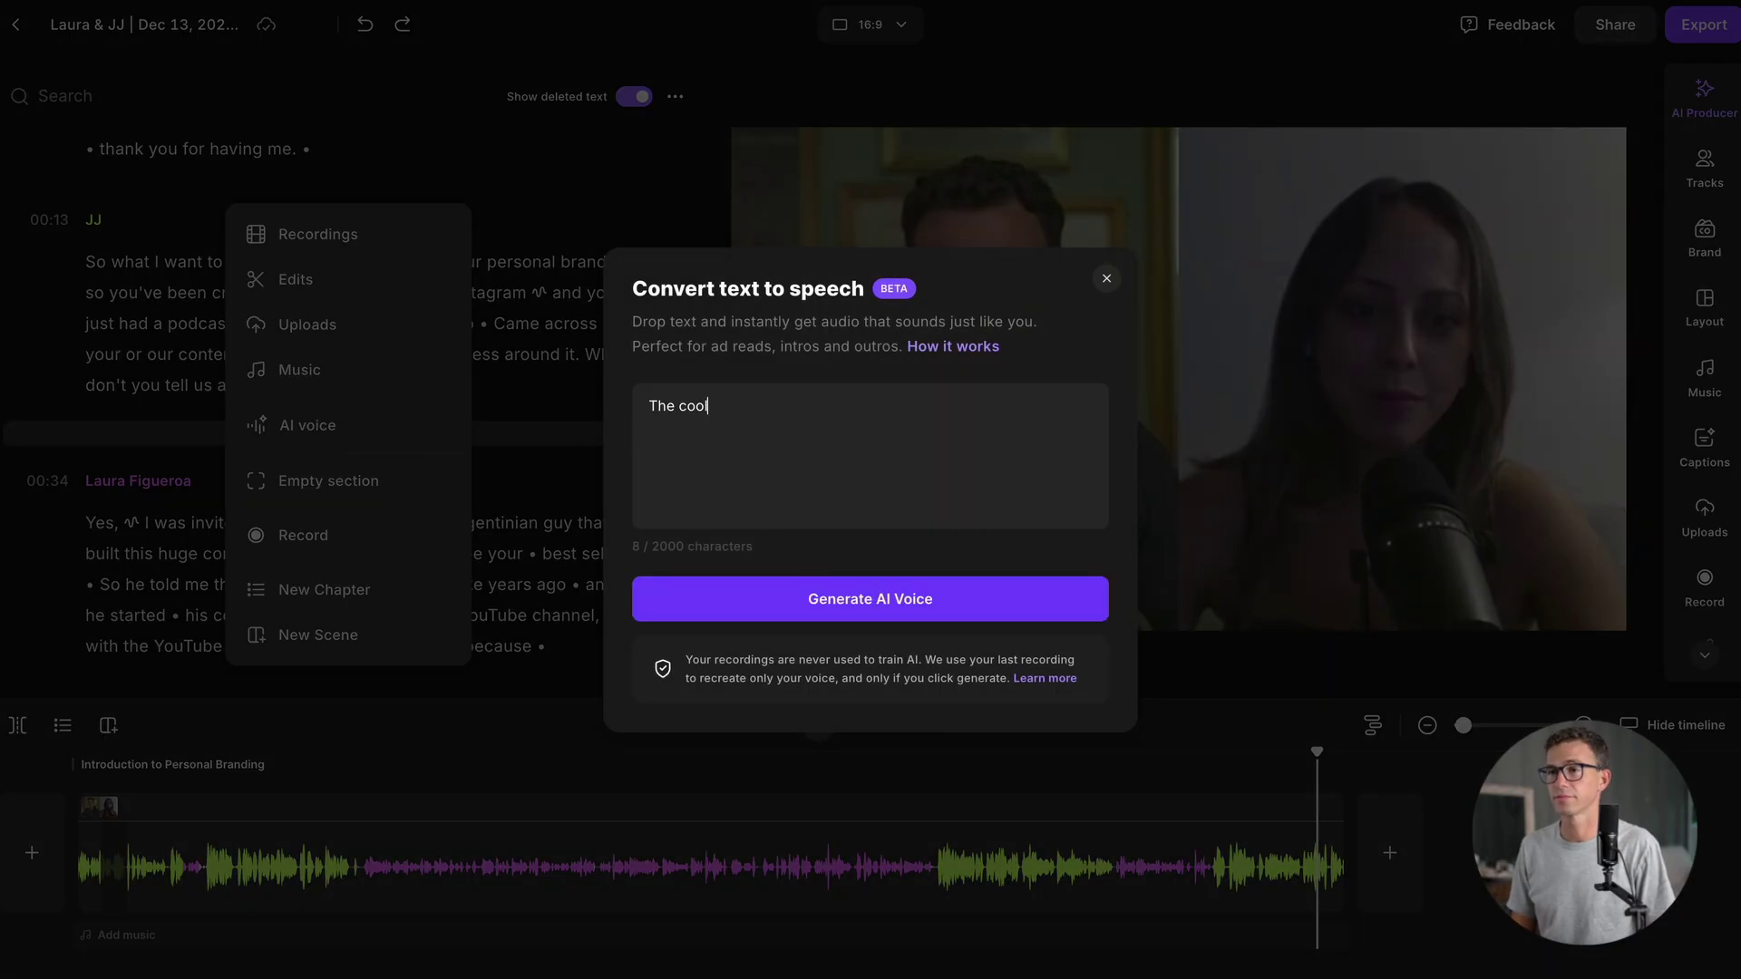
pyautogui.write('est thing since sliced bread')
pyautogui.click(771, 600)
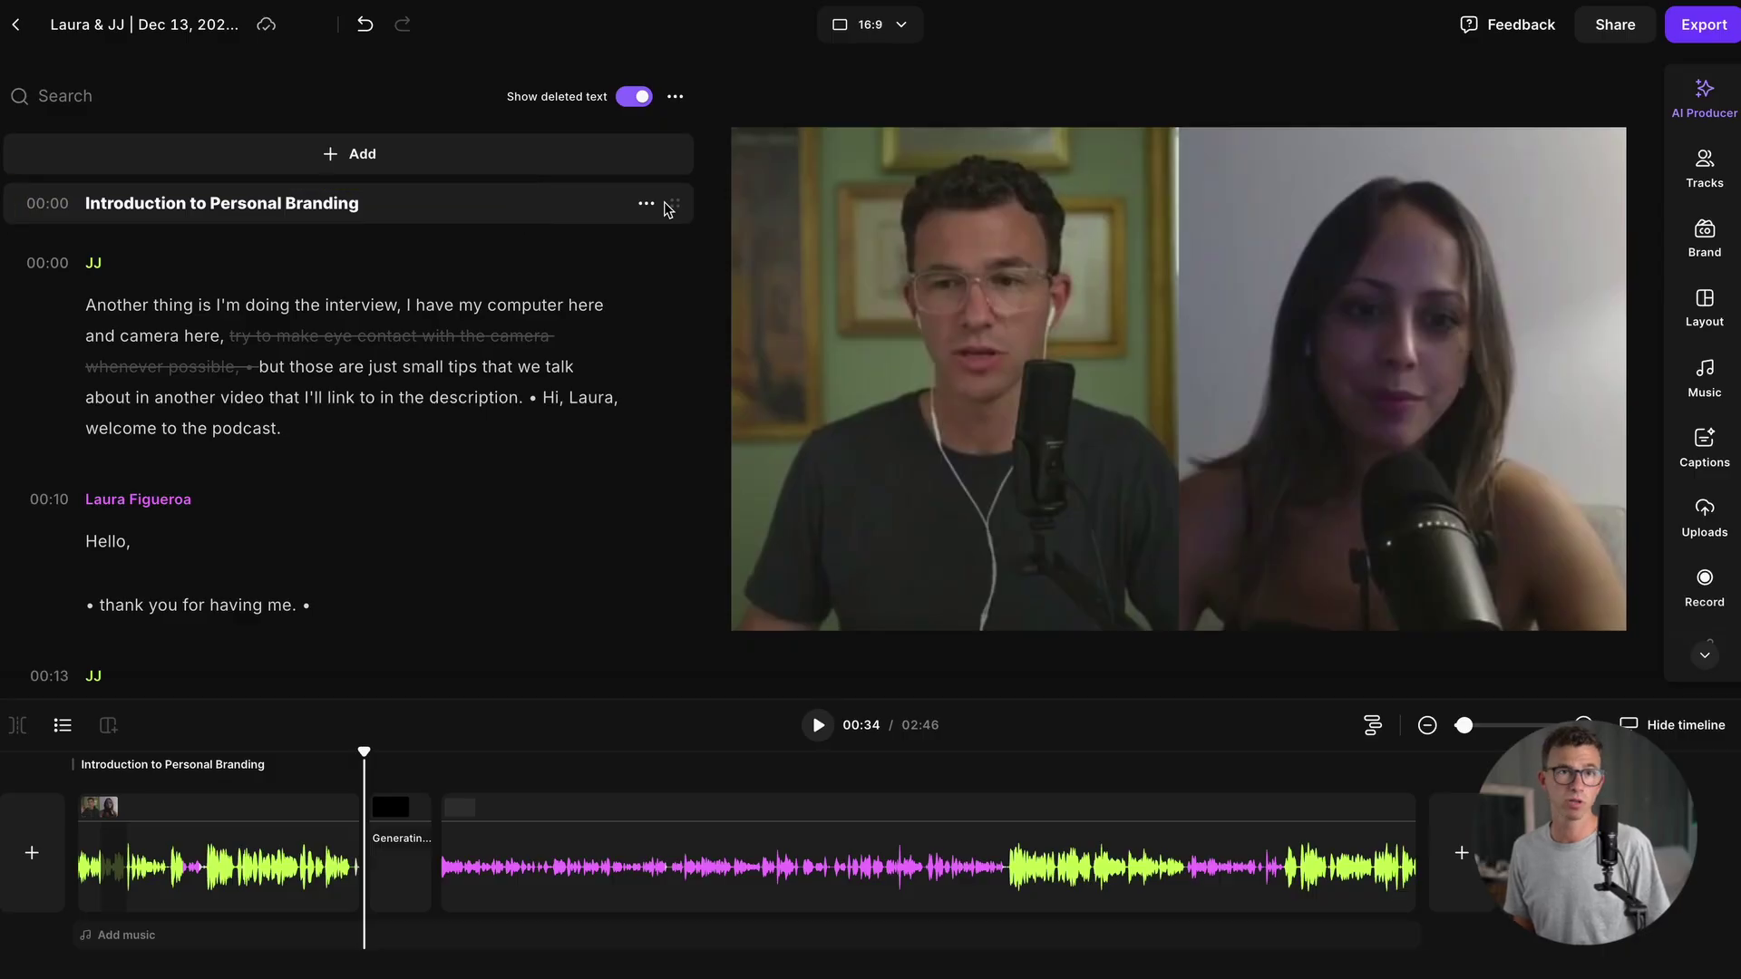
# Step: Shorten the opening chapter's title by deleting words from it
pyautogui.click(648, 205)
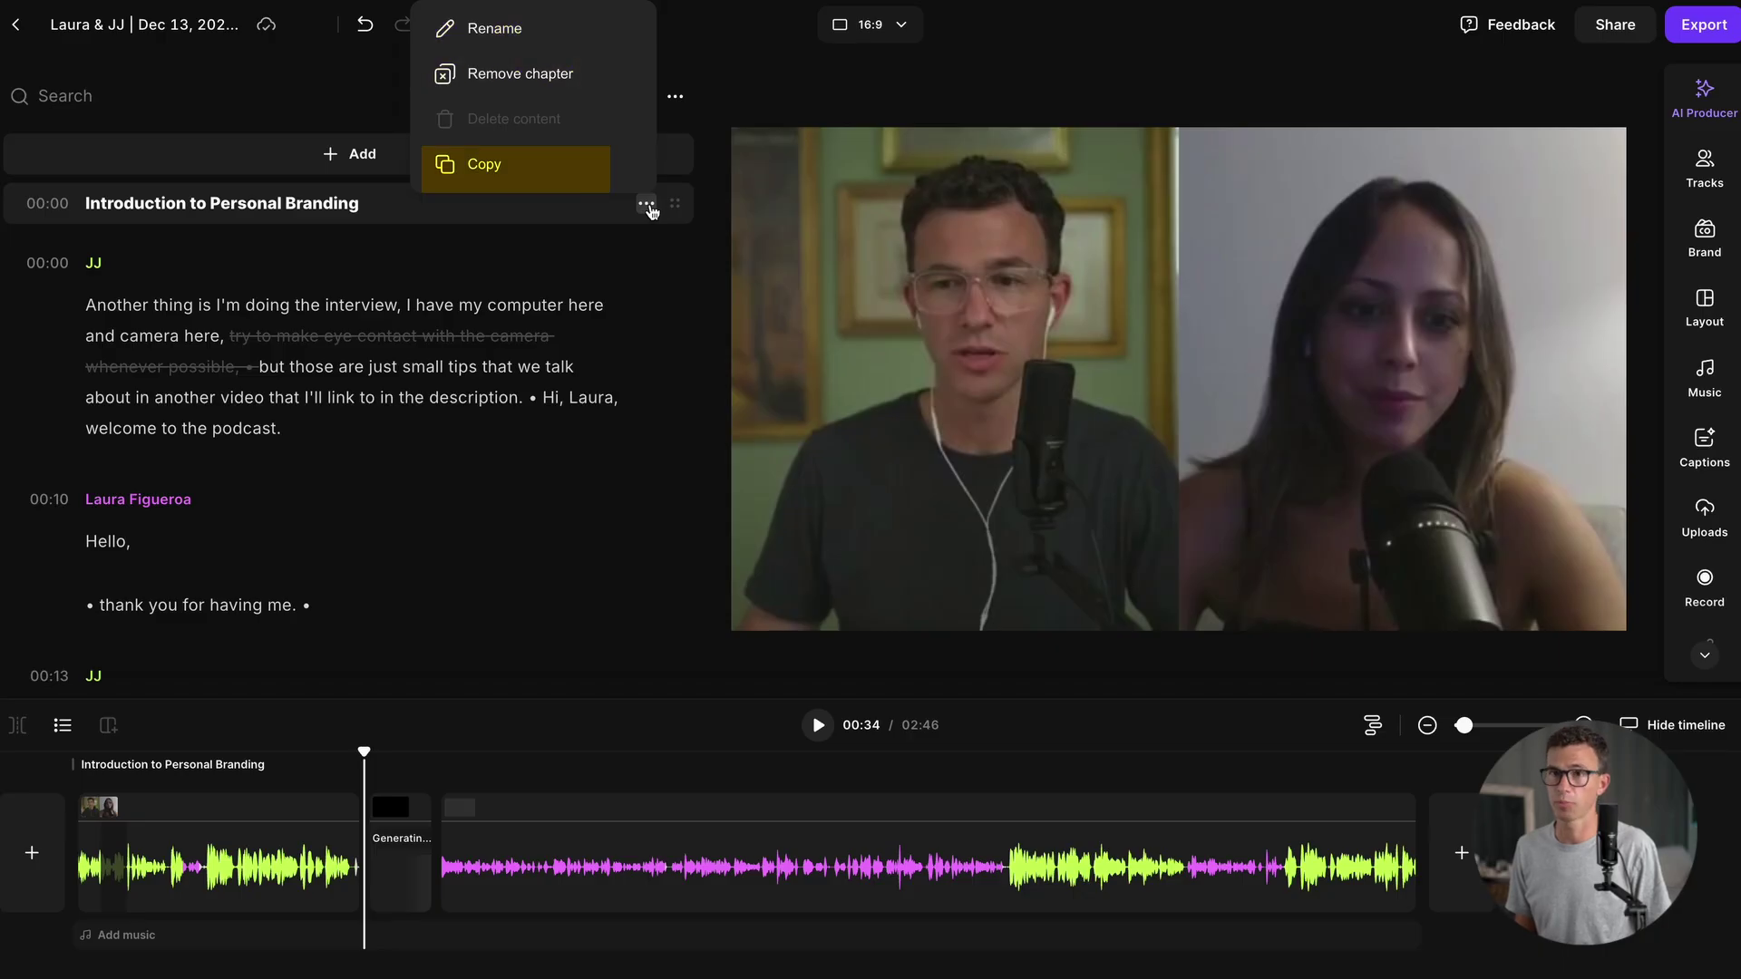
pyautogui.click(193, 195)
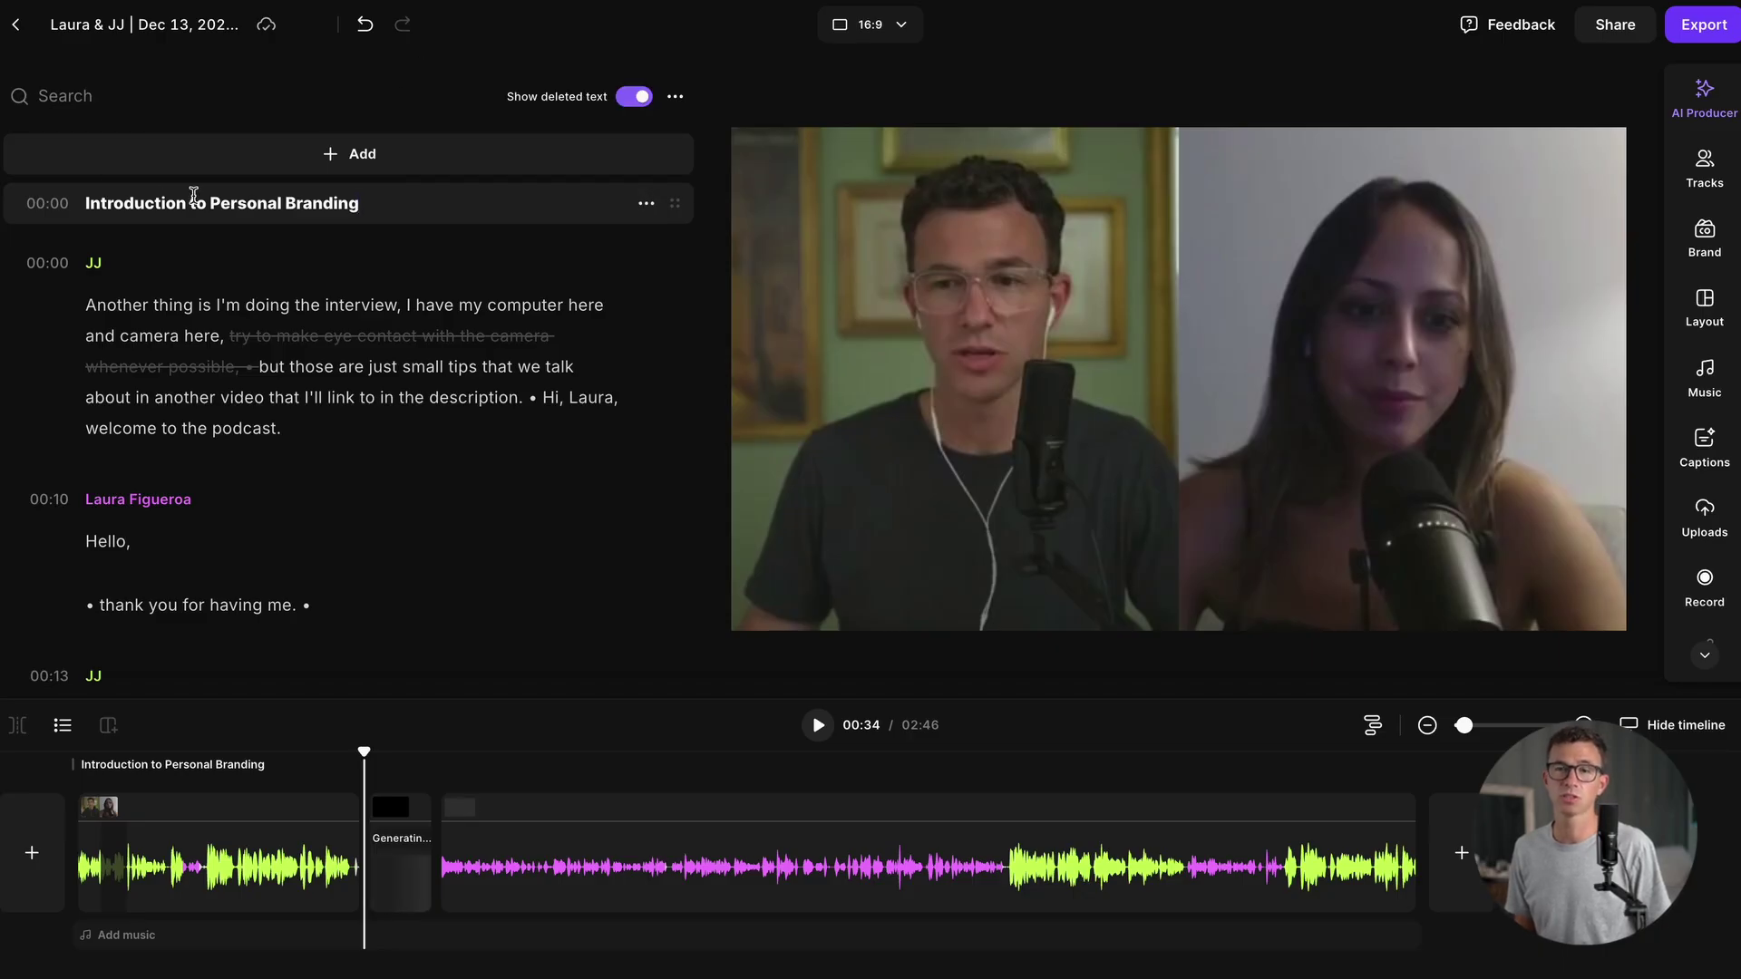
pyautogui.press('BackSpace')
pyautogui.press('BackSpace')
pyautogui.press('BackSpace')
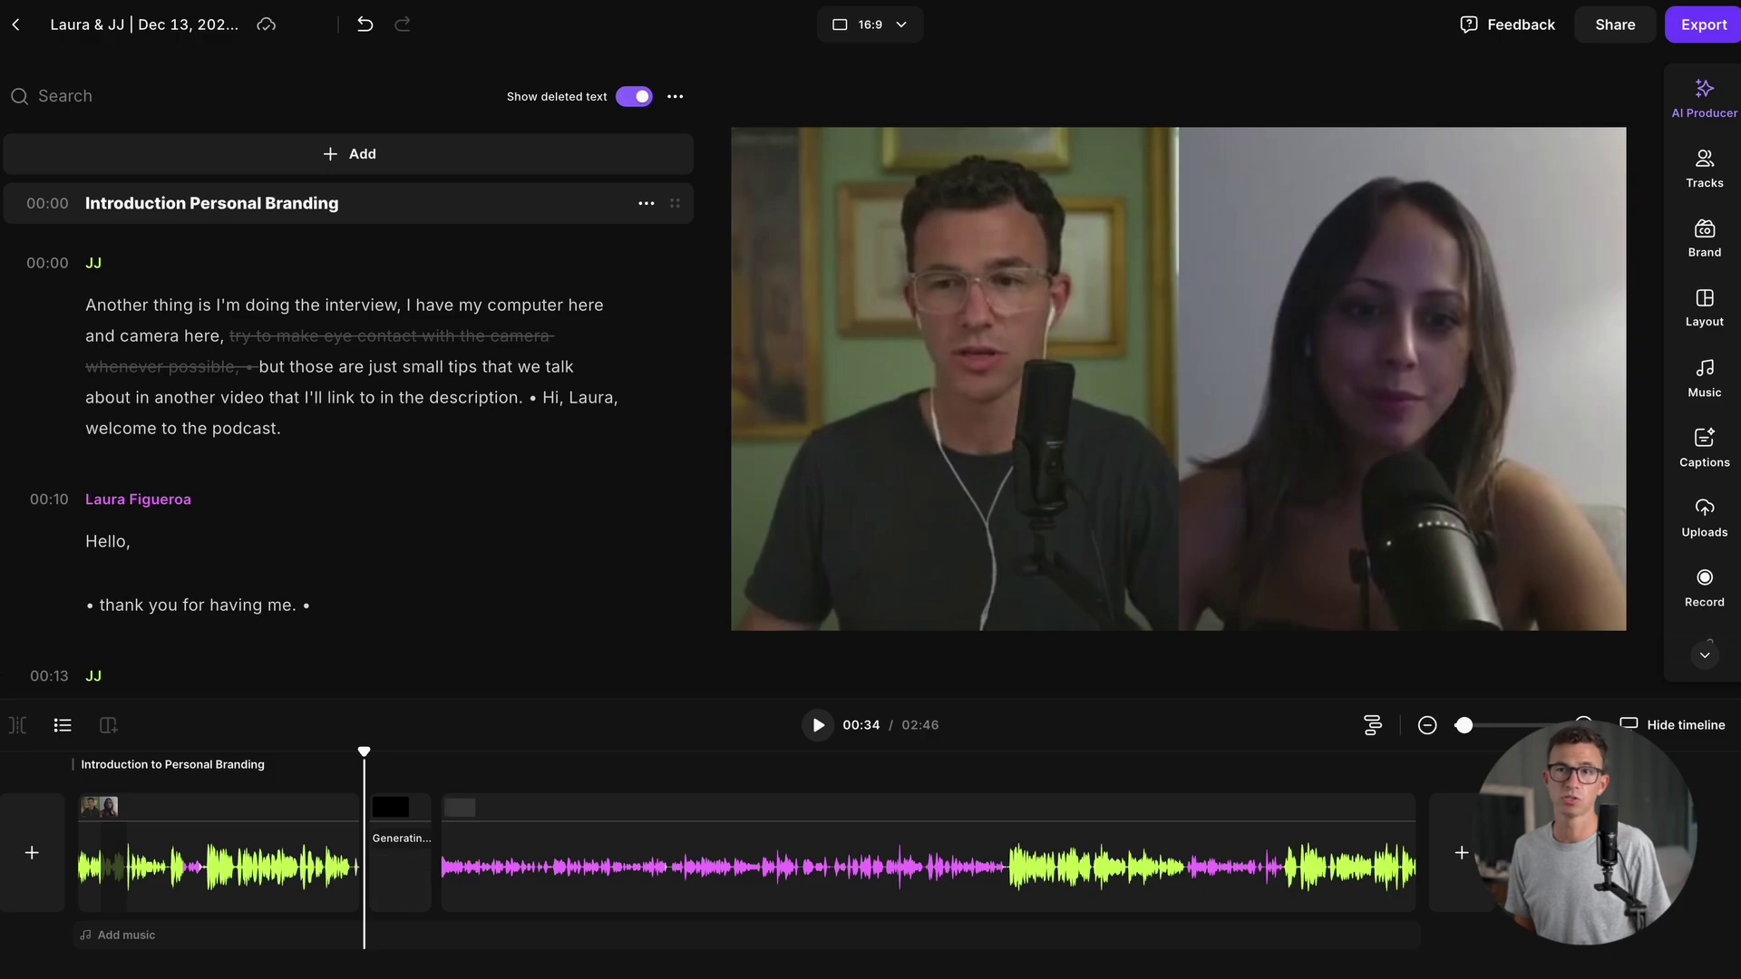
pyautogui.press('BackSpace')
pyautogui.press('BackSpace')
pyautogui.press('BackSpace')
pyautogui.press('BackSpace')
pyautogui.press('BackSpace')
pyautogui.press('BackSpace')
pyautogui.press('BackSpace')
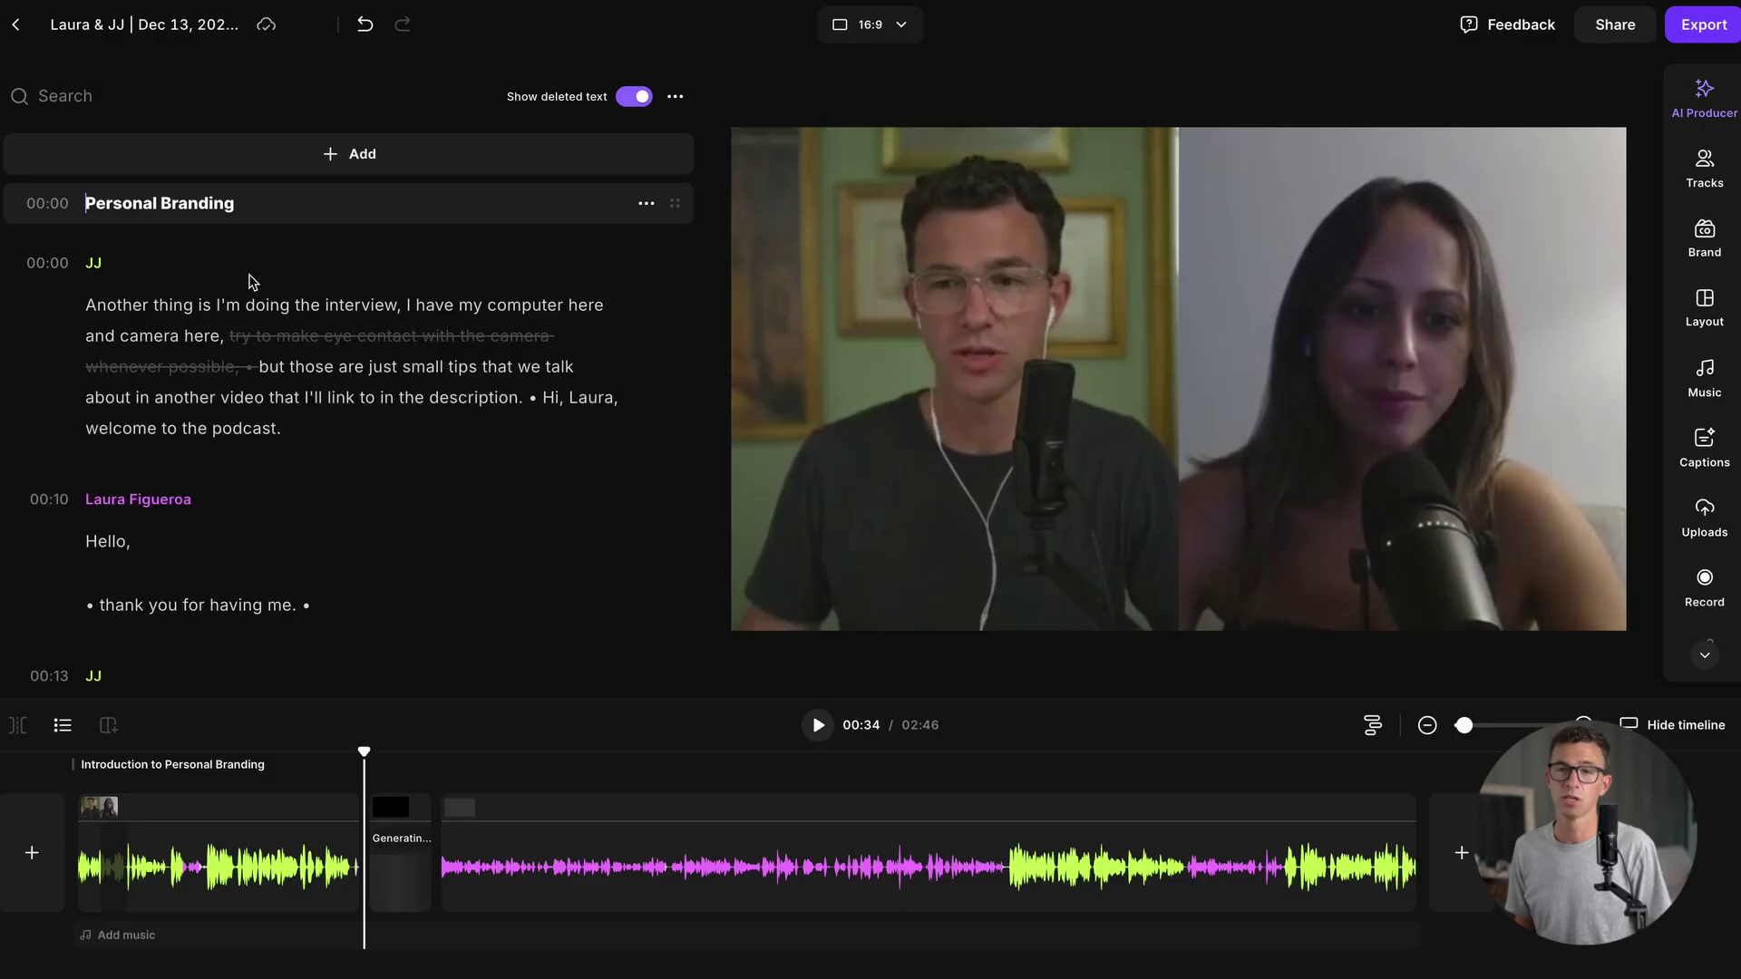
# Step: Add a 'Grow a YouTube Channel' chapter at 00:39, then select the first timeline clip
pyautogui.scroll(-10, 249, 273)
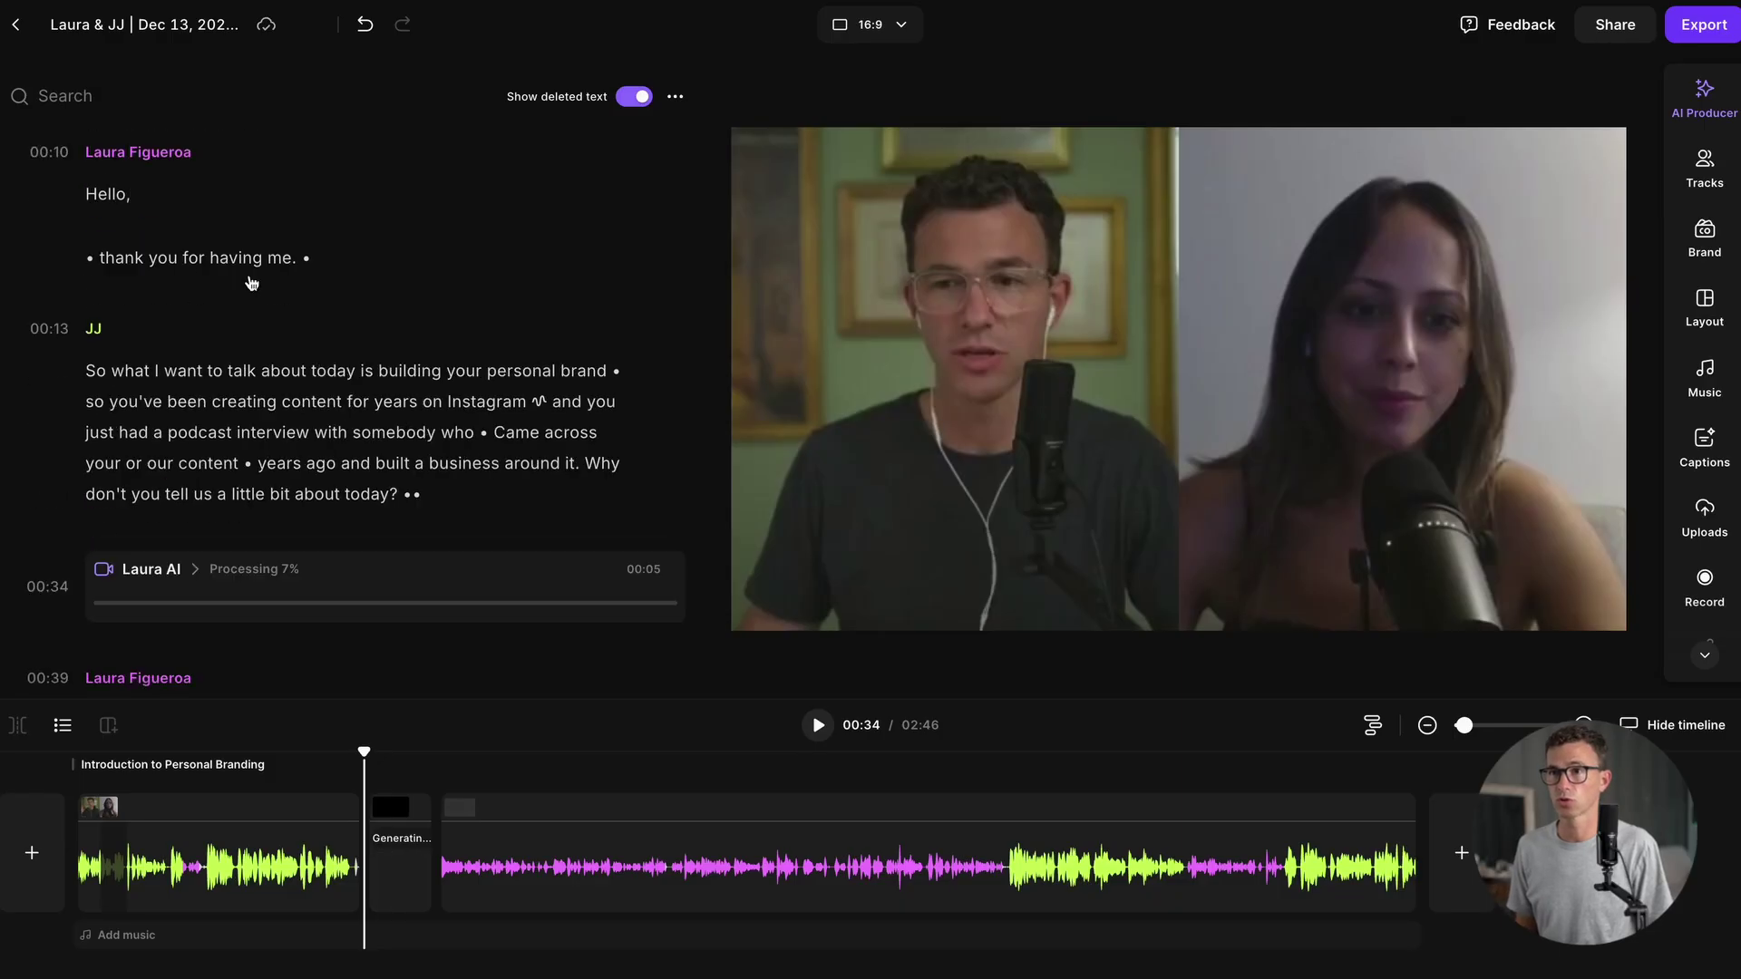
pyautogui.scroll(5, 245, 280)
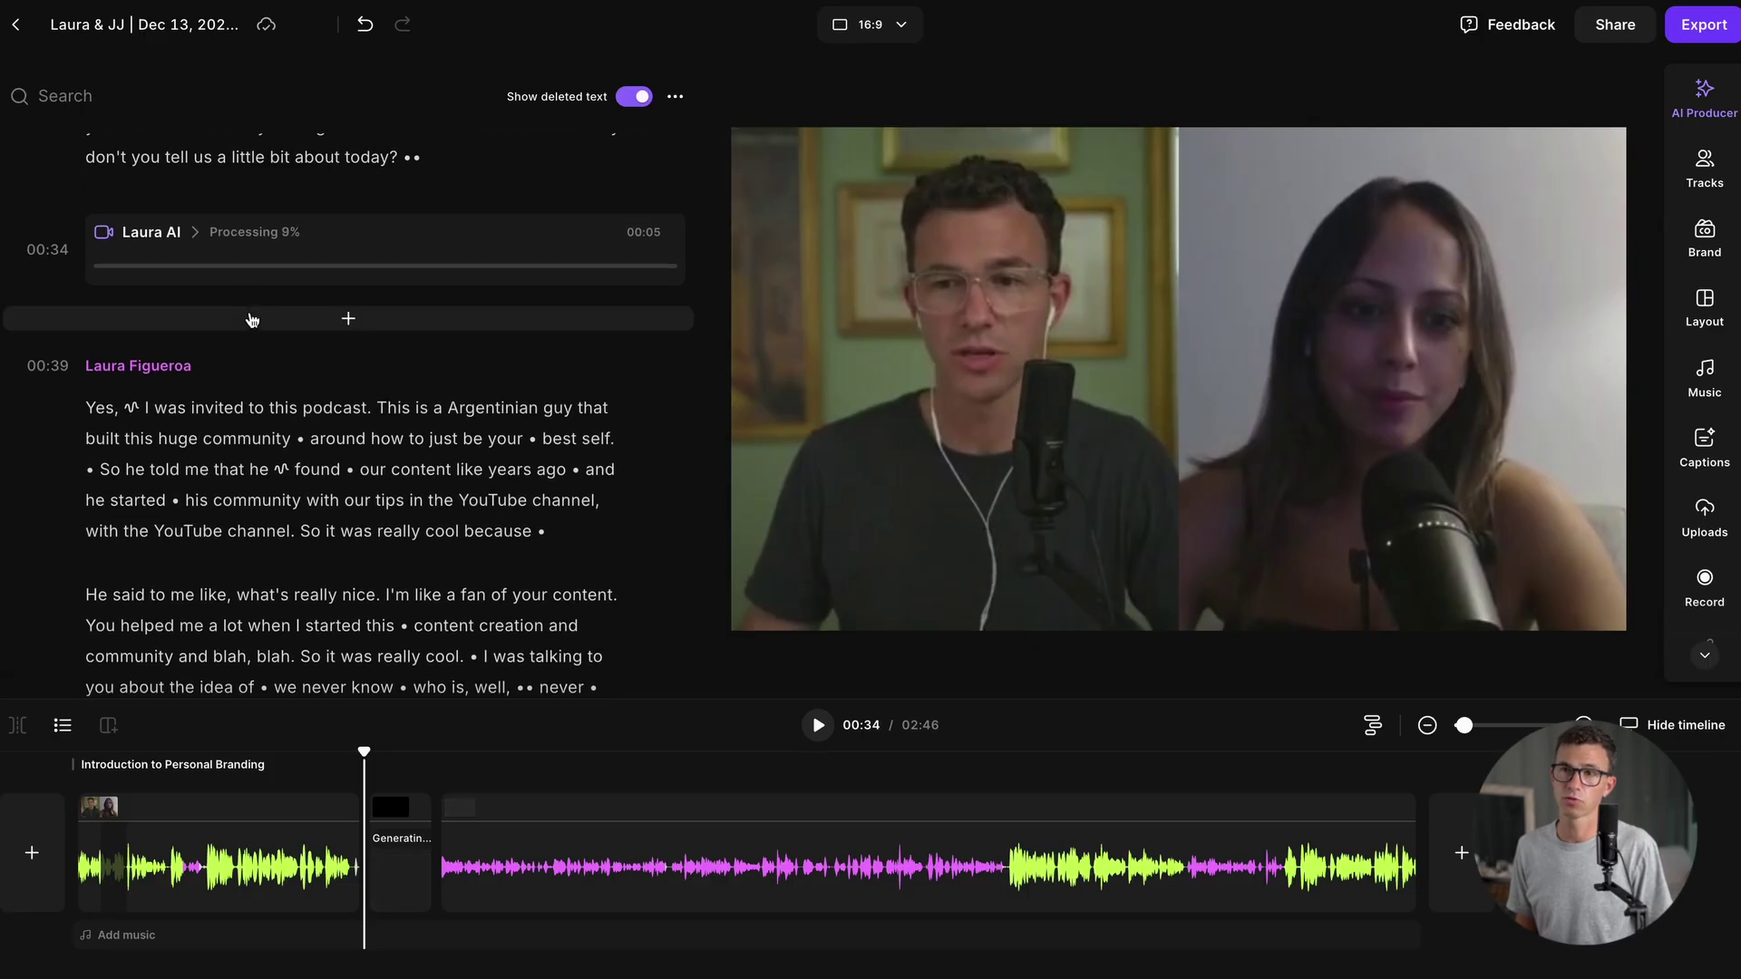
pyautogui.click(327, 329)
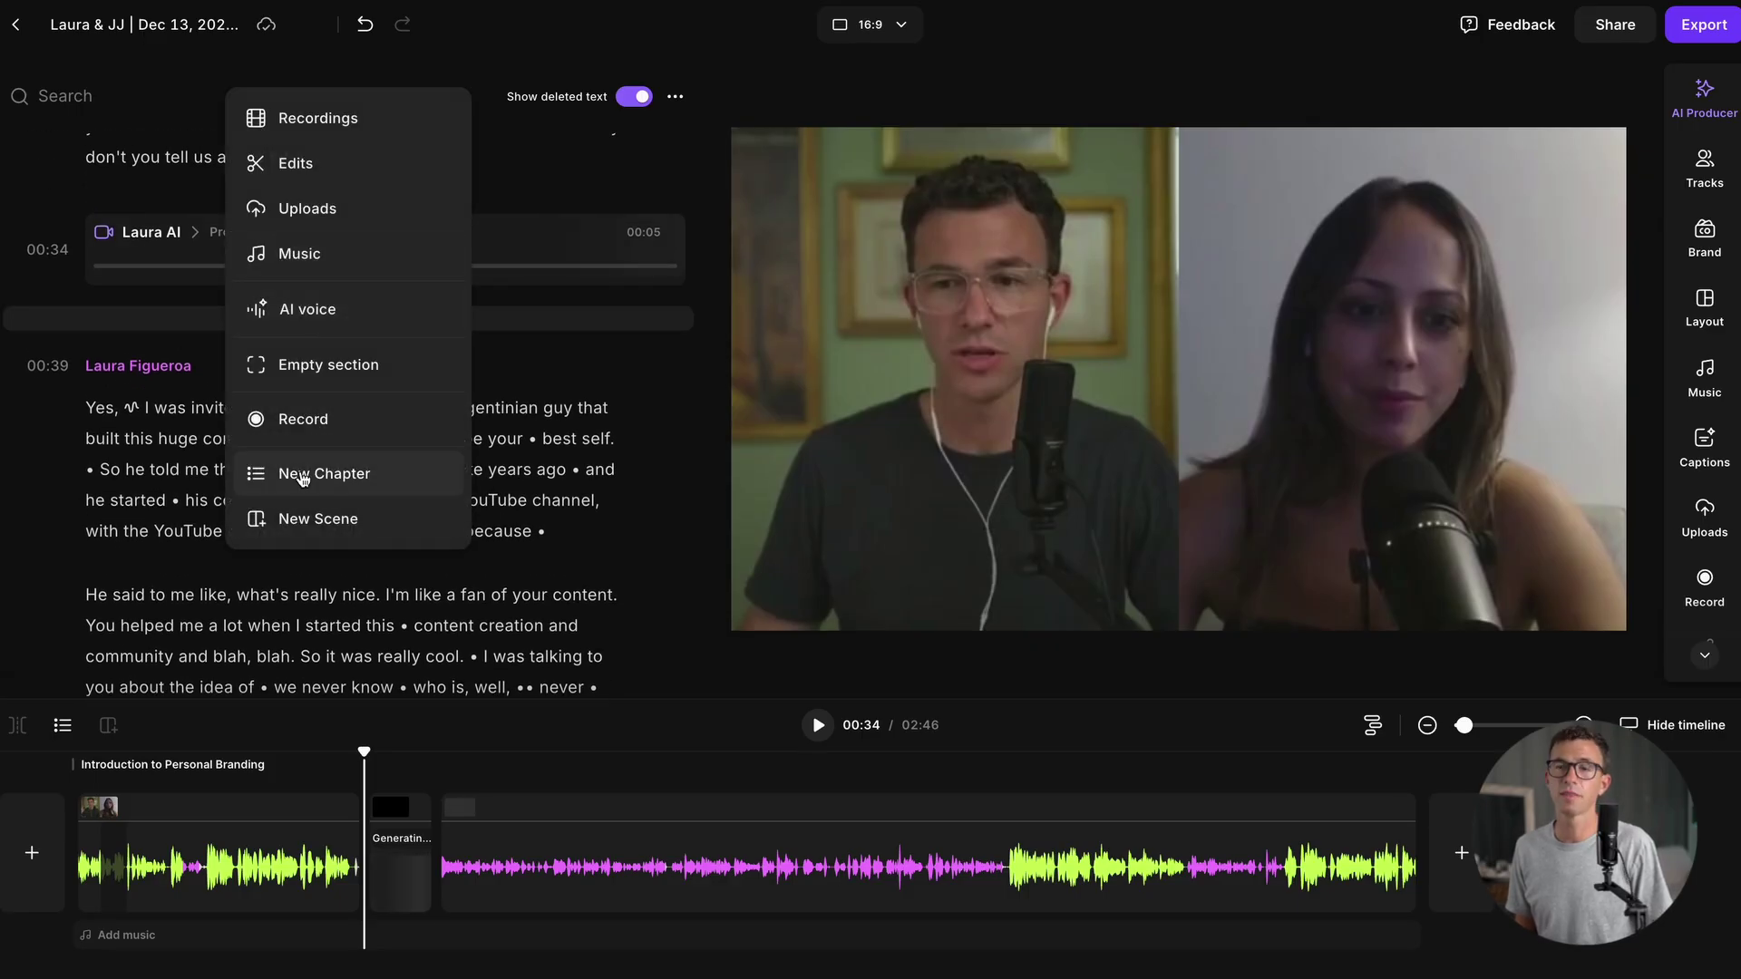
pyautogui.click(303, 475)
pyautogui.write('Grow a YouTube')
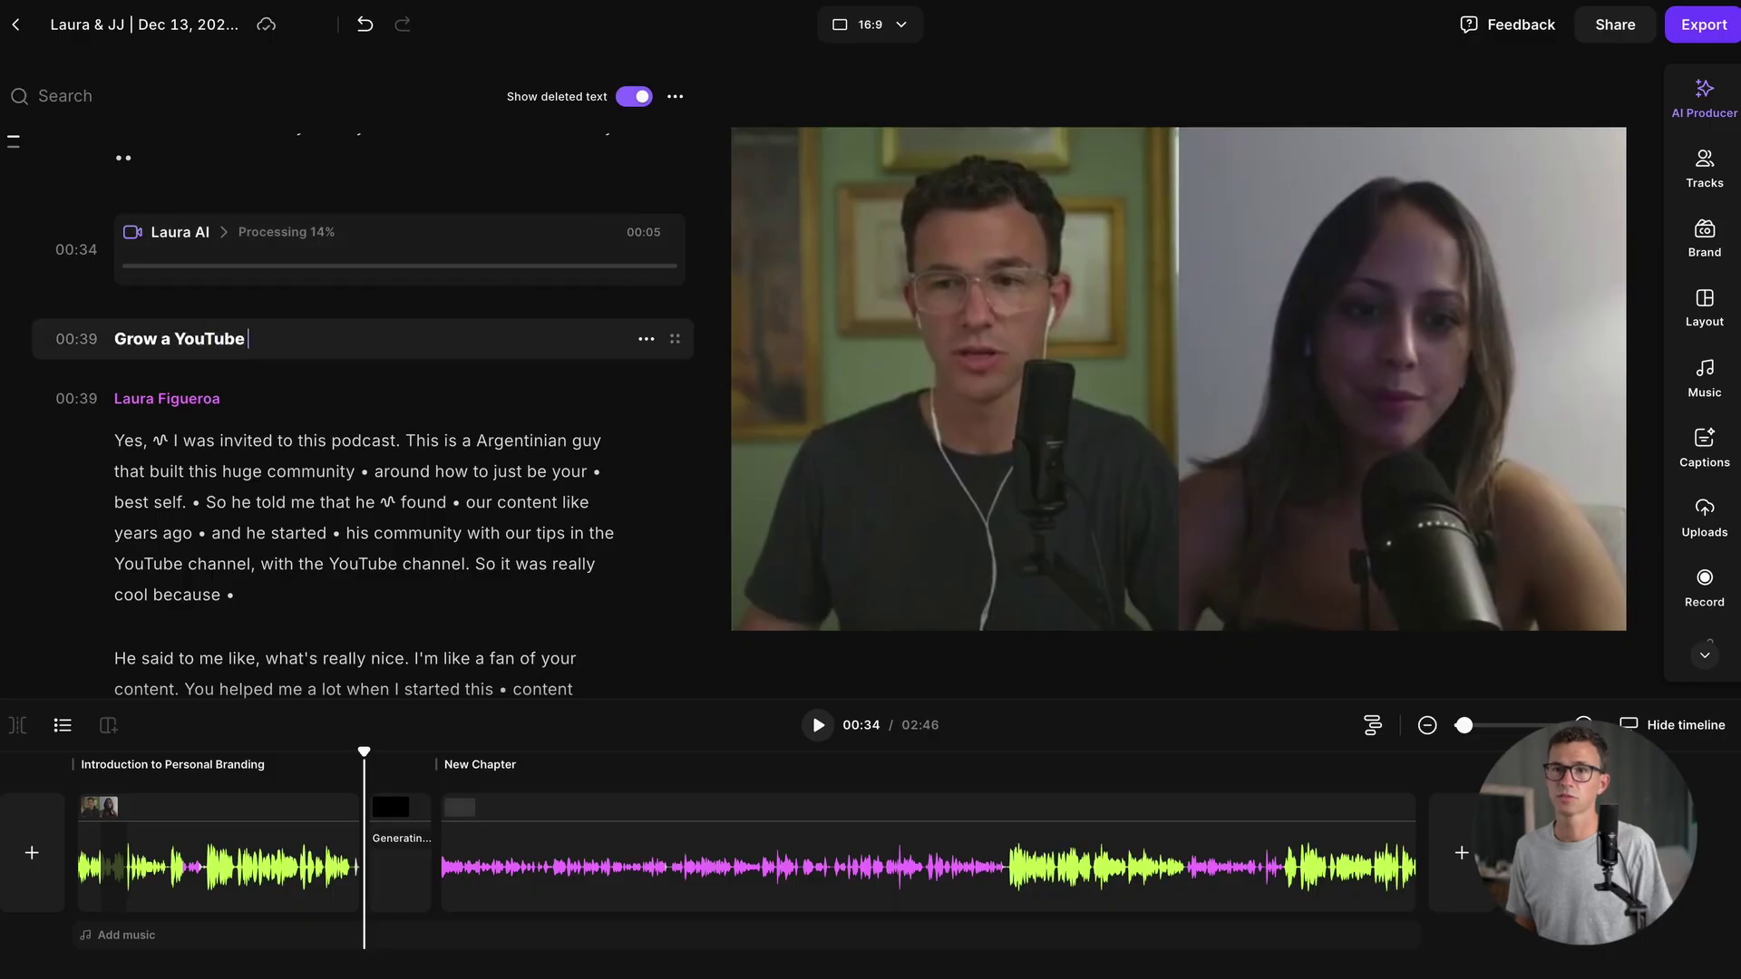
pyautogui.write(' Channel')
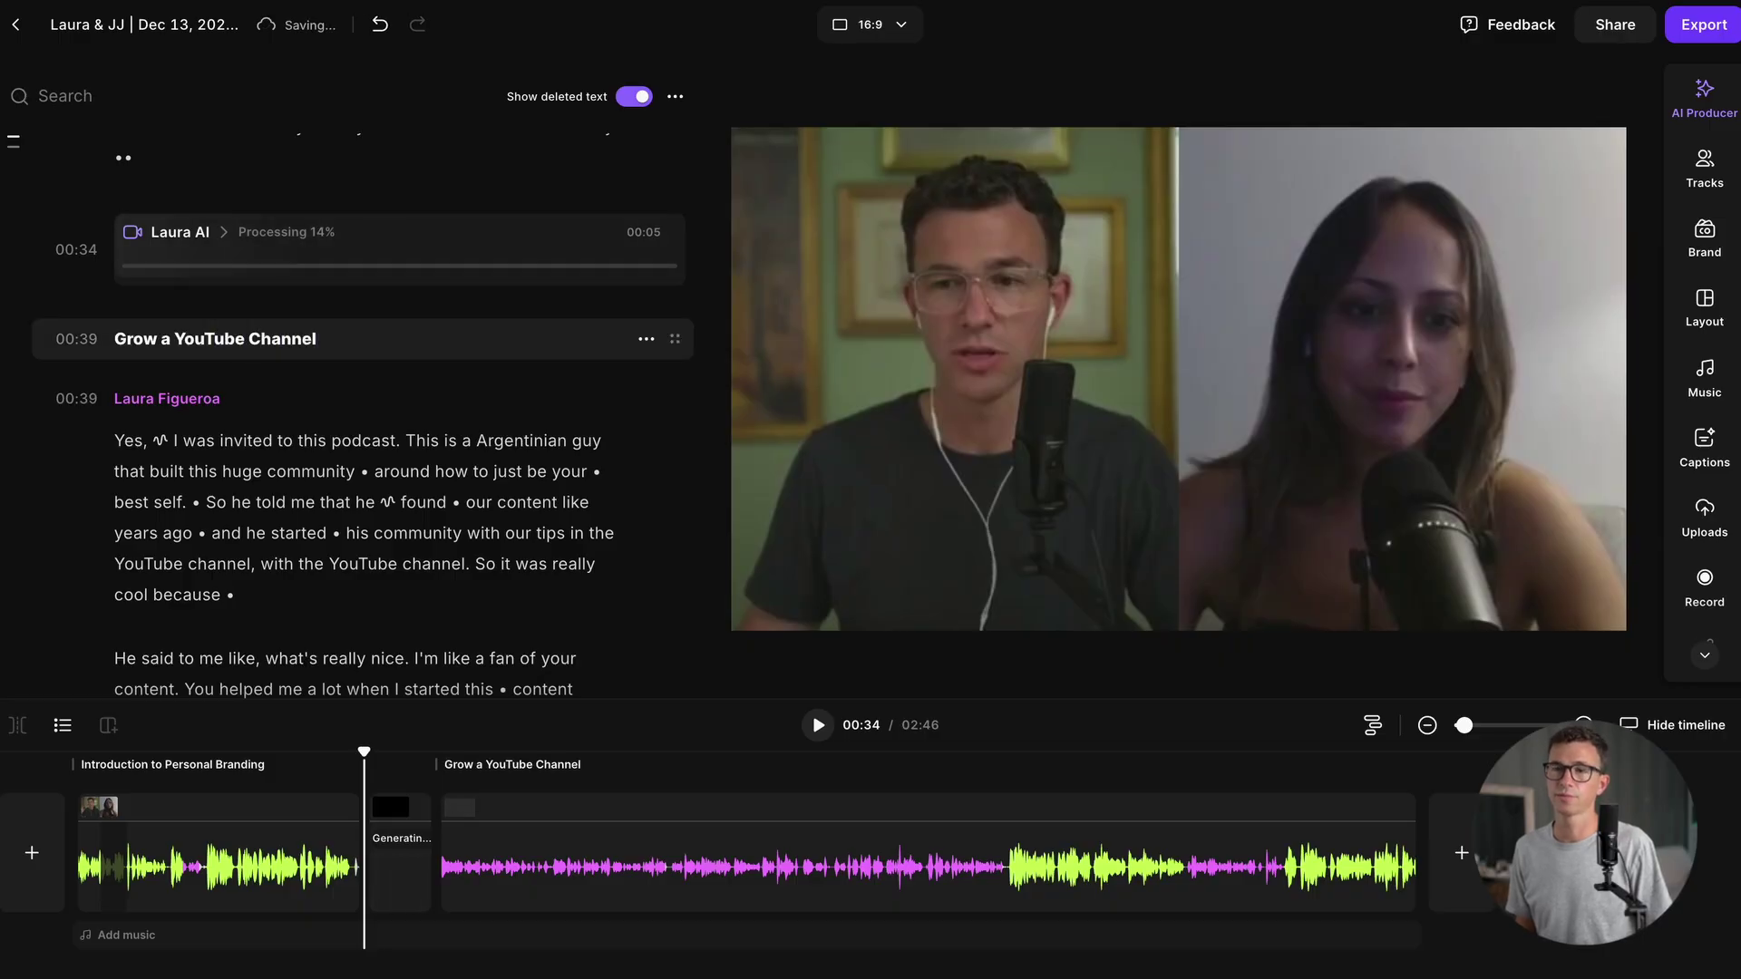
pyautogui.press('Return')
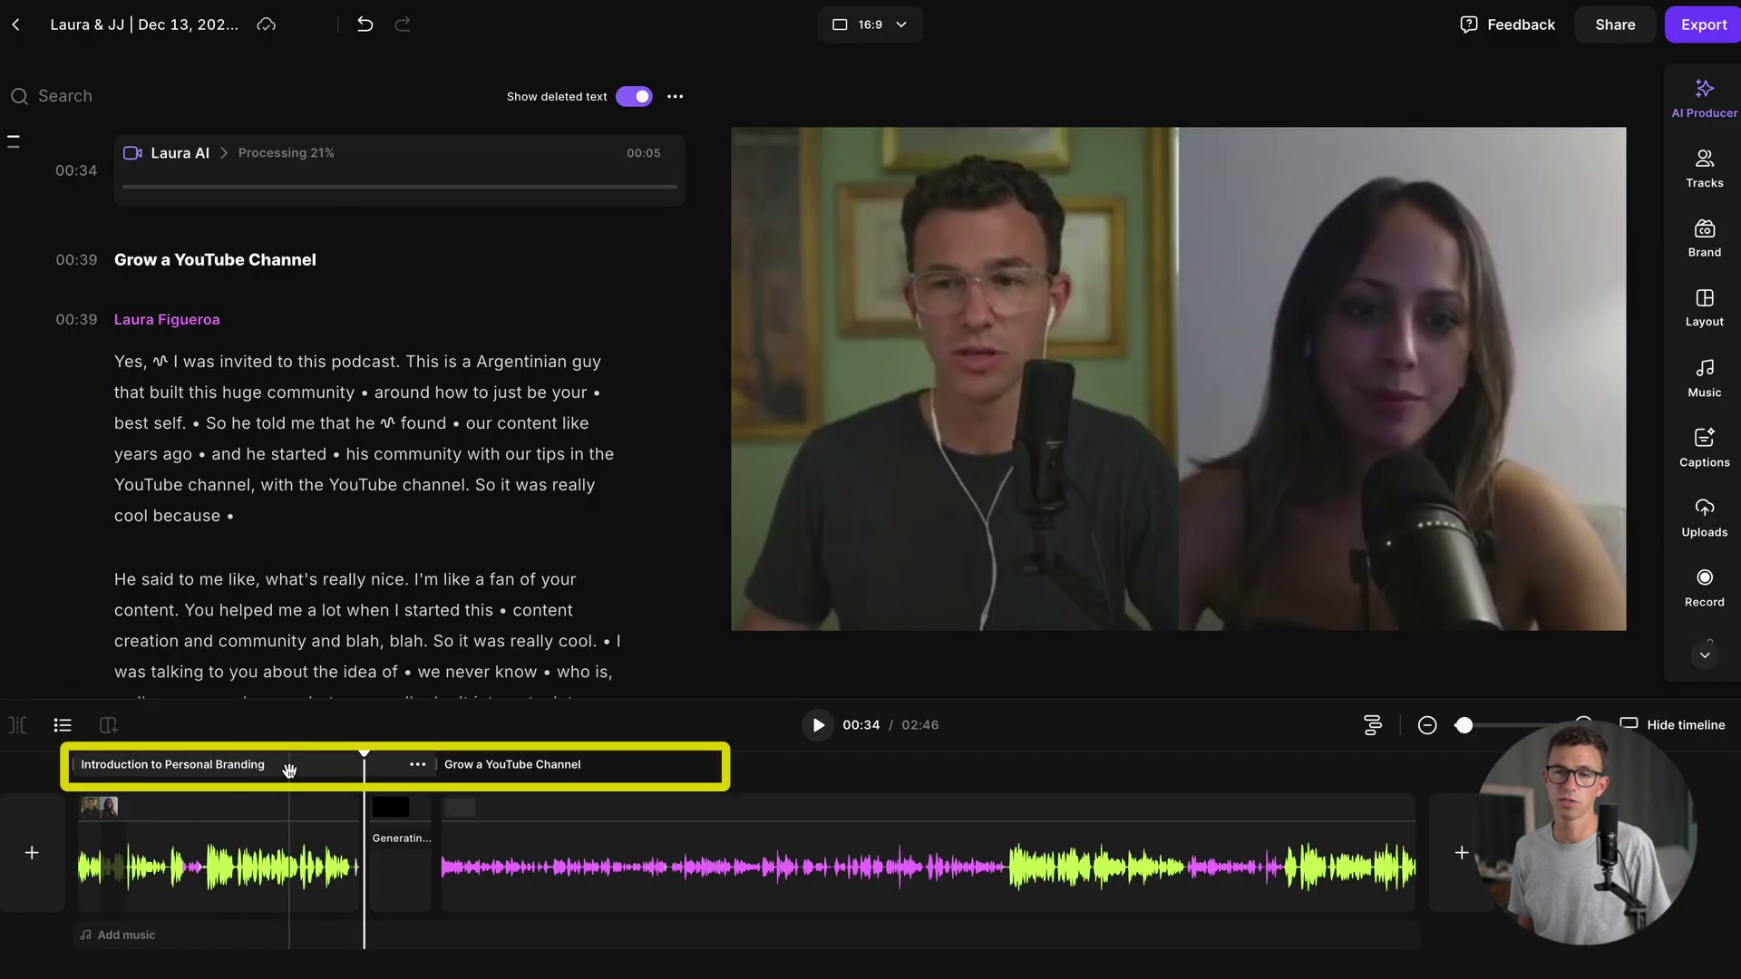
pyautogui.click(300, 770)
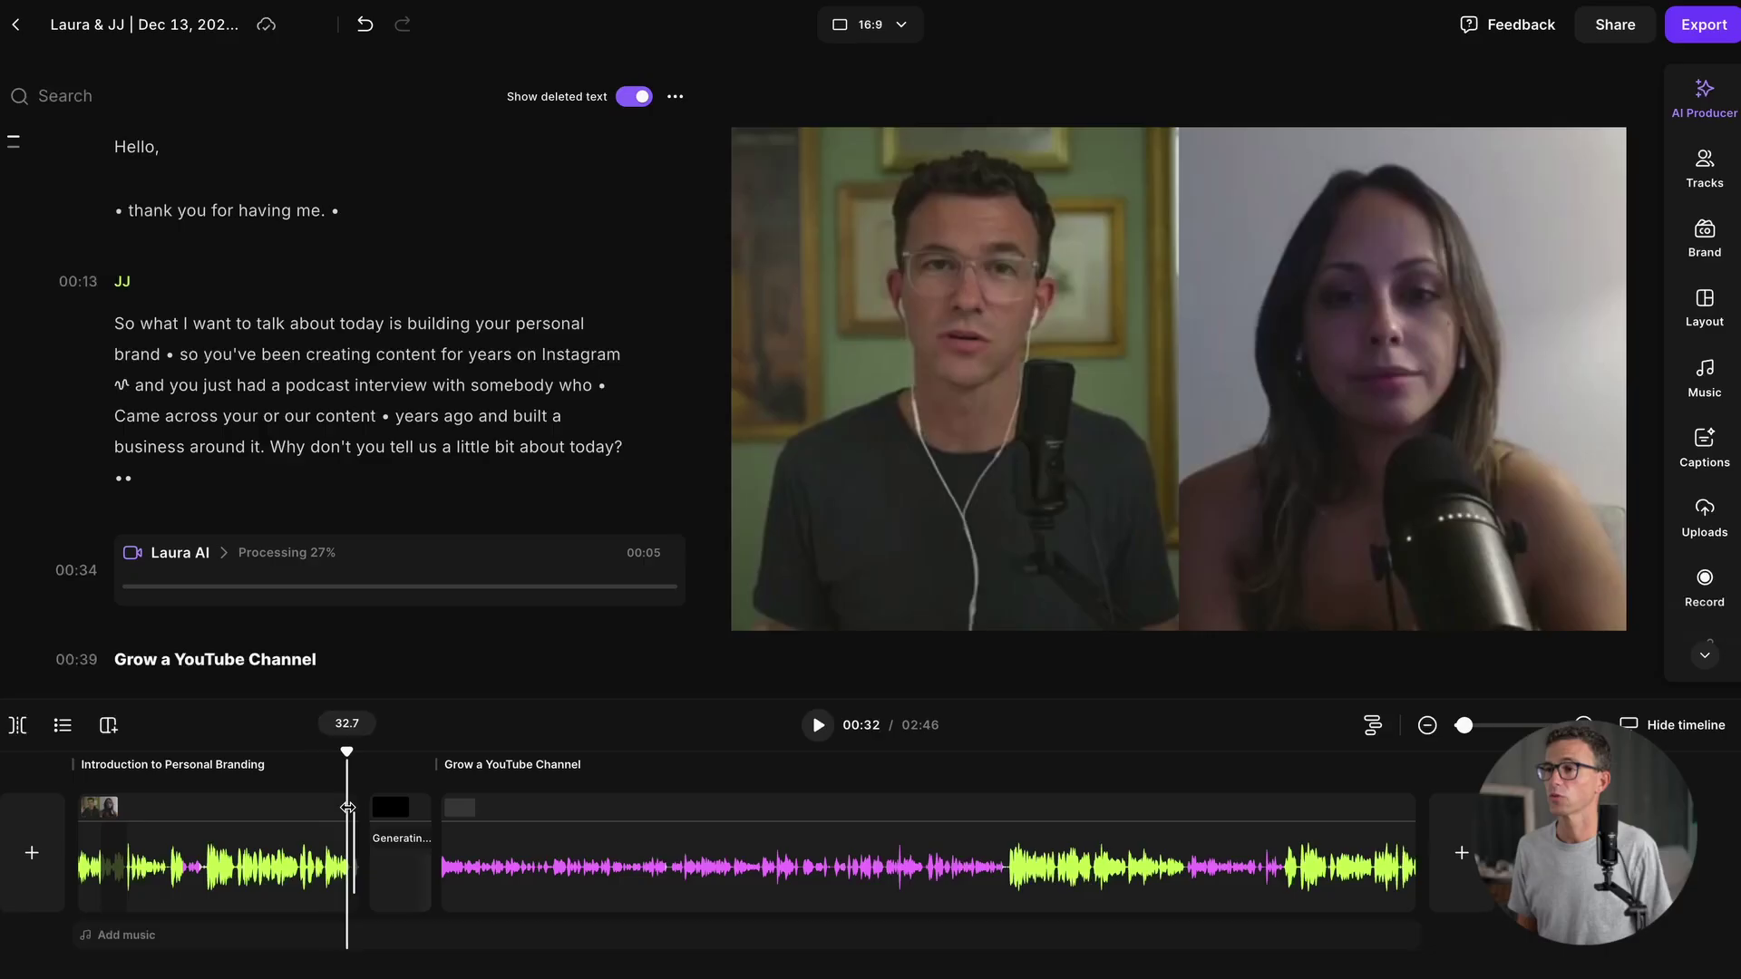
pyautogui.click(347, 807)
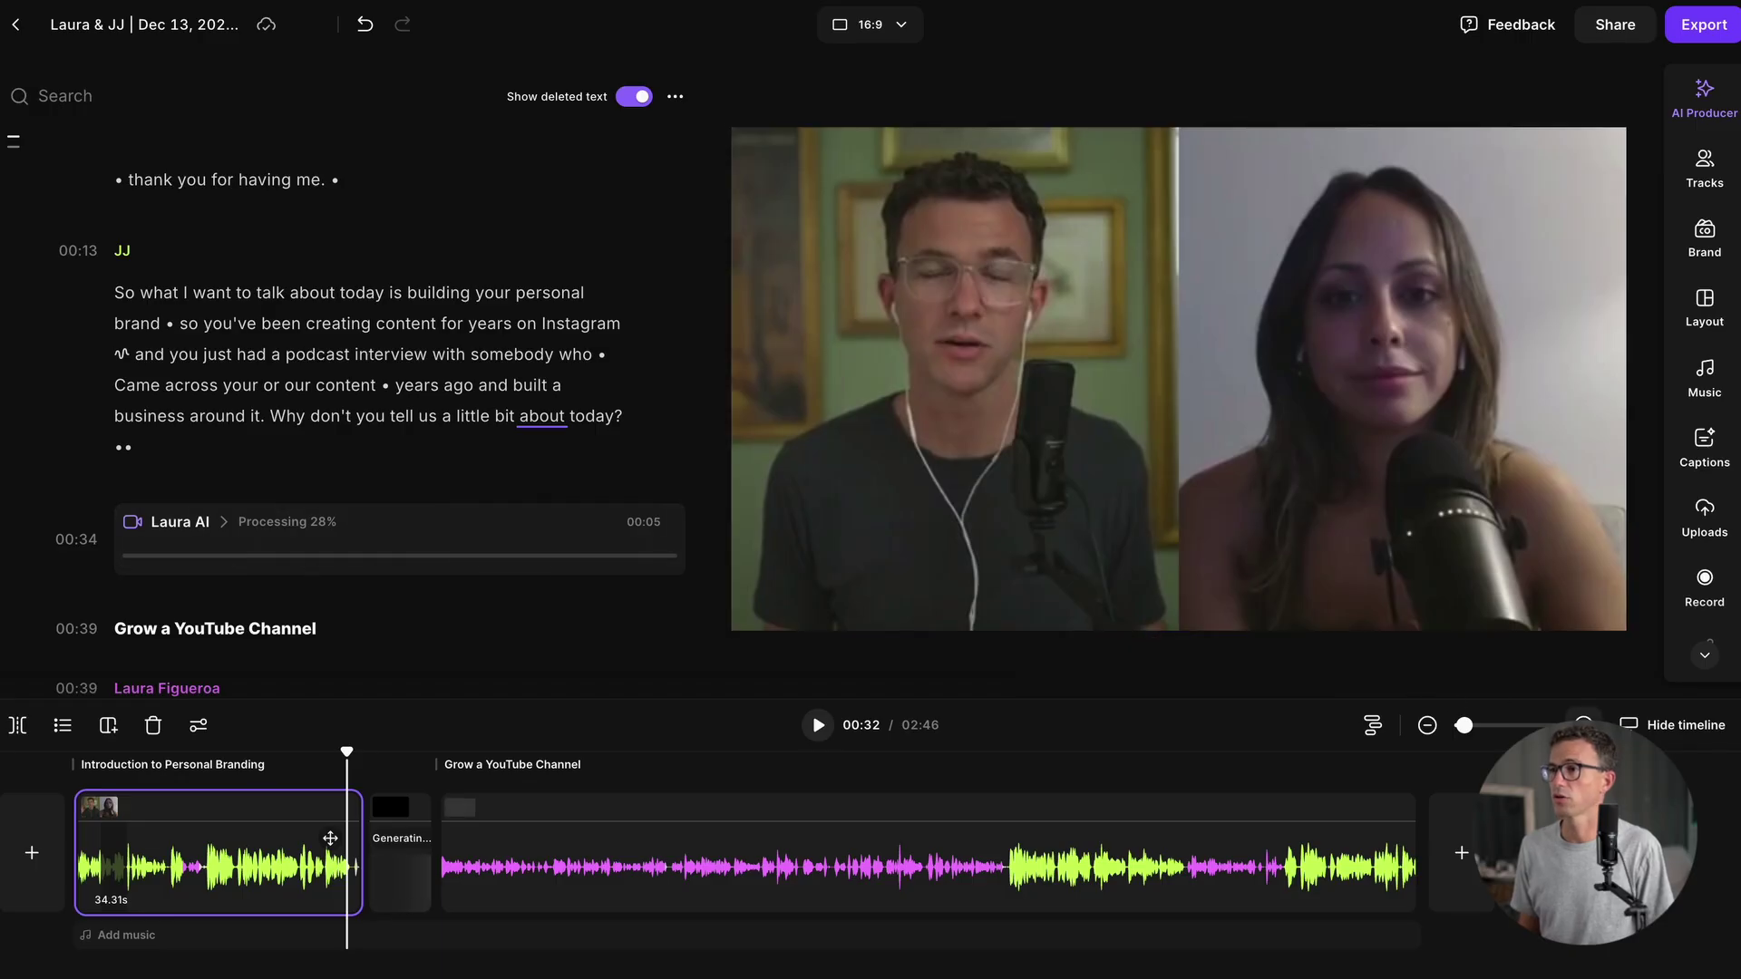
pyautogui.scroll(3, 392, 778)
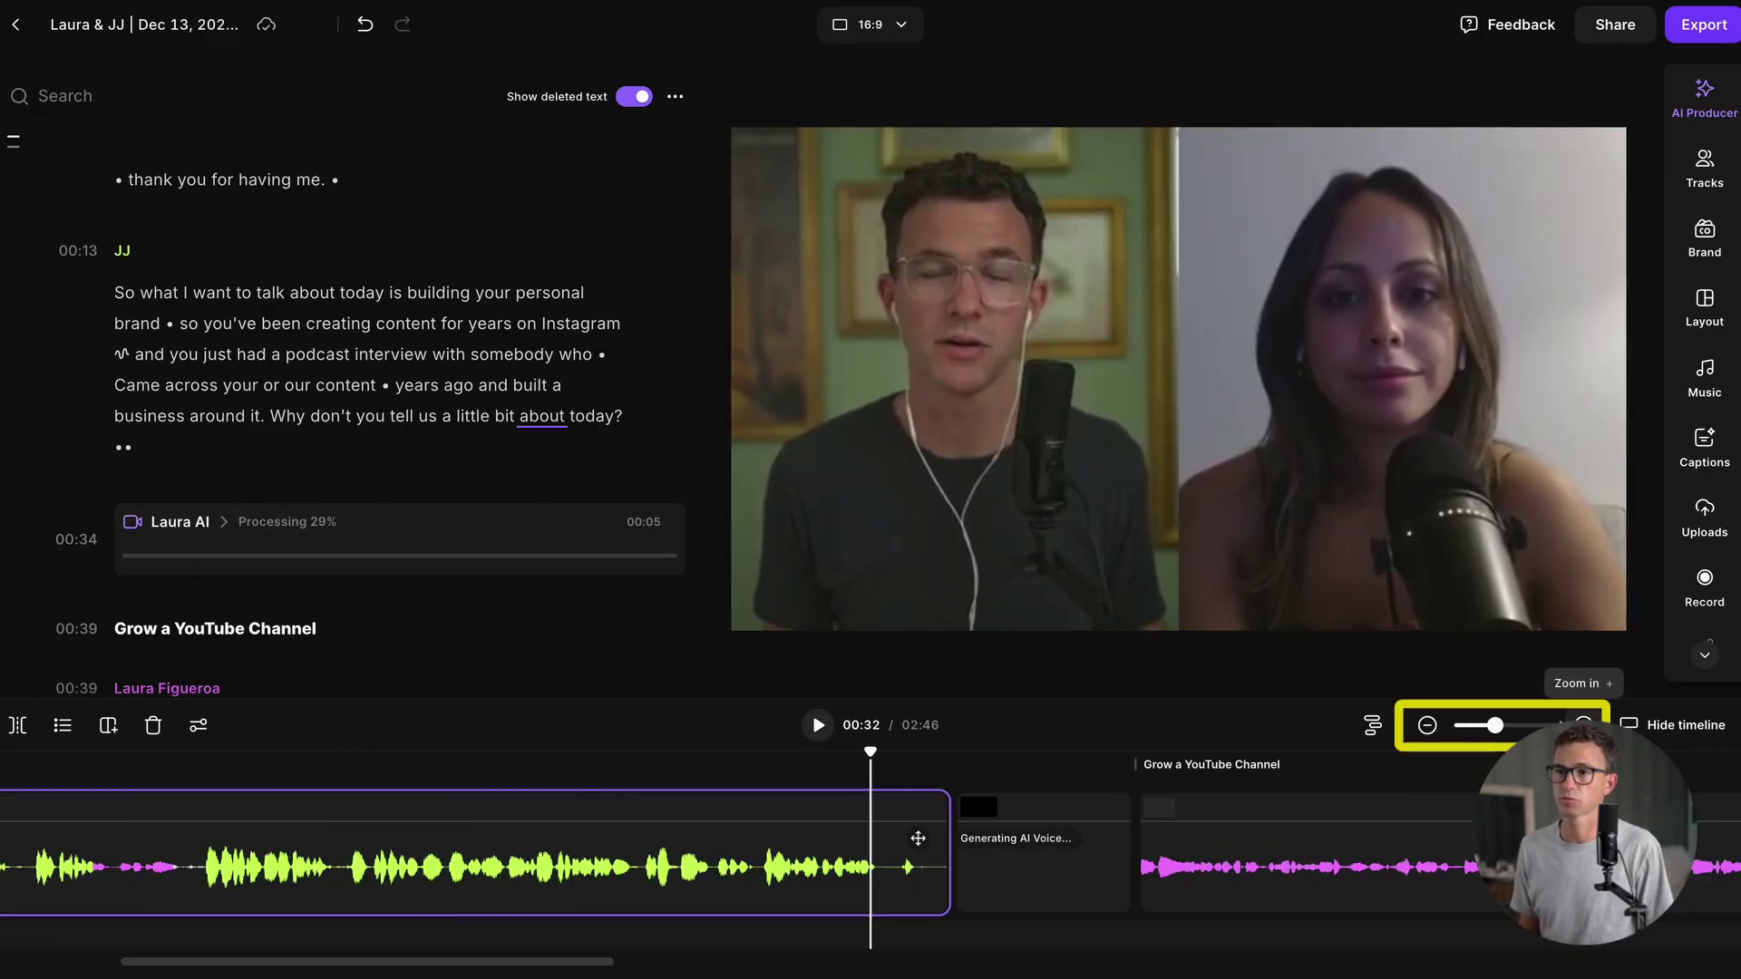
pyautogui.moveTo(876, 824)
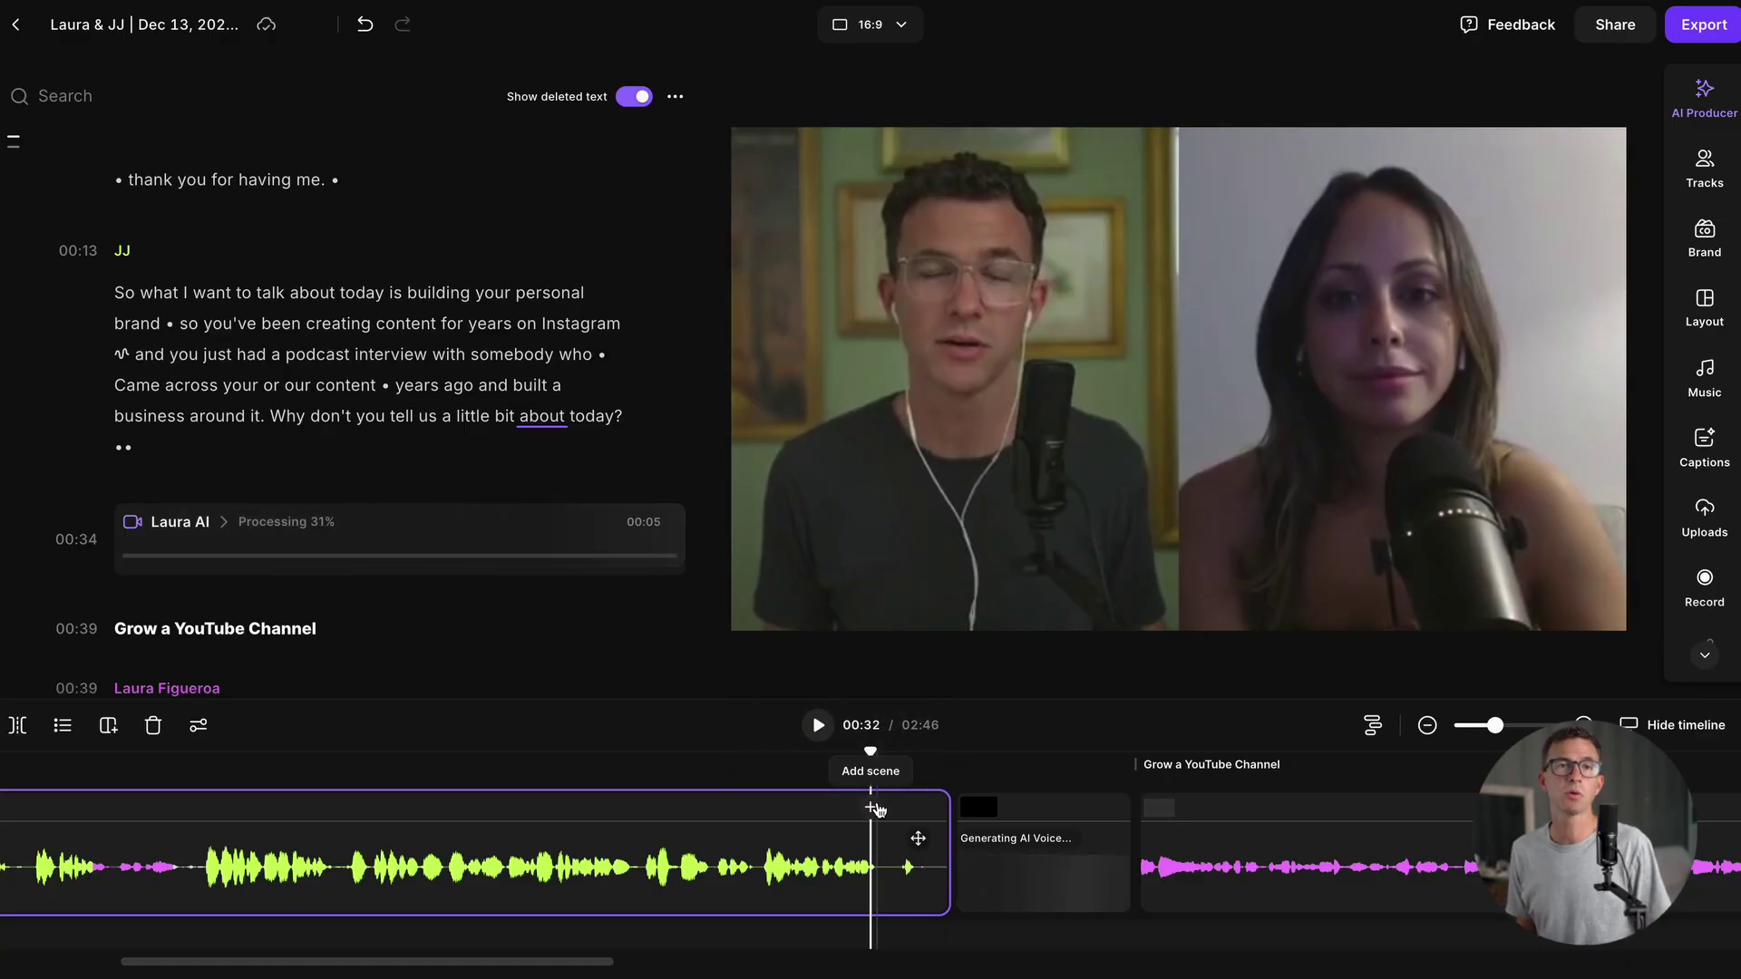
pyautogui.click(872, 807)
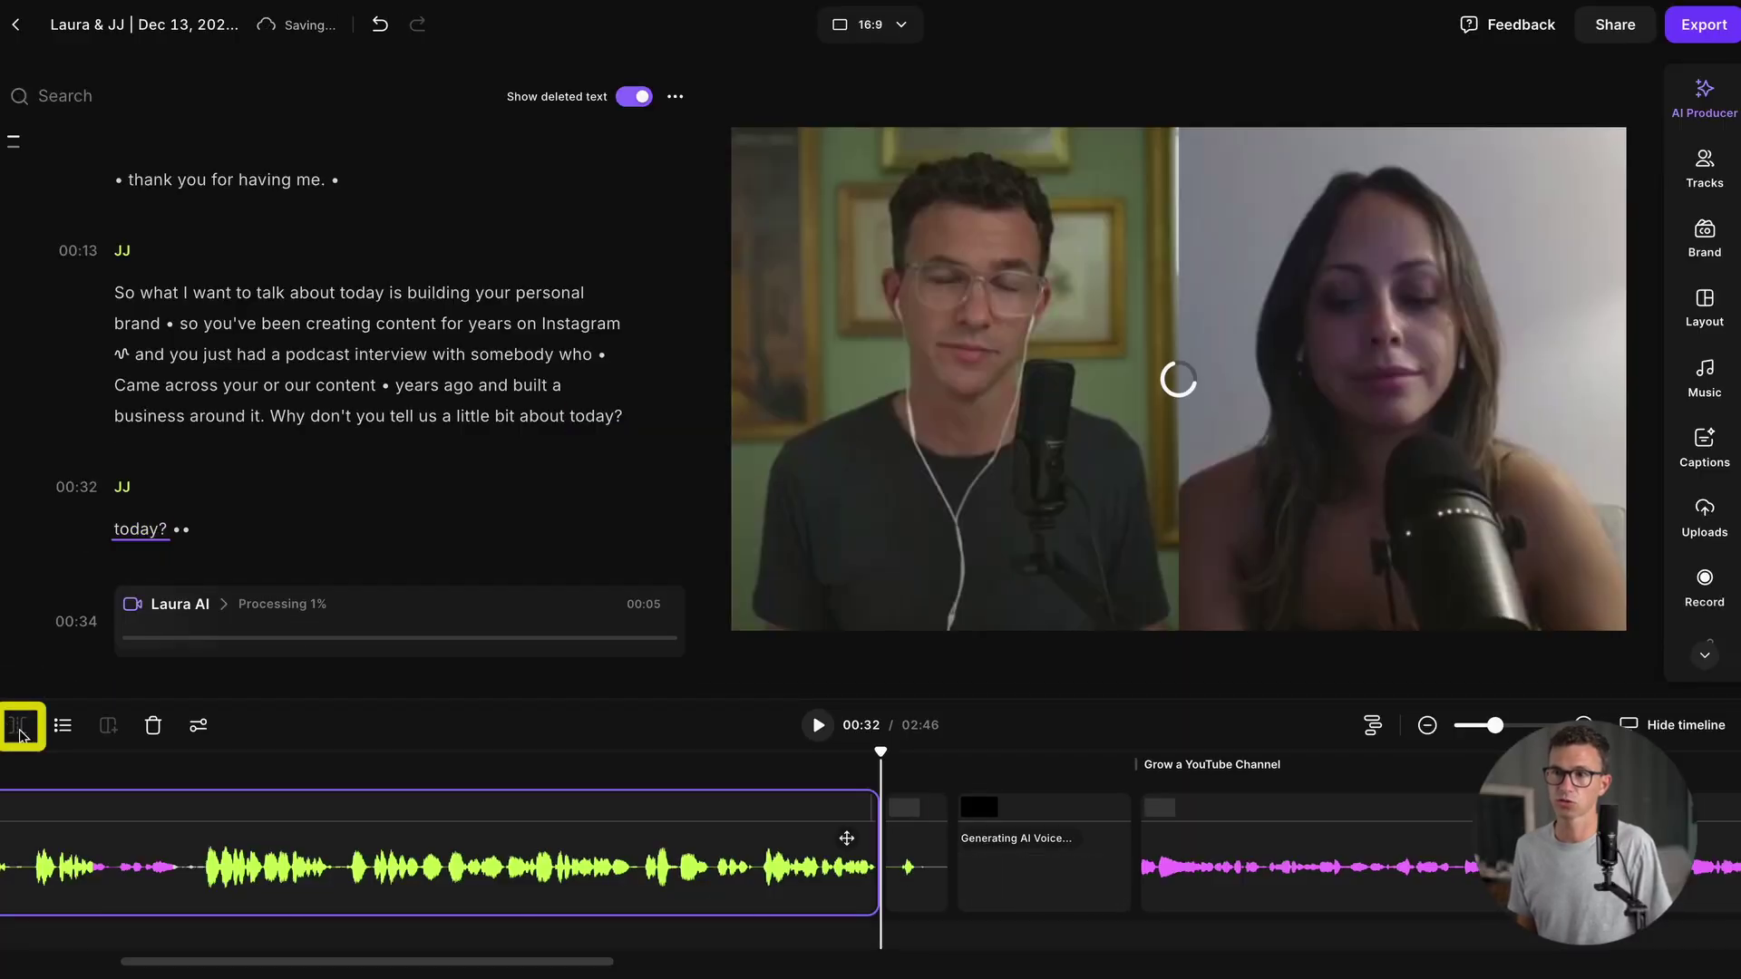
pyautogui.click(921, 825)
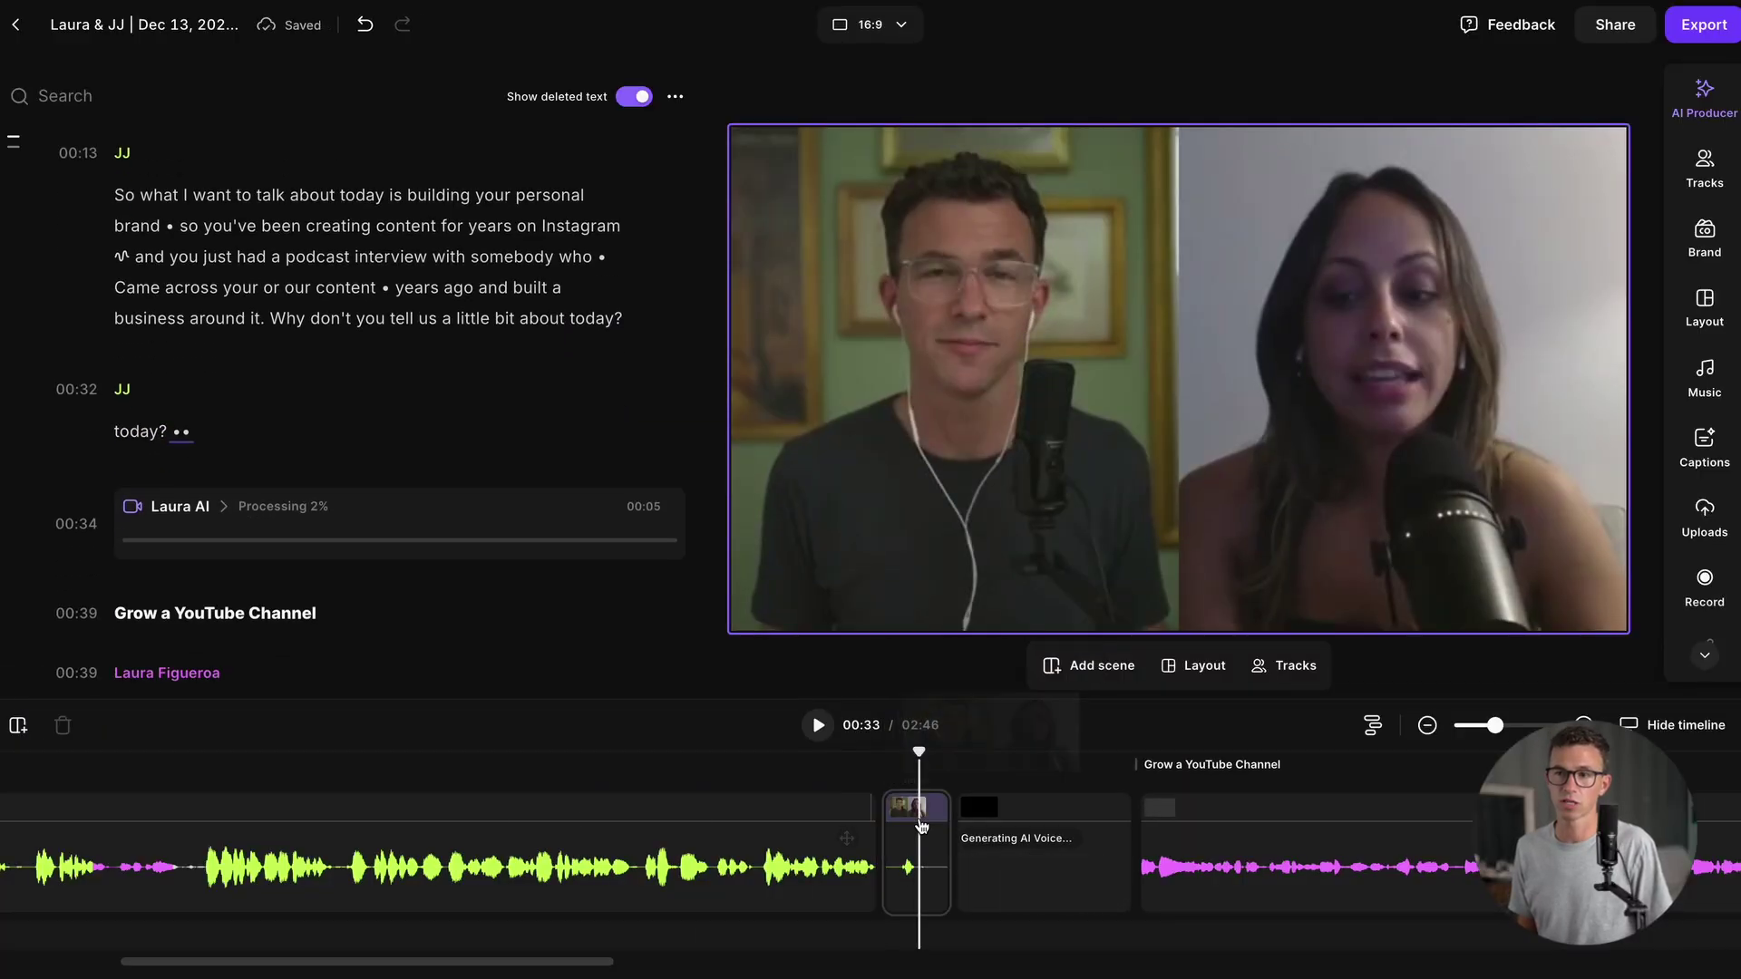
pyautogui.click(927, 872)
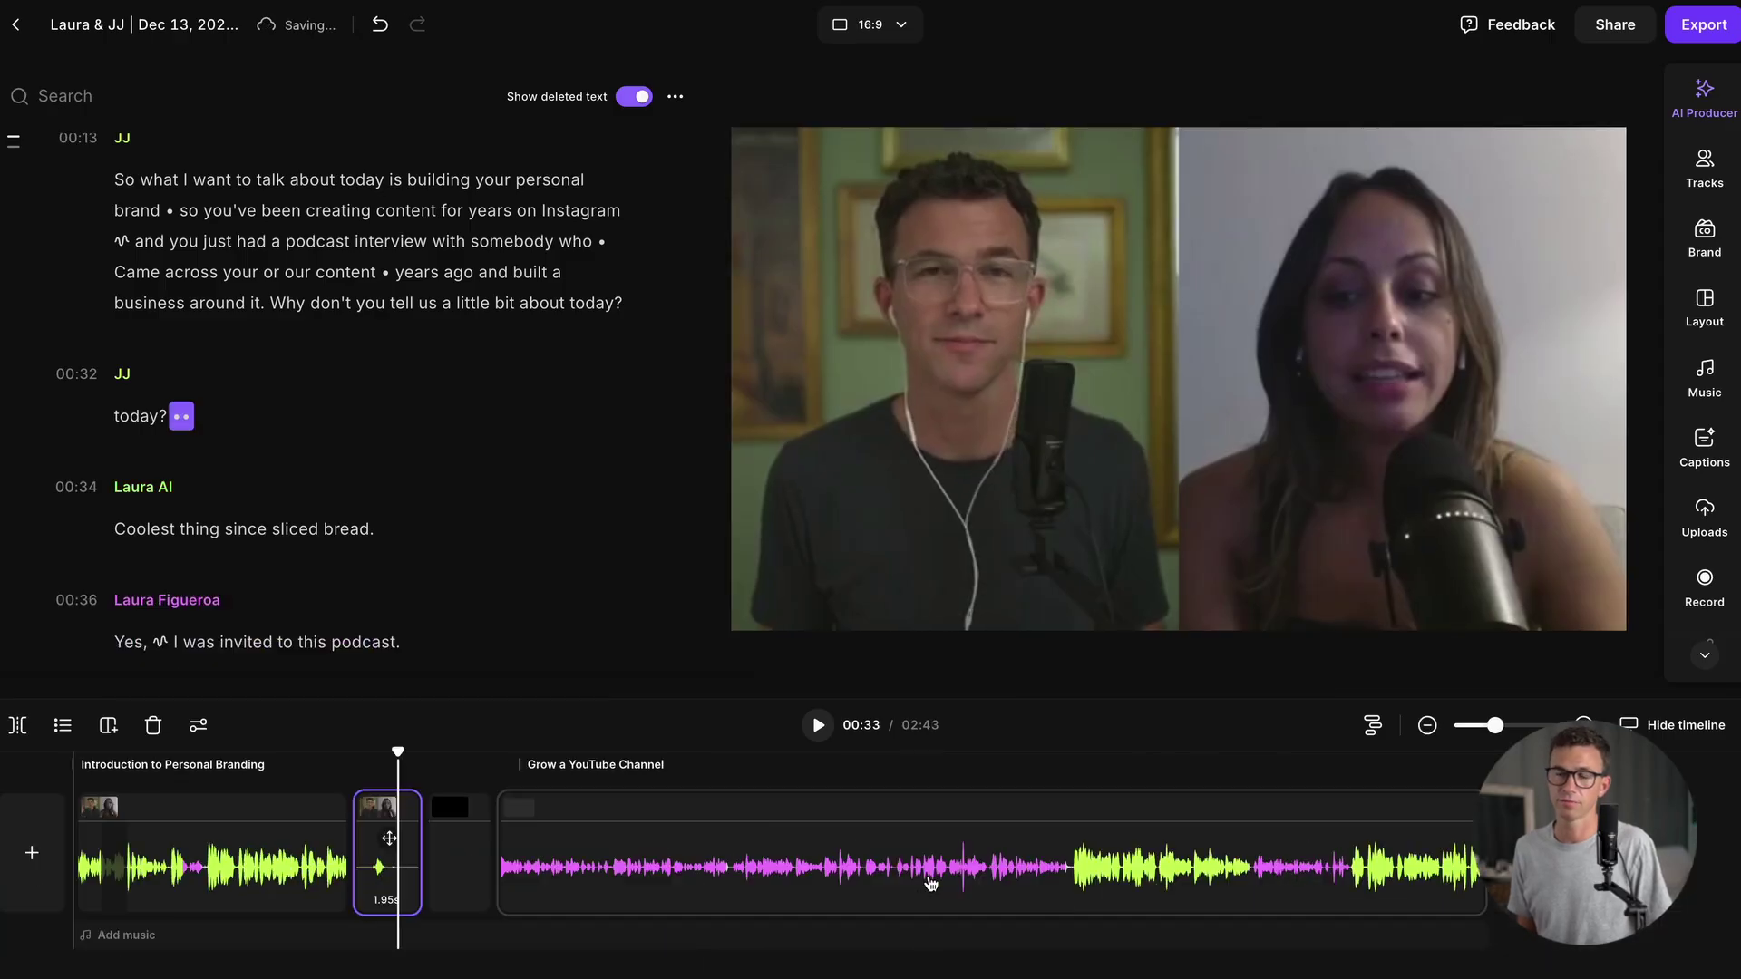
pyautogui.press('Delete')
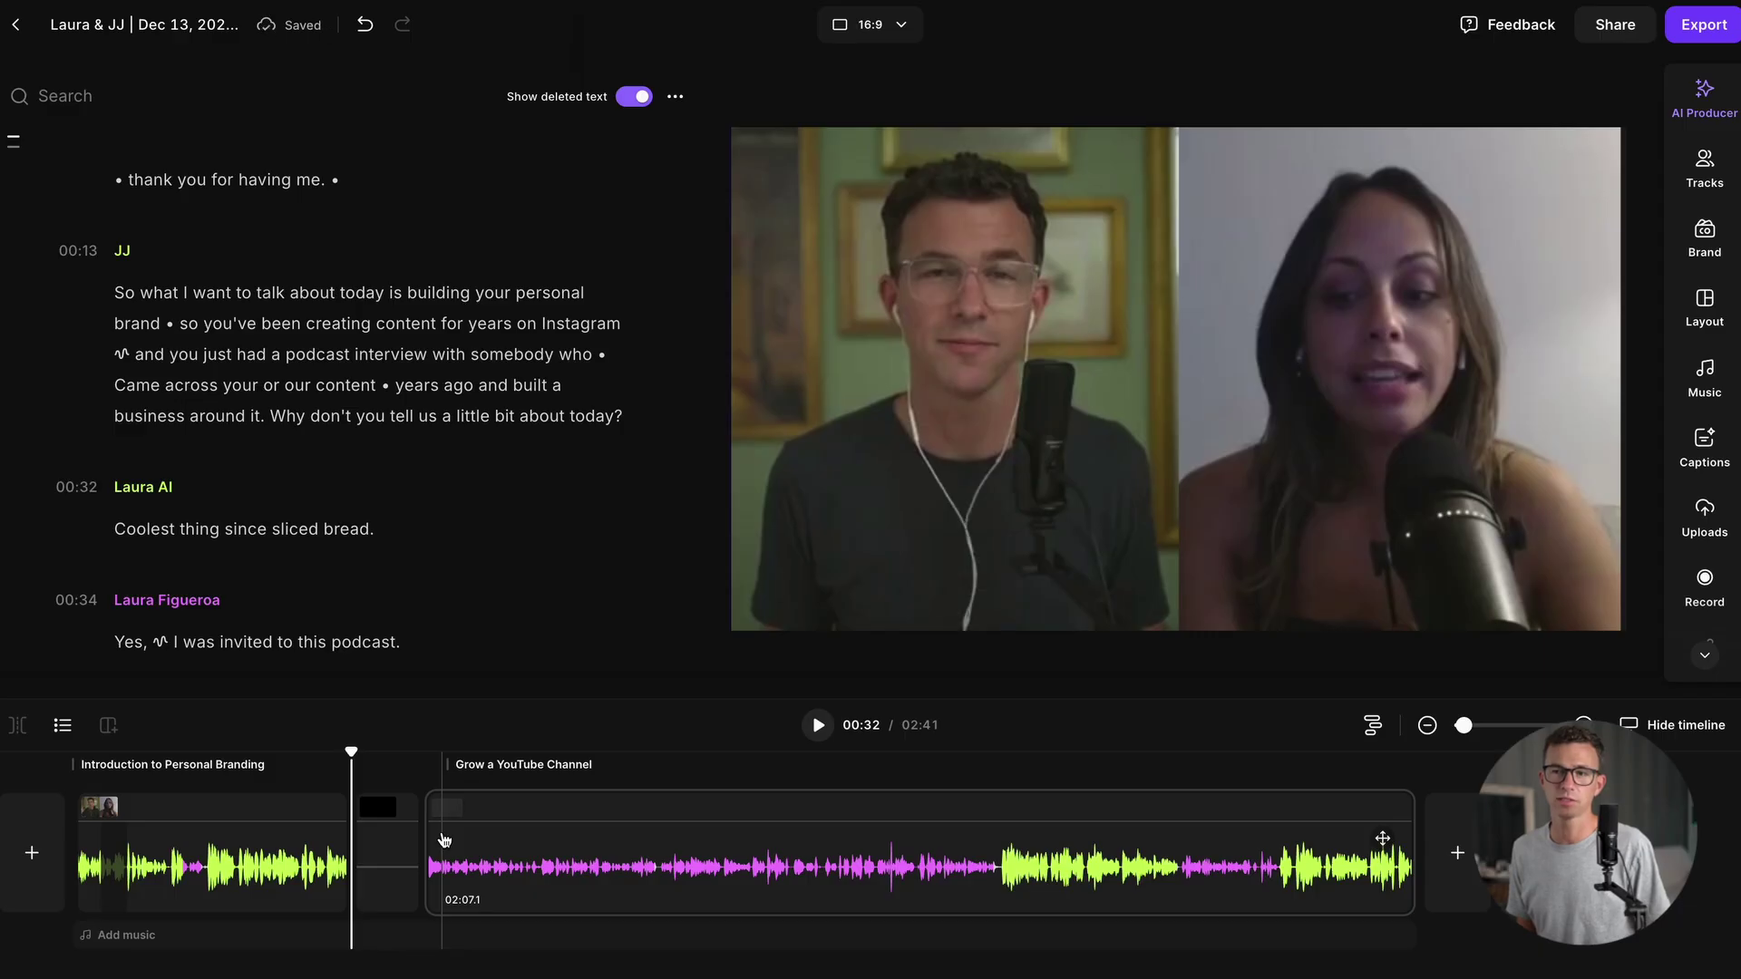
pyautogui.hotkey('ctrl', 'z')
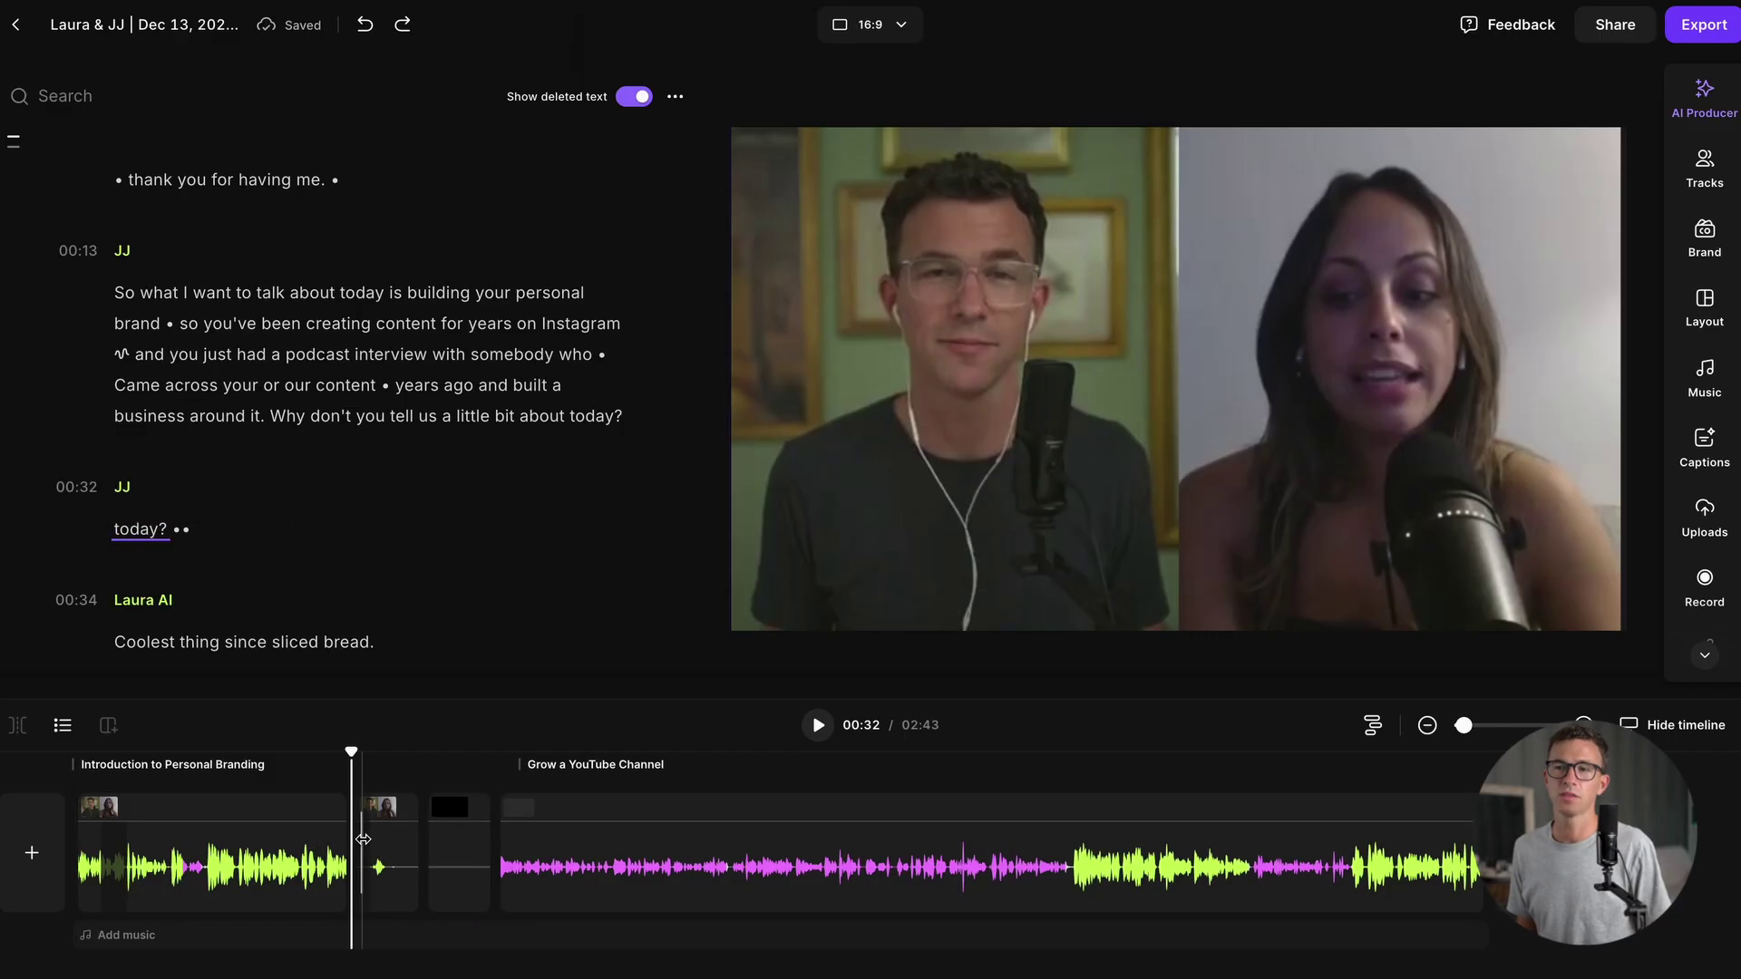
pyautogui.moveTo(363, 839); pyautogui.dragTo(336, 839)
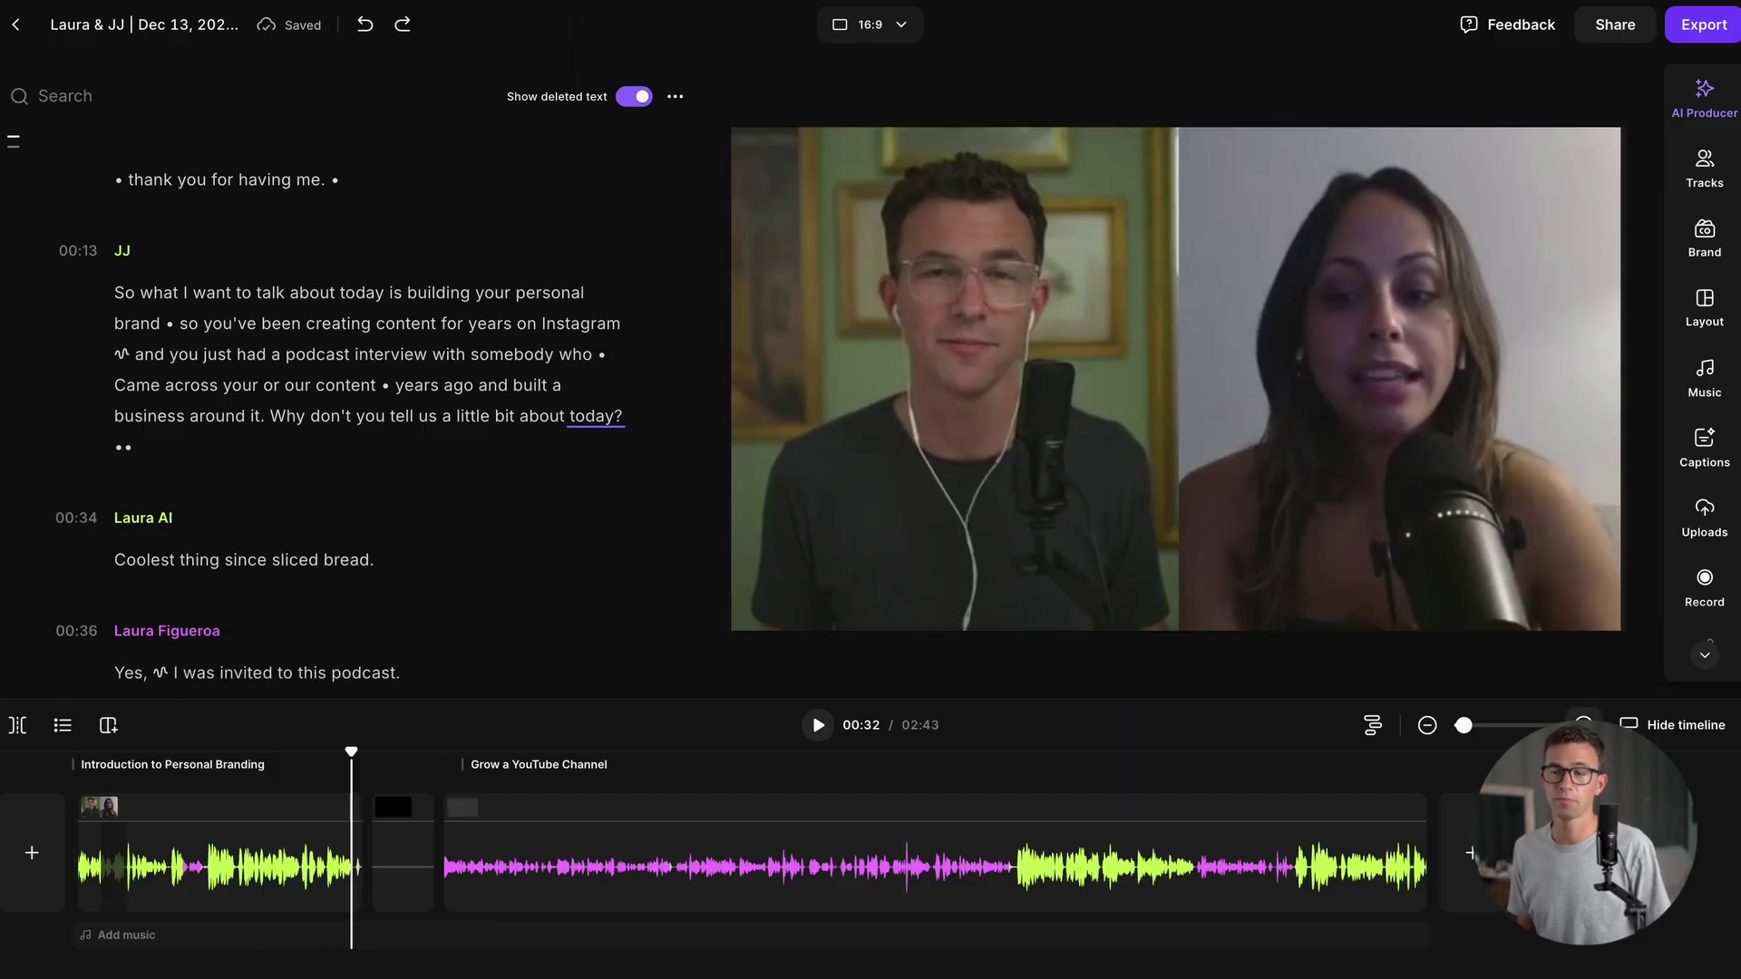
pyautogui.click(1583, 724)
# Step: Nudge the first timeline clips, add 'Chapter 1.5' at 00:29, and switch to per-track view
pyautogui.moveTo(900, 807)
pyautogui.mouseDown()
pyautogui.moveTo(915, 807)
pyautogui.moveTo(901, 807)
pyautogui.mouseUp()
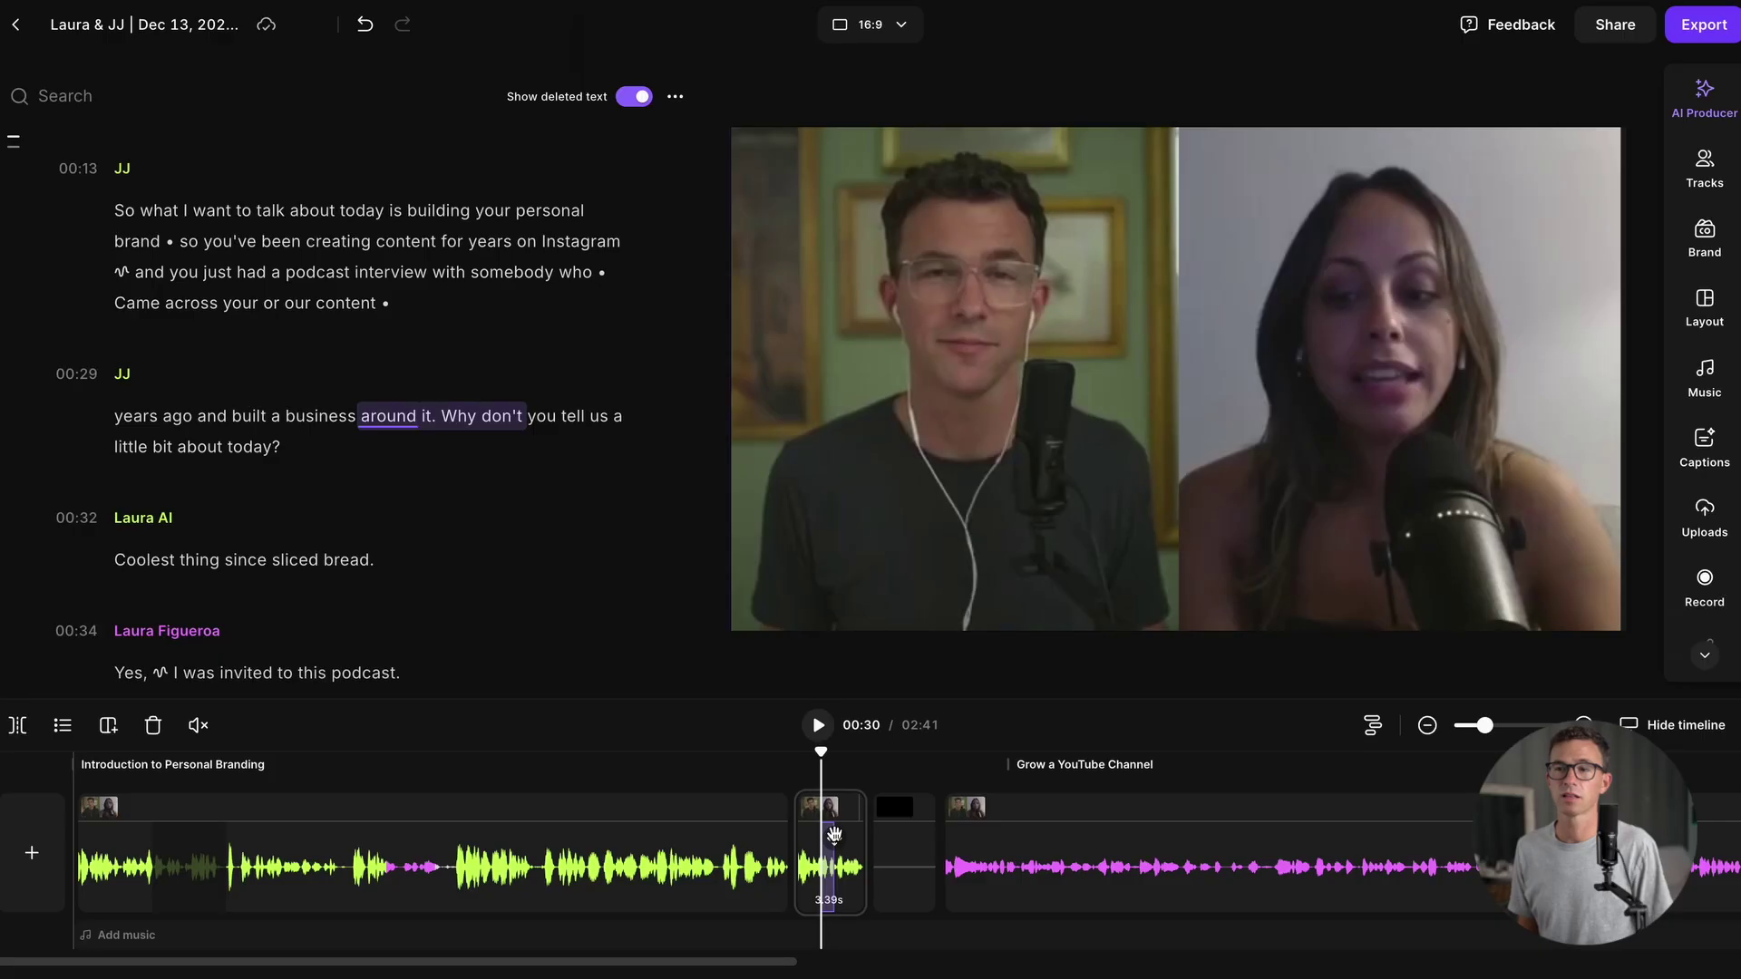
pyautogui.moveTo(833, 835)
pyautogui.mouseDown()
pyautogui.moveTo(912, 845)
pyautogui.moveTo(901, 830)
pyautogui.moveTo(825, 836)
pyautogui.mouseUp()
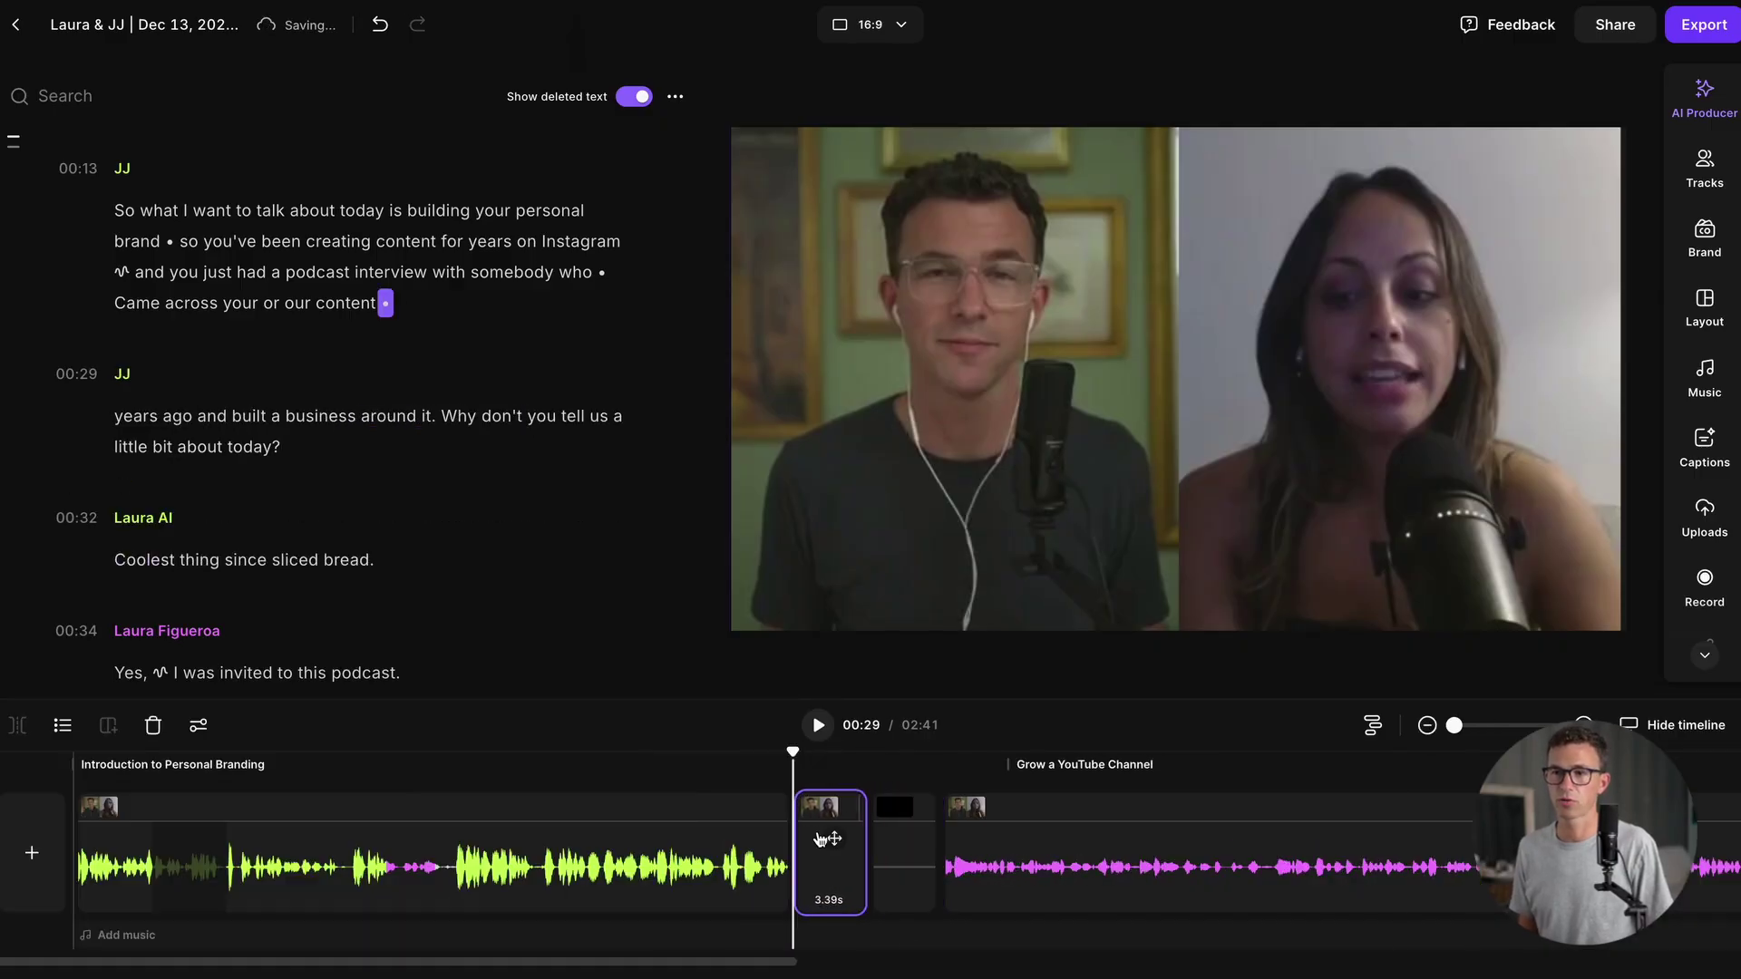
pyautogui.click(60, 731)
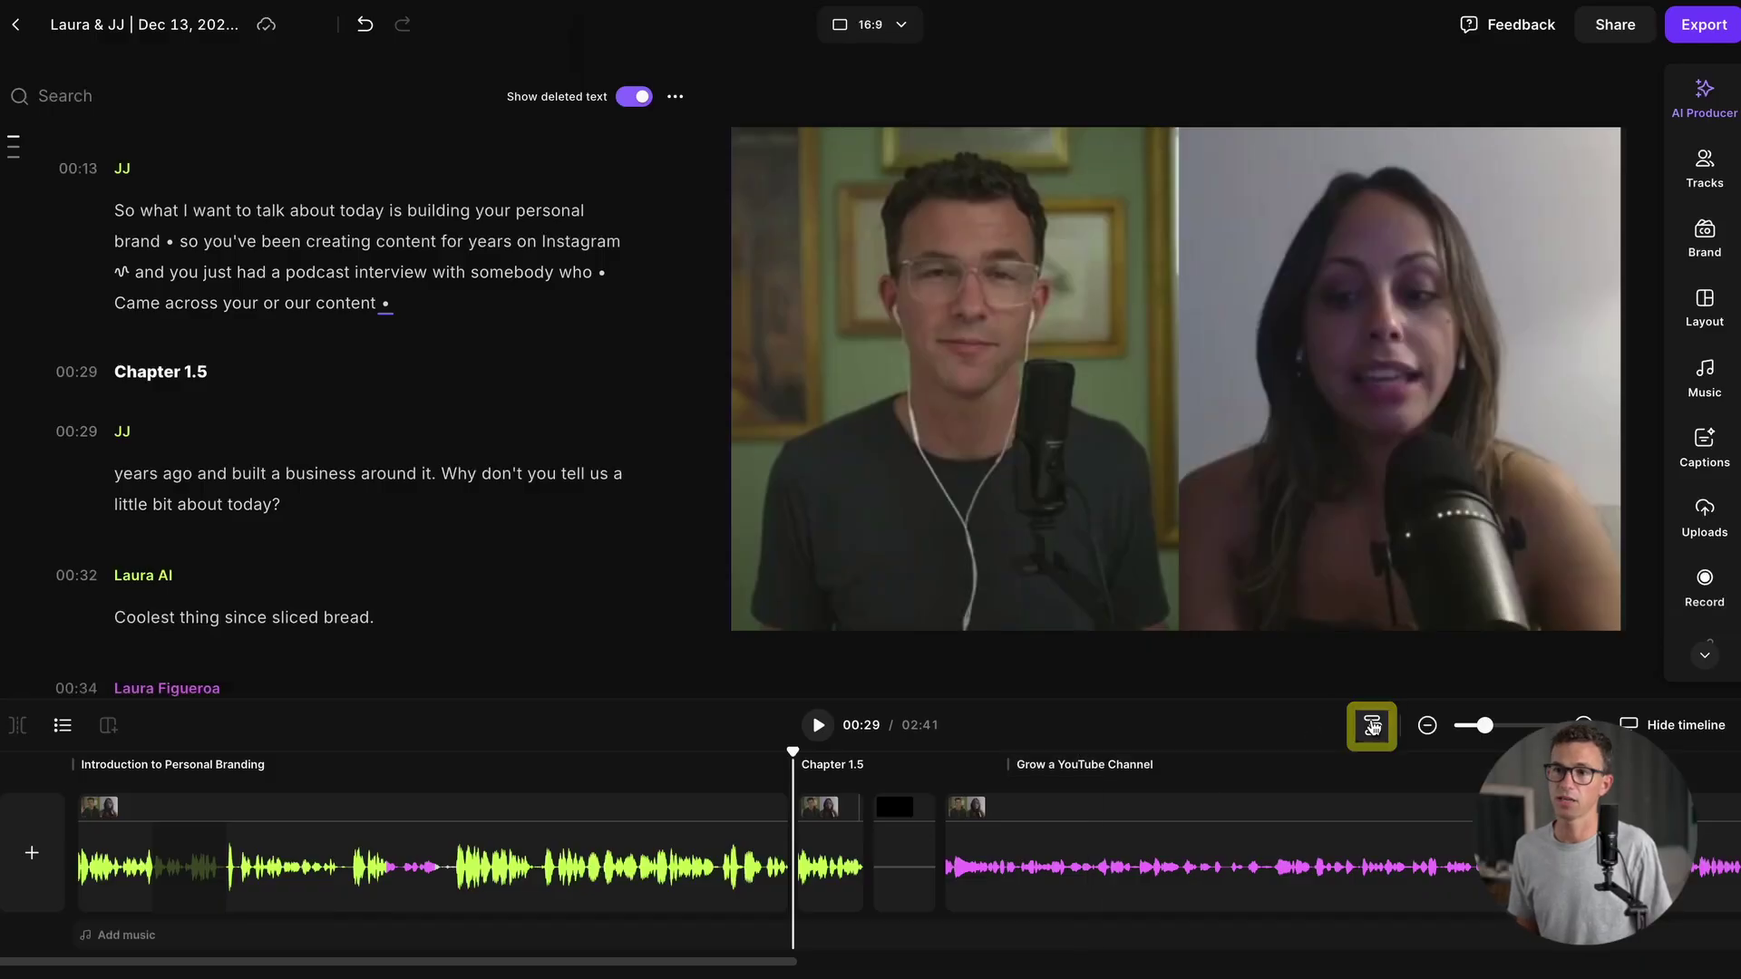
pyautogui.click(1372, 725)
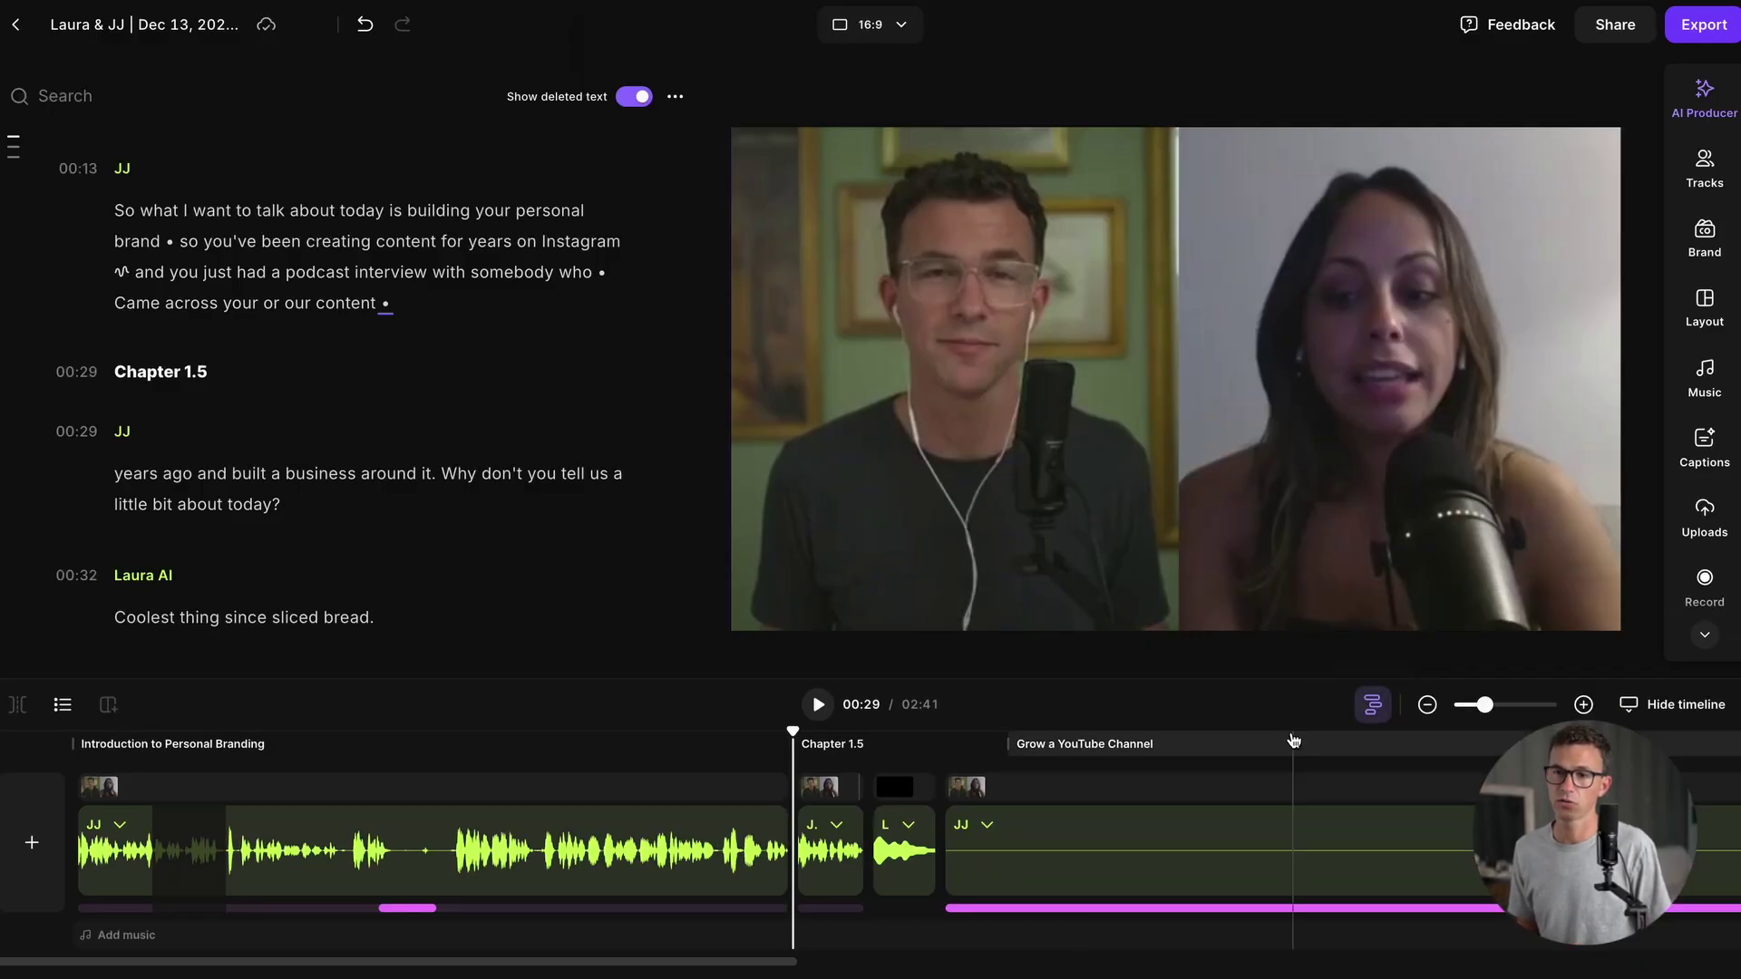
# Step: Solo-check the host's track, lower its volume to about 94%, and apply Magic Mute
pyautogui.click(715, 827)
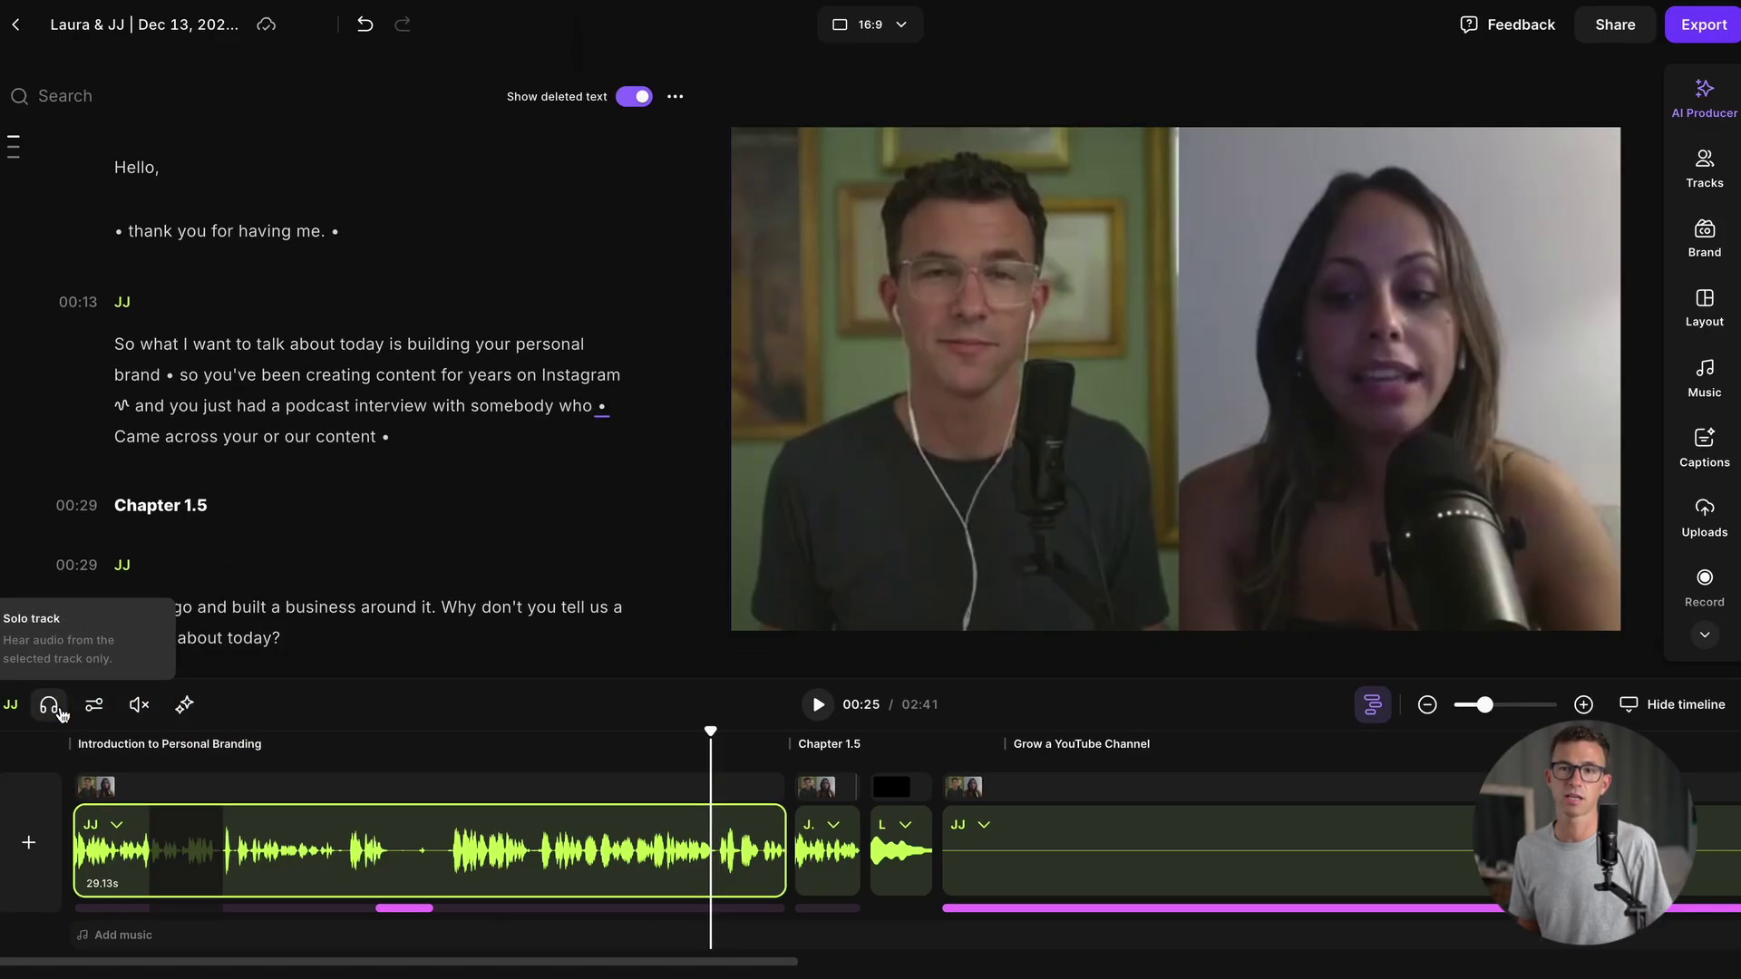
pyautogui.click(61, 714)
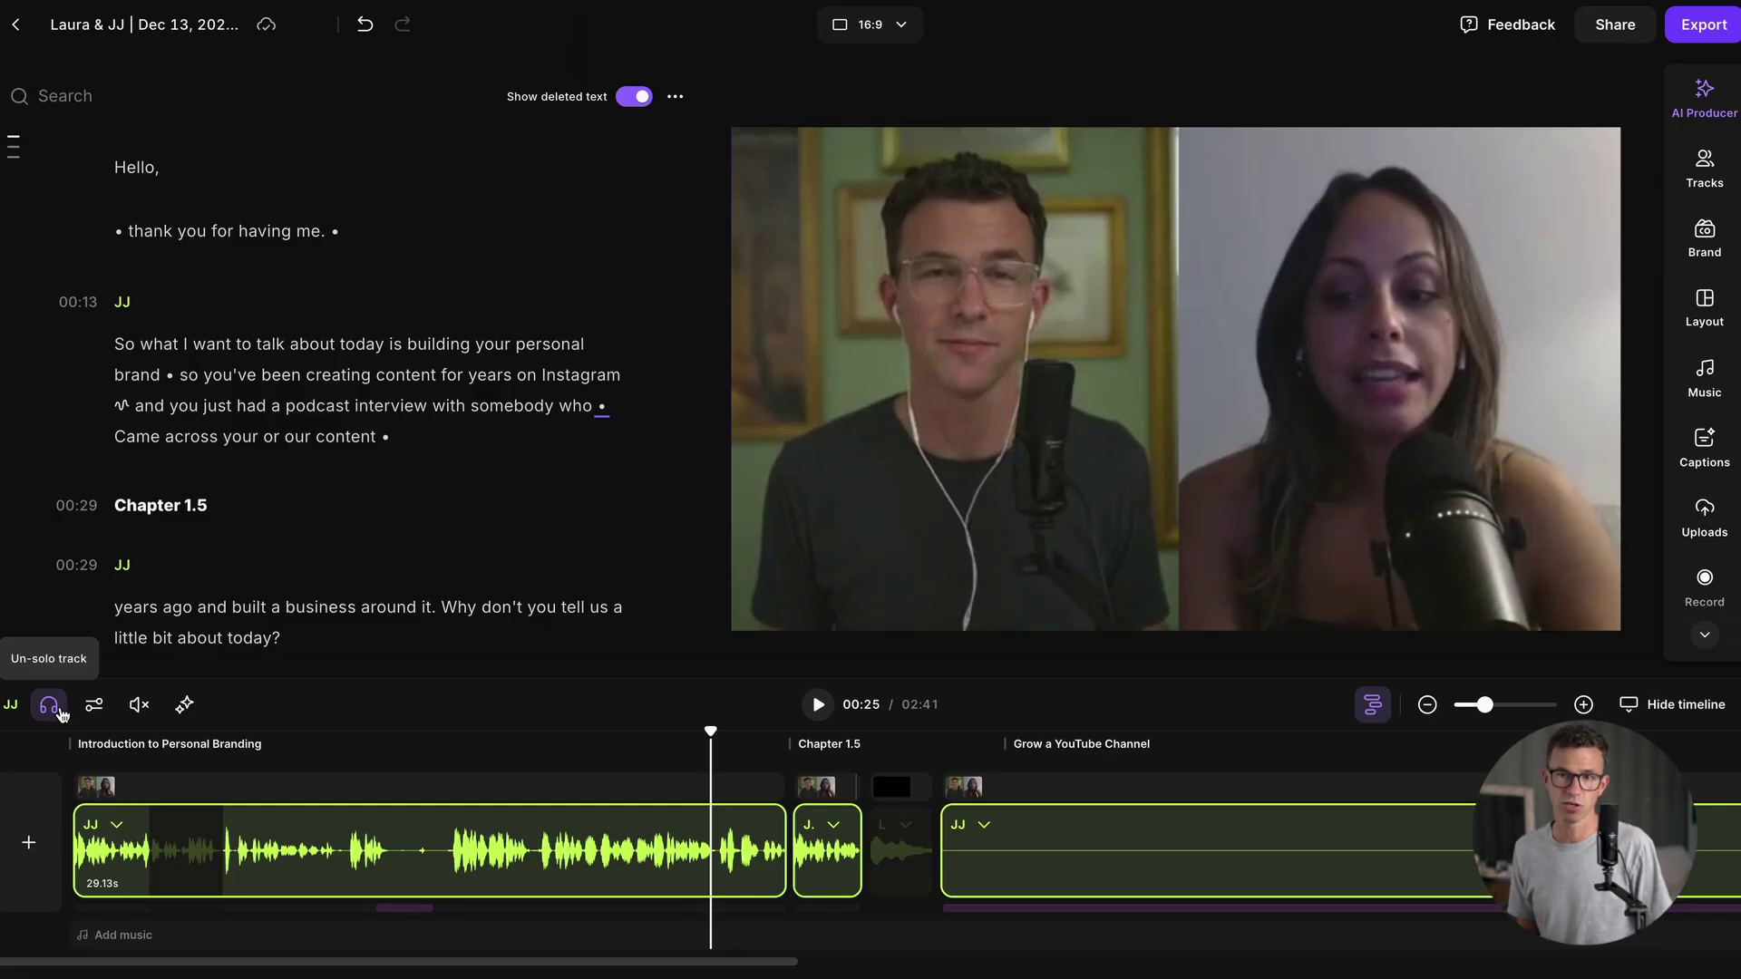
pyautogui.click(60, 713)
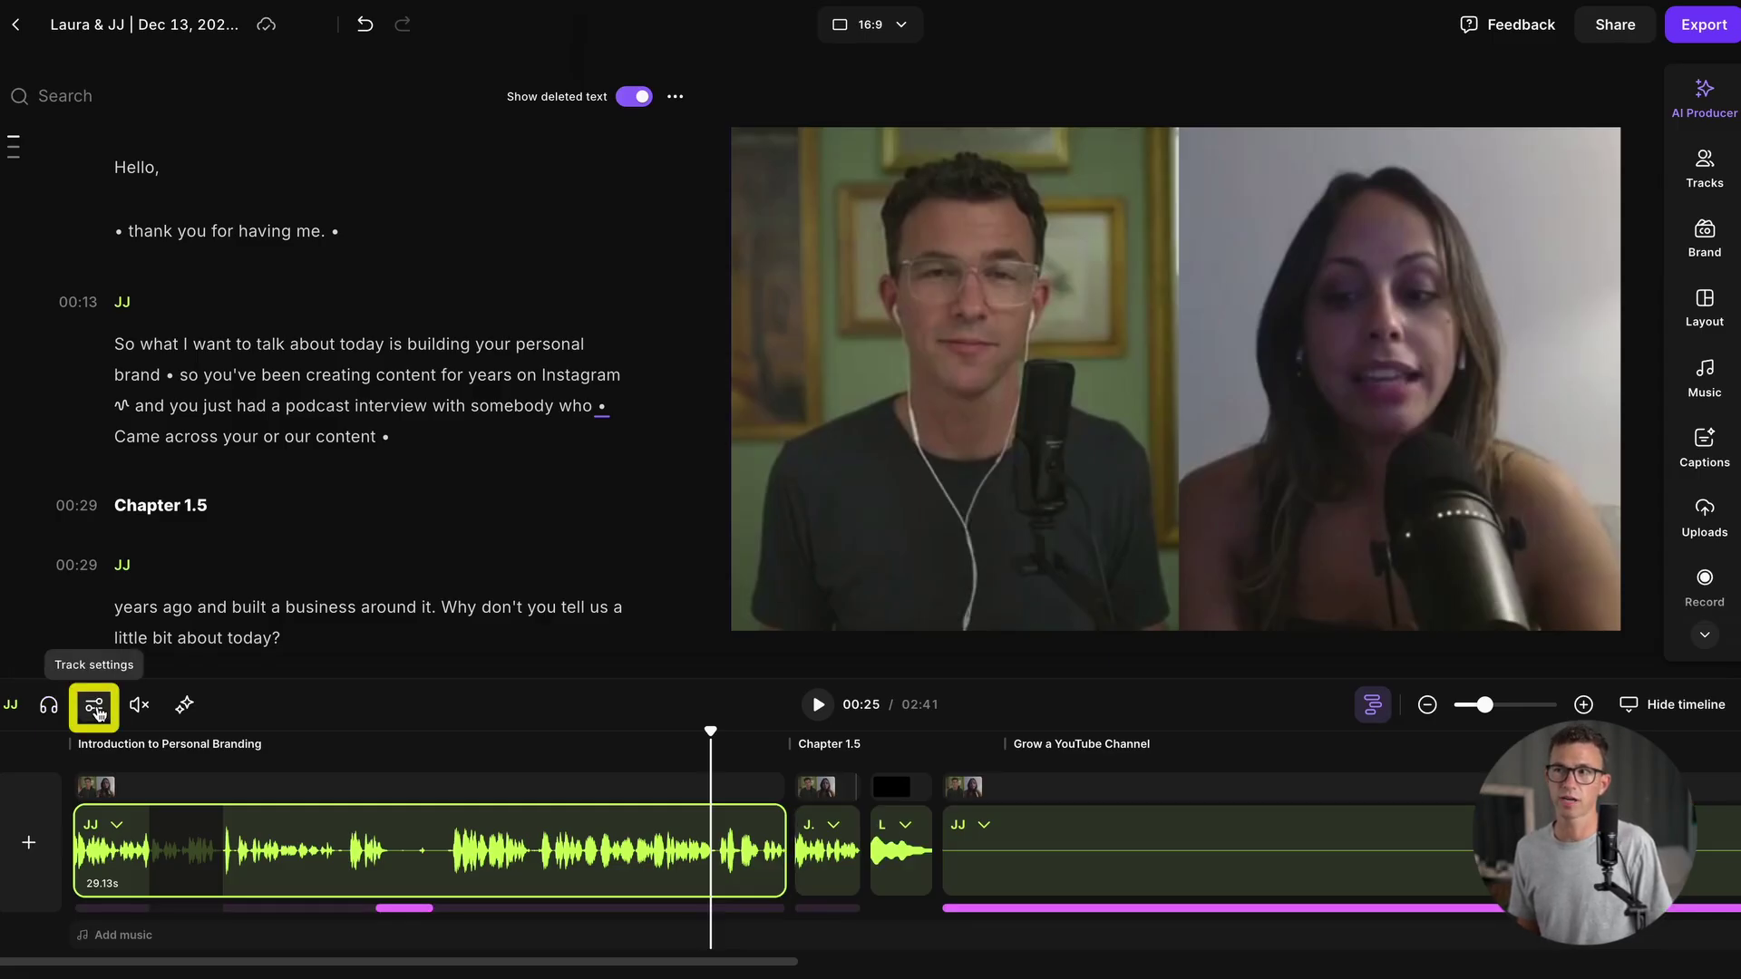
pyautogui.click(94, 709)
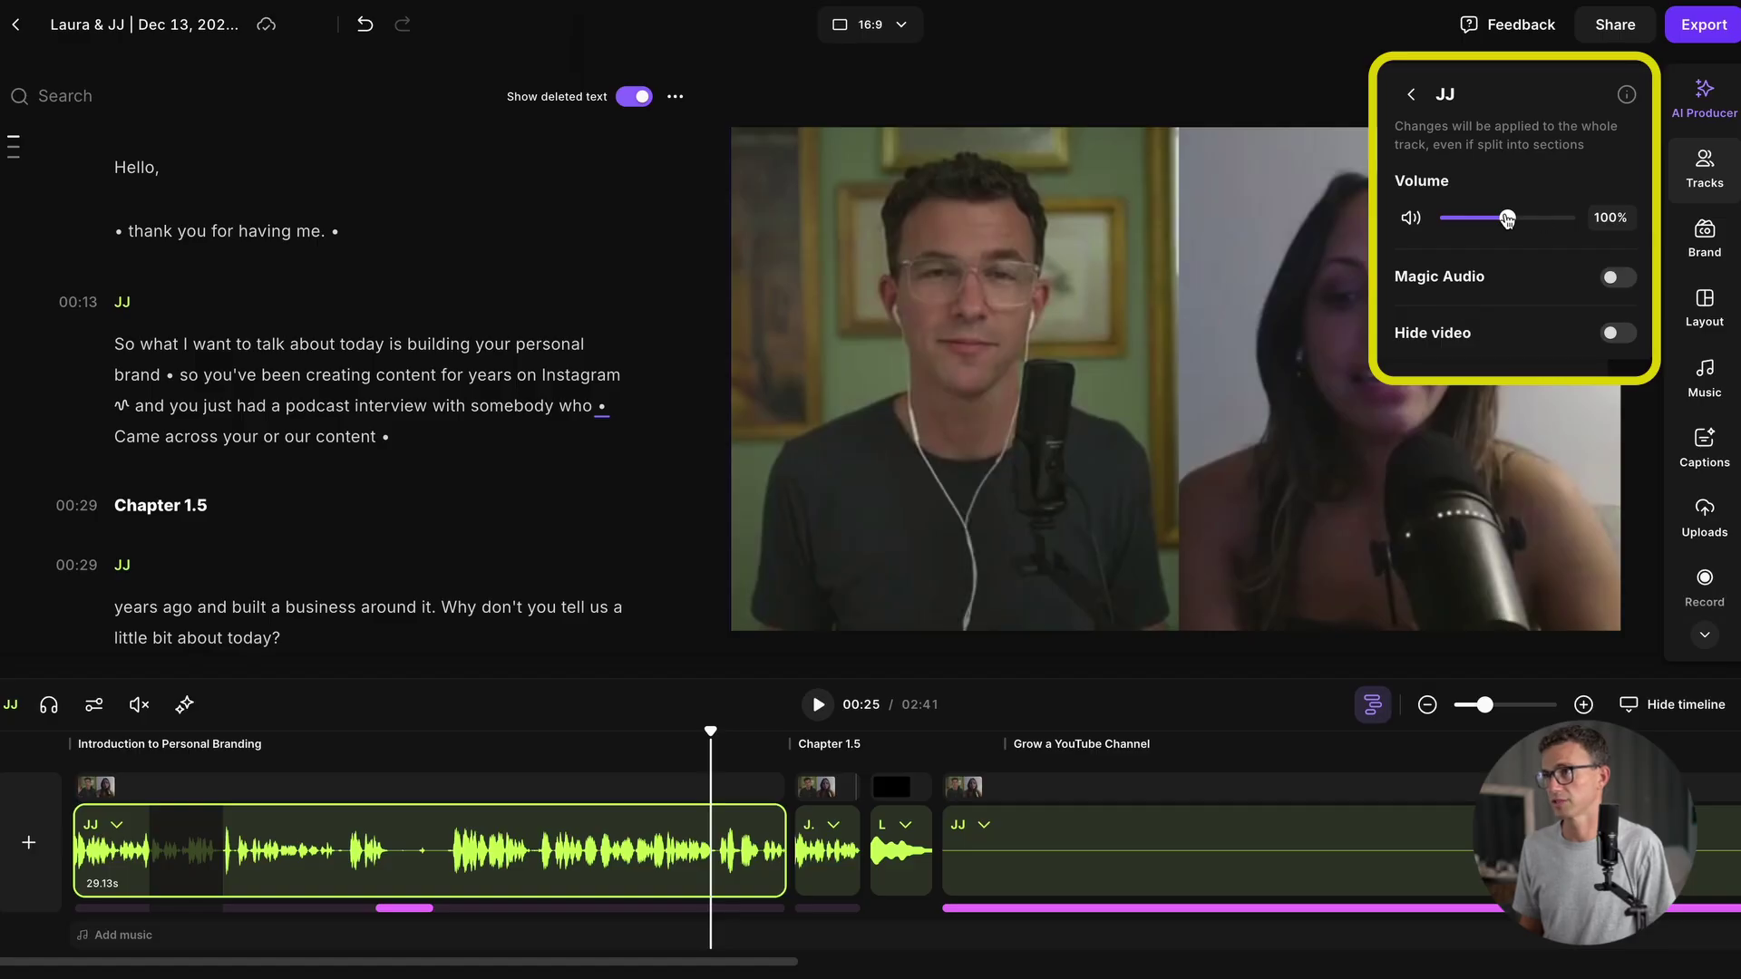
pyautogui.moveTo(1513, 221); pyautogui.dragTo(1508, 221)
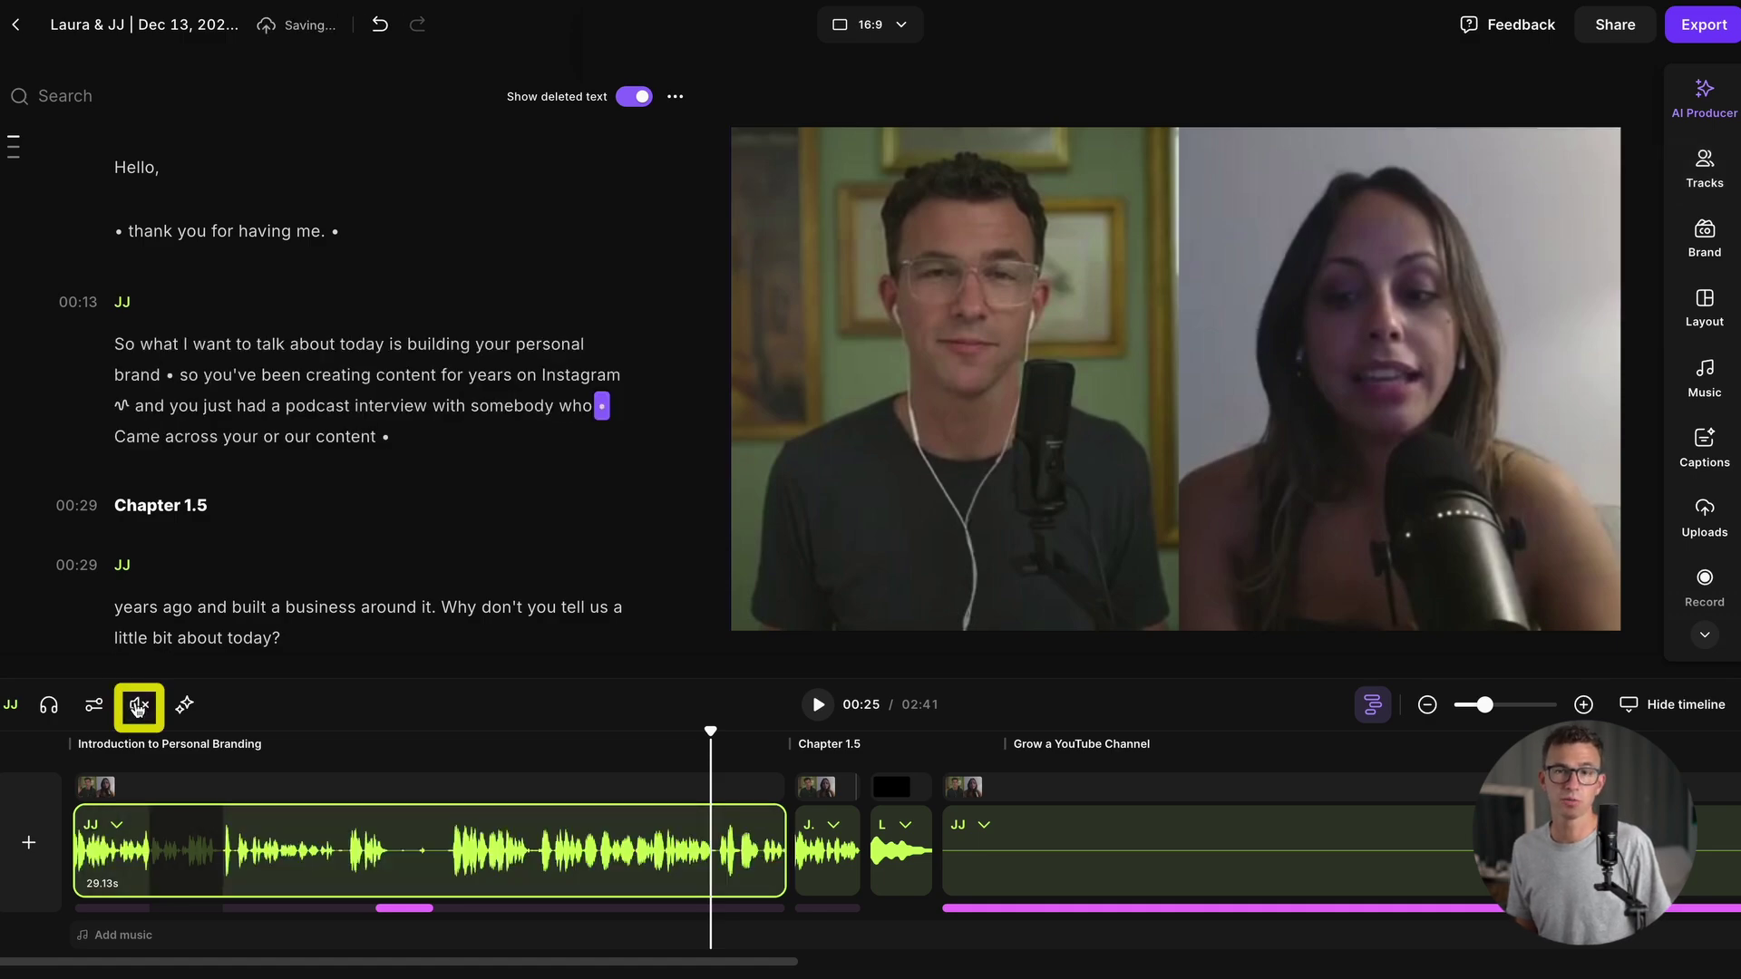
pyautogui.click(138, 708)
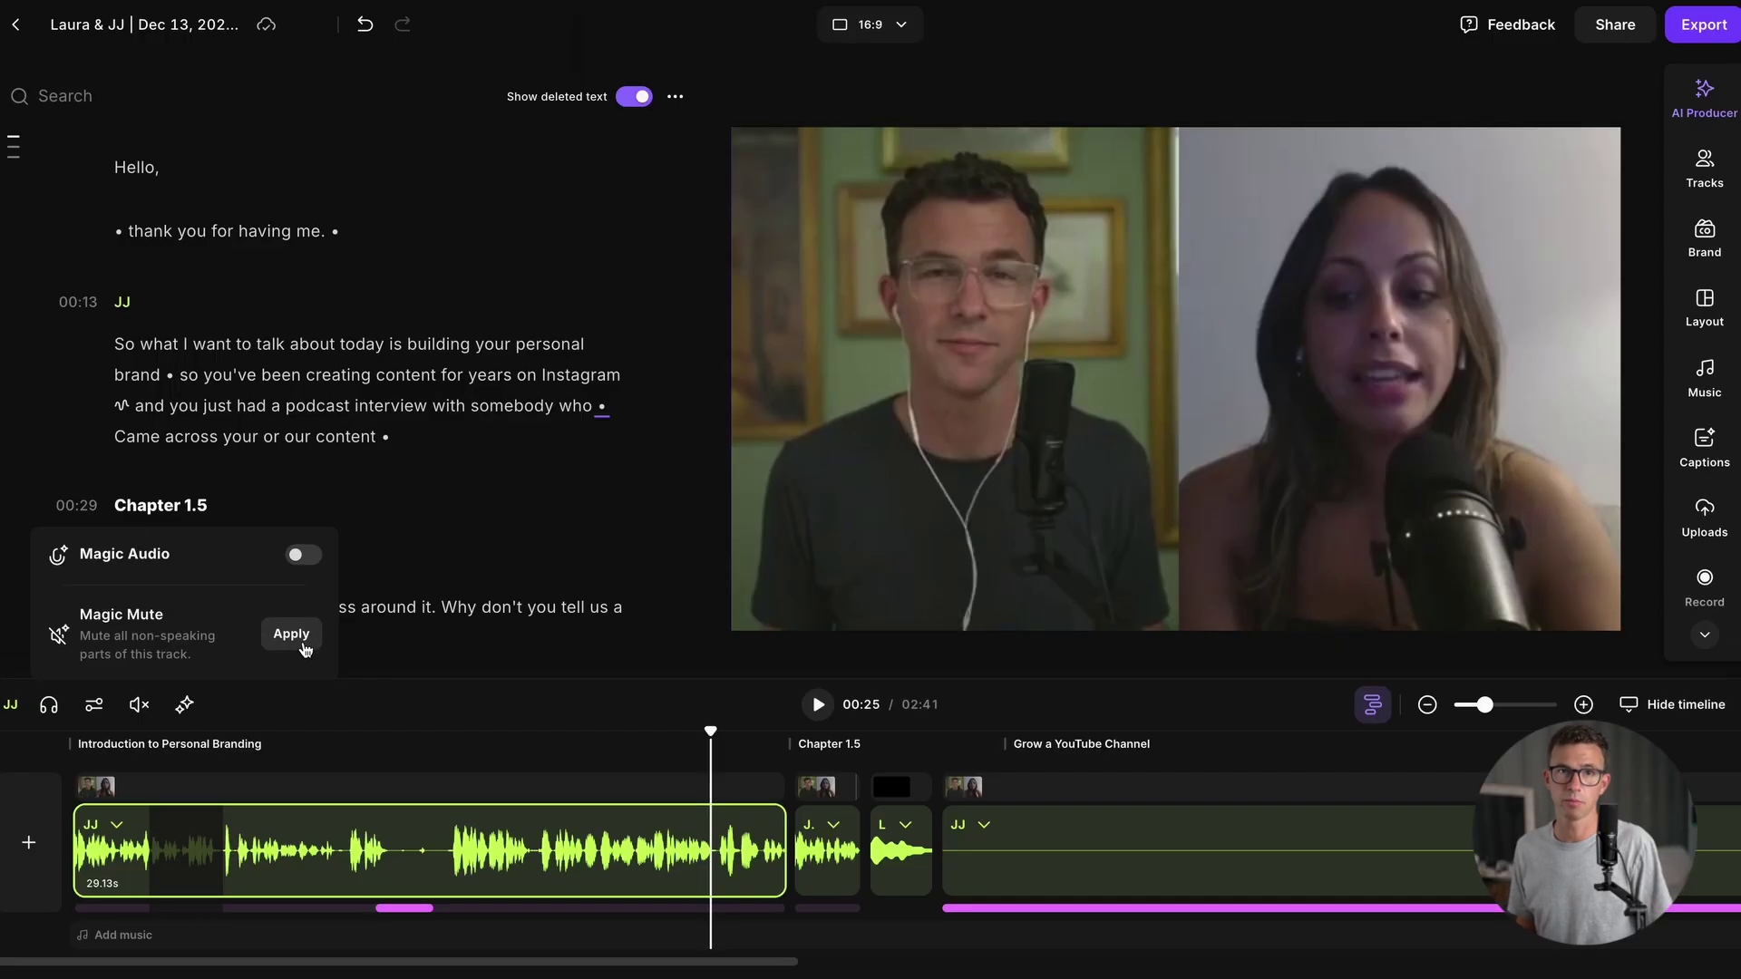
pyautogui.click(304, 647)
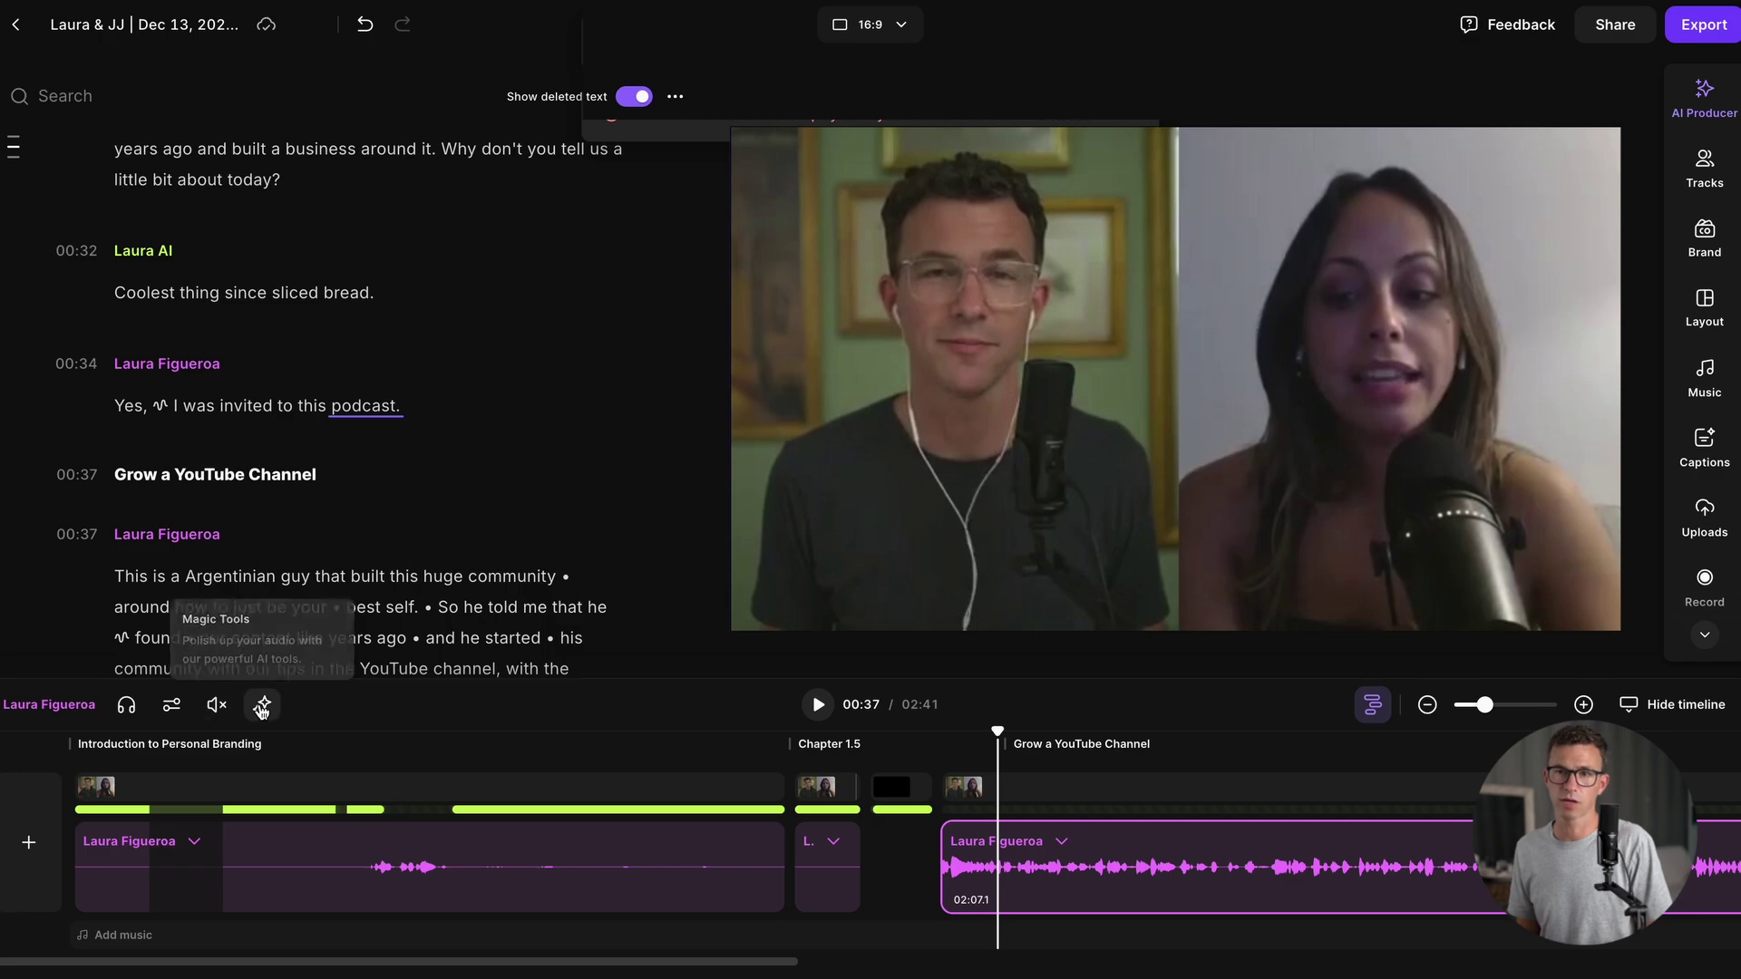
# Step: Apply Magic Mute to non-speaking participants and show waveforms for all tracks
pyautogui.click(217, 705)
pyautogui.click(368, 635)
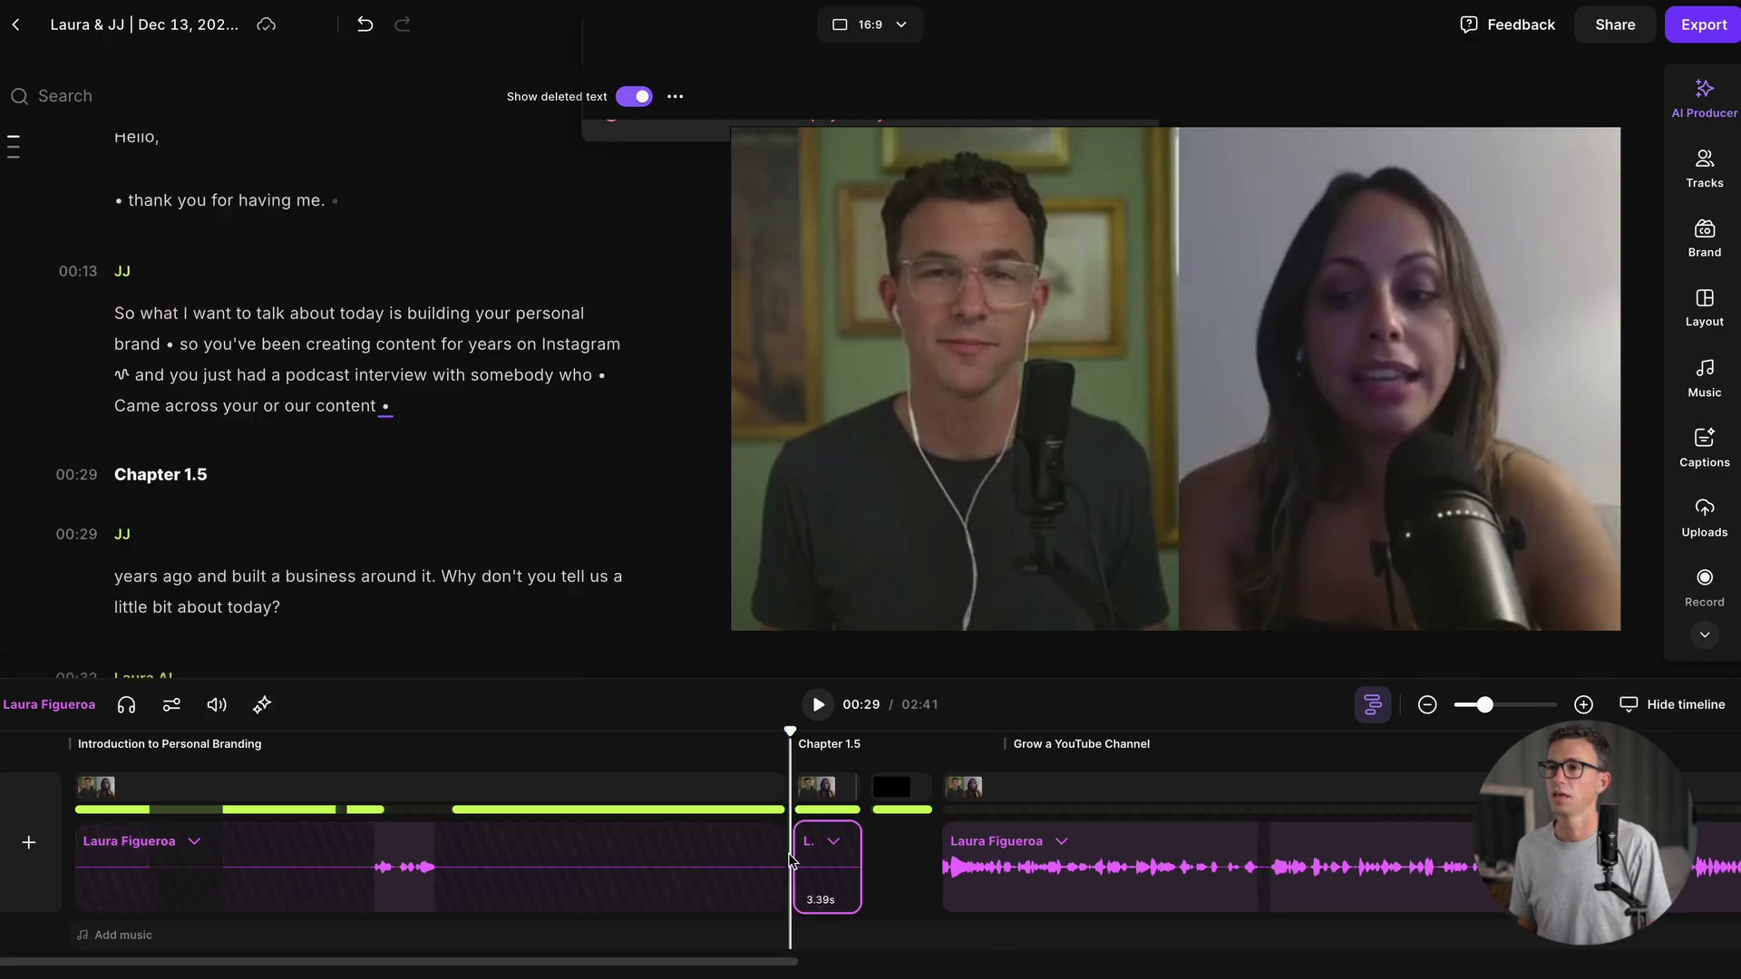
pyautogui.click(1373, 712)
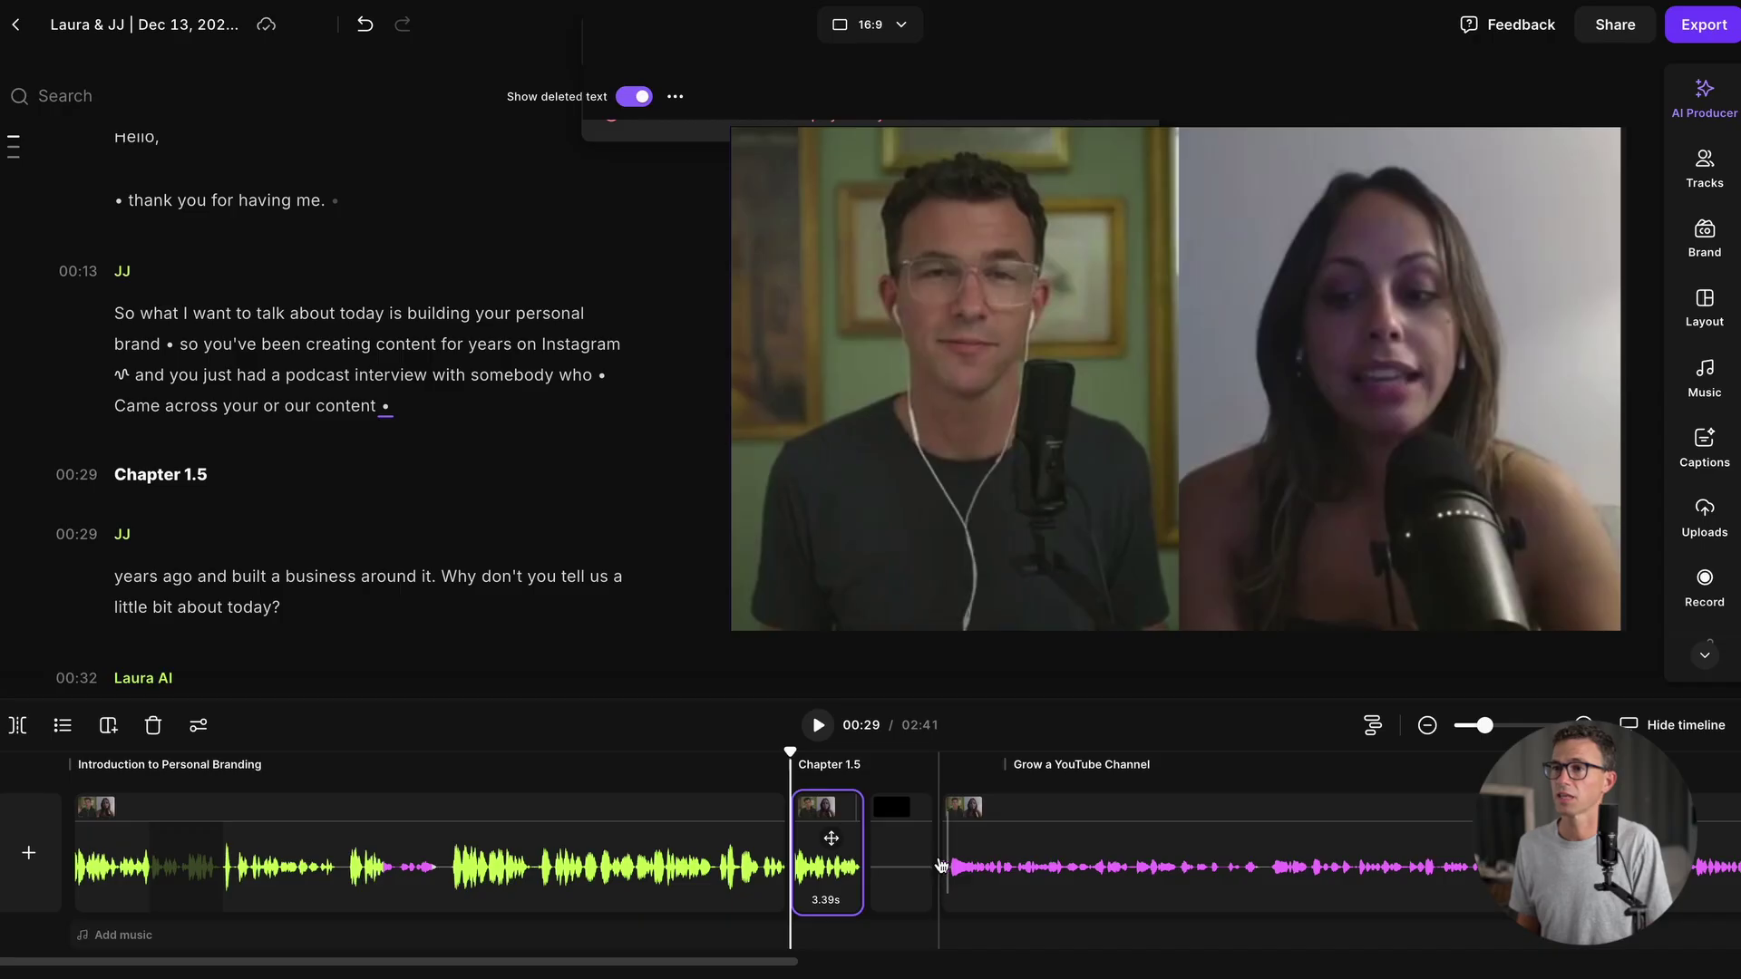
# Step: Browse the Uploads and Recordings available in the timeline's insert menu
pyautogui.moveTo(939, 861)
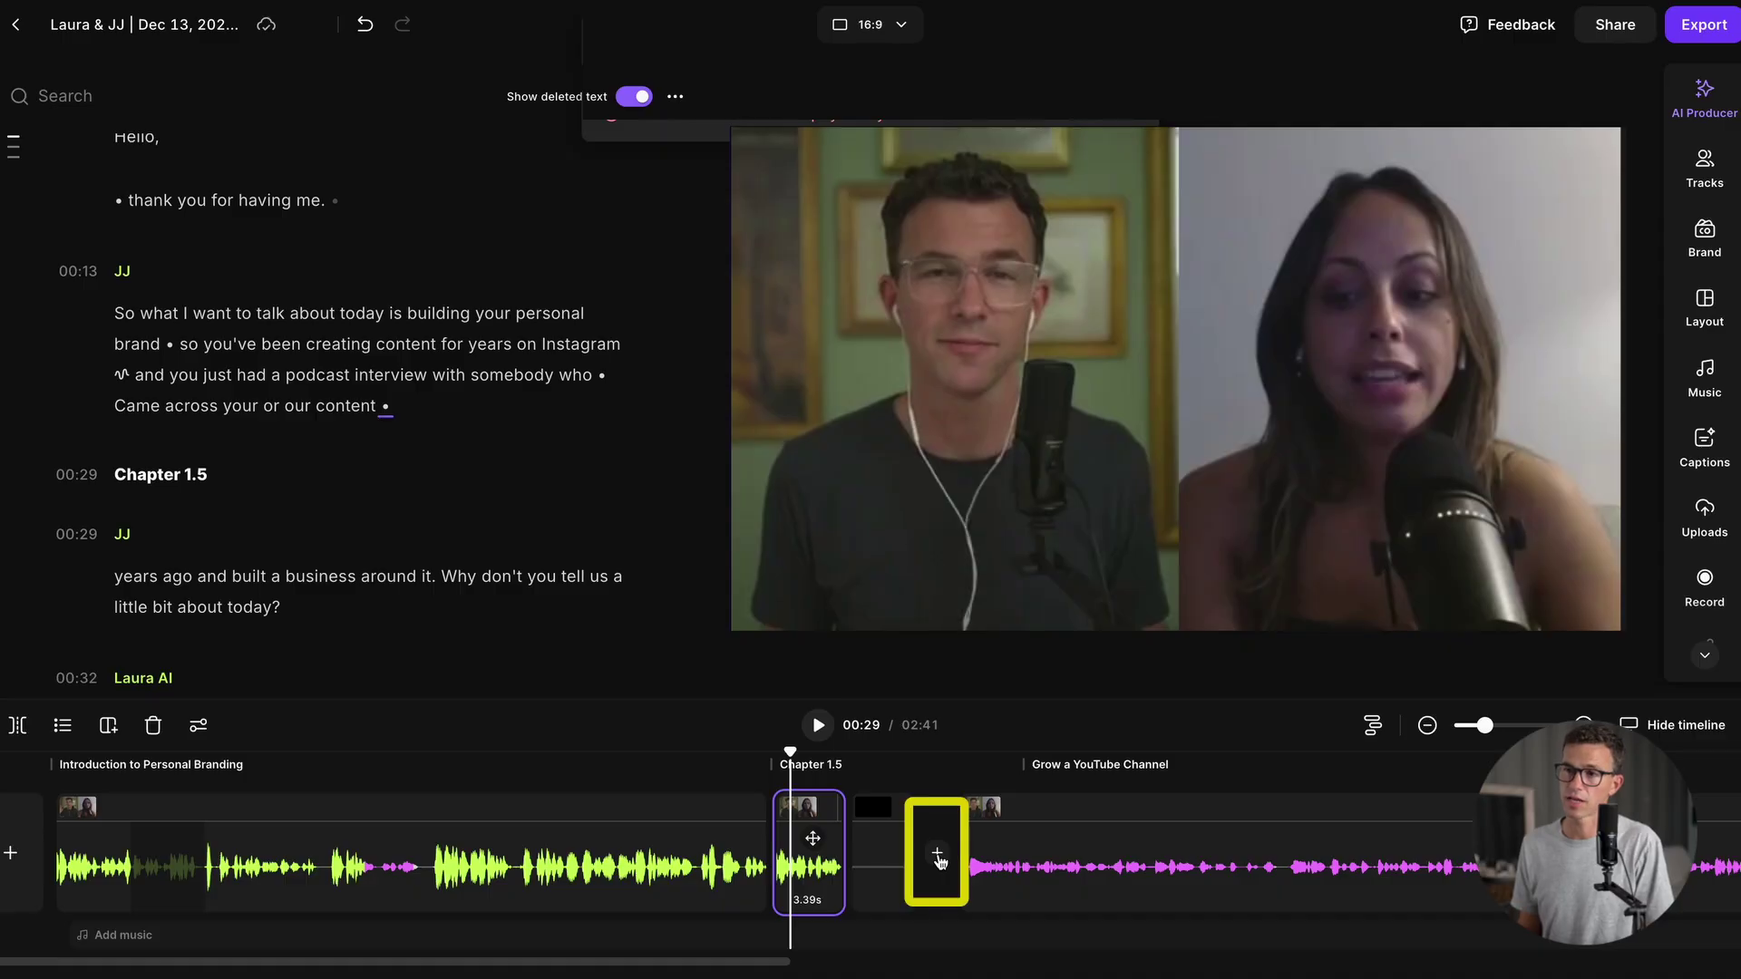
pyautogui.click(940, 857)
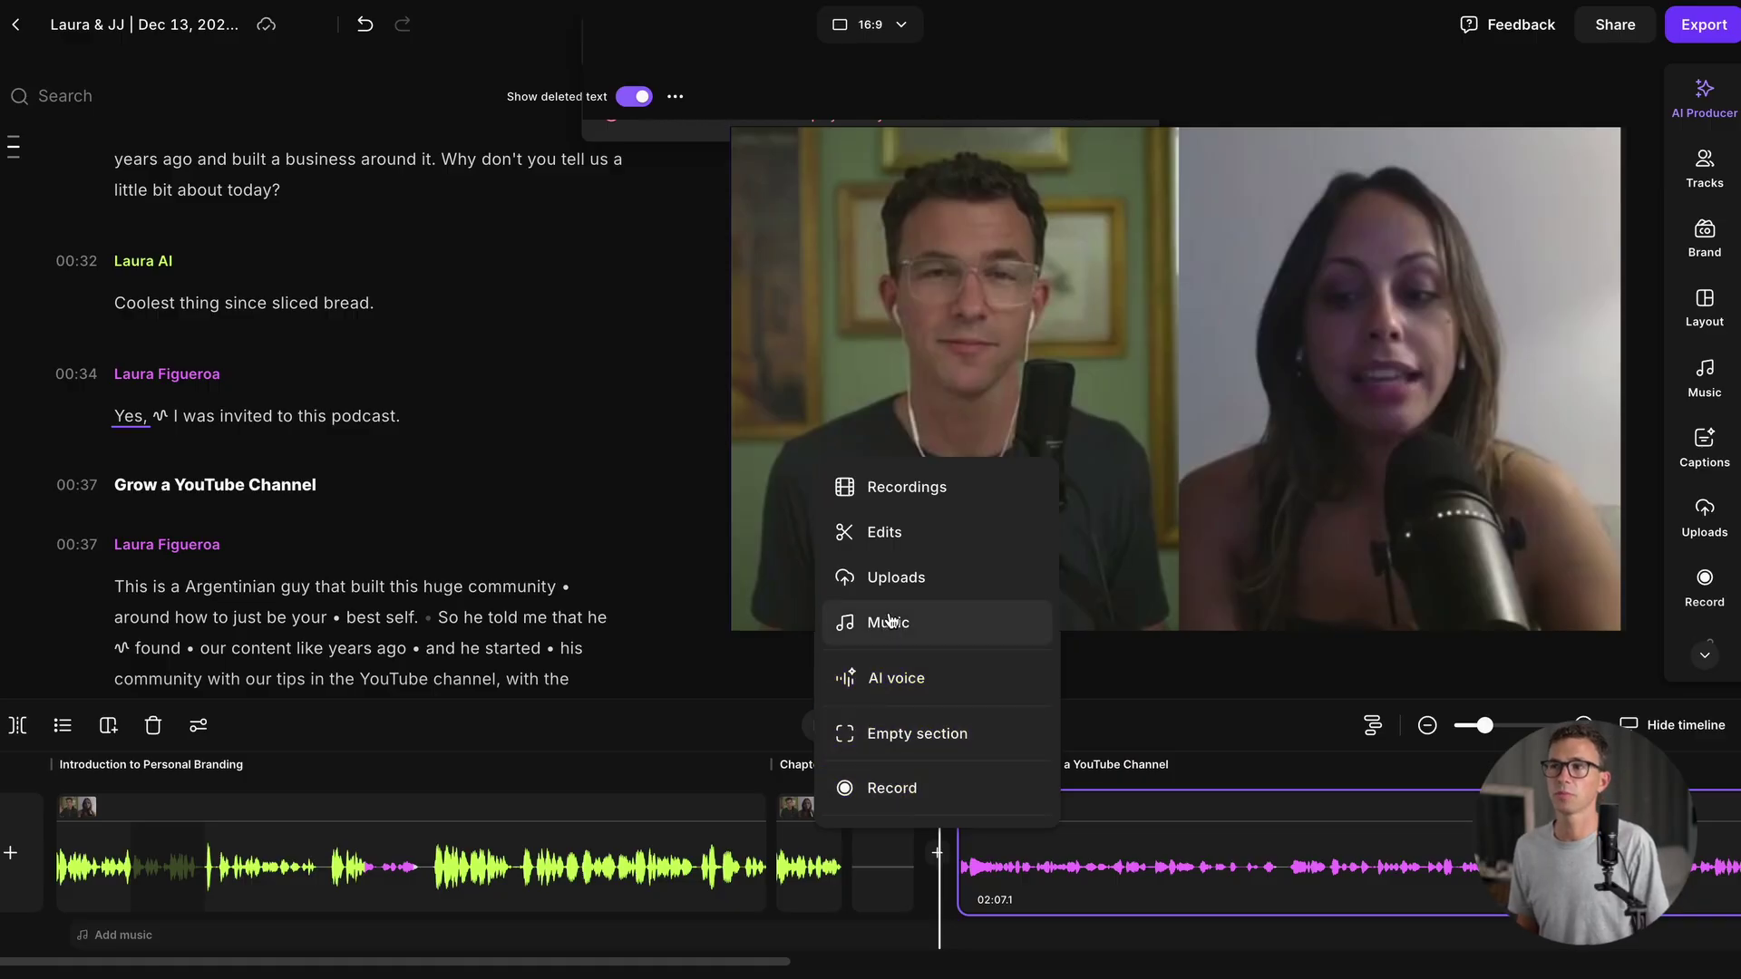
pyautogui.click(872, 578)
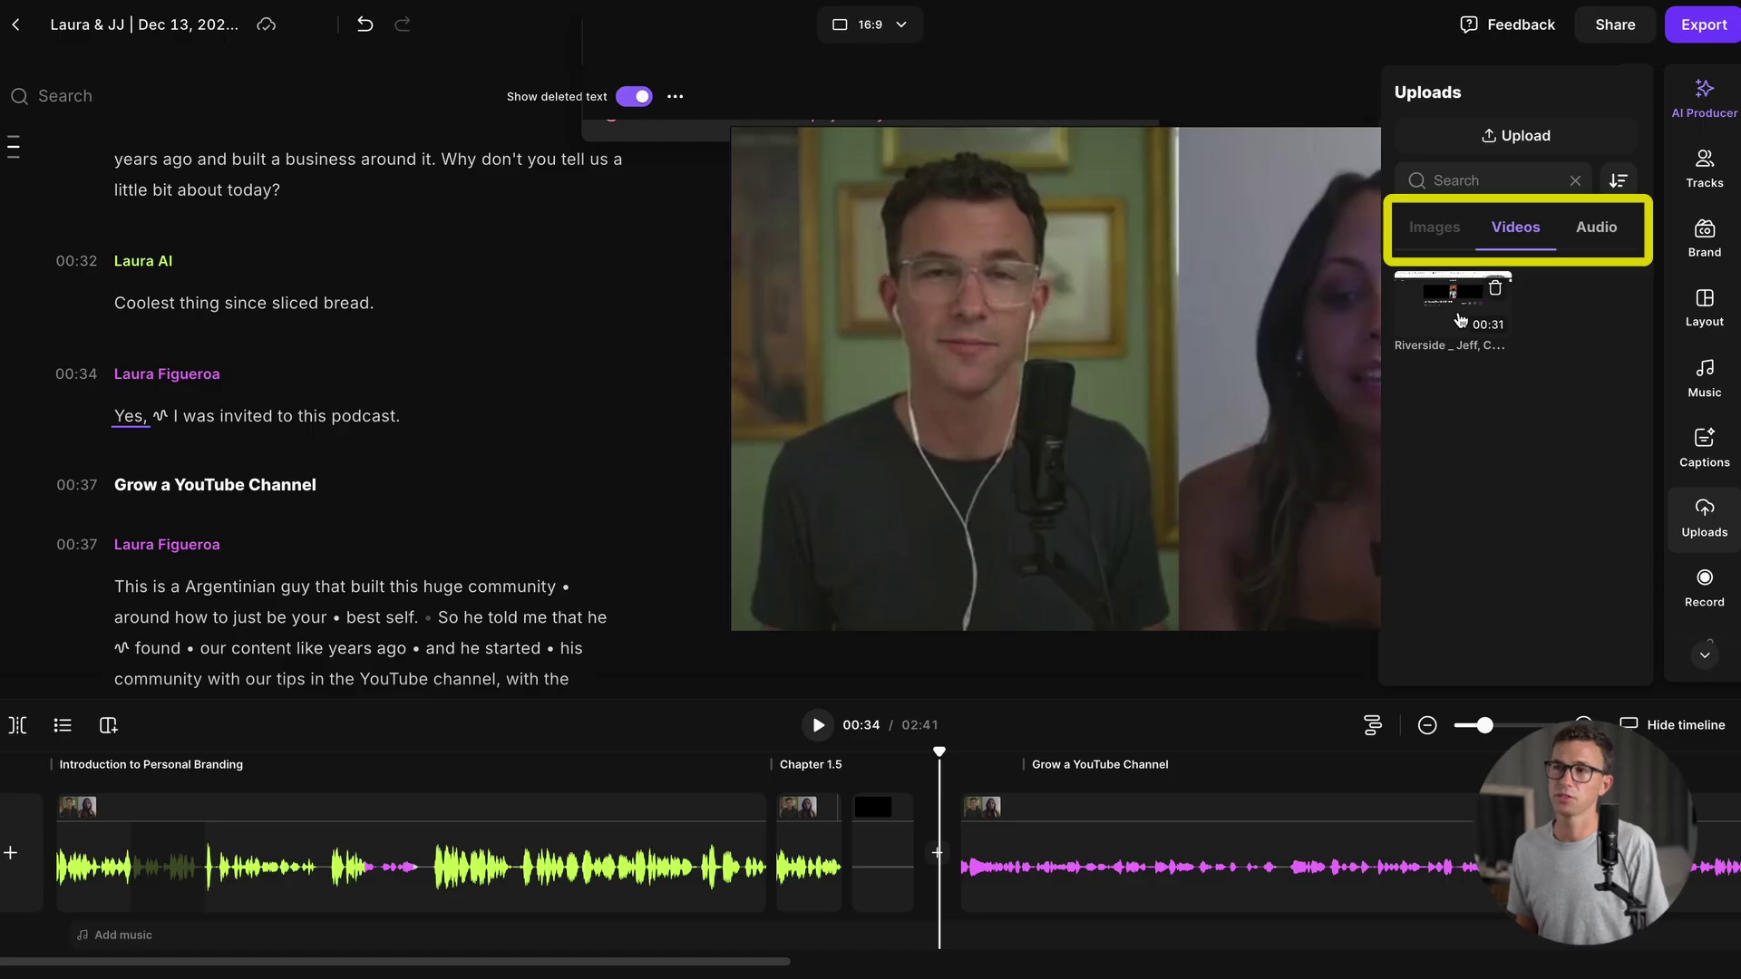
pyautogui.click(937, 852)
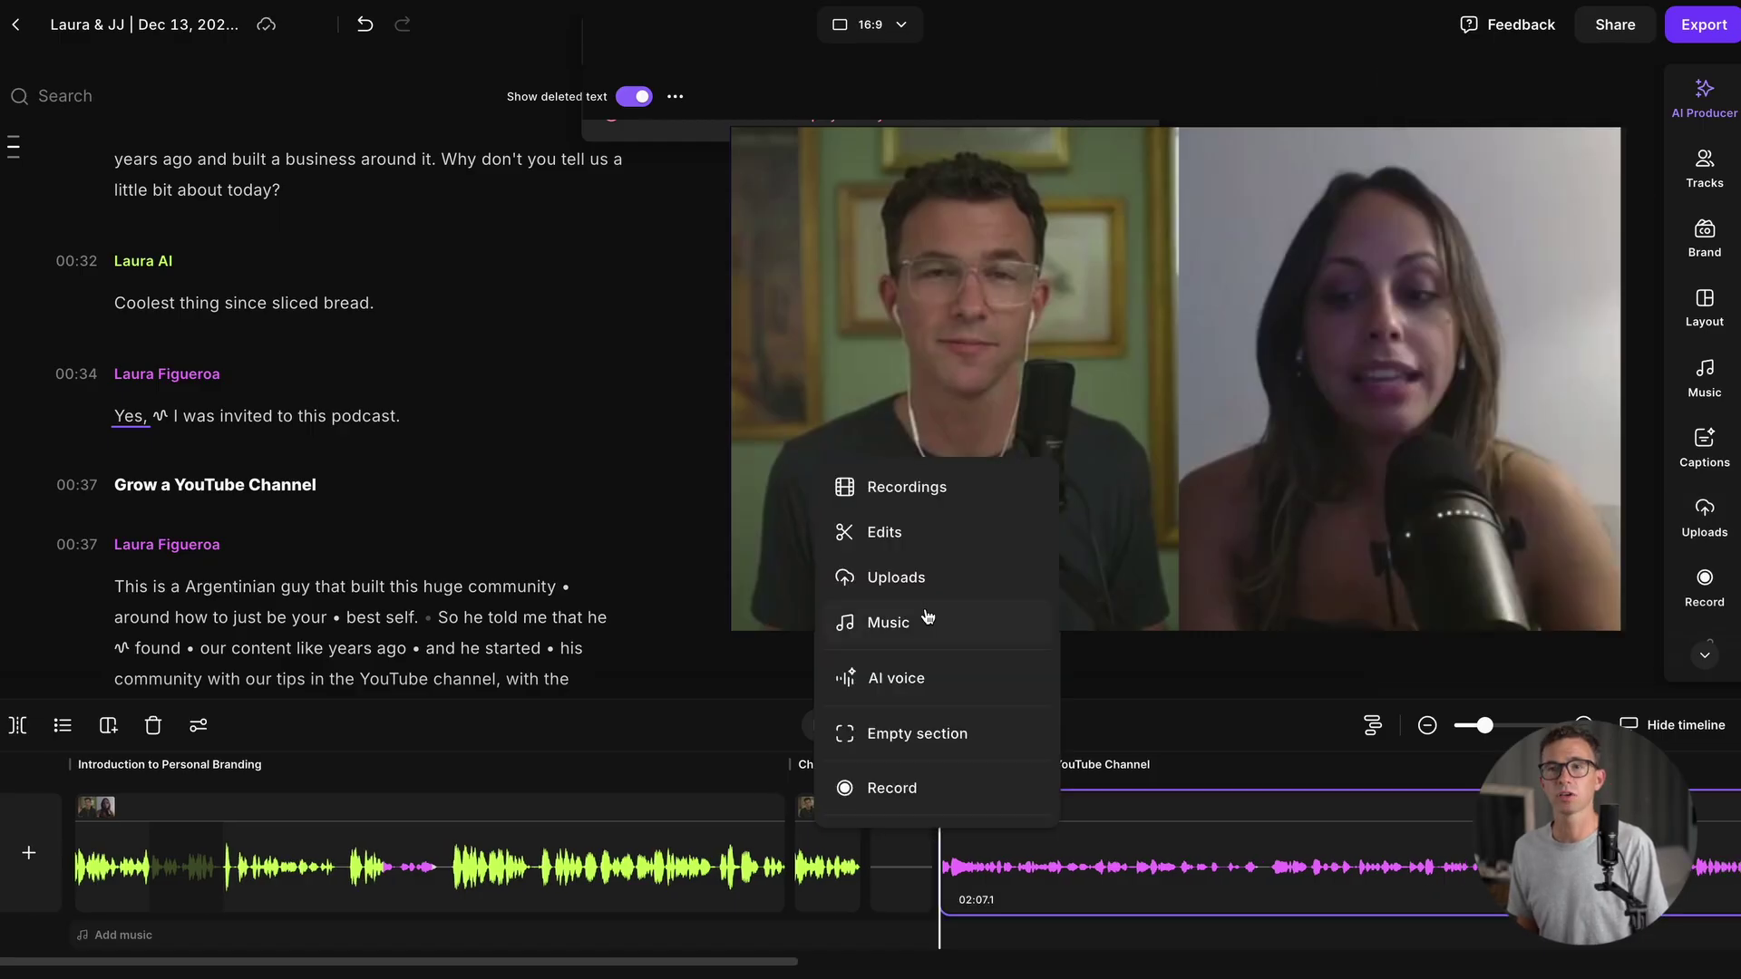
pyautogui.click(922, 492)
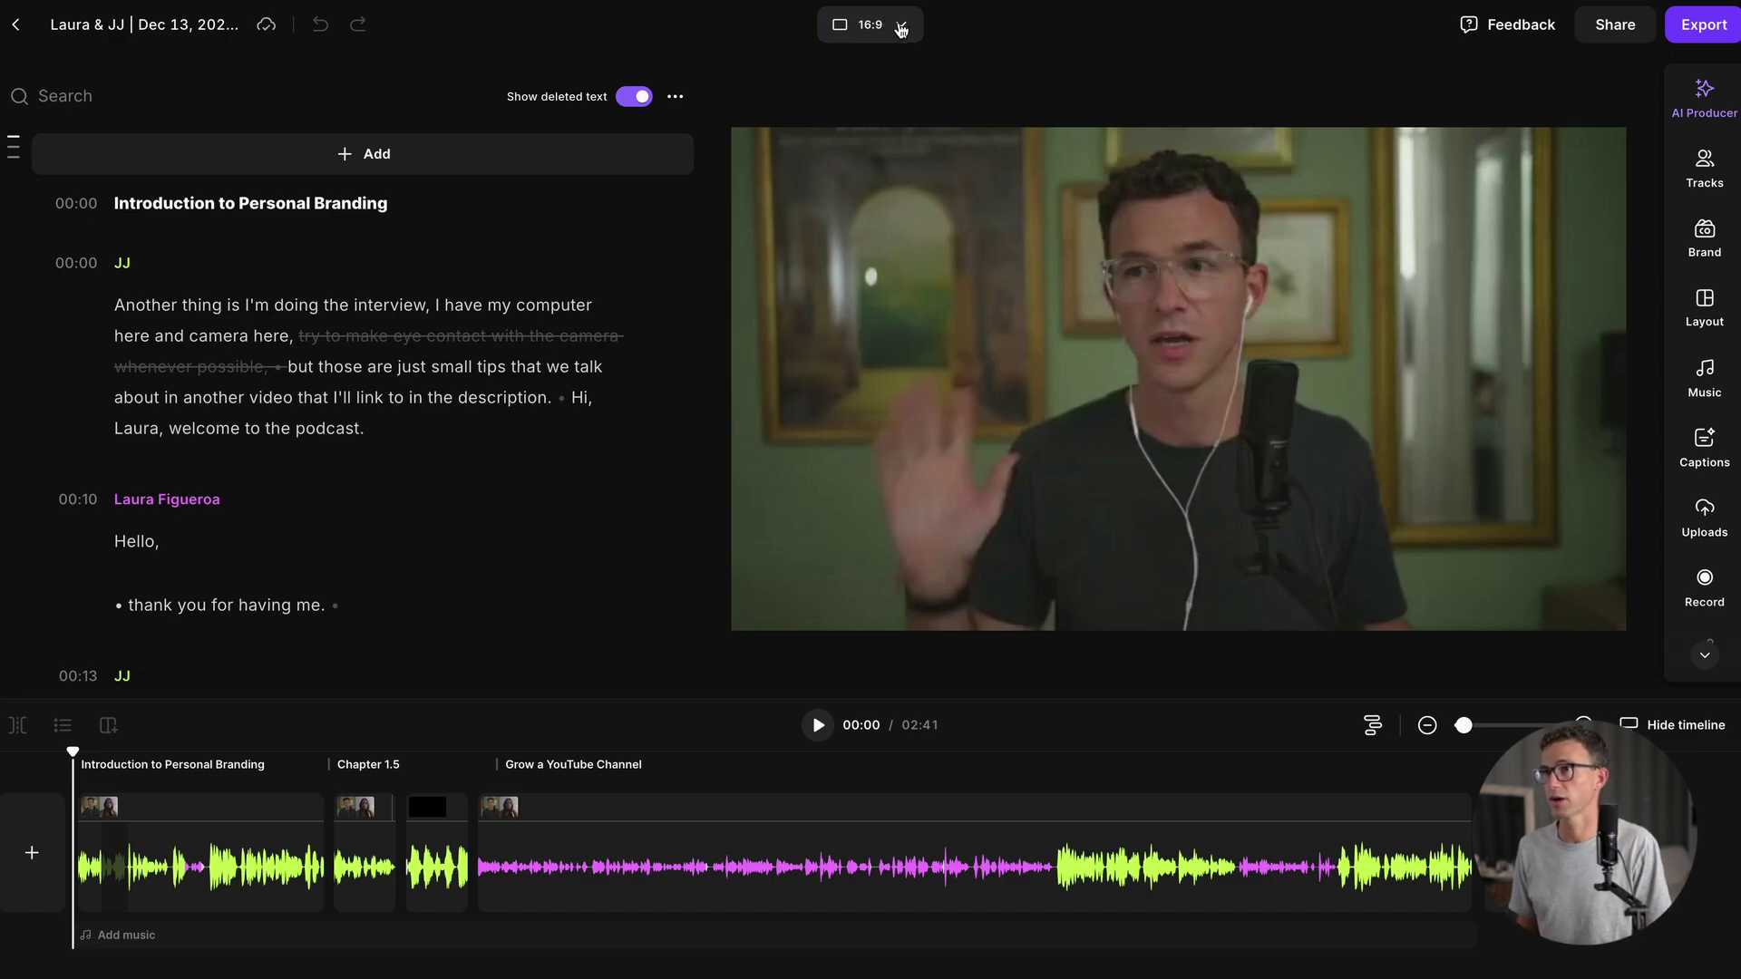
pyautogui.click(901, 30)
pyautogui.click(875, 172)
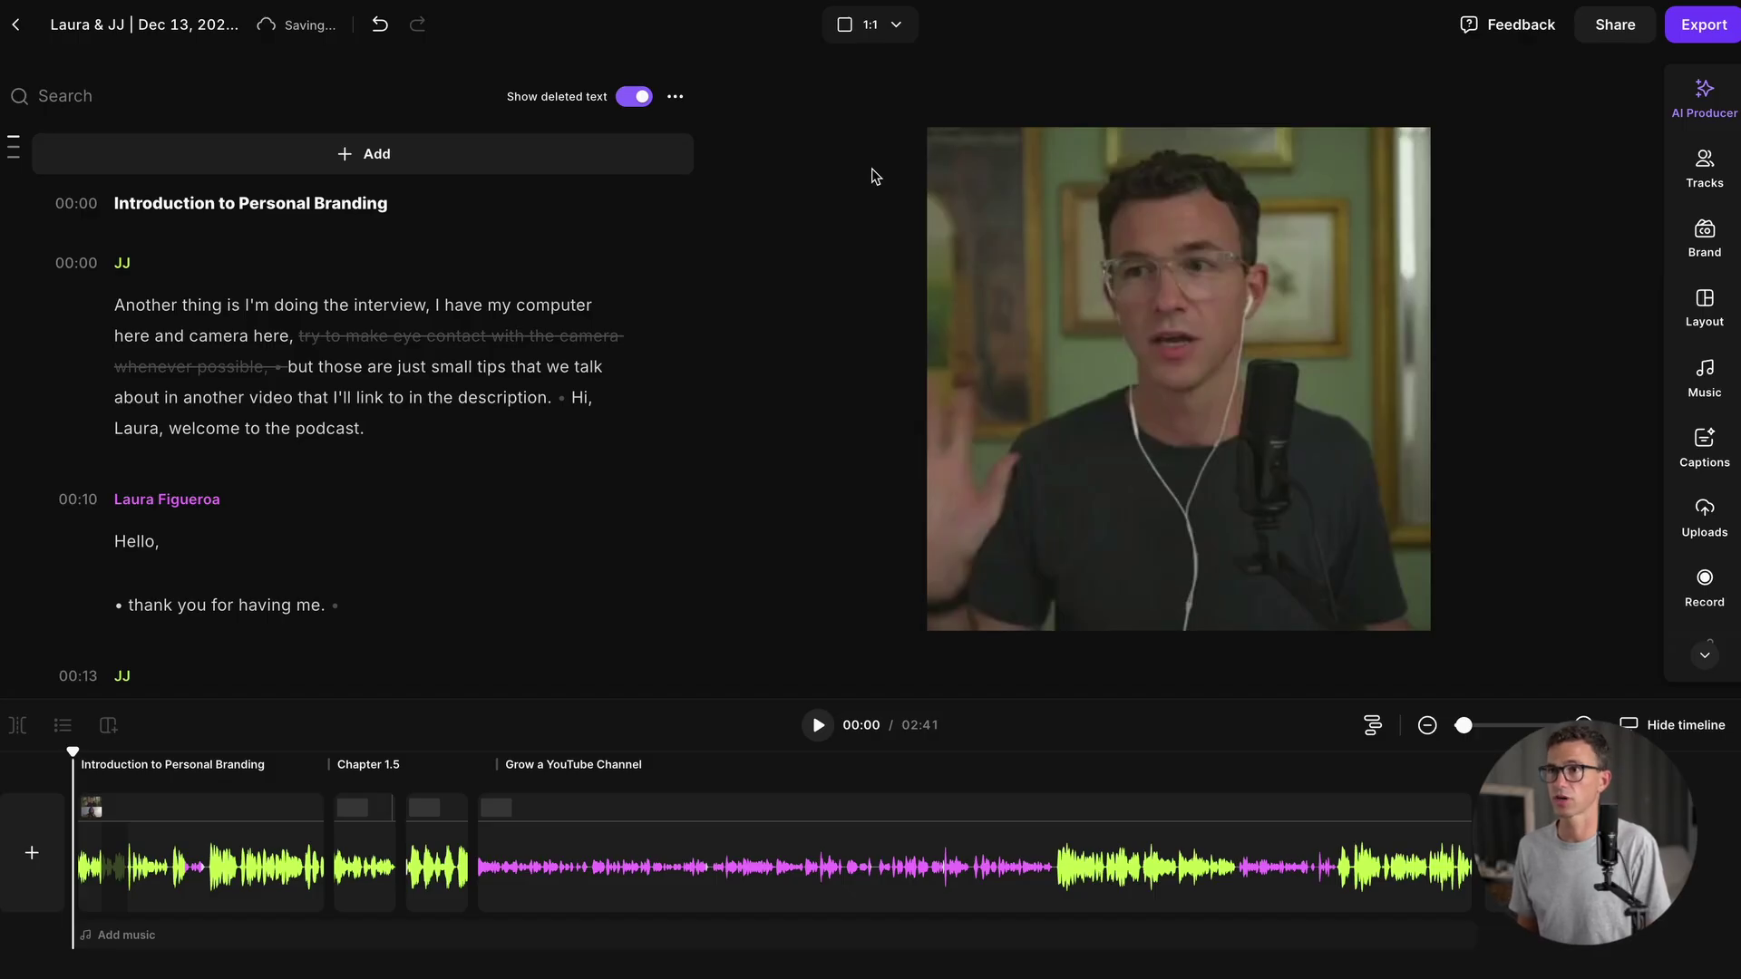
pyautogui.click(870, 24)
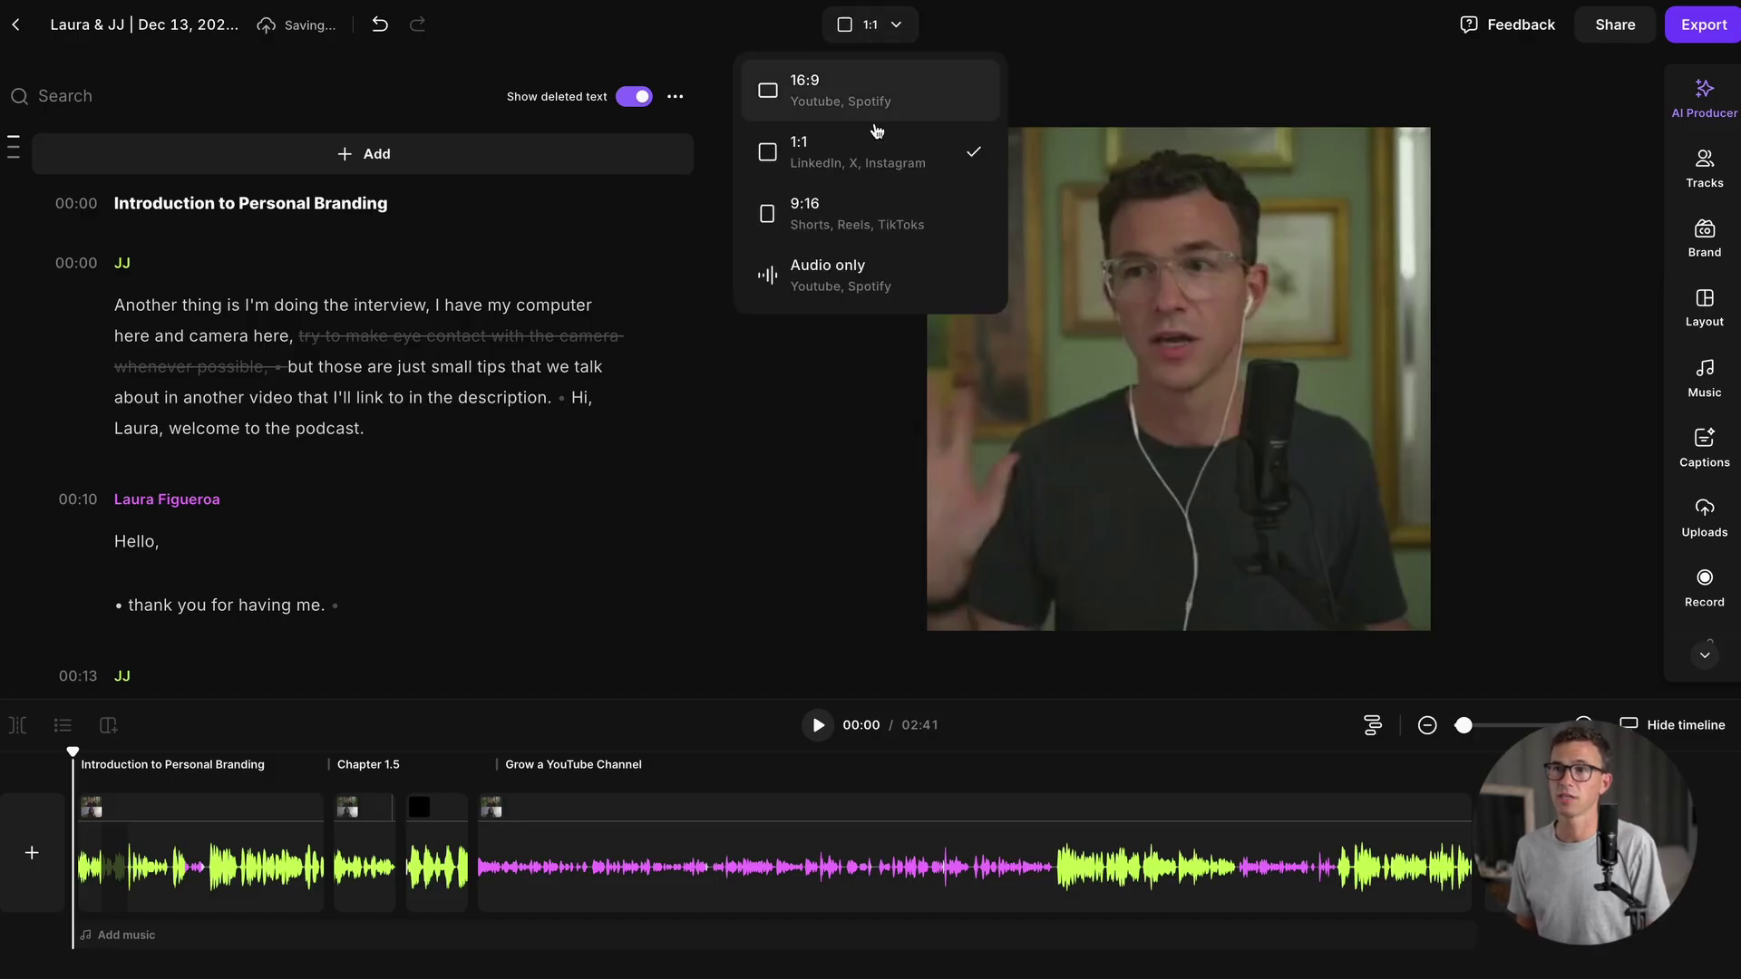
pyautogui.click(874, 222)
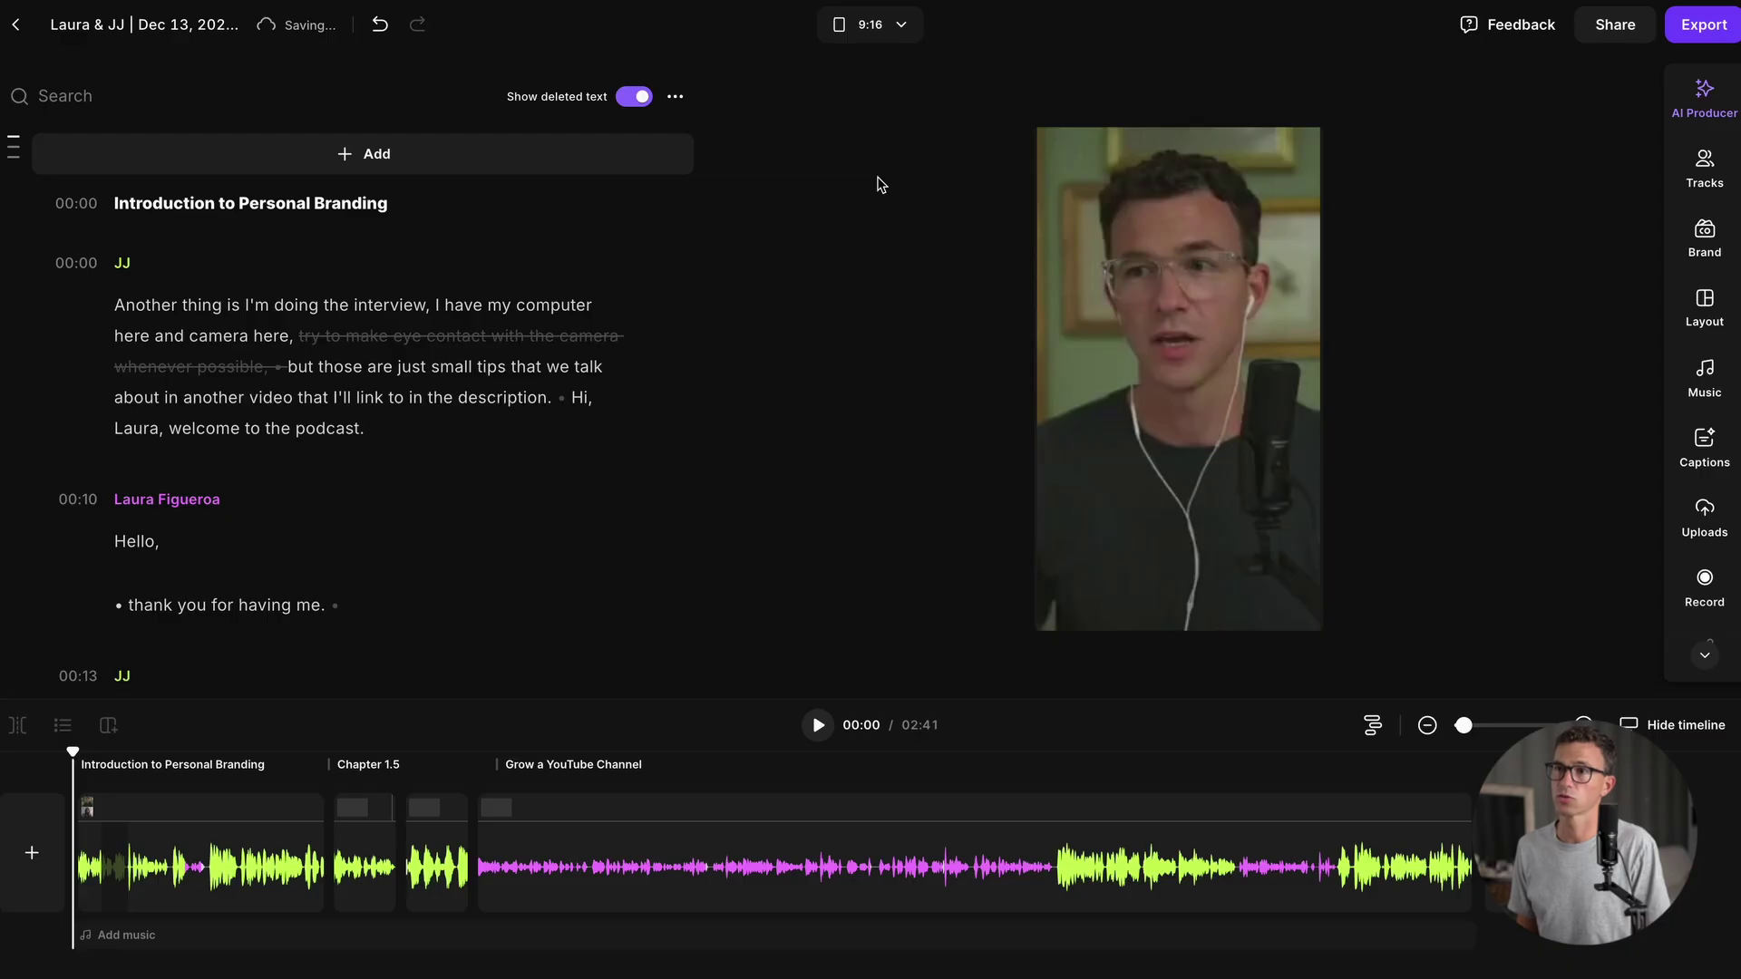
pyautogui.click(869, 27)
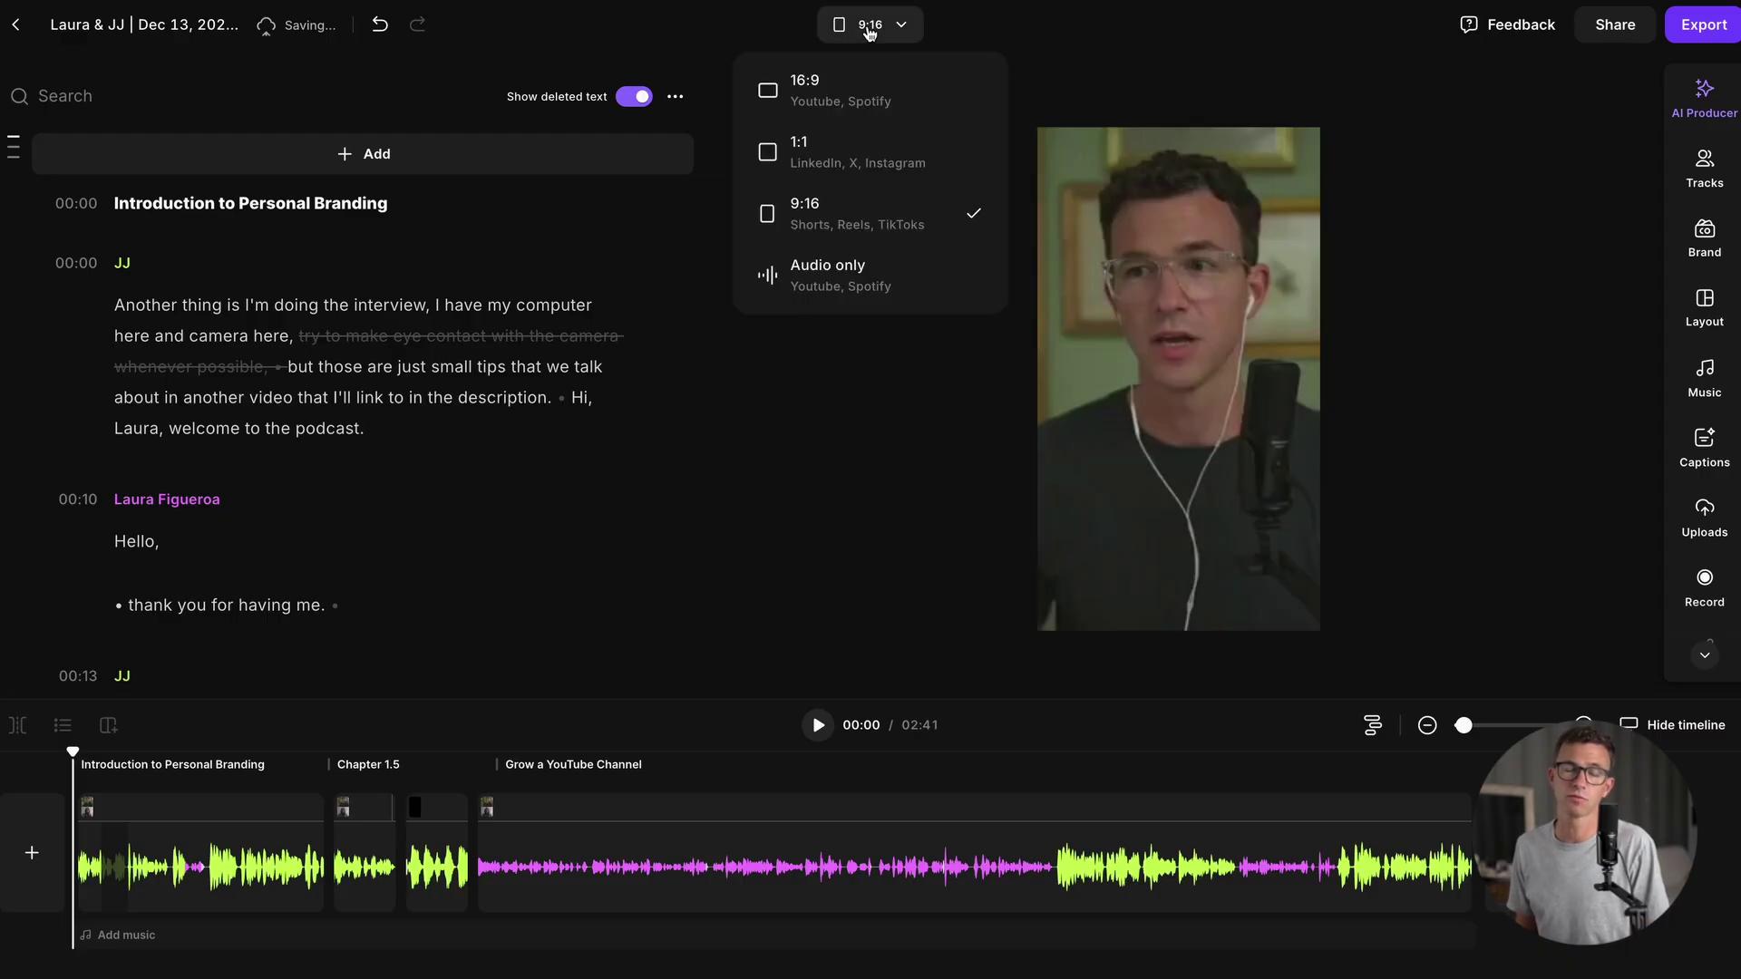
pyautogui.click(804, 90)
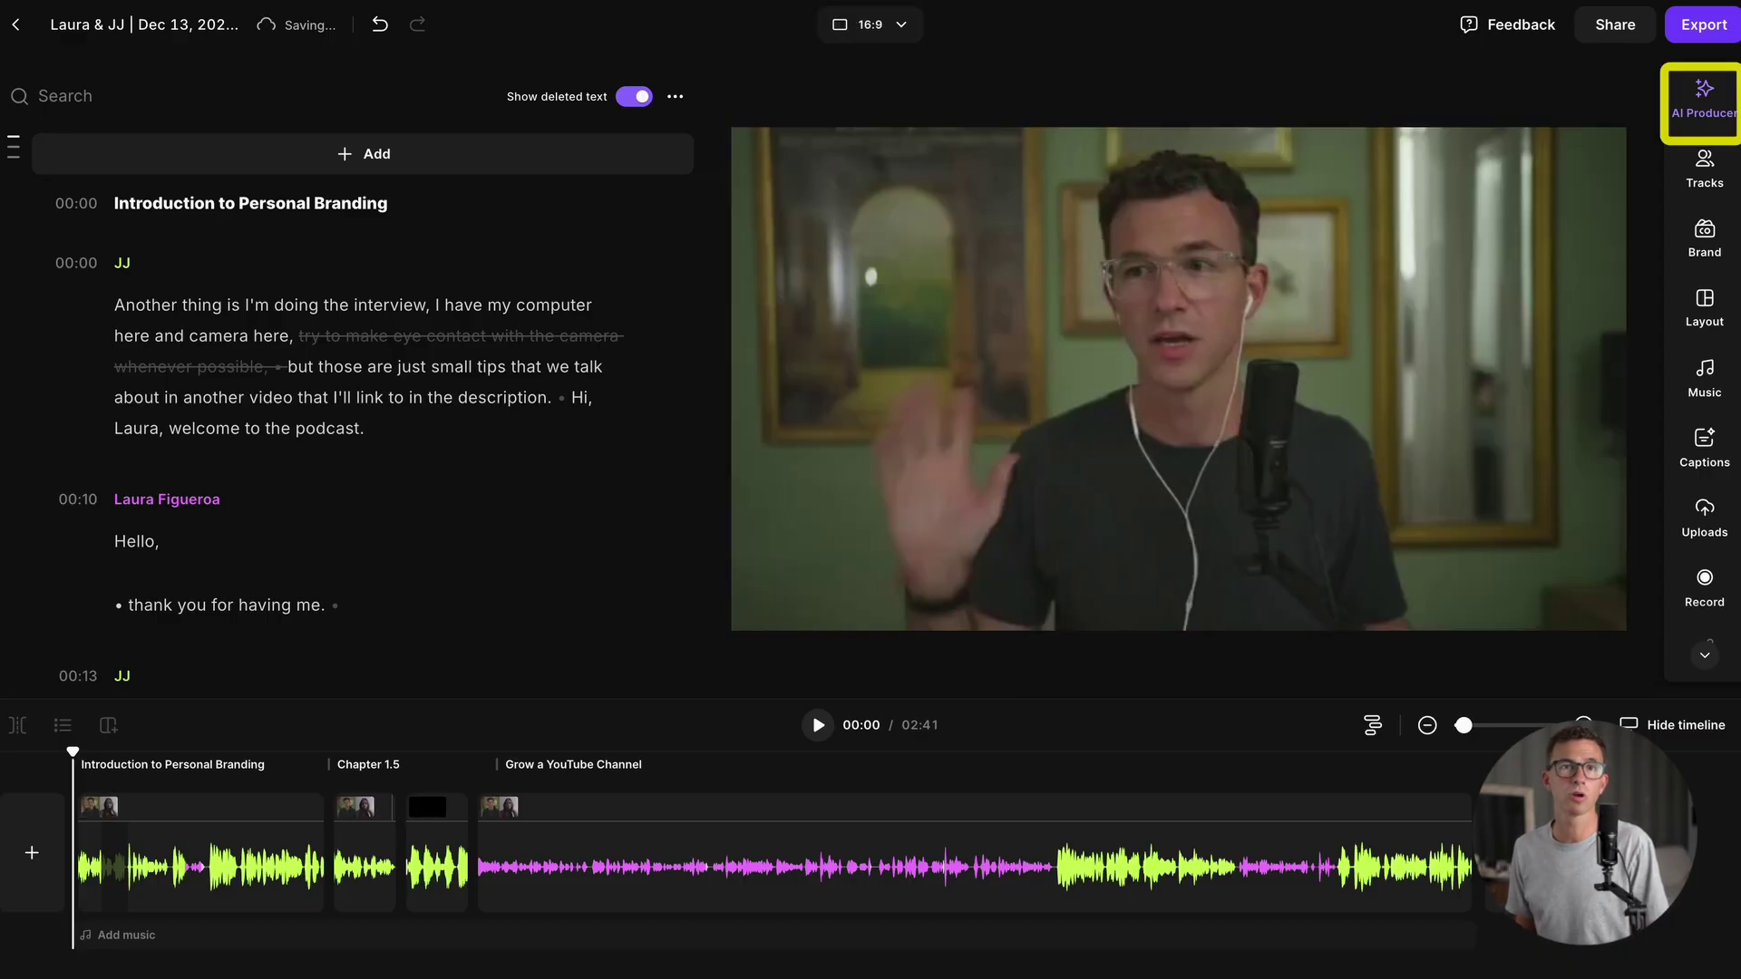
# Step: Set the AI Producer conversation pace to Fast and apply it, cutting one pause
pyautogui.click(1716, 106)
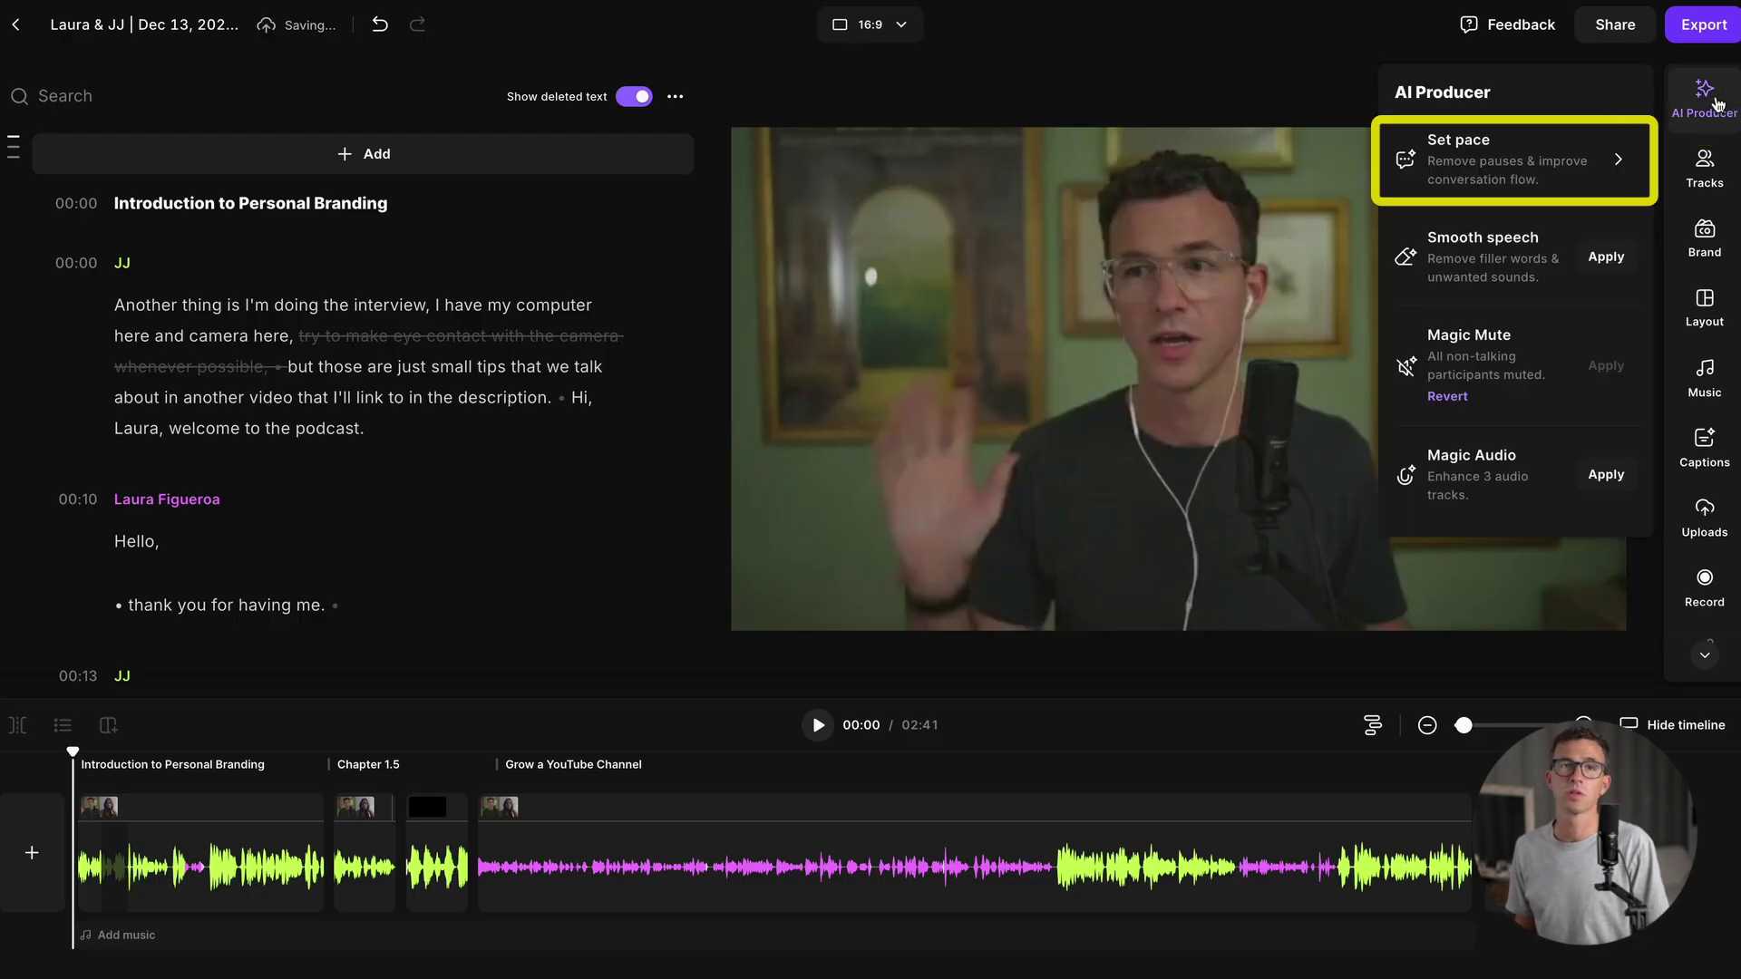
pyautogui.click(1475, 170)
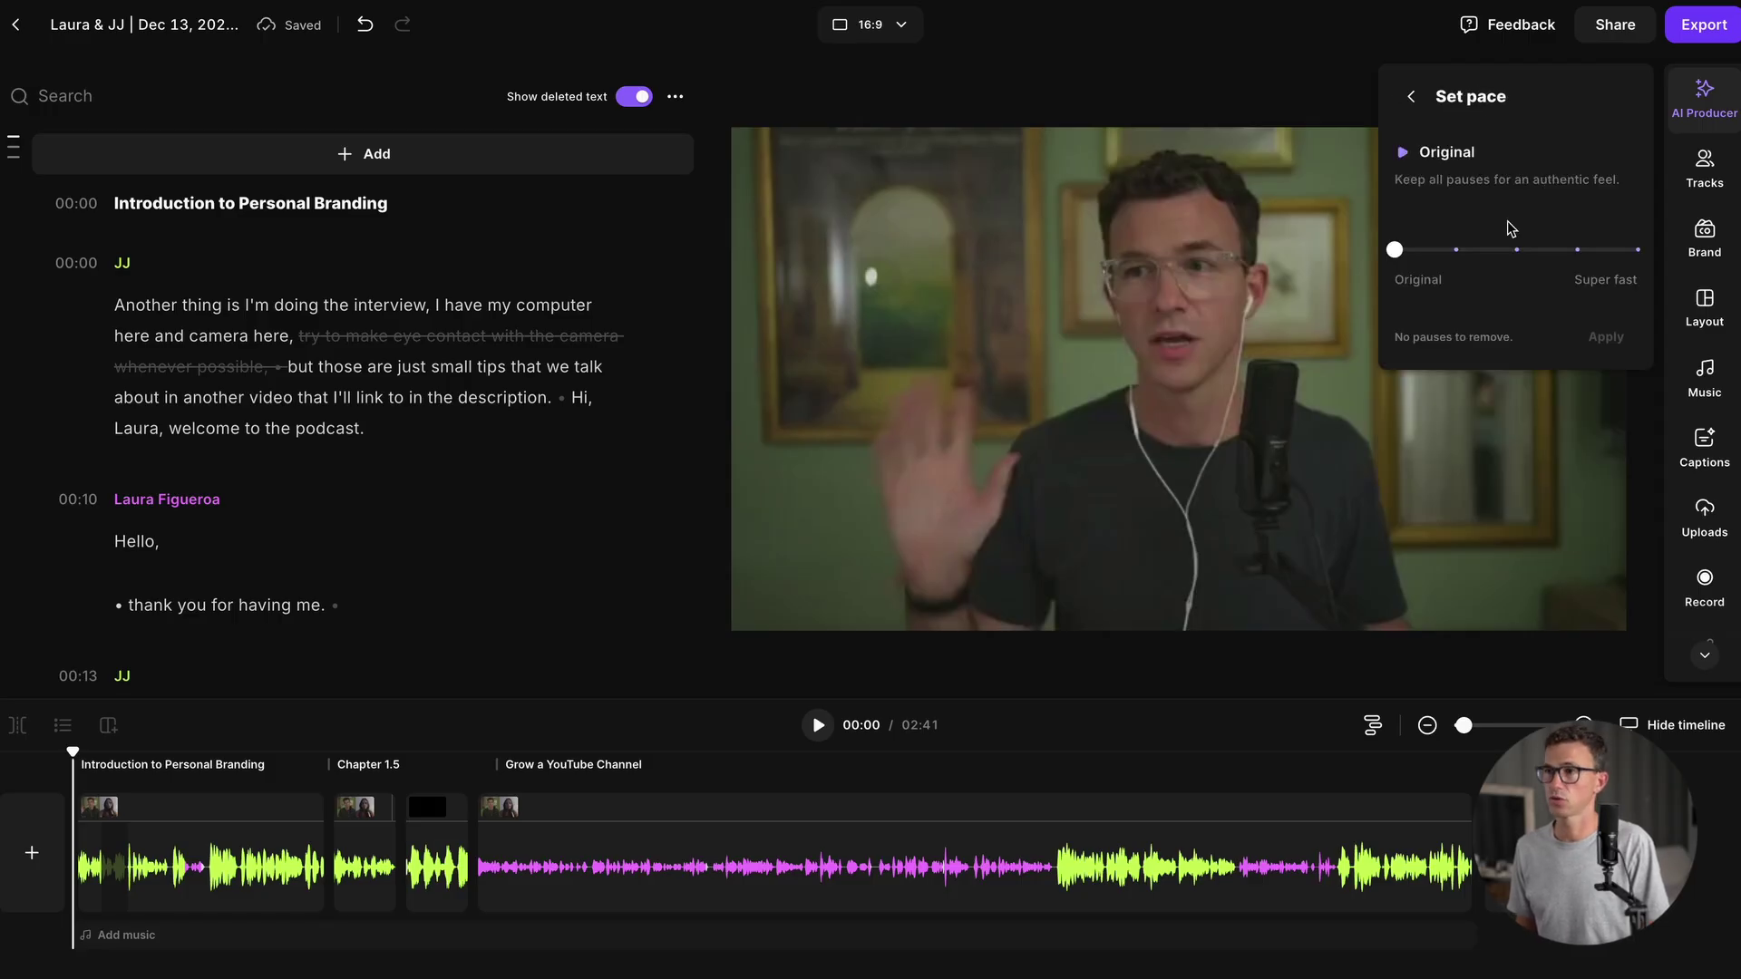
pyautogui.click(1455, 250)
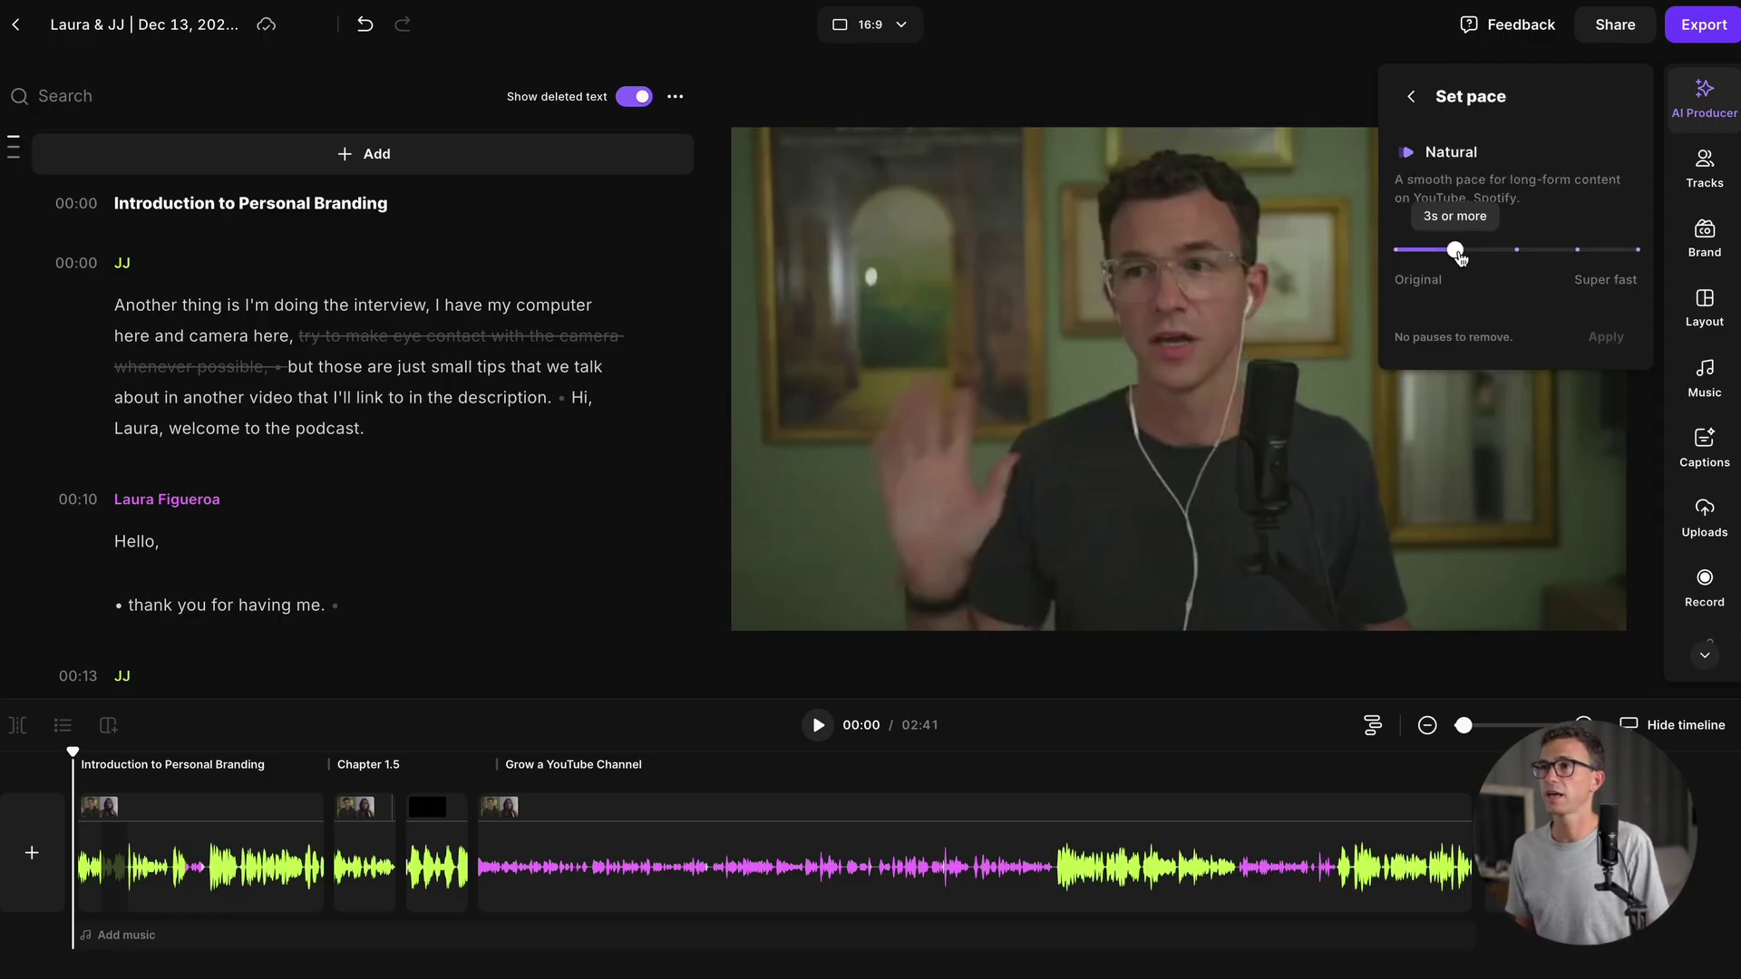
pyautogui.click(1518, 255)
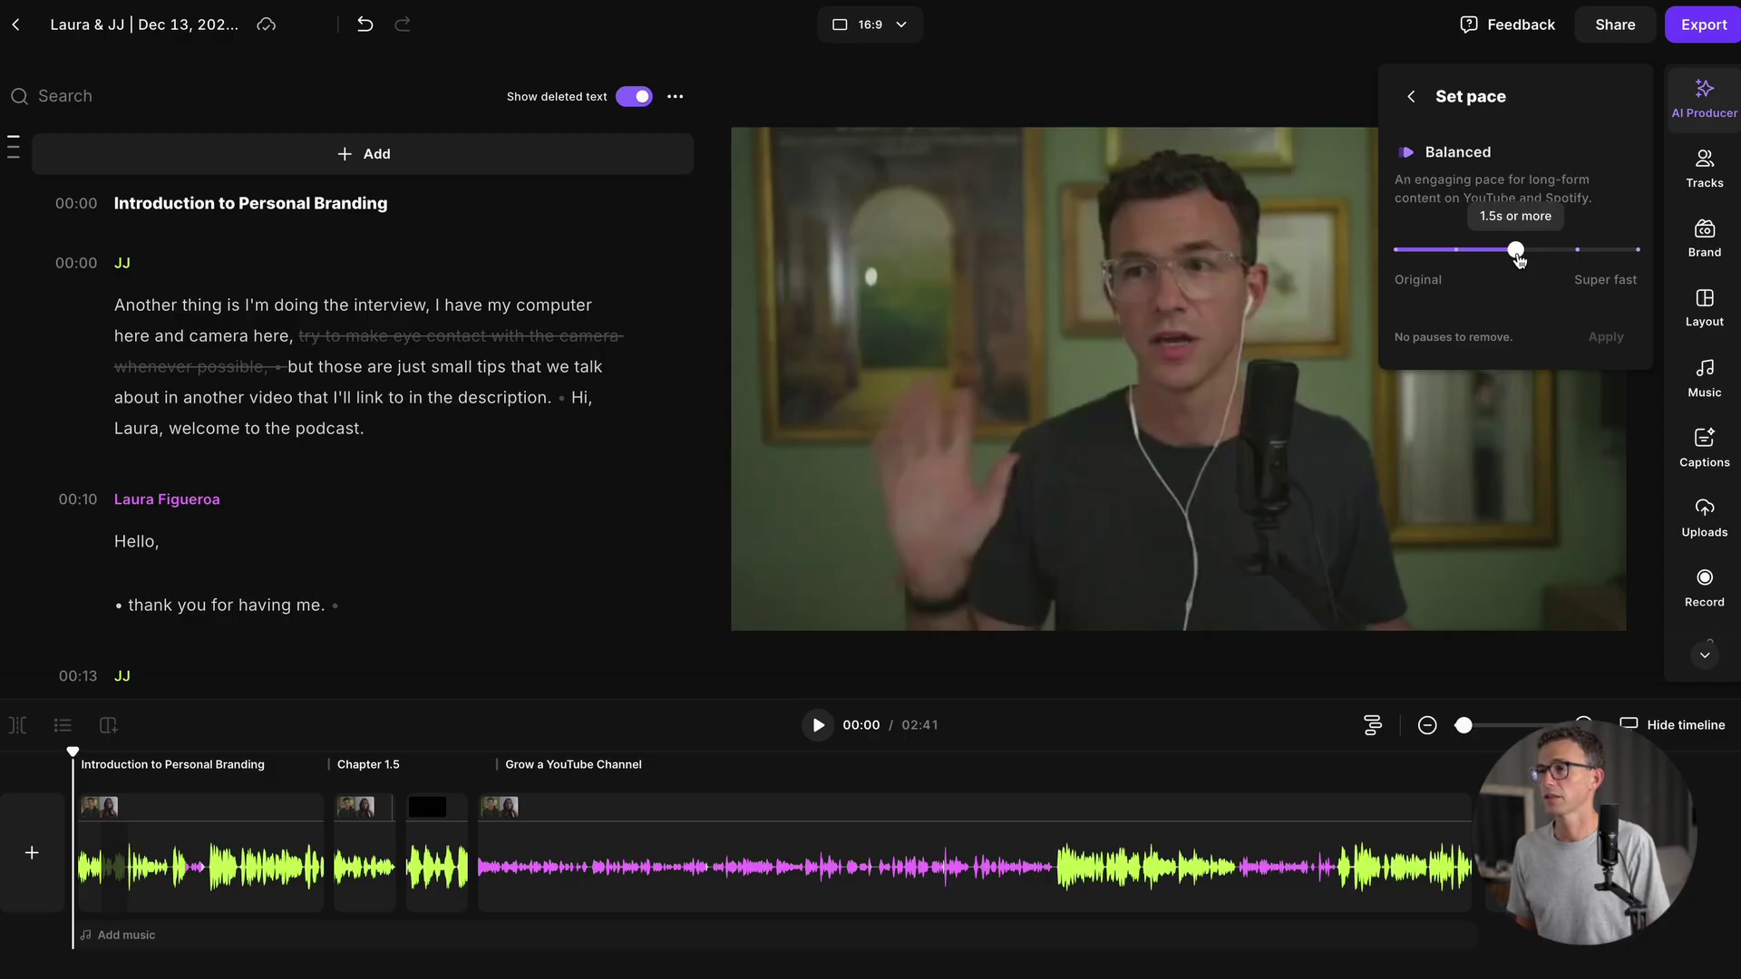
pyautogui.click(1562, 259)
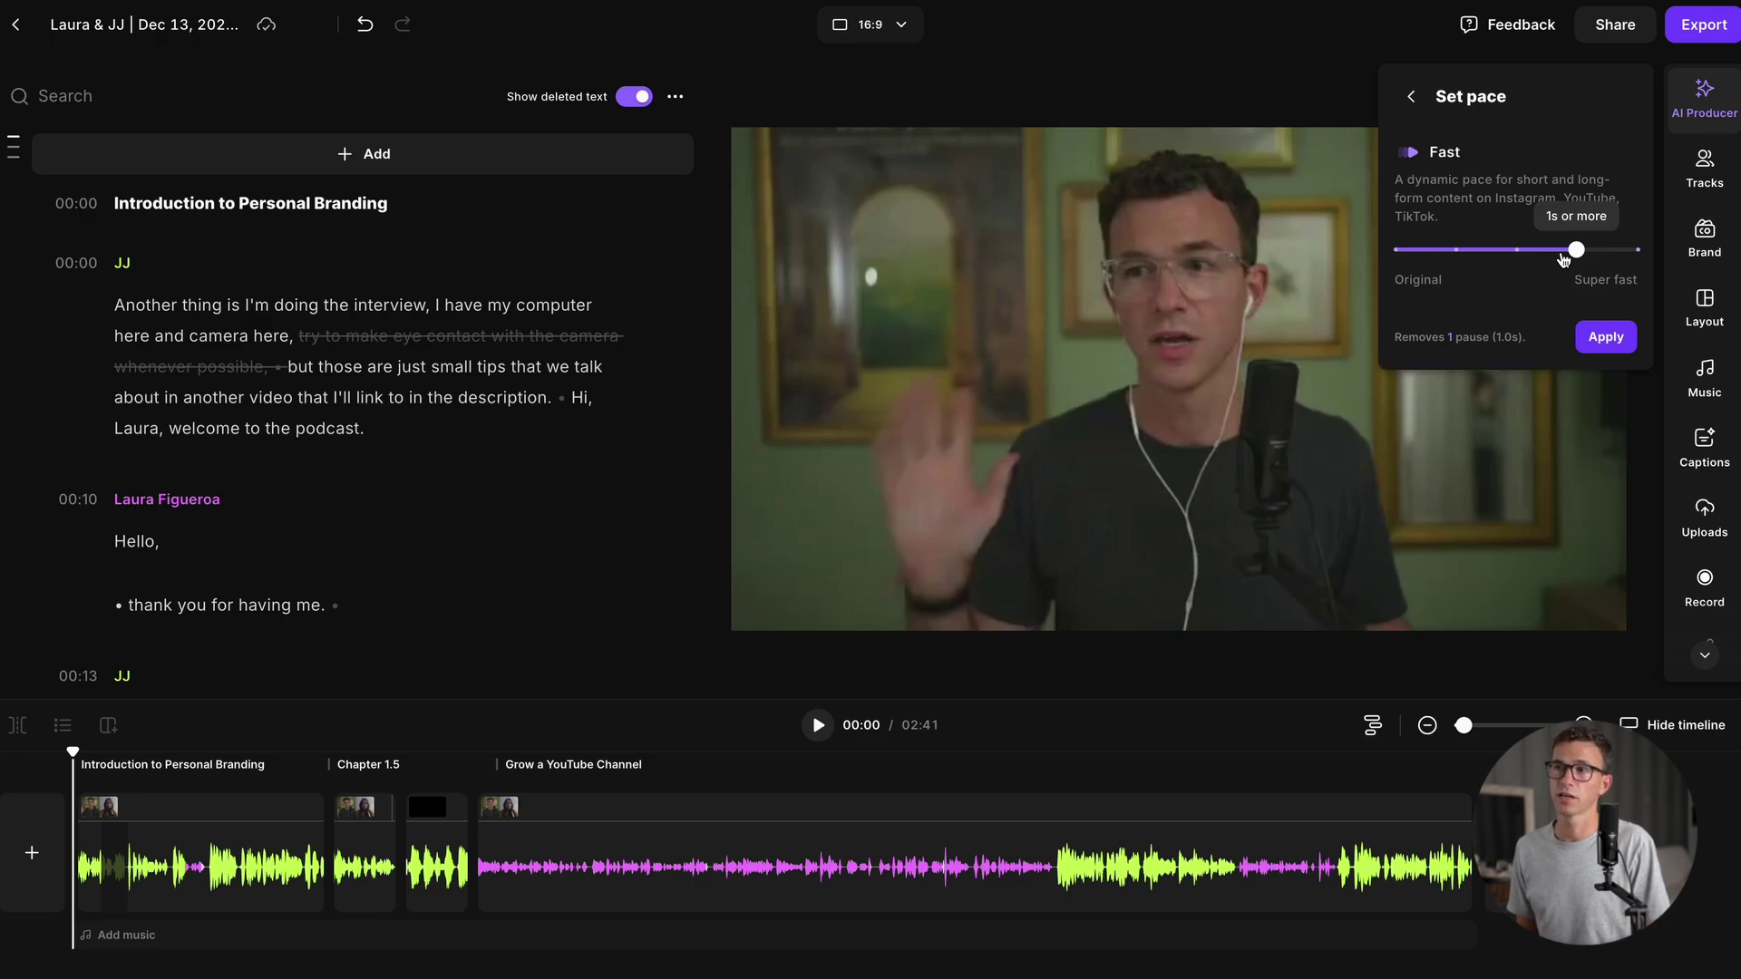
pyautogui.moveTo(1574, 255); pyautogui.dragTo(1637, 252)
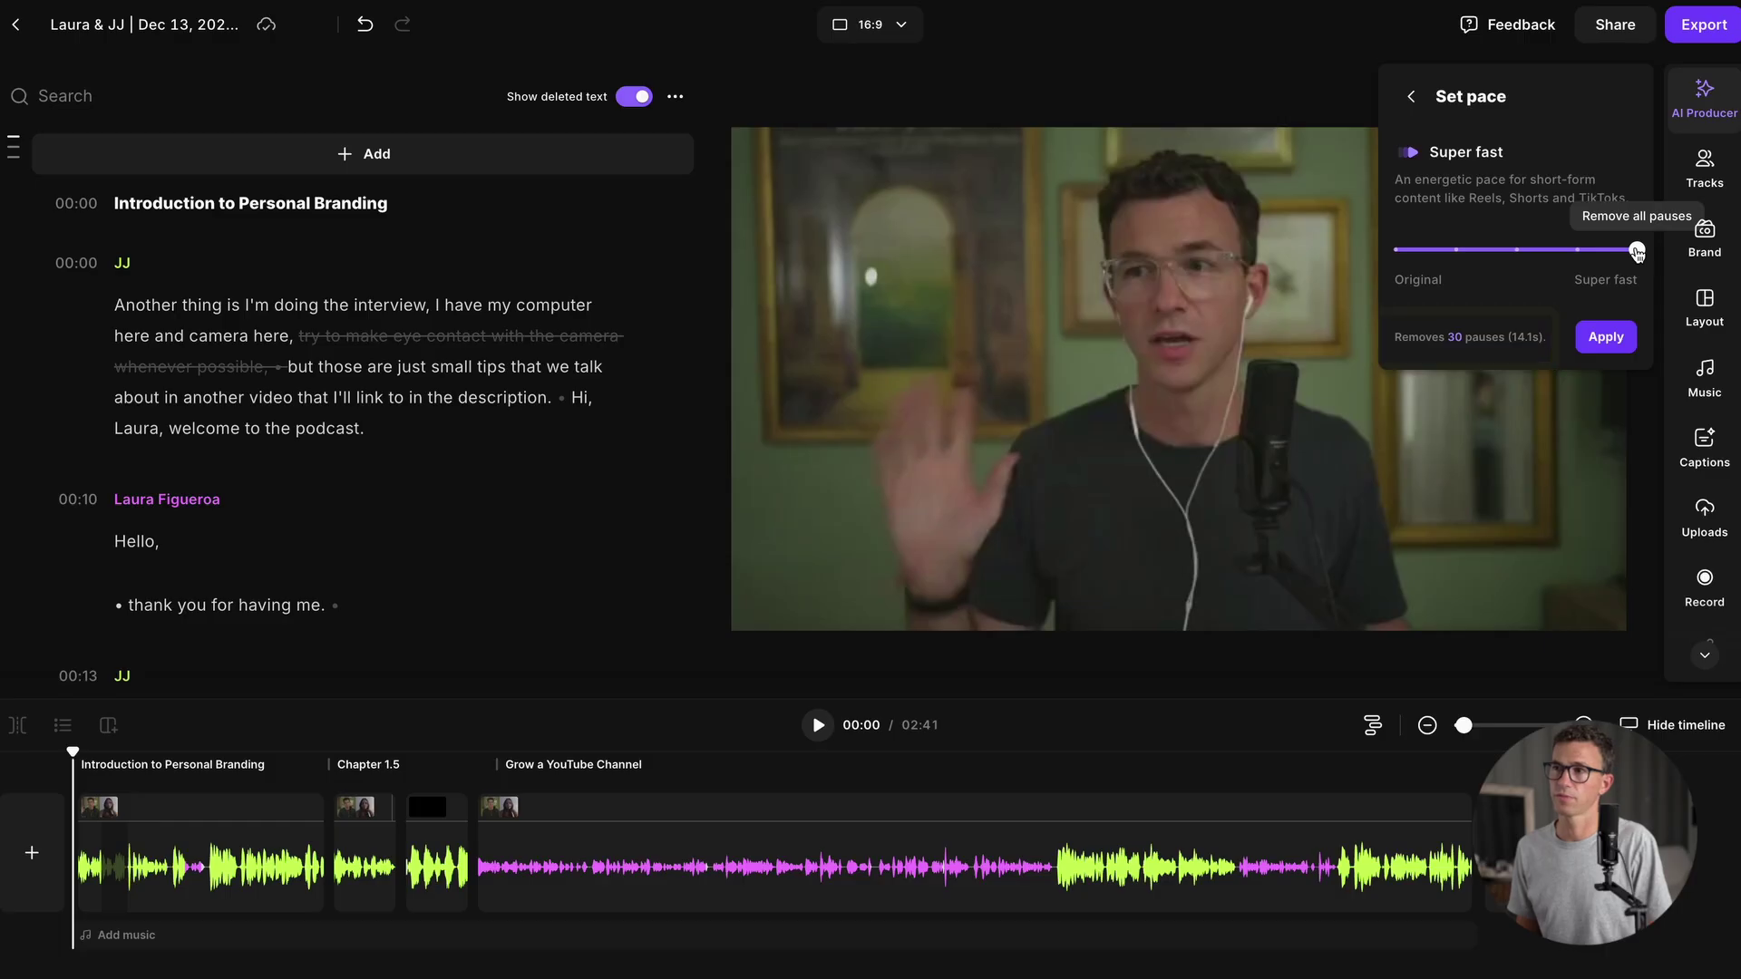
pyautogui.moveTo(1636, 253); pyautogui.dragTo(1579, 259)
pyautogui.click(1607, 337)
pyautogui.click(1411, 96)
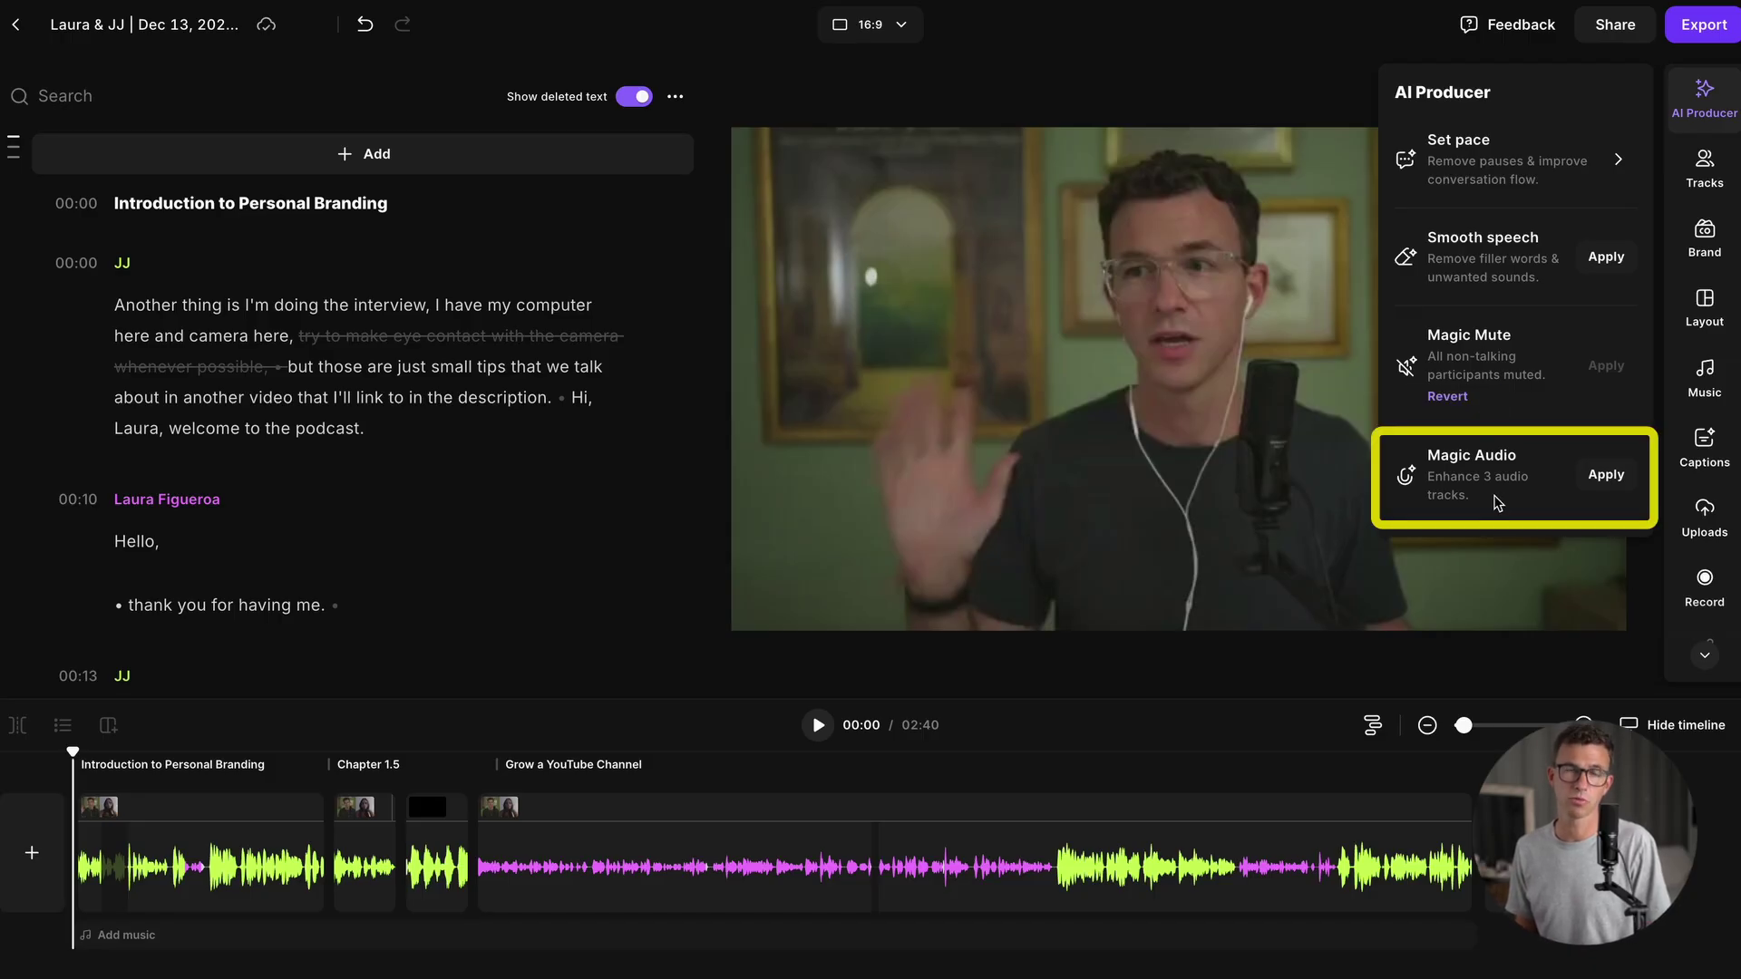
# Step: Apply the uploaded 'enough' logo to the video from the Brand settings
pyautogui.click(1711, 181)
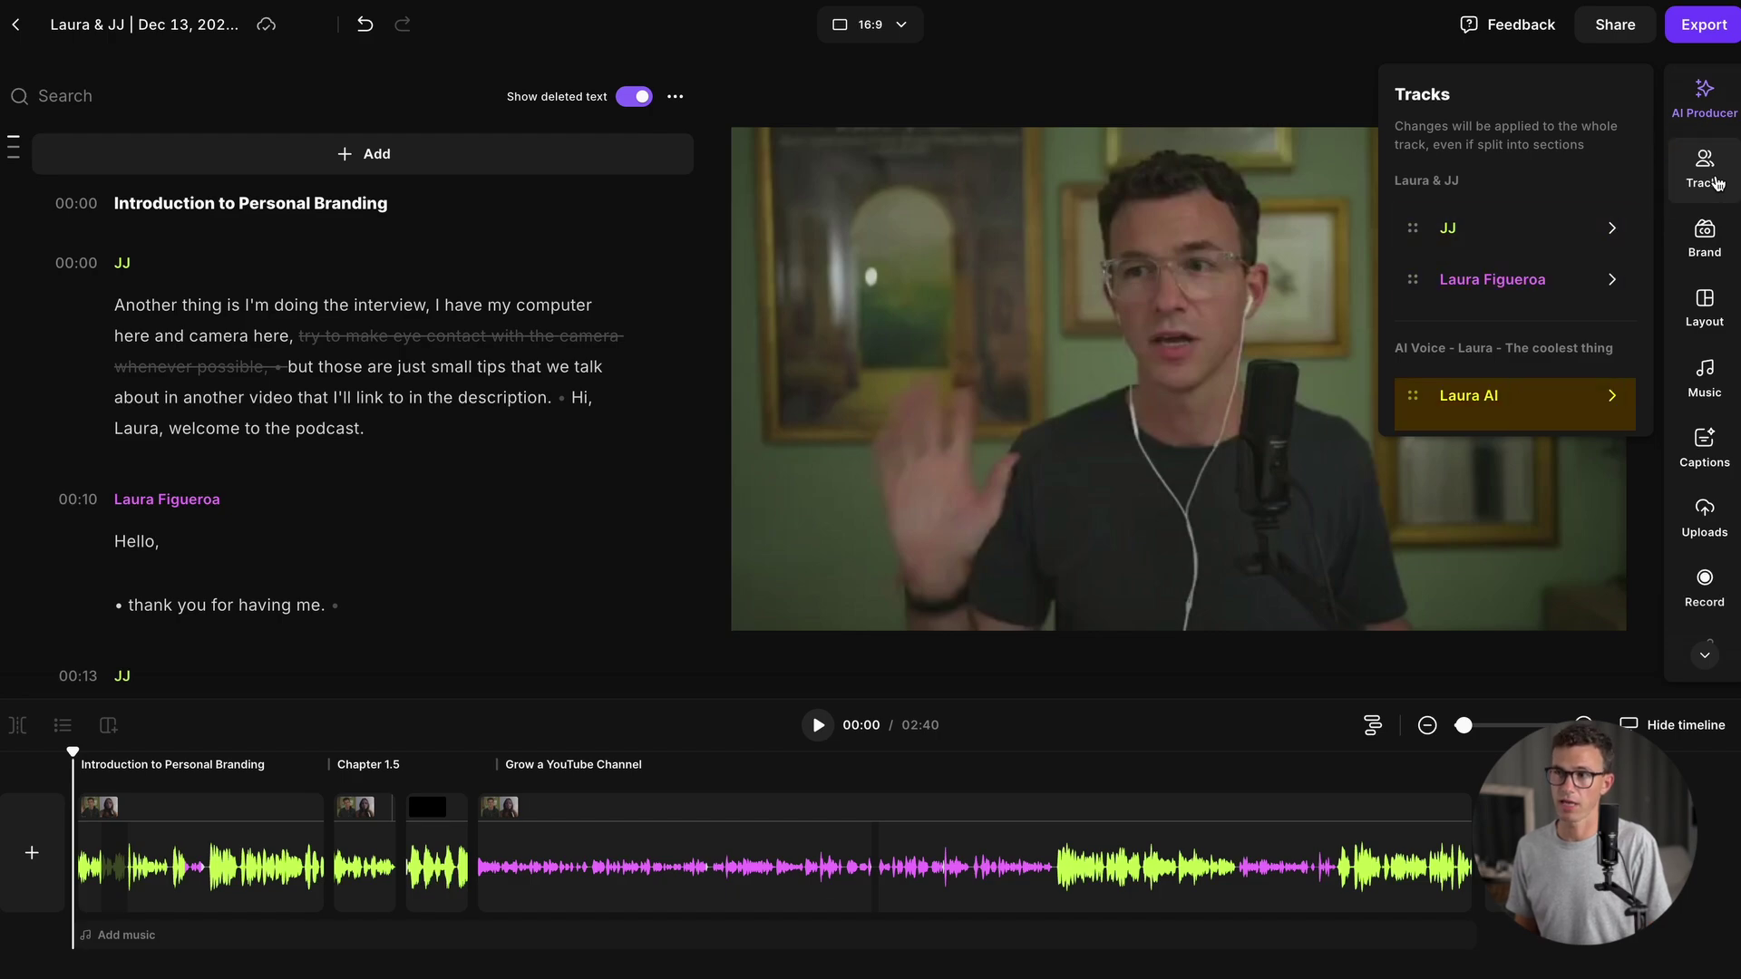
pyautogui.click(1708, 254)
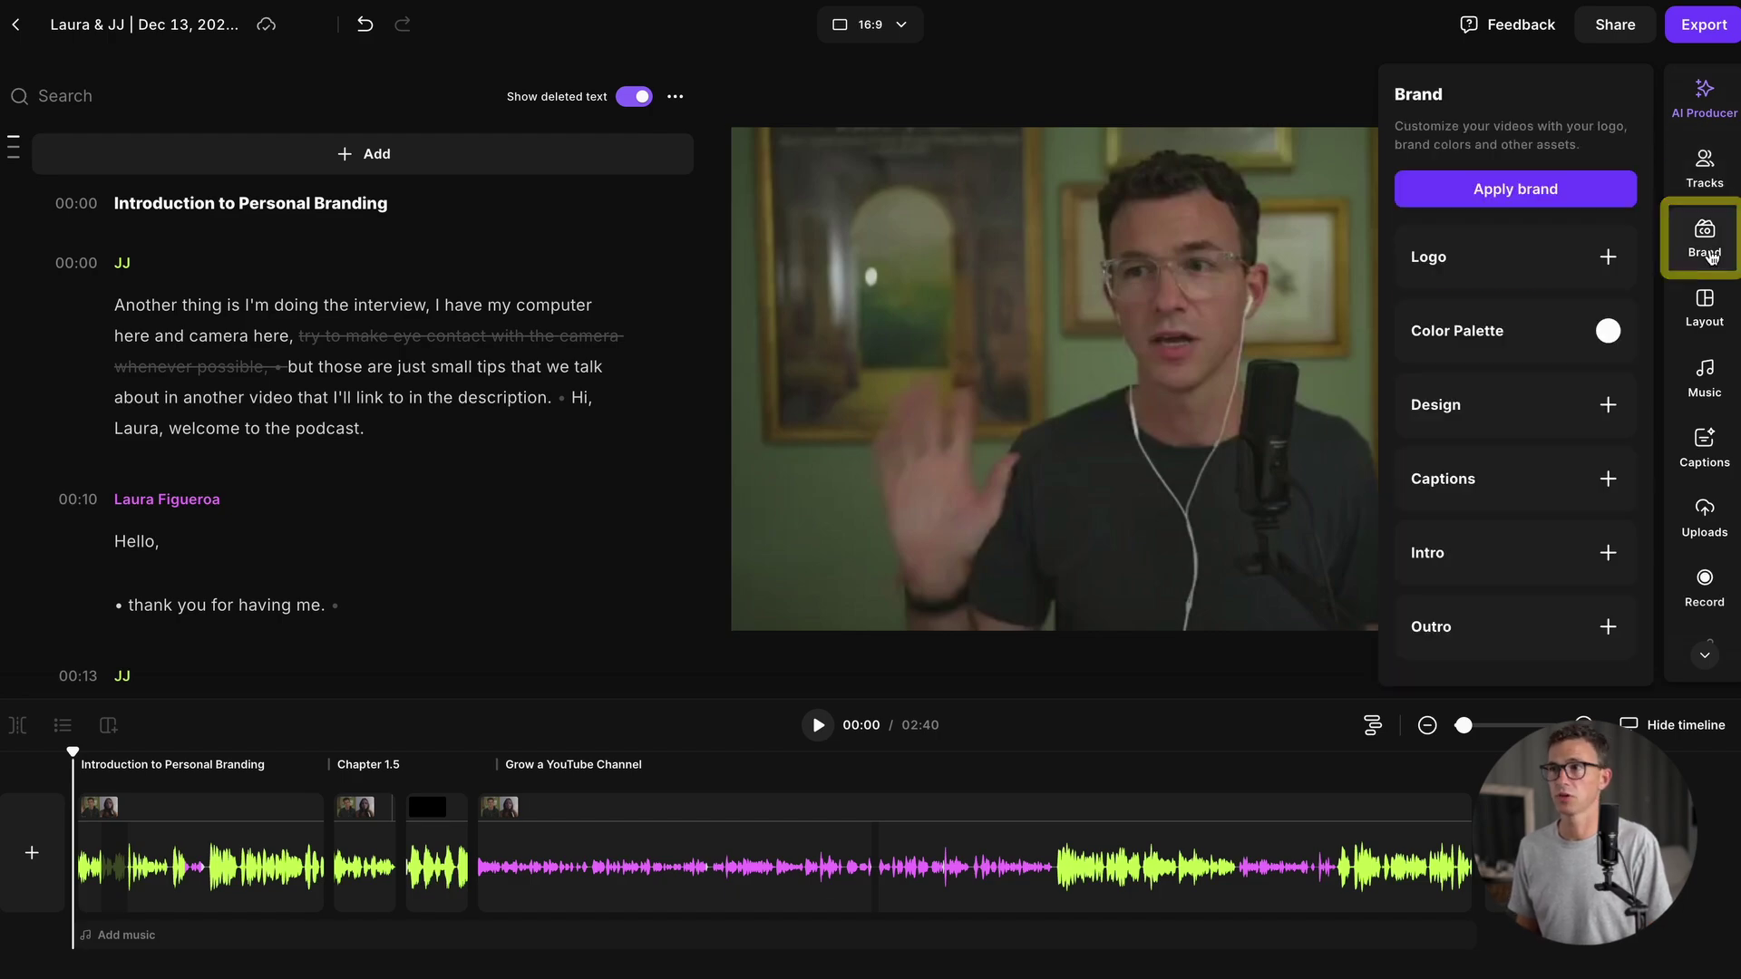
pyautogui.click(1601, 260)
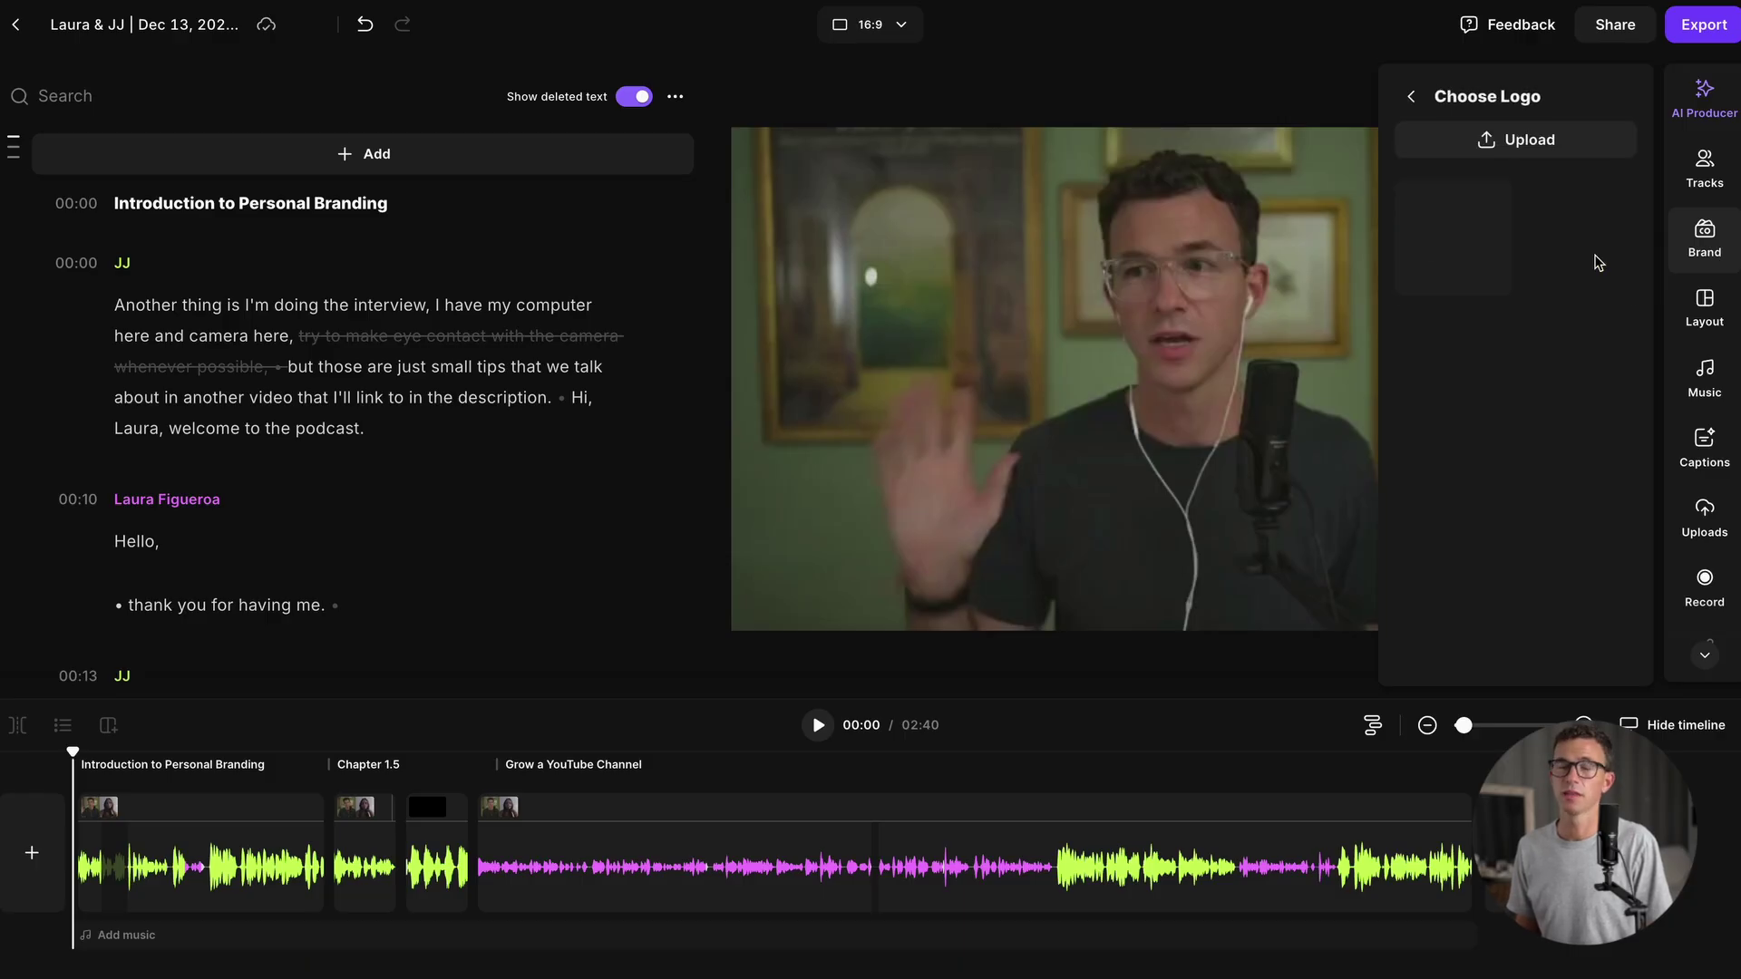
pyautogui.click(1457, 243)
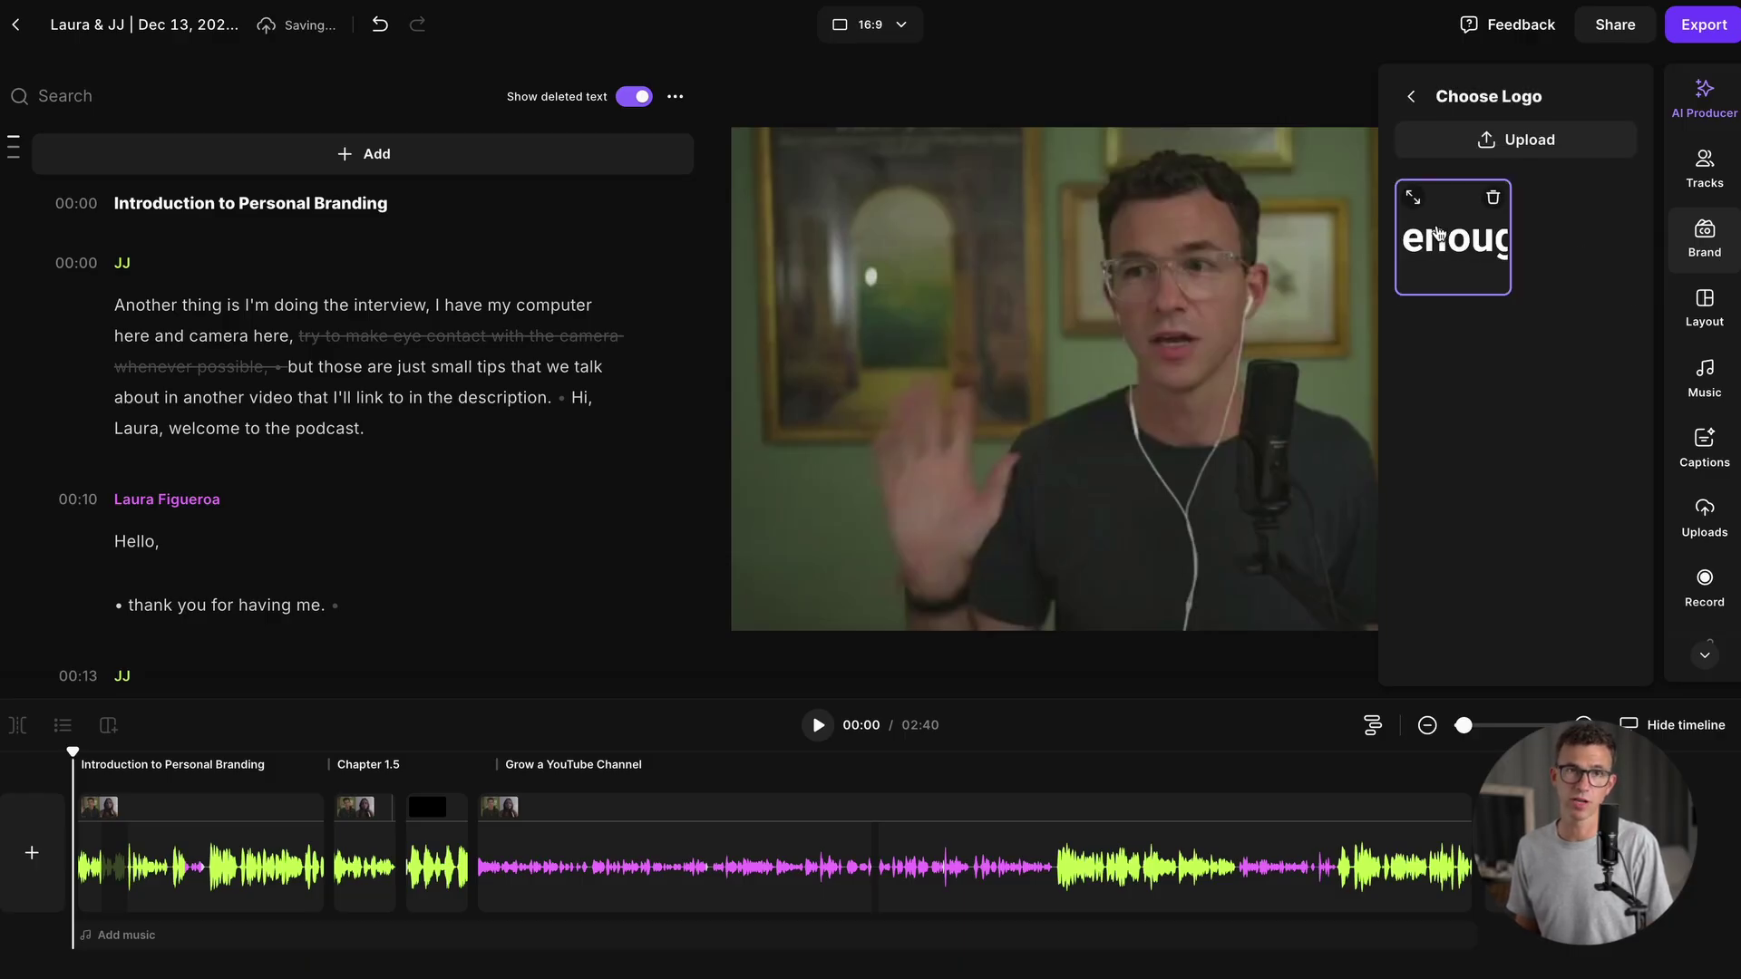
pyautogui.click(1414, 98)
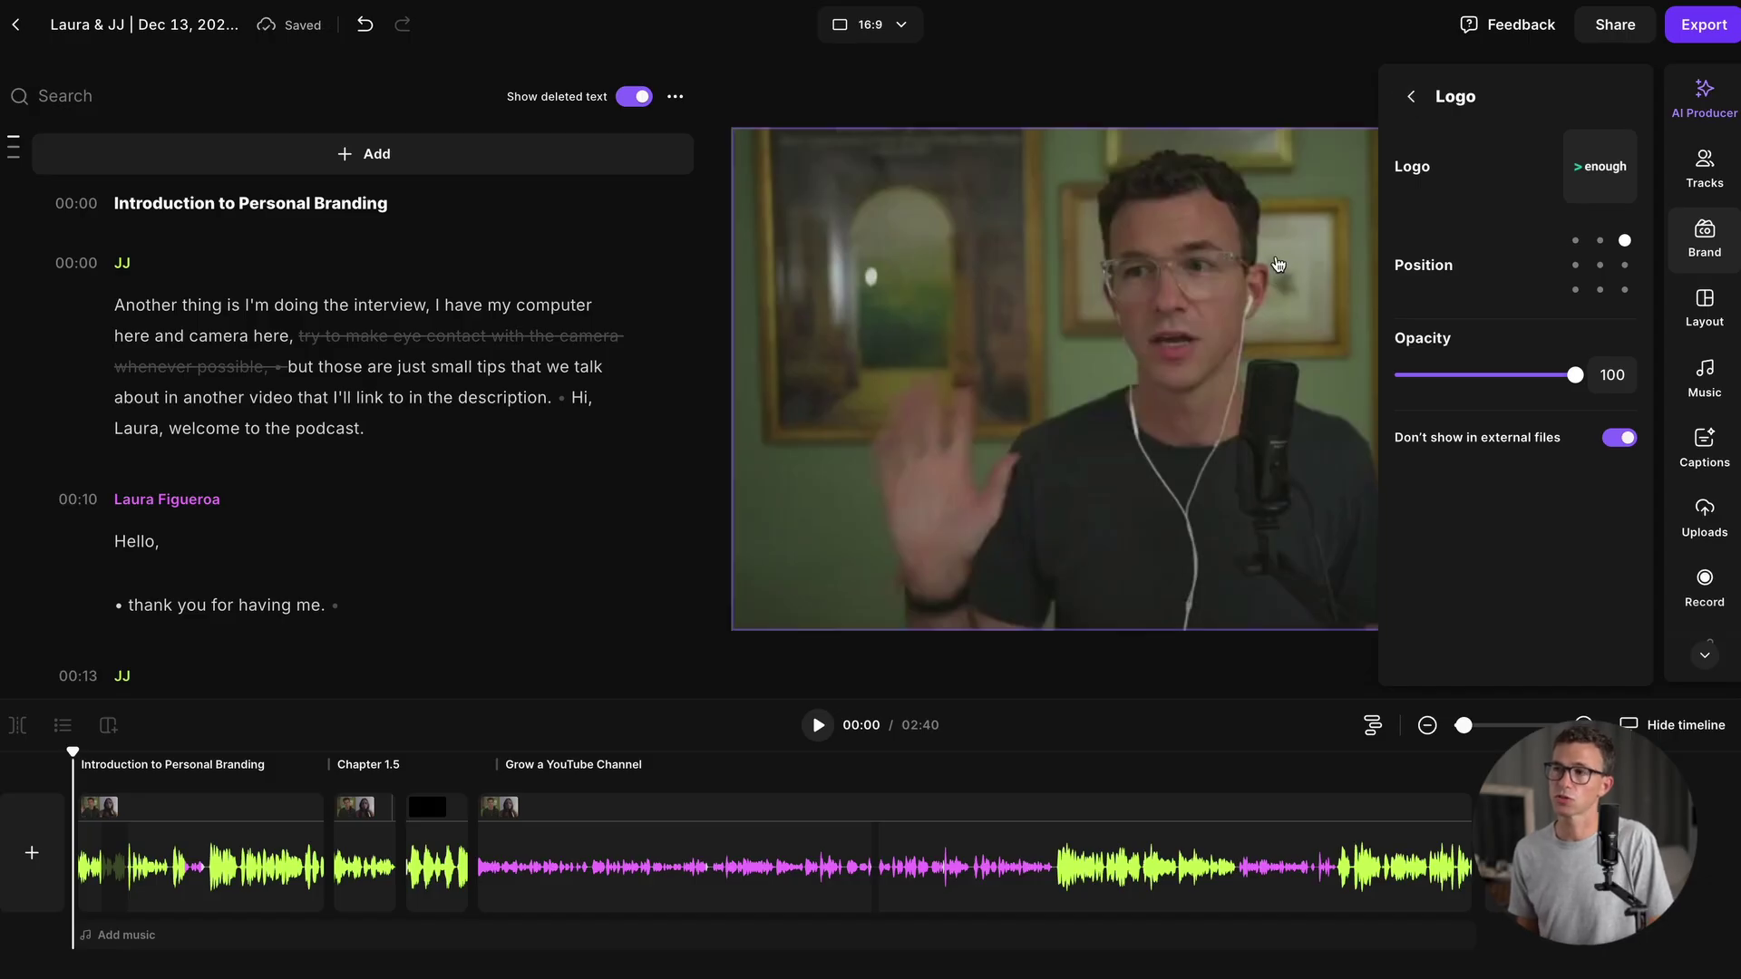
pyautogui.click(1658, 178)
# Step: Delete the brand logo so the video has no logo applied
pyautogui.click(1705, 238)
pyautogui.click(1618, 242)
pyautogui.click(1588, 382)
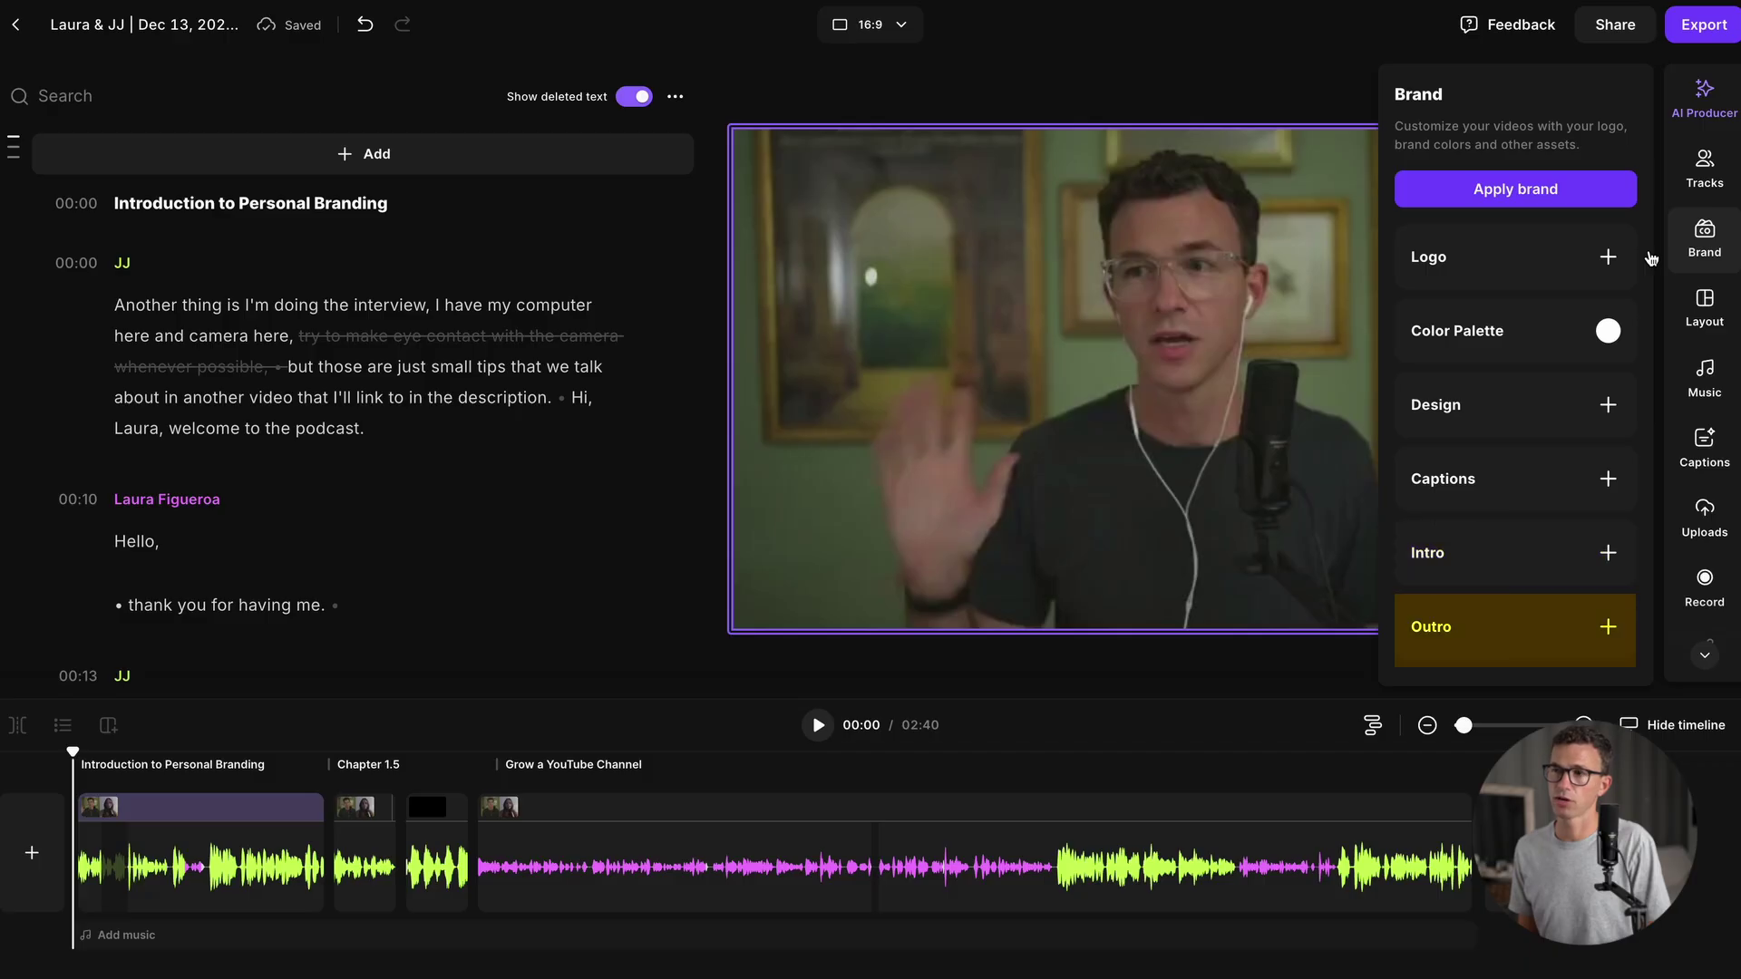
pyautogui.click(1697, 313)
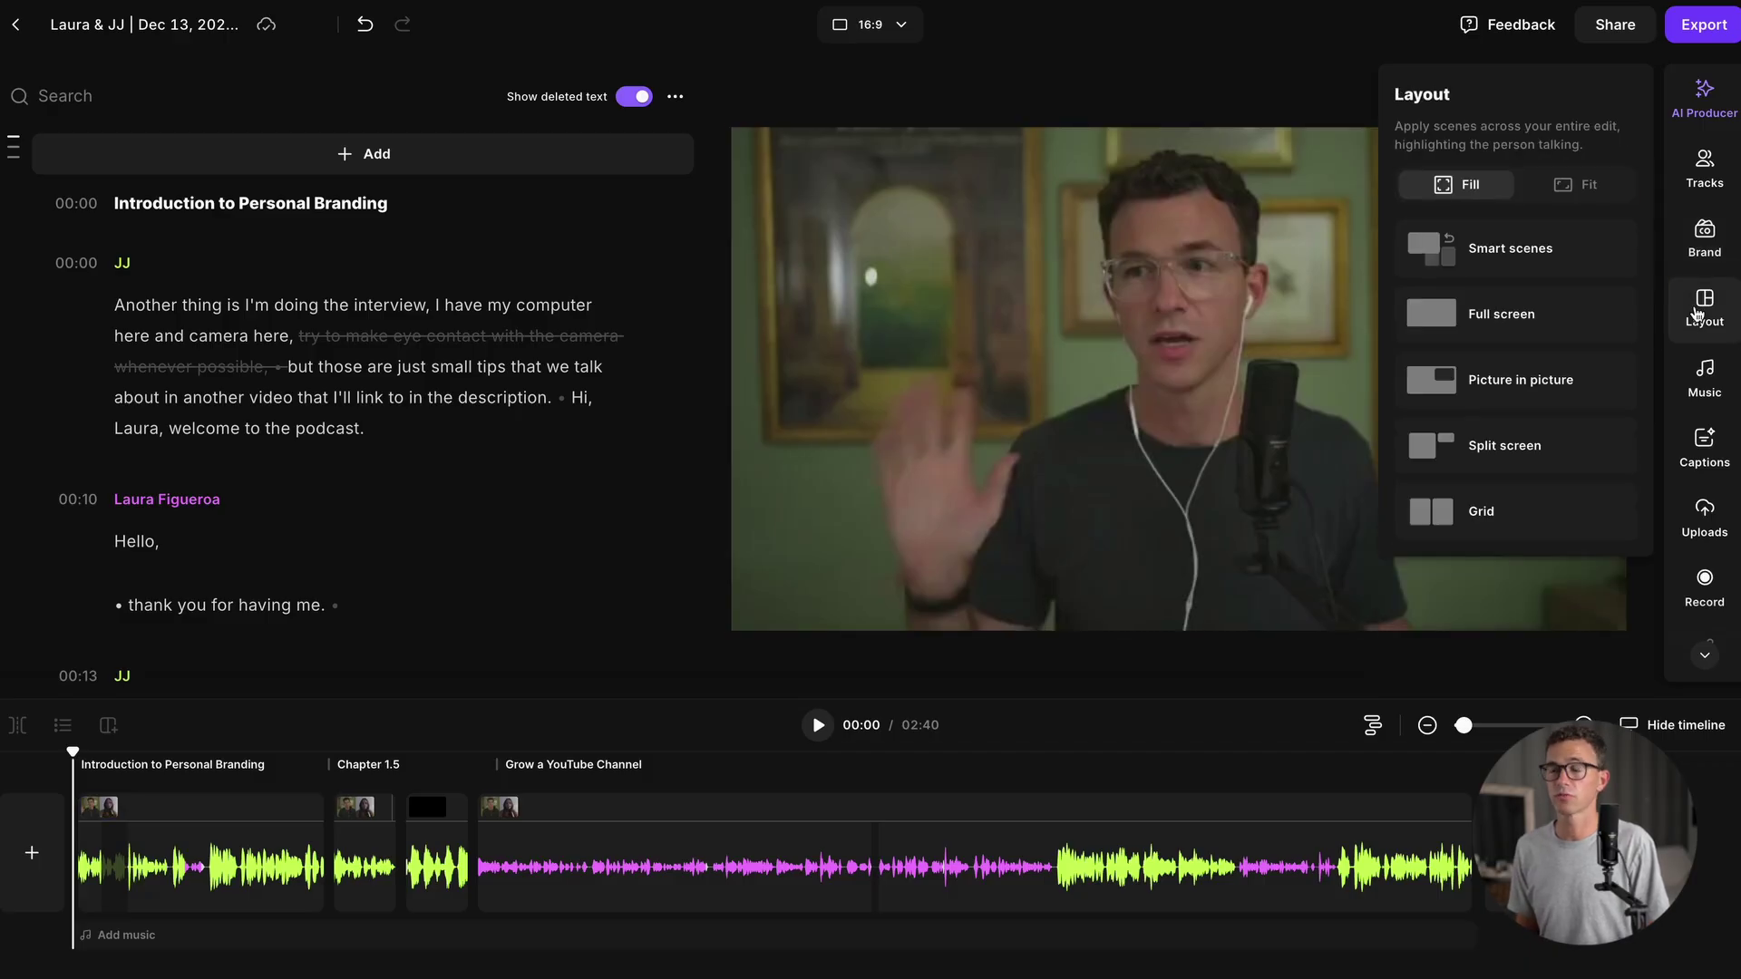
# Step: Try the Fit and Grid layouts, then apply Smart scenes with the video filling the frame
pyautogui.click(1581, 186)
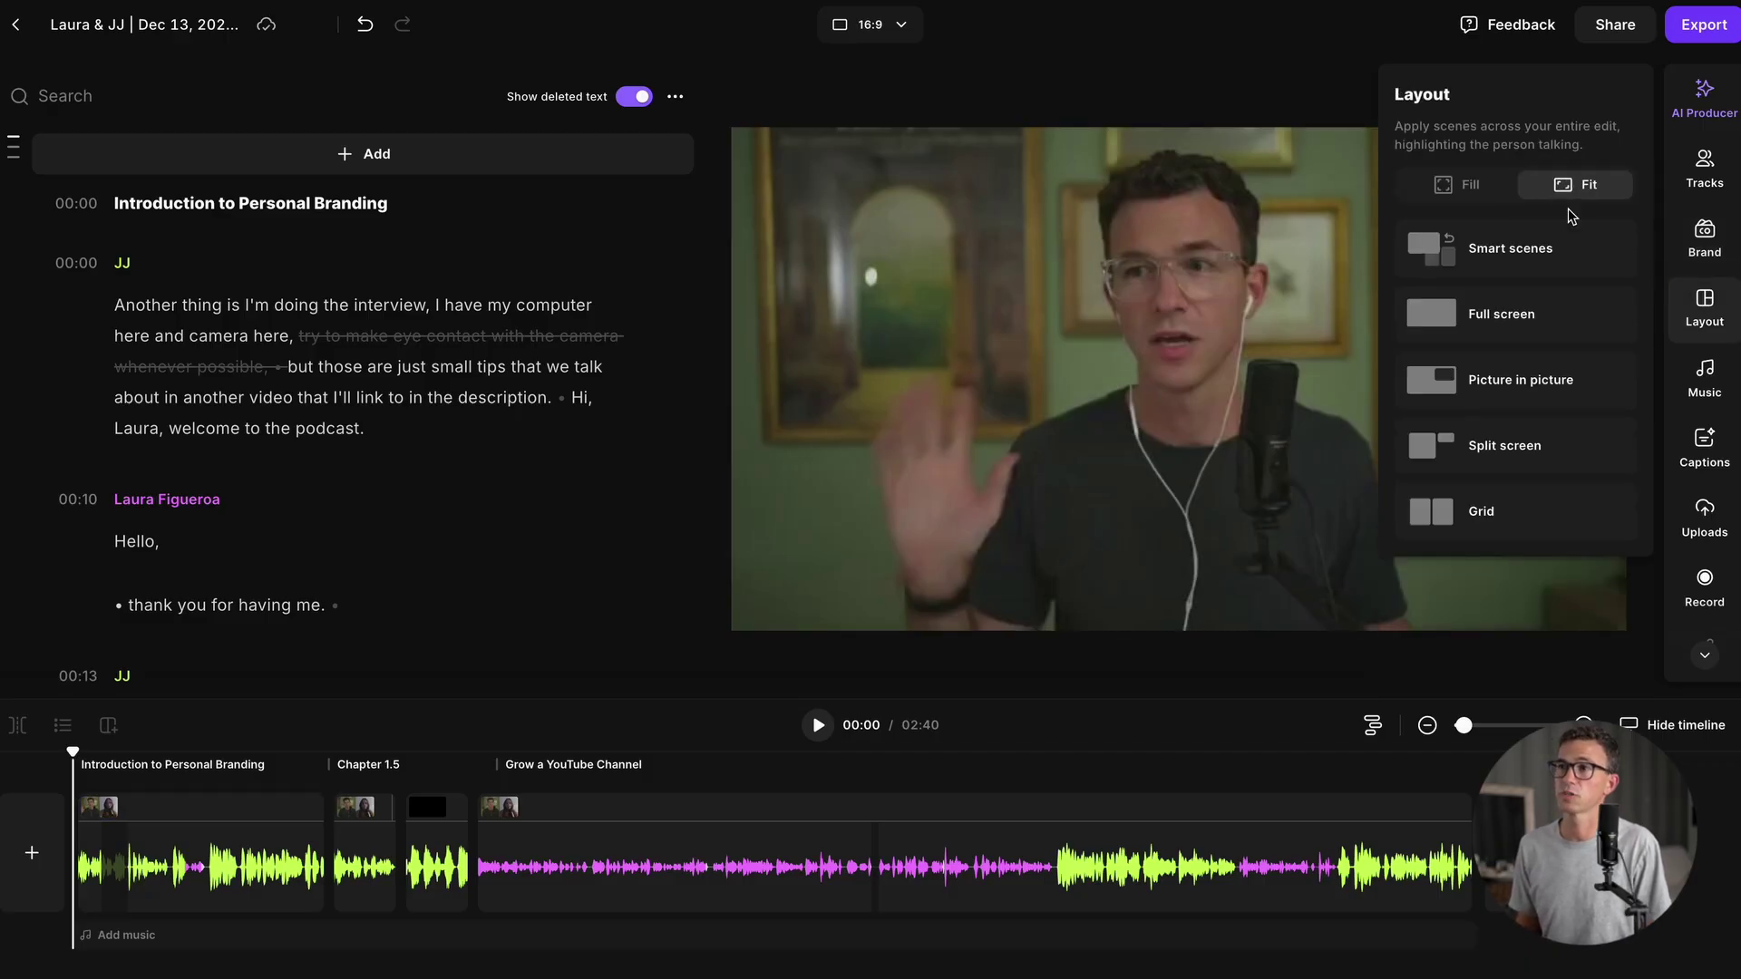
pyautogui.click(1496, 515)
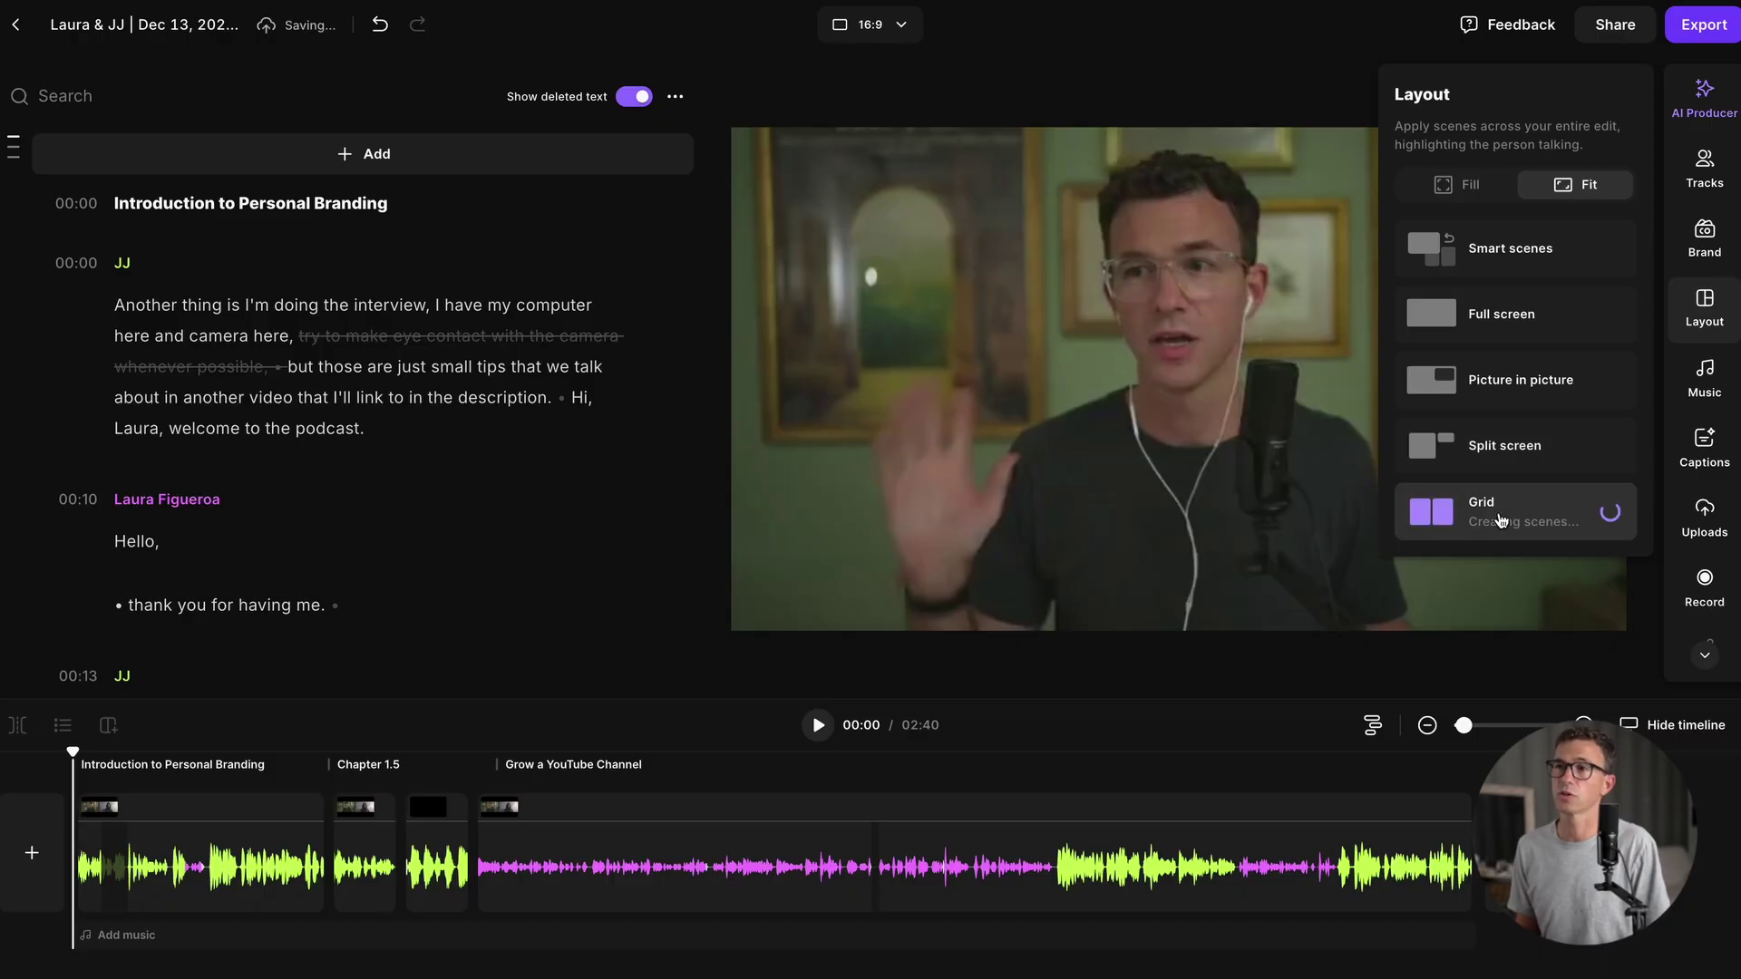
pyautogui.moveTo(1468, 445)
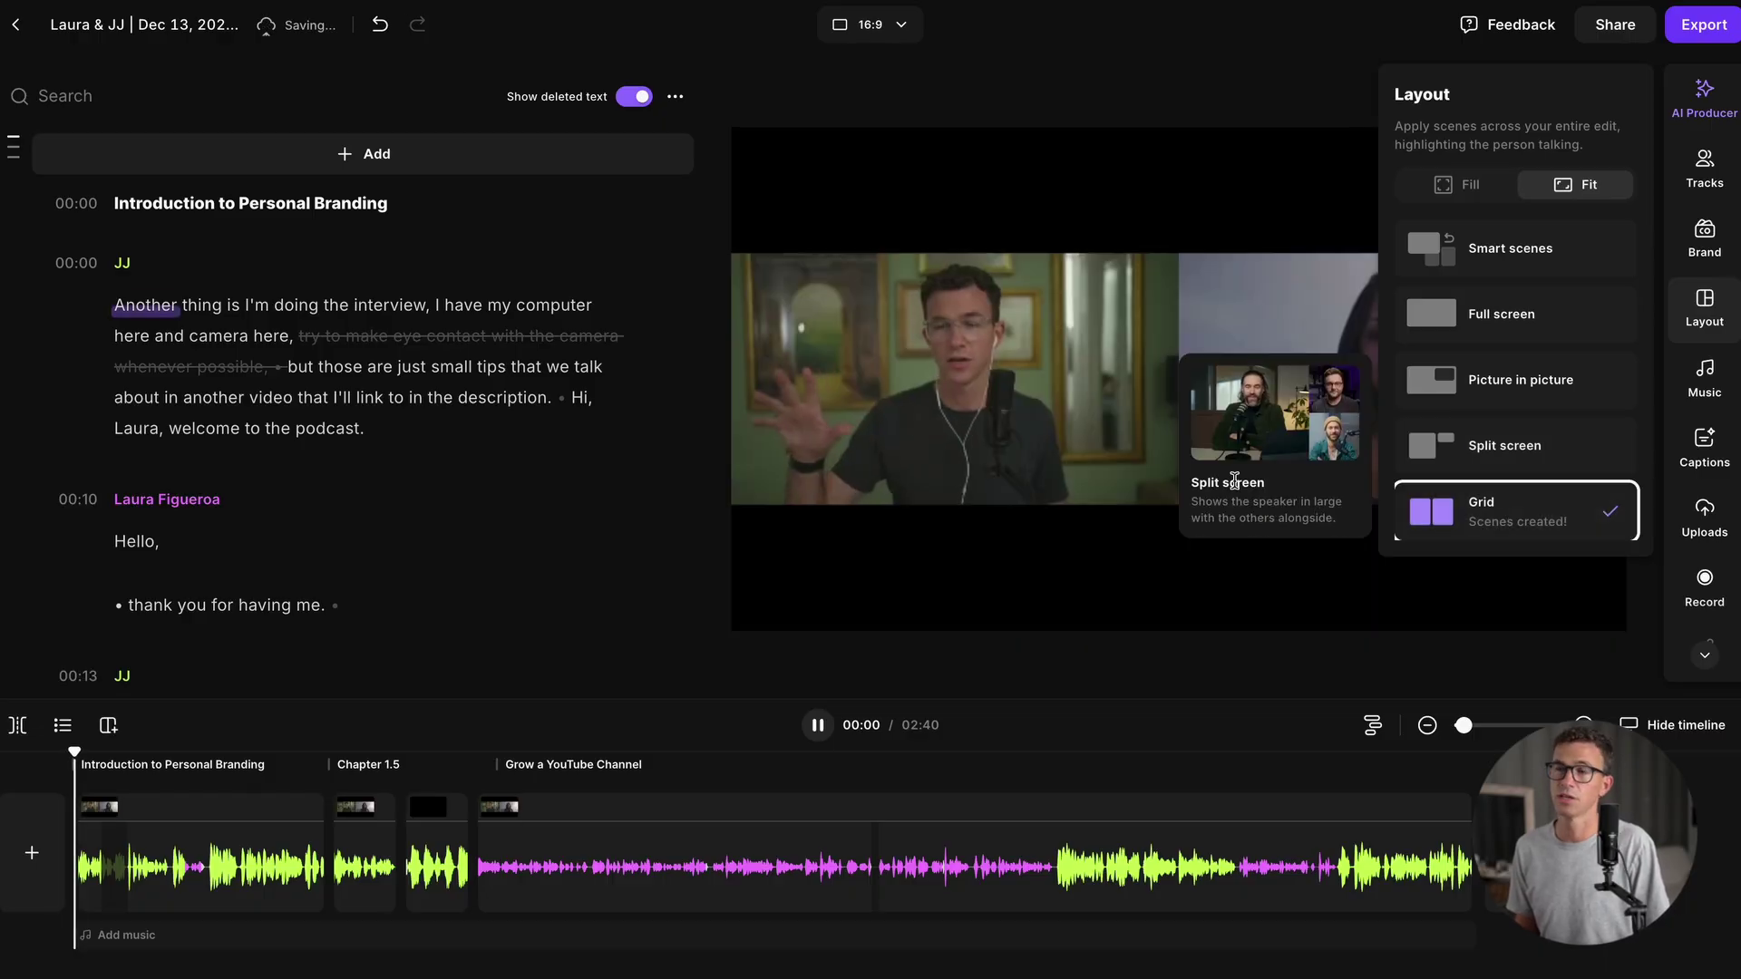
pyautogui.click(1460, 188)
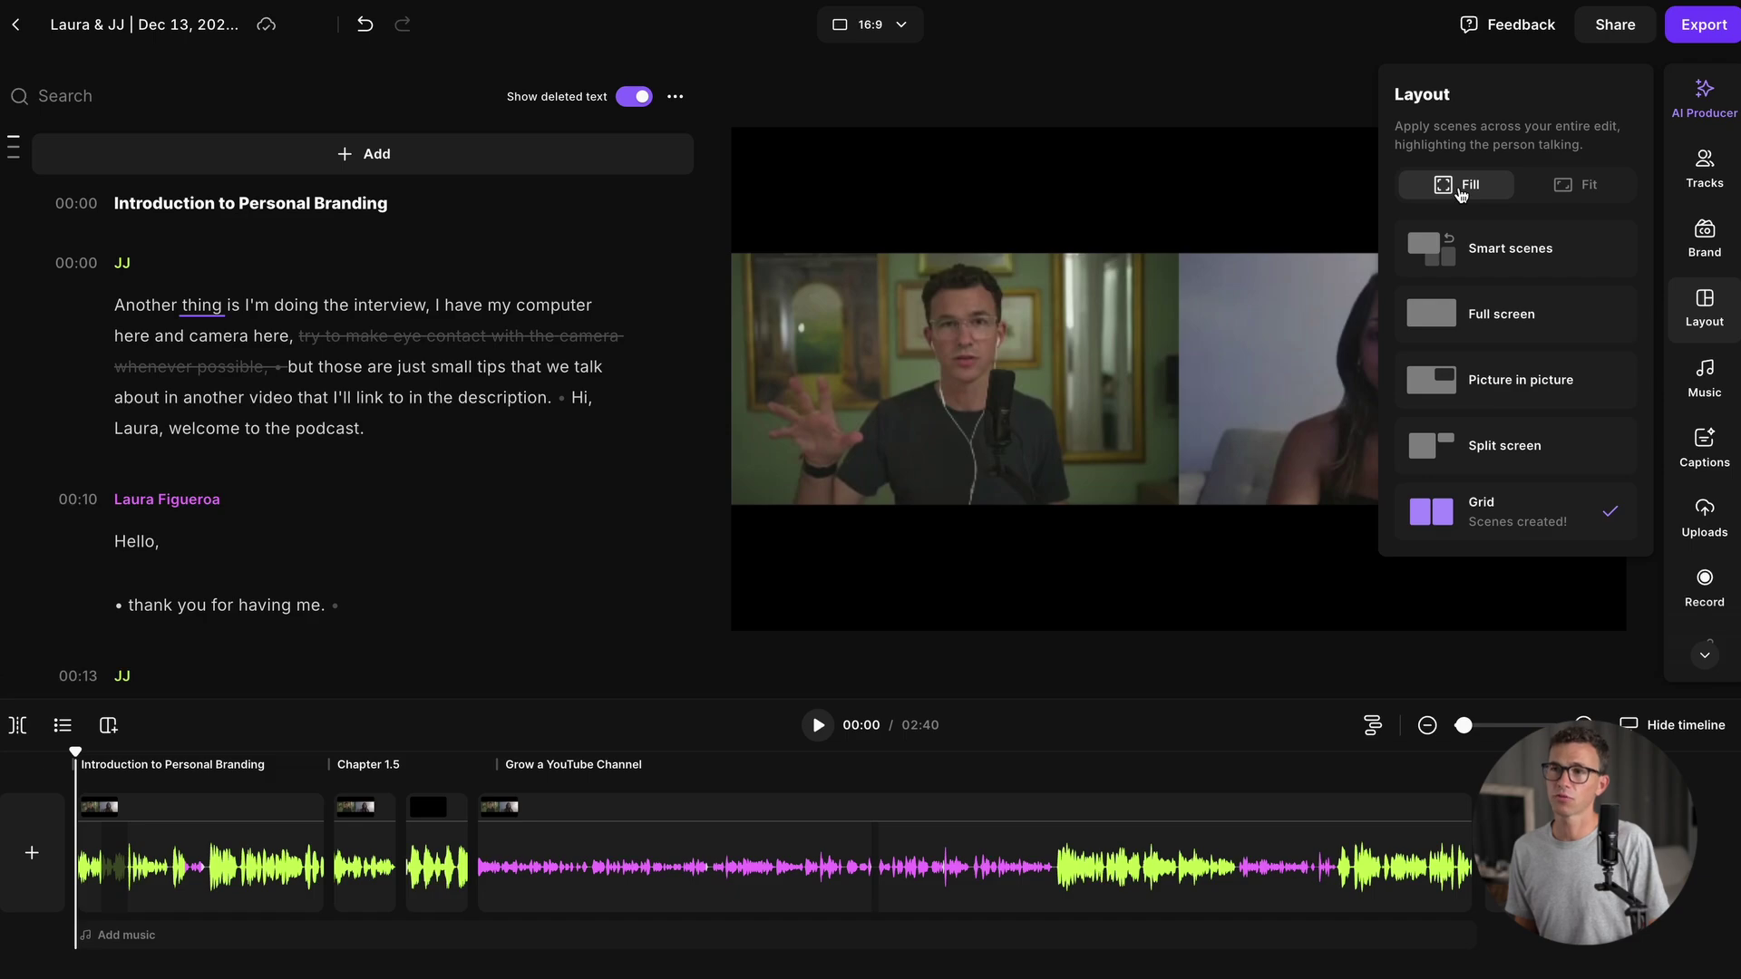
pyautogui.click(1485, 512)
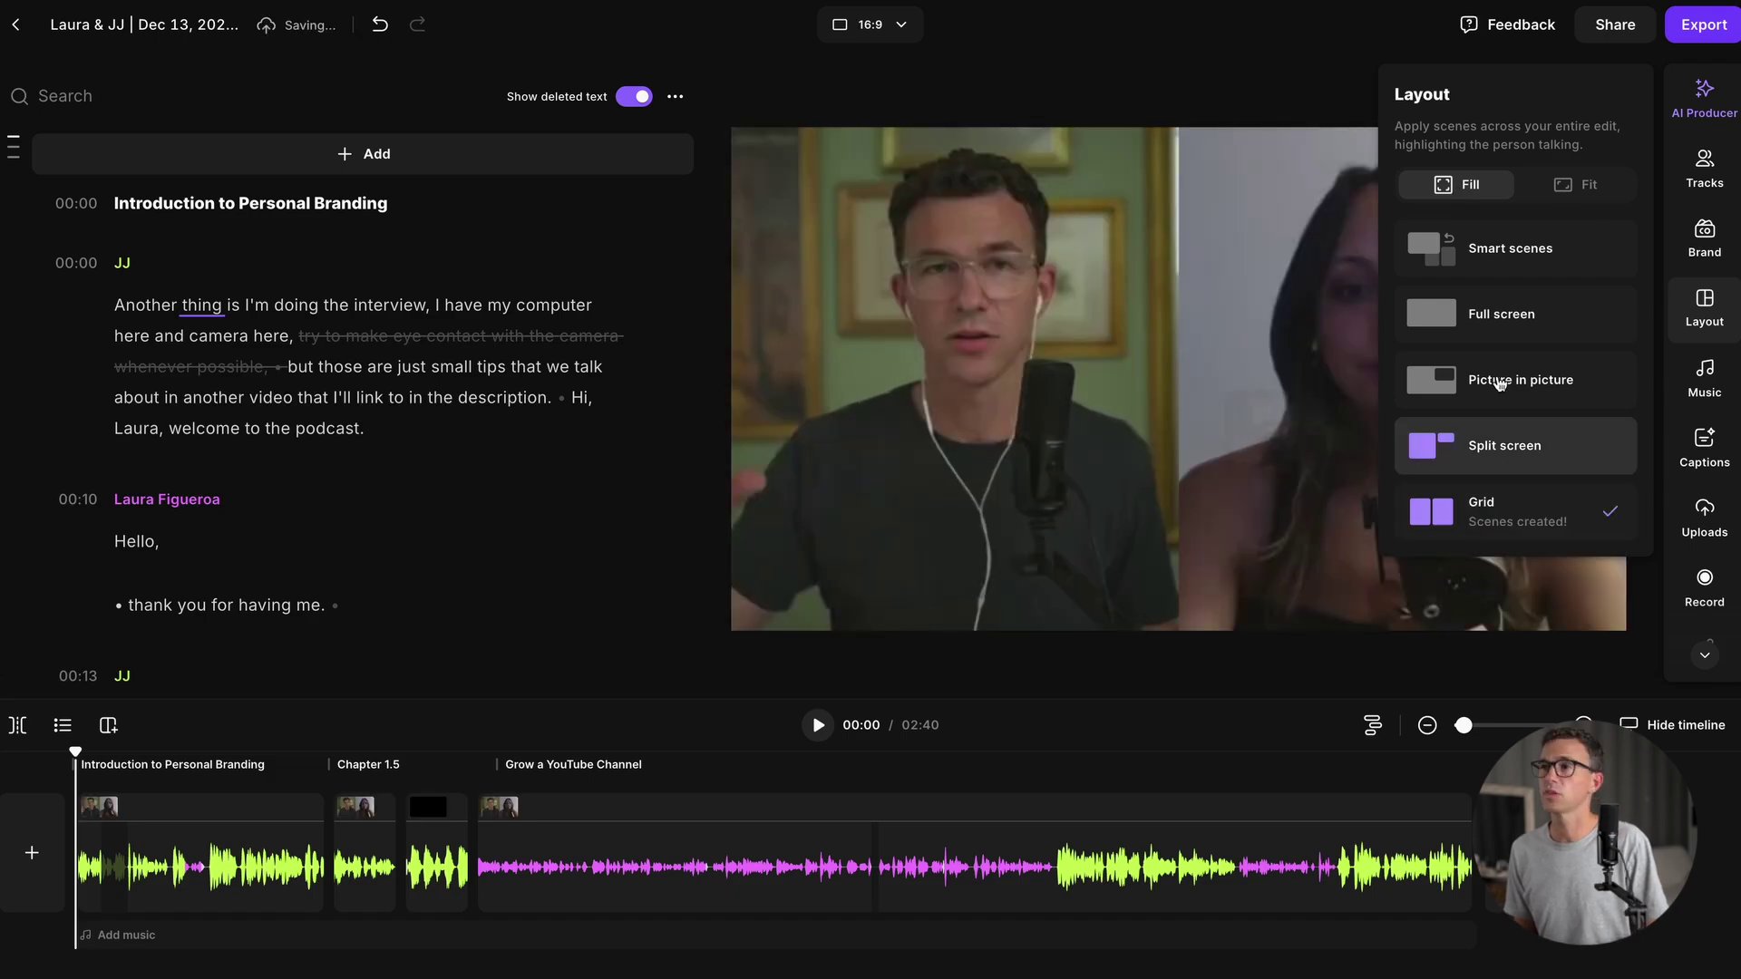
pyautogui.click(1501, 250)
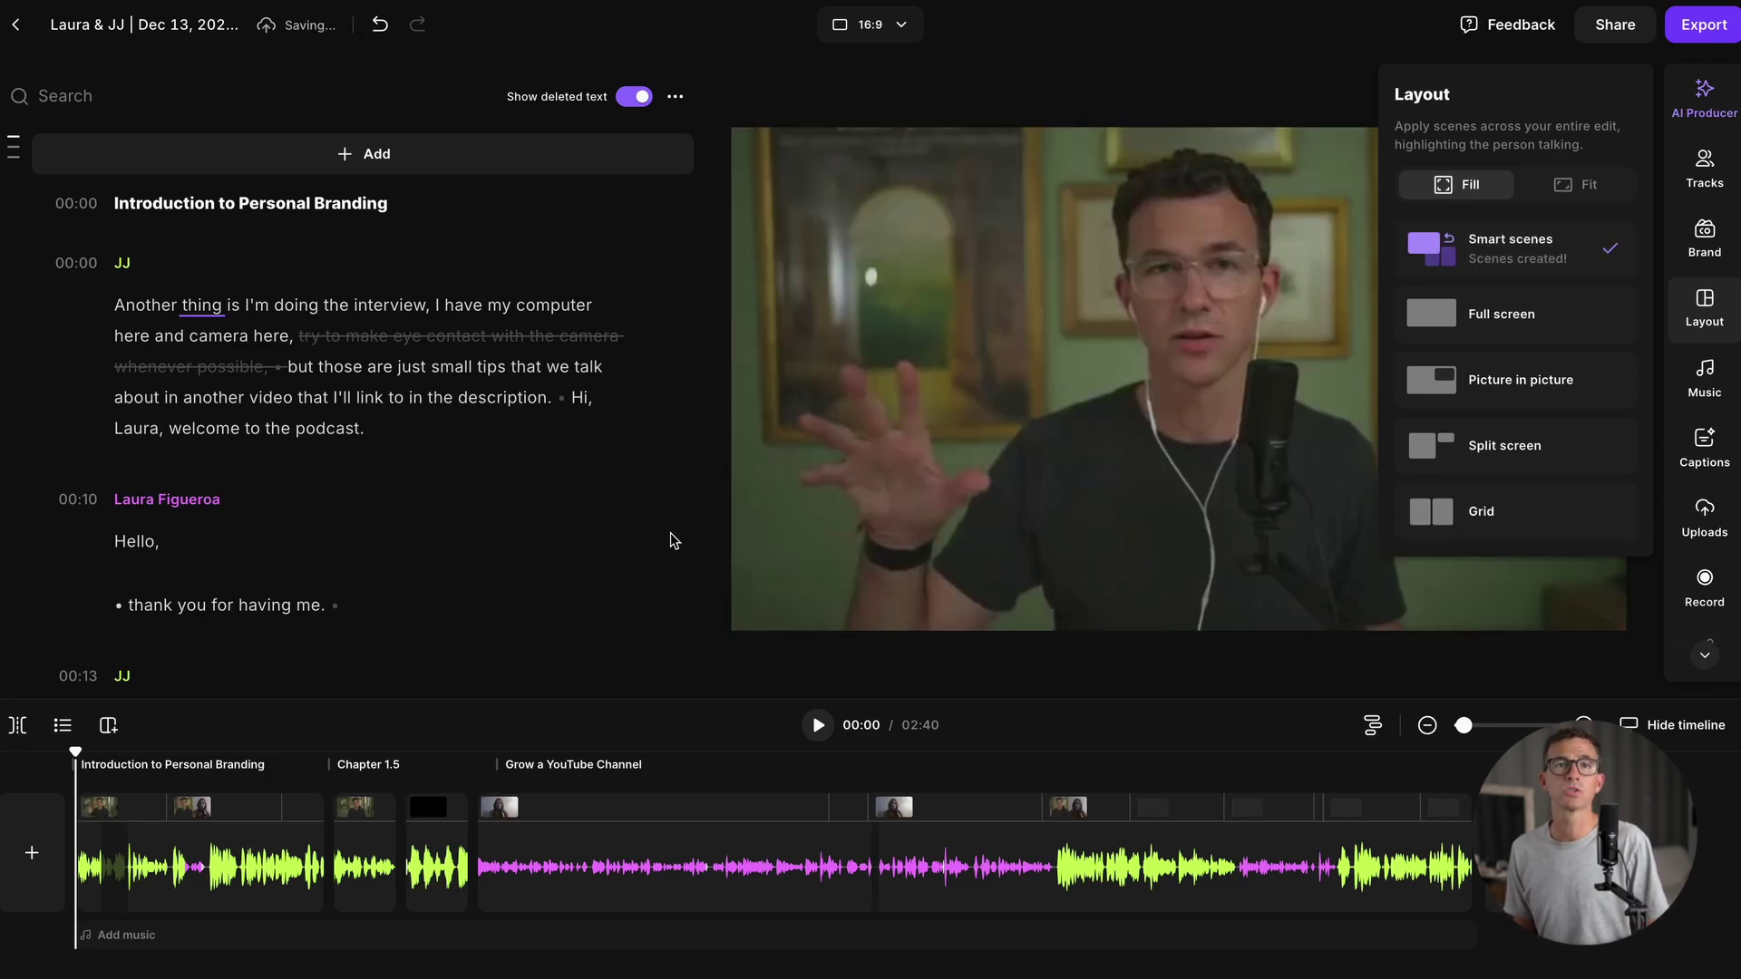
# Step: Check the scenes on the timeline, including Grow a YouTube Channel, then open the Music library
pyautogui.click(197, 806)
pyautogui.press('Escape')
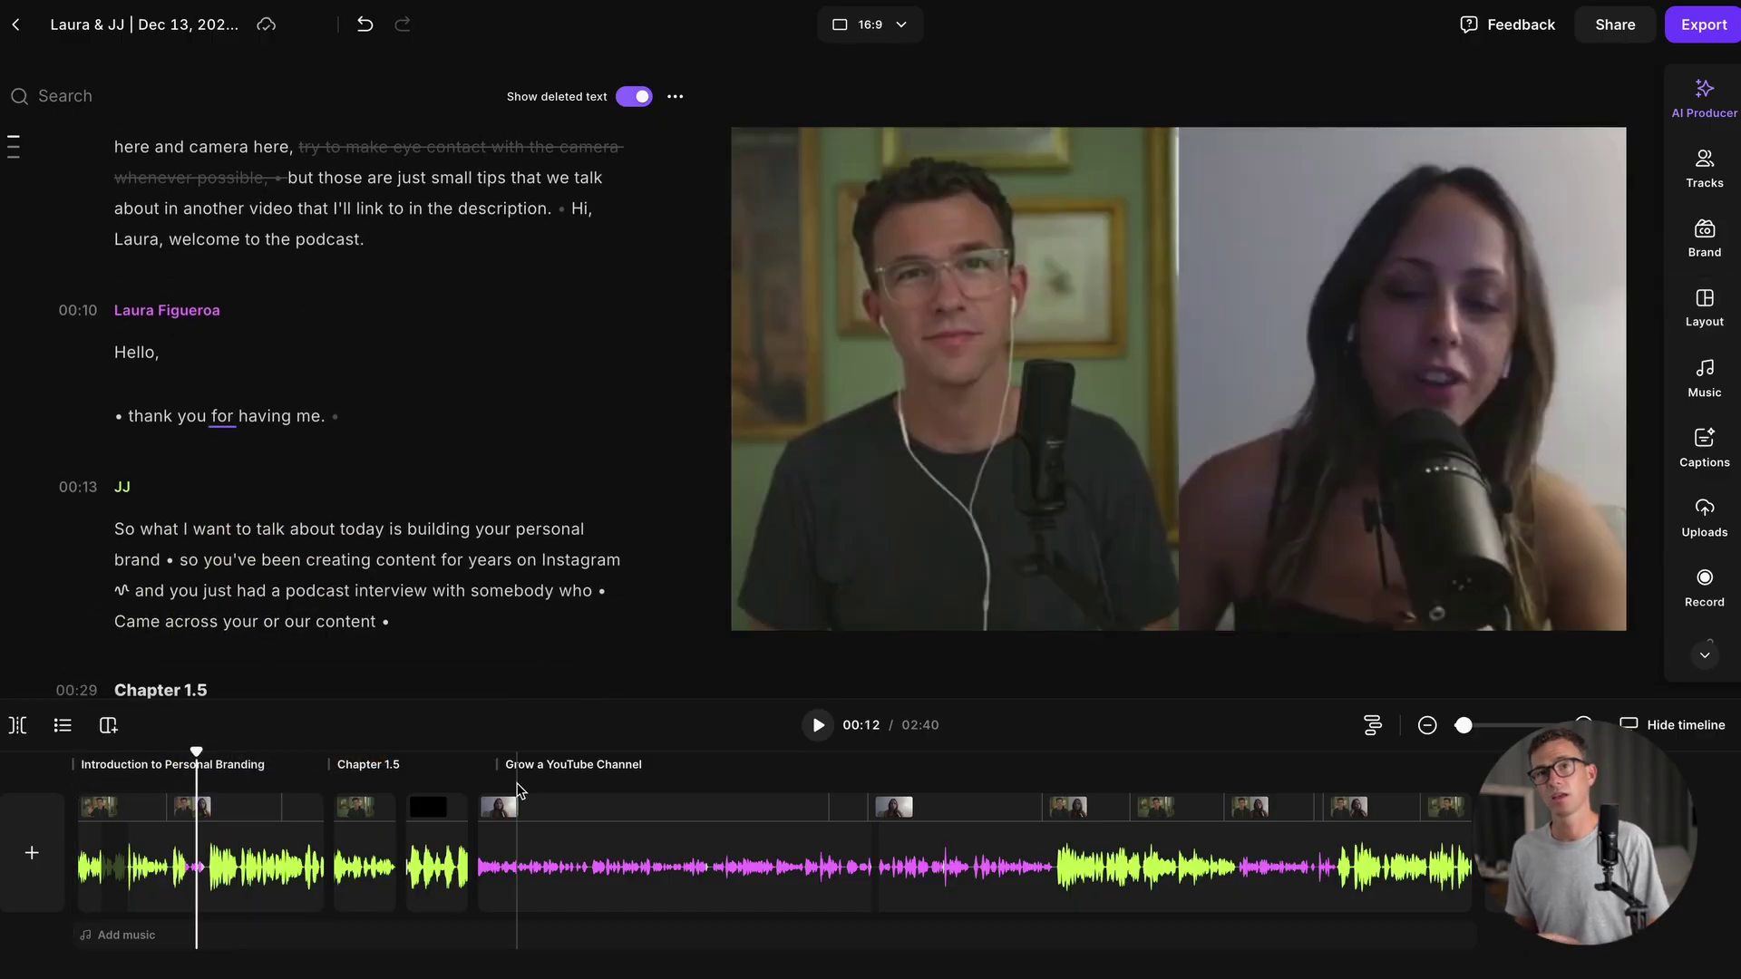
pyautogui.click(558, 806)
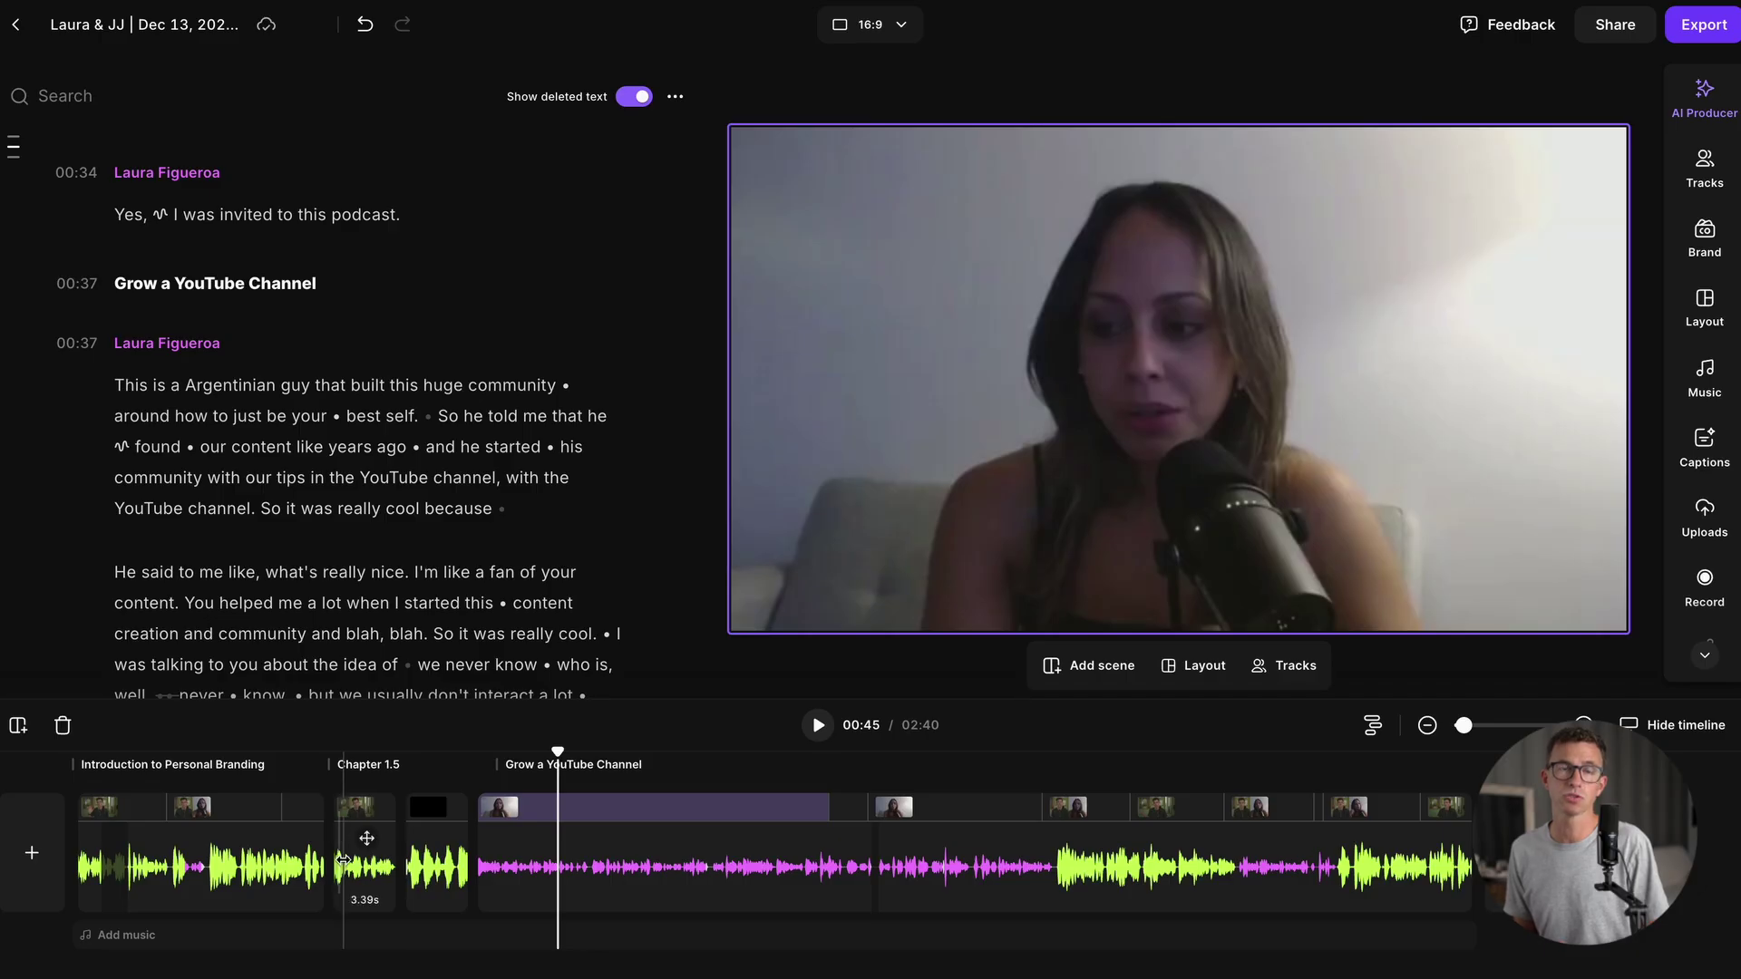
pyautogui.click(196, 806)
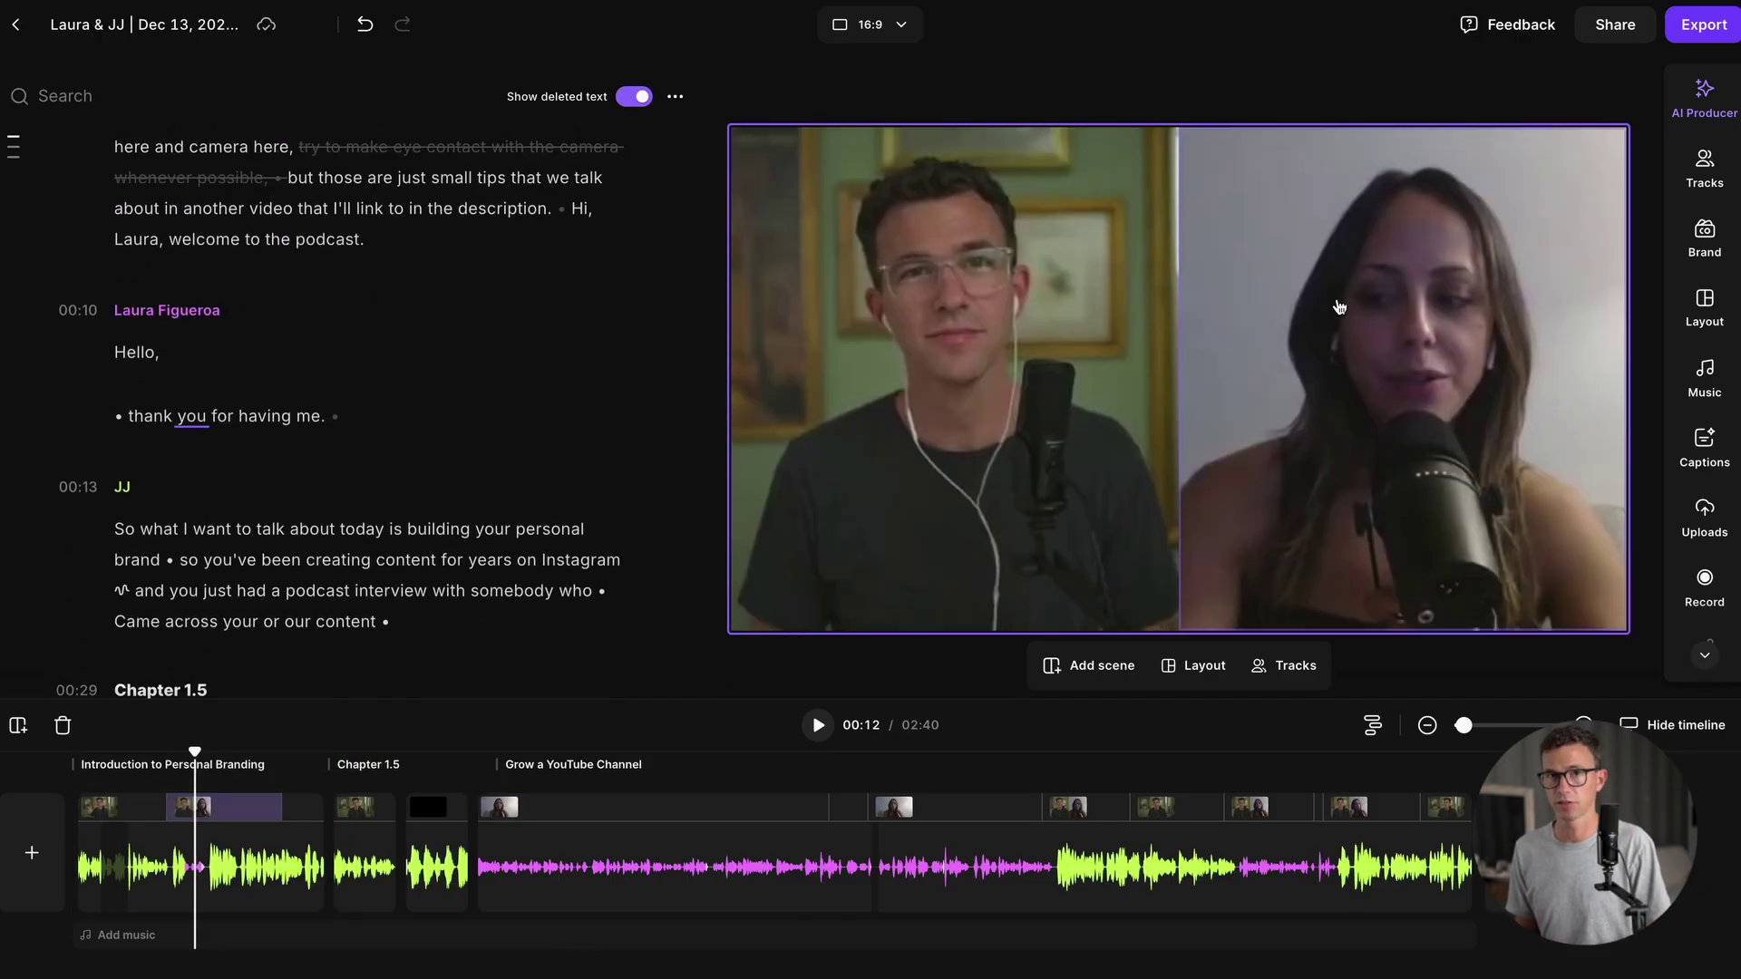
pyautogui.click(1704, 379)
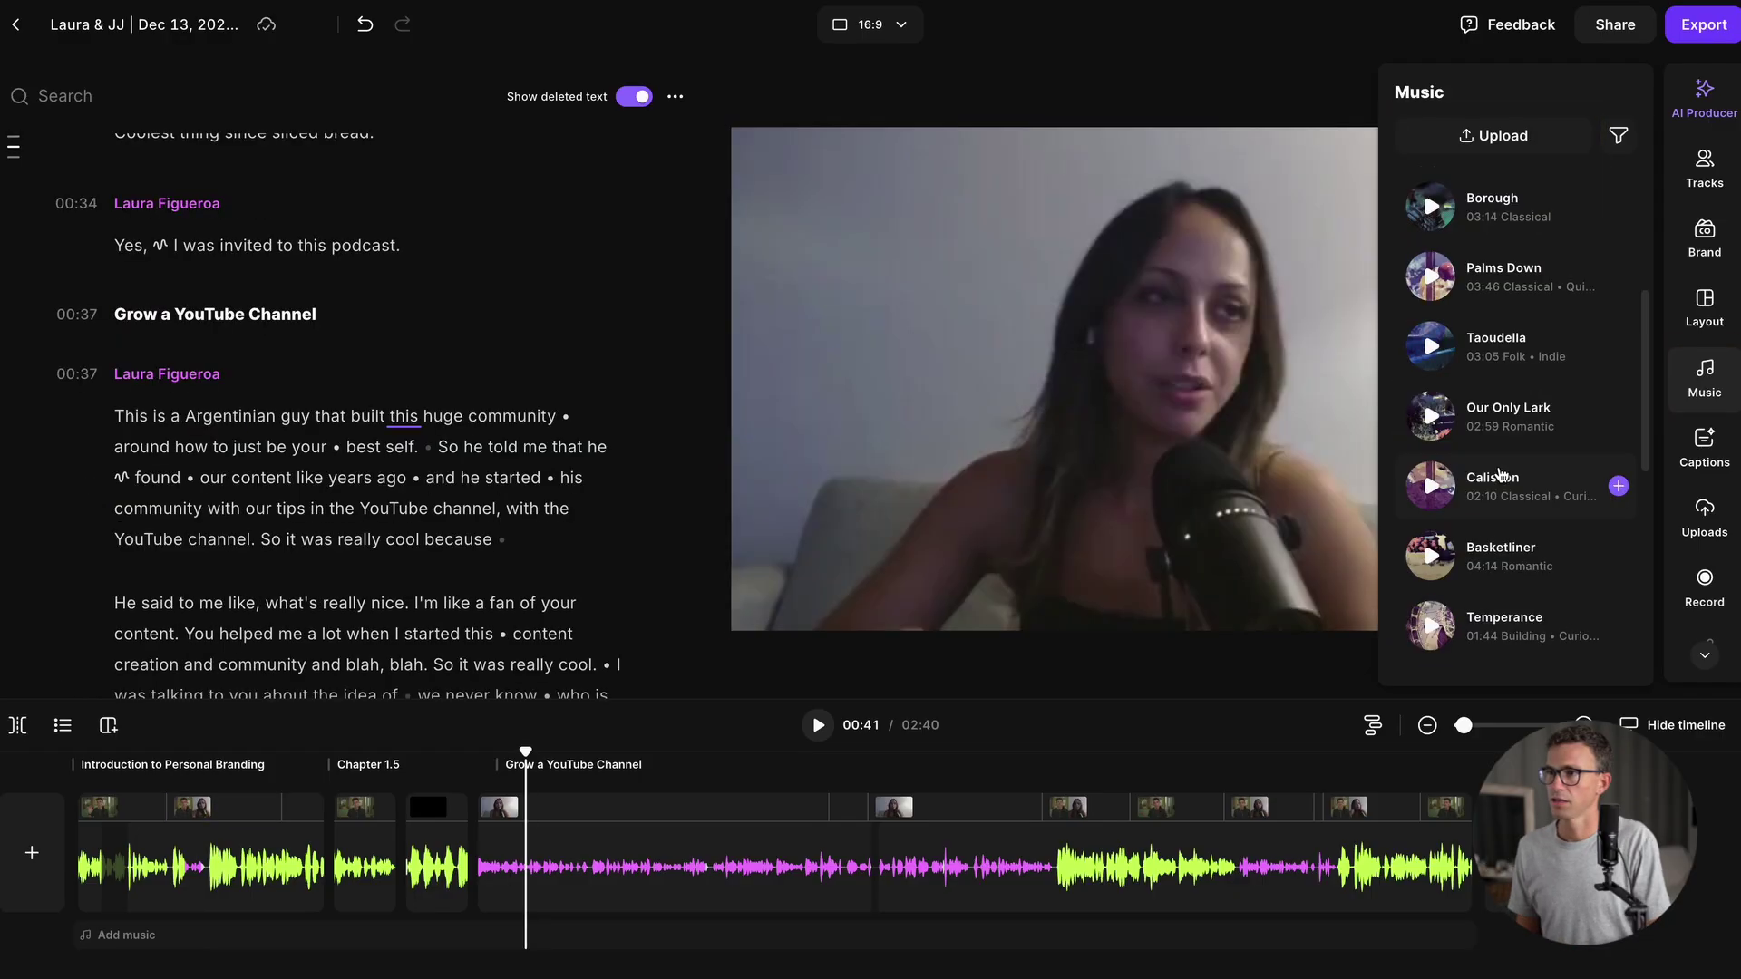
# Step: Add Town Market as background music and shorten the clip to about 14 seconds
pyautogui.scroll(-3, 1523, 595)
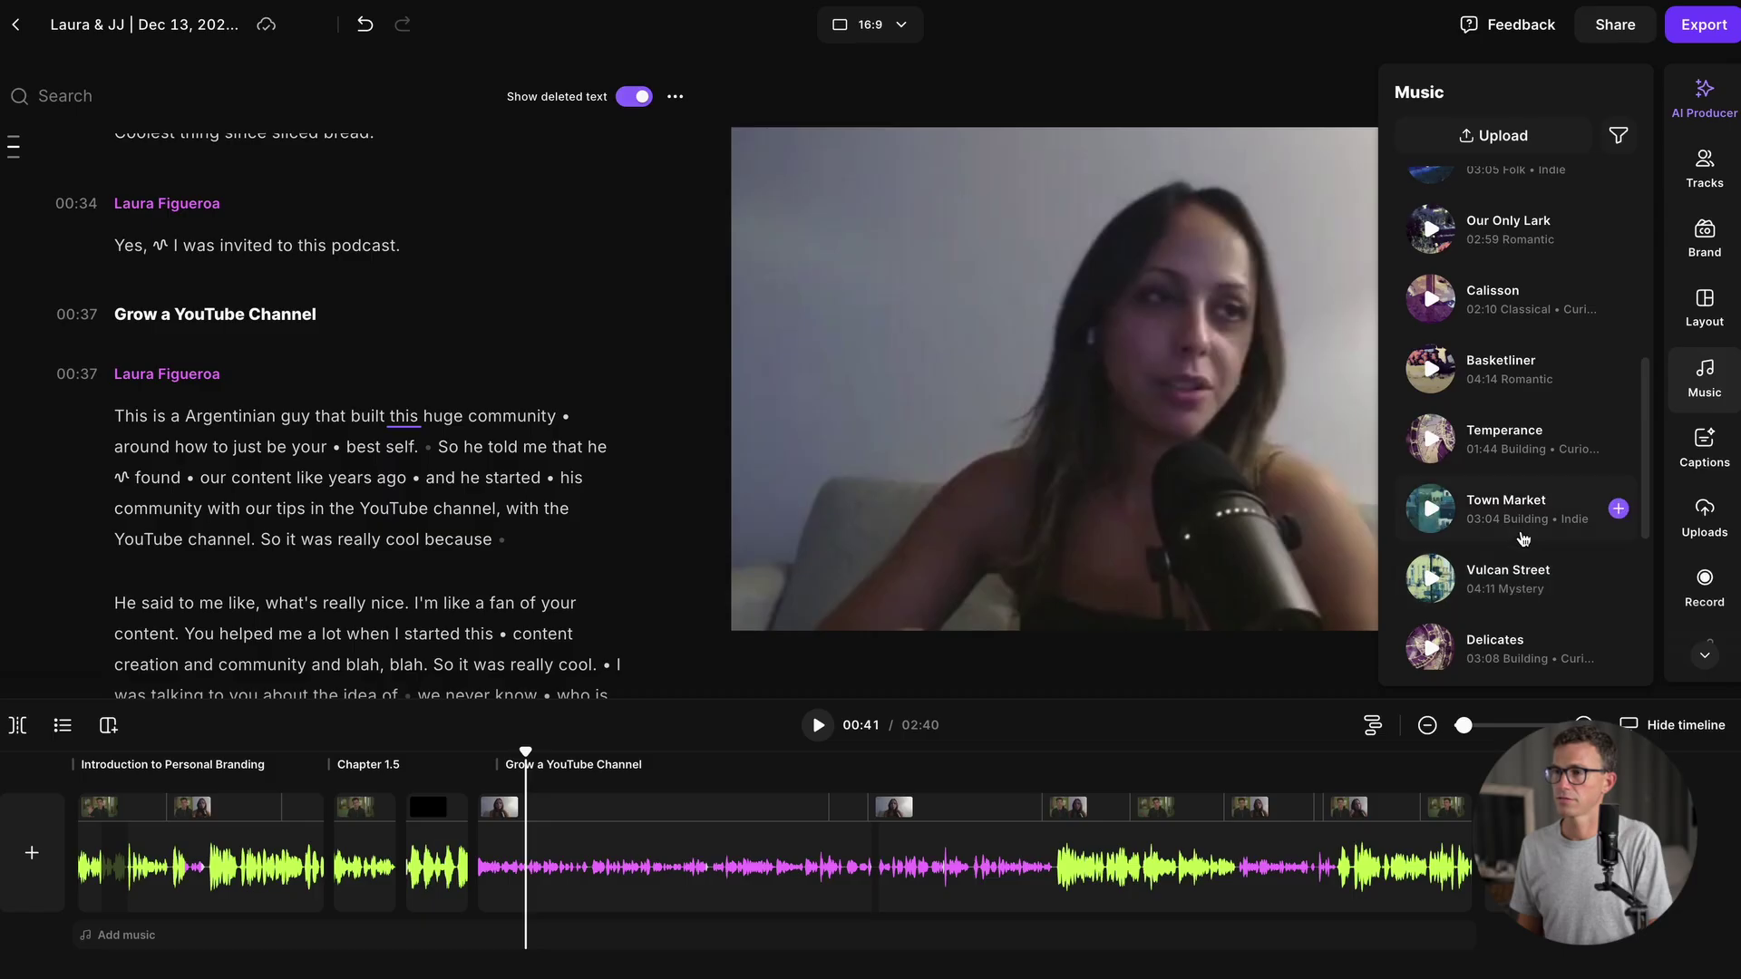
pyautogui.click(1606, 513)
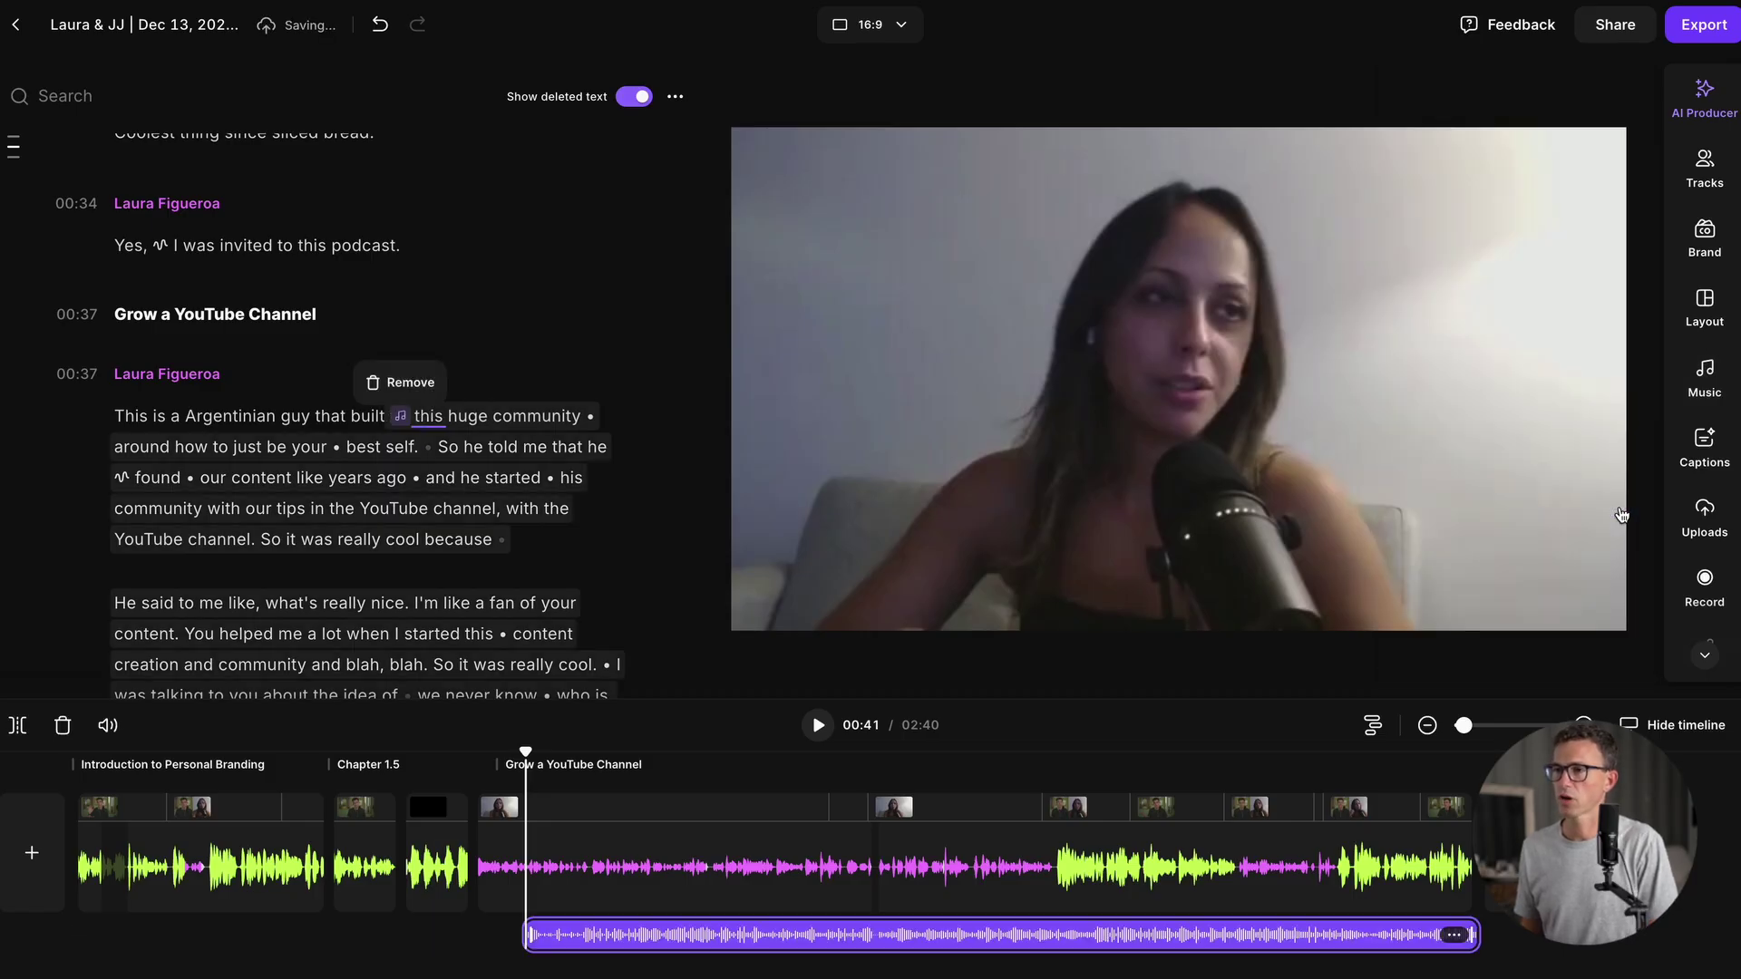
pyautogui.click(1428, 725)
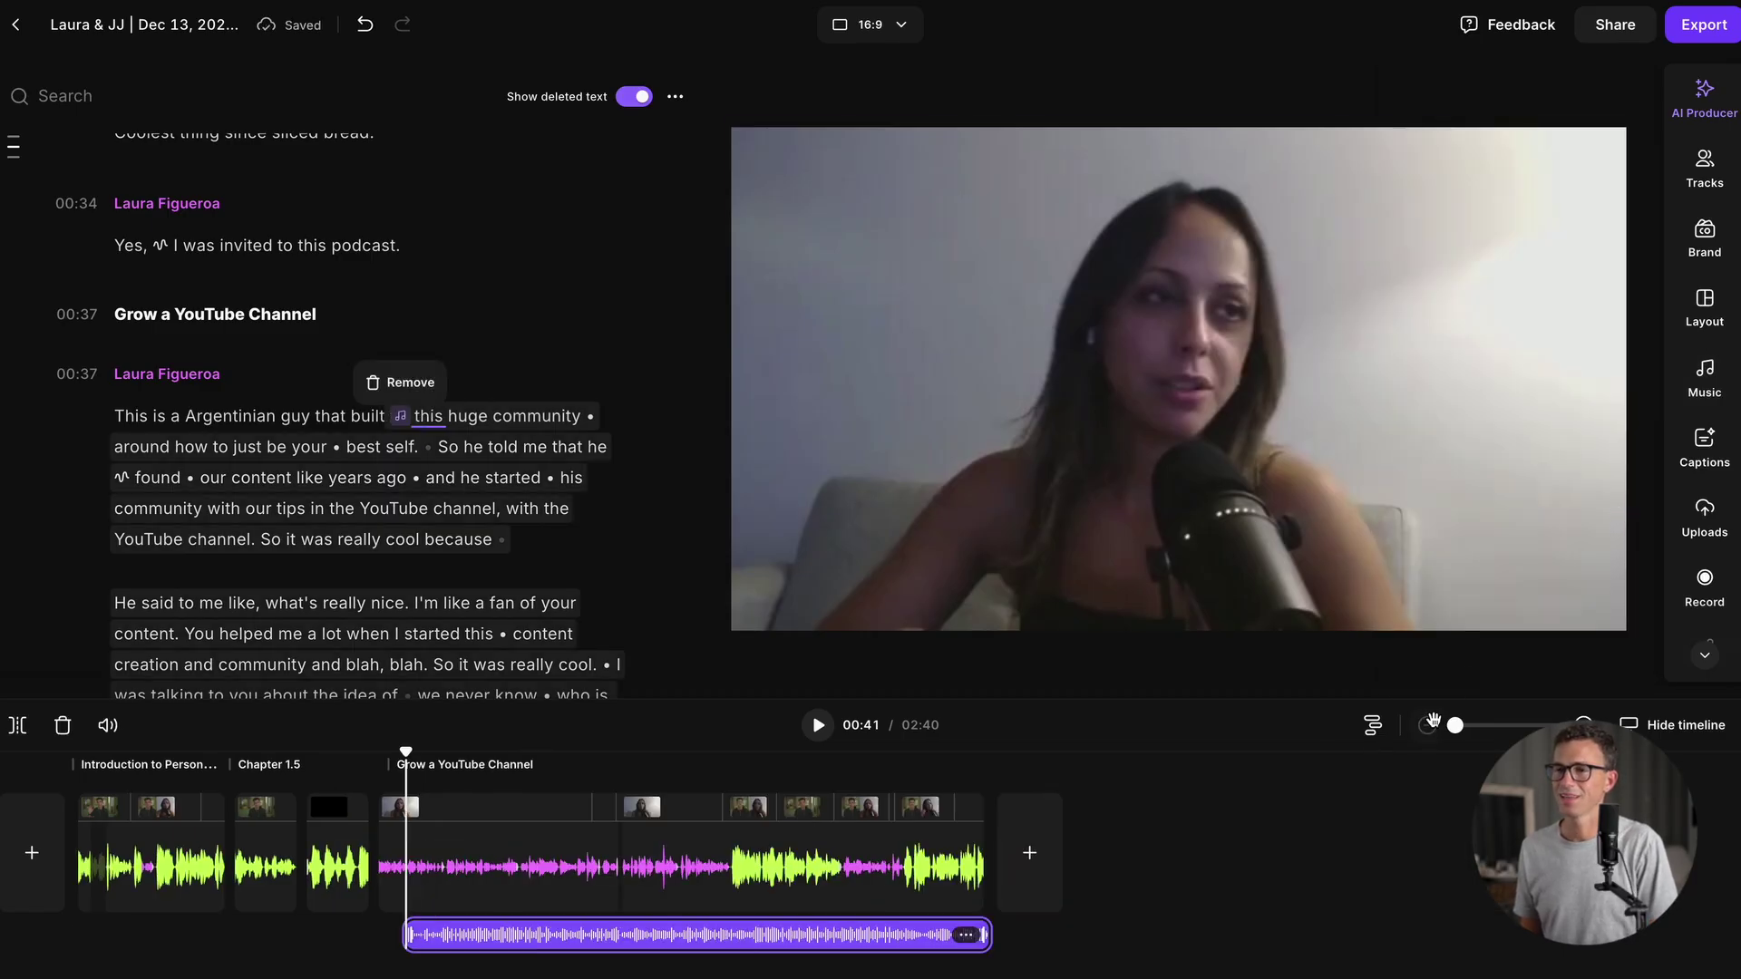
pyautogui.moveTo(986, 935); pyautogui.dragTo(472, 935)
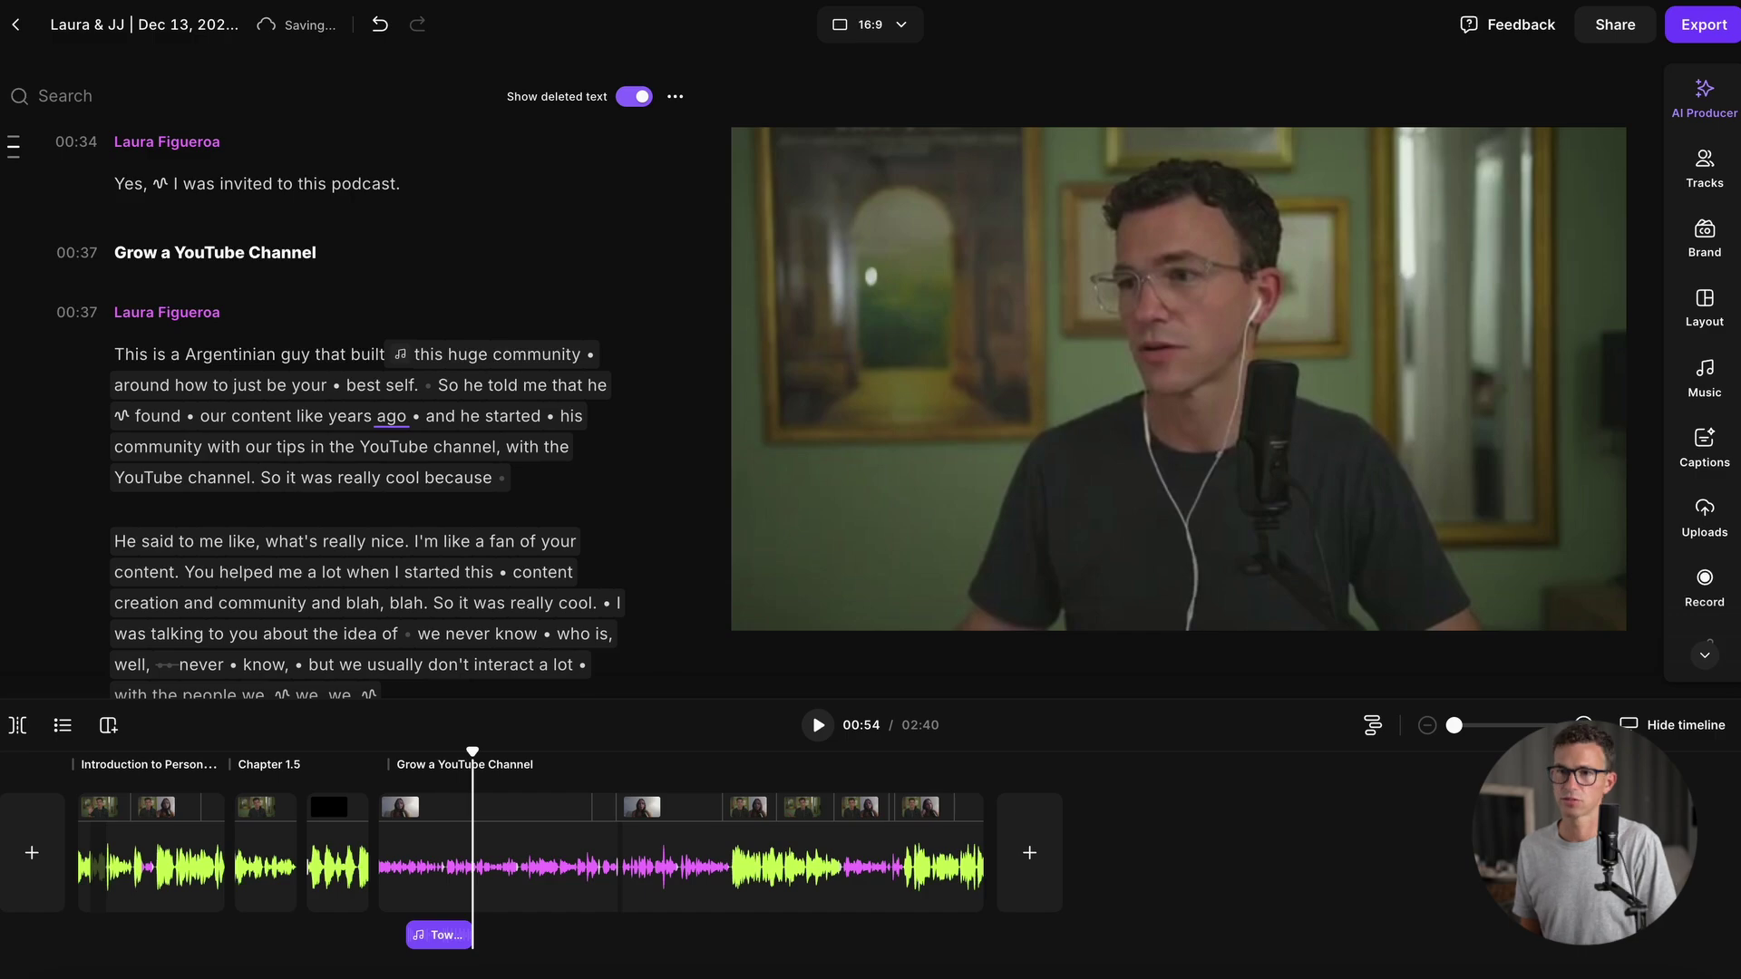
# Step: Set the music clip's volume to 18% with a 2s fade-in
pyautogui.click(448, 935)
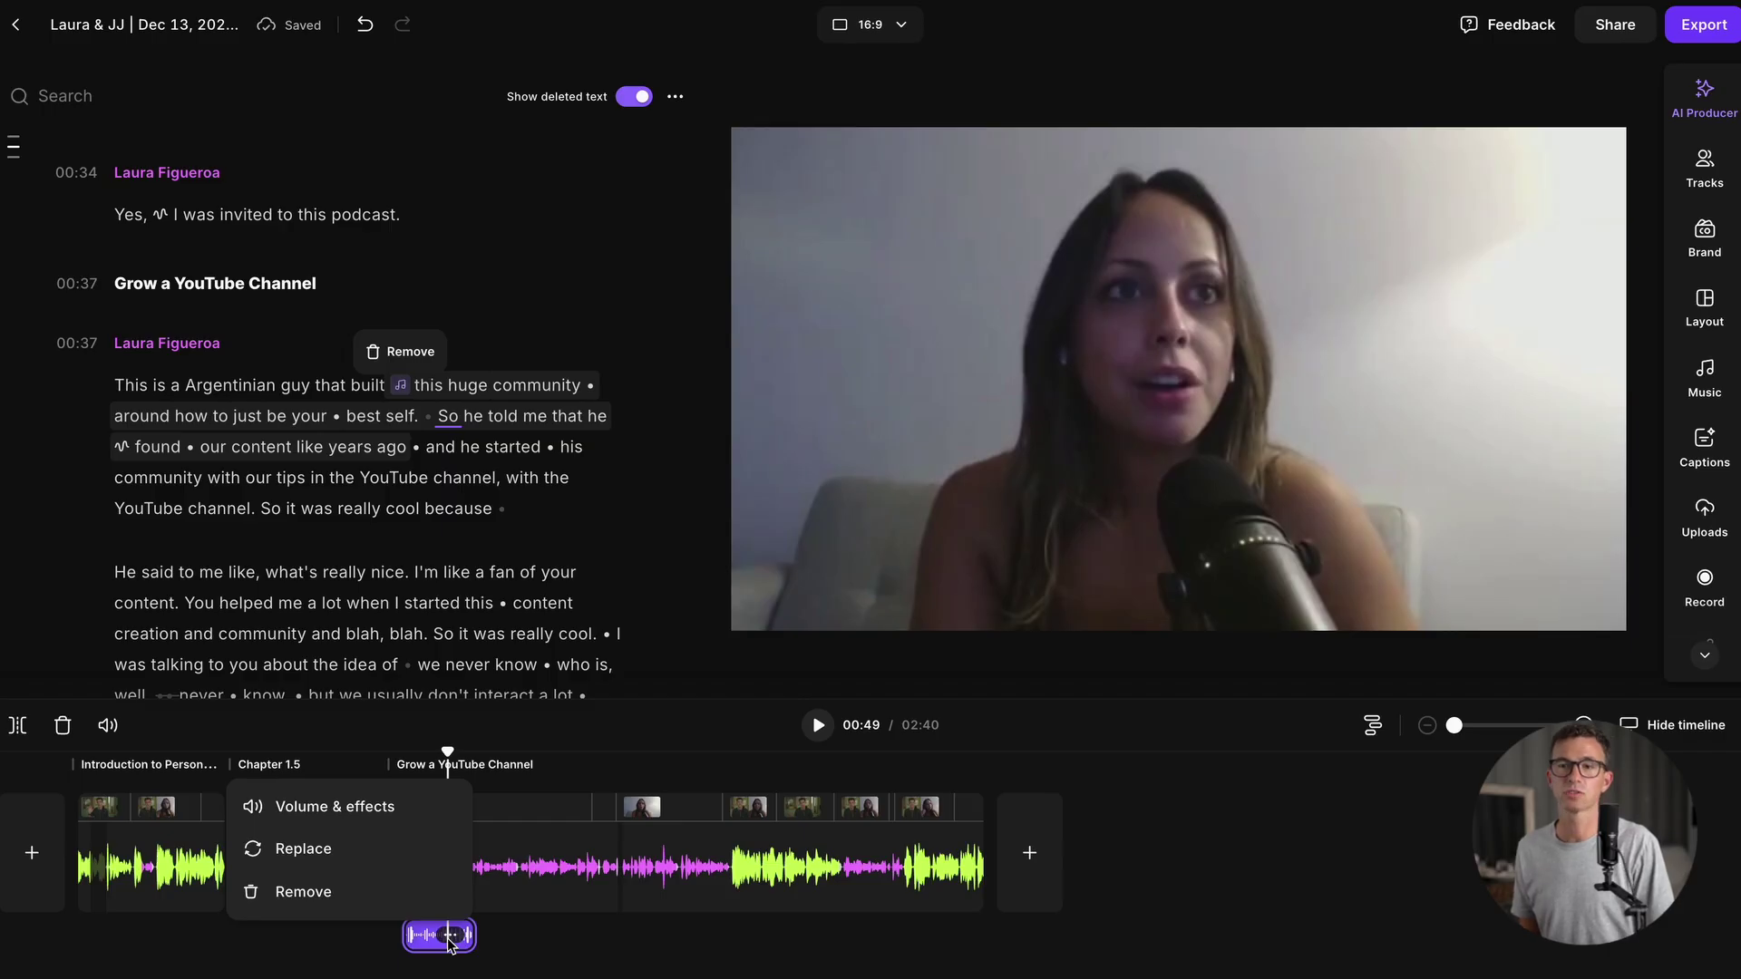
pyautogui.click(384, 817)
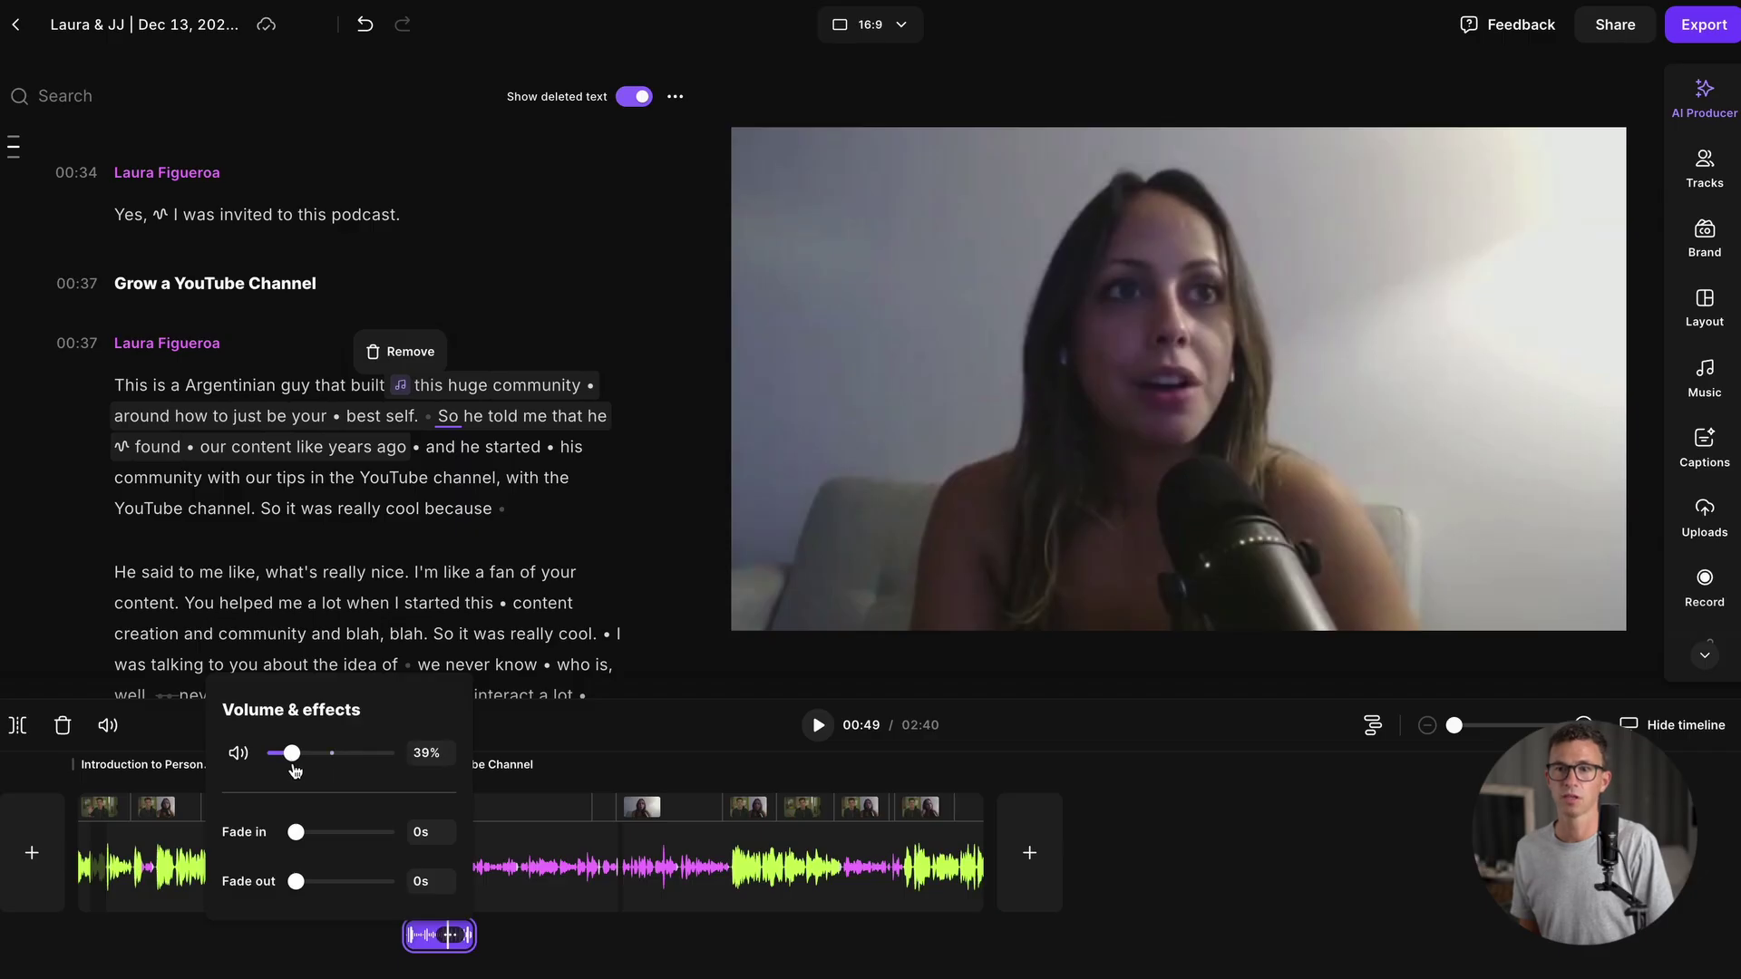
pyautogui.moveTo(288, 769); pyautogui.dragTo(279, 769)
pyautogui.moveTo(295, 831); pyautogui.dragTo(317, 832)
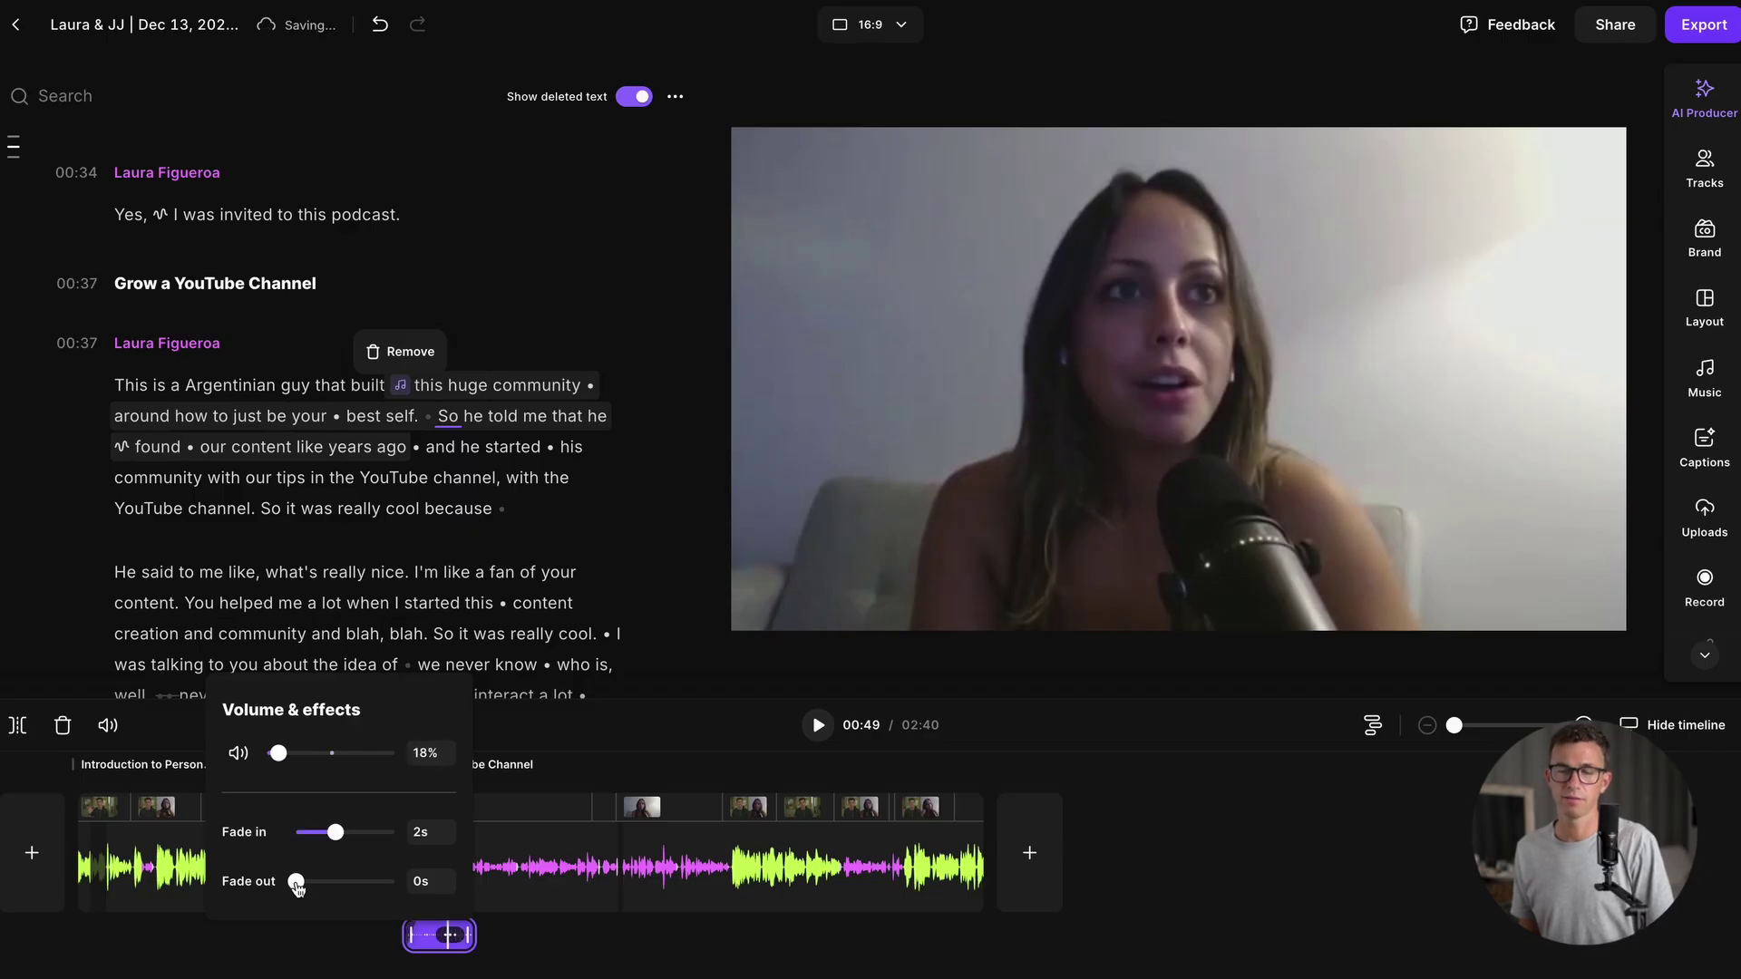
# Step: Add captions using the white preset with purple word highlight
pyautogui.click(1705, 444)
pyautogui.click(1496, 188)
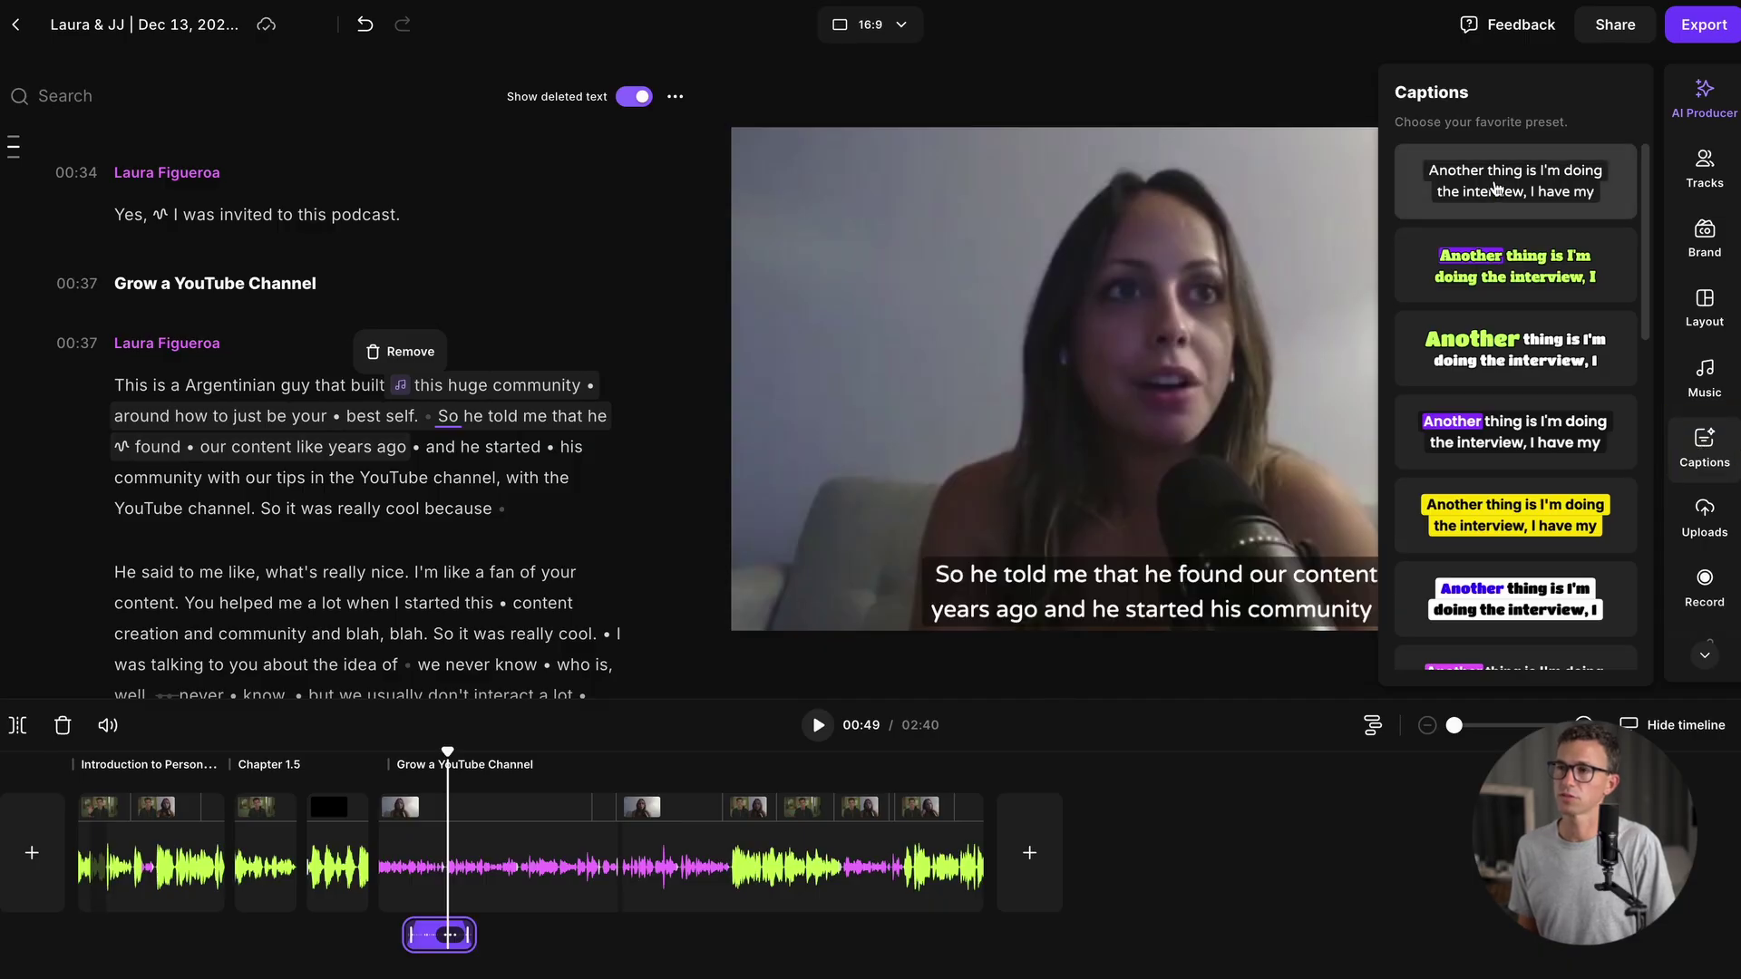
pyautogui.click(1505, 269)
pyautogui.click(1516, 424)
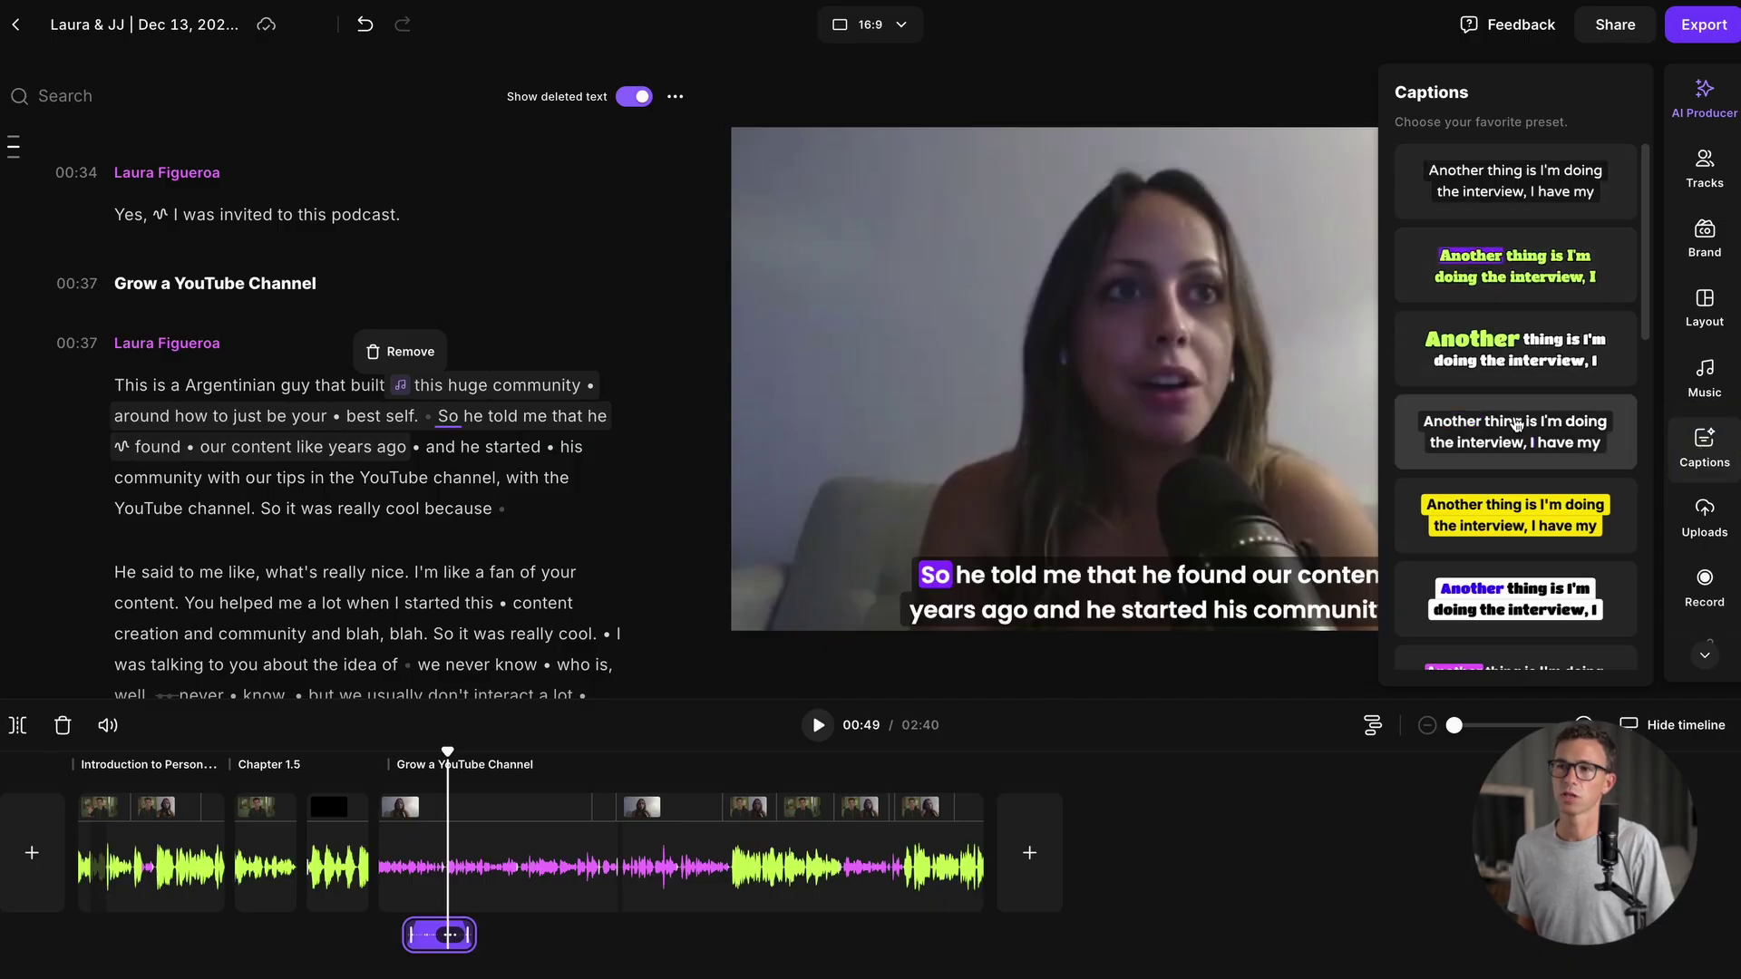
# Step: Change the caption font to Montserrat
pyautogui.click(1115, 580)
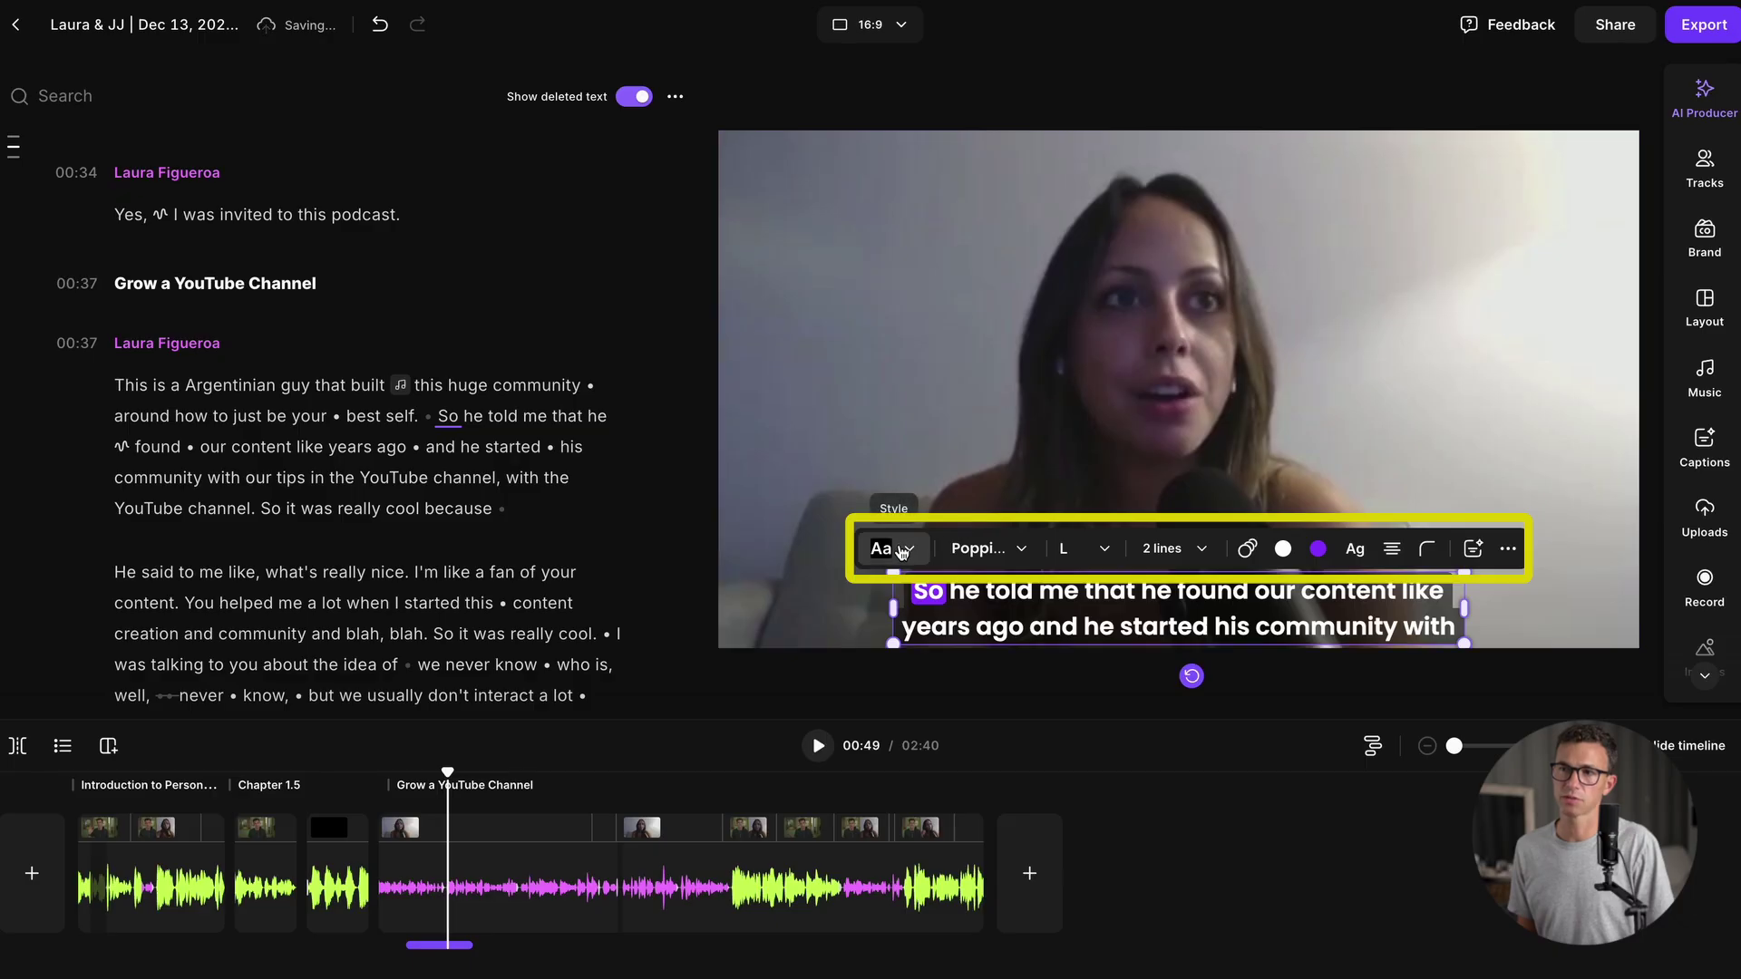
pyautogui.click(903, 547)
pyautogui.click(990, 545)
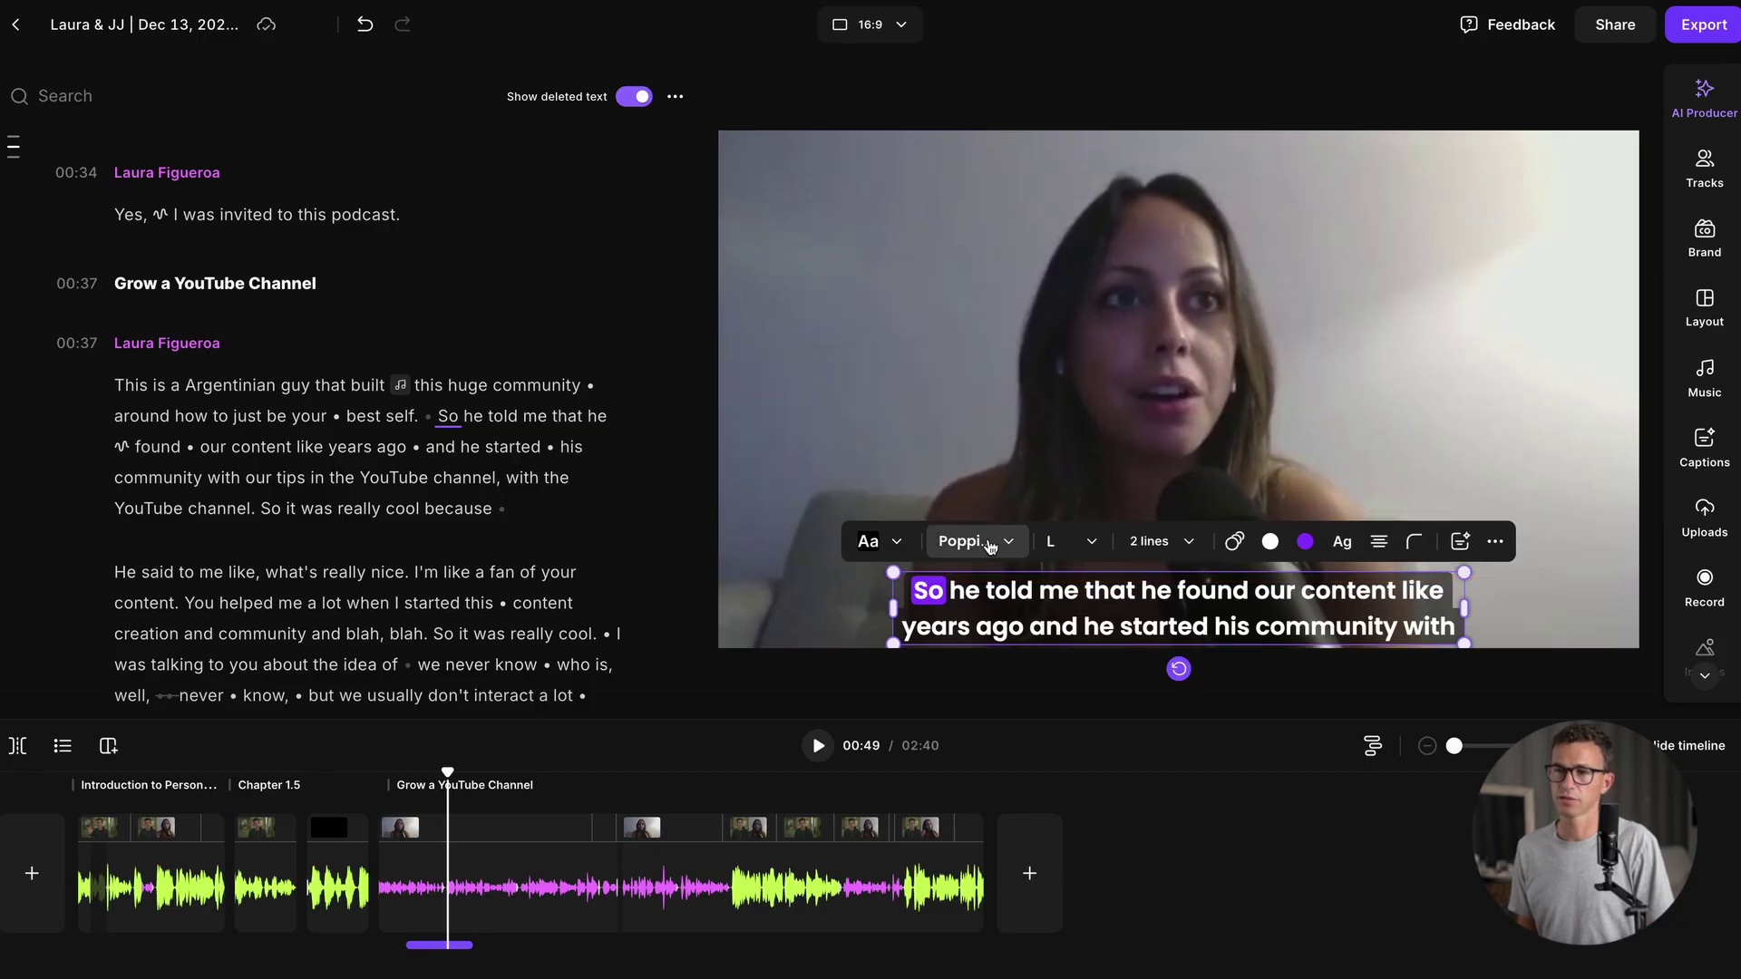
pyautogui.click(1008, 542)
pyautogui.click(934, 296)
# Step: Make the word highlight orange, then remove the captions from the caption presets
pyautogui.click(1087, 542)
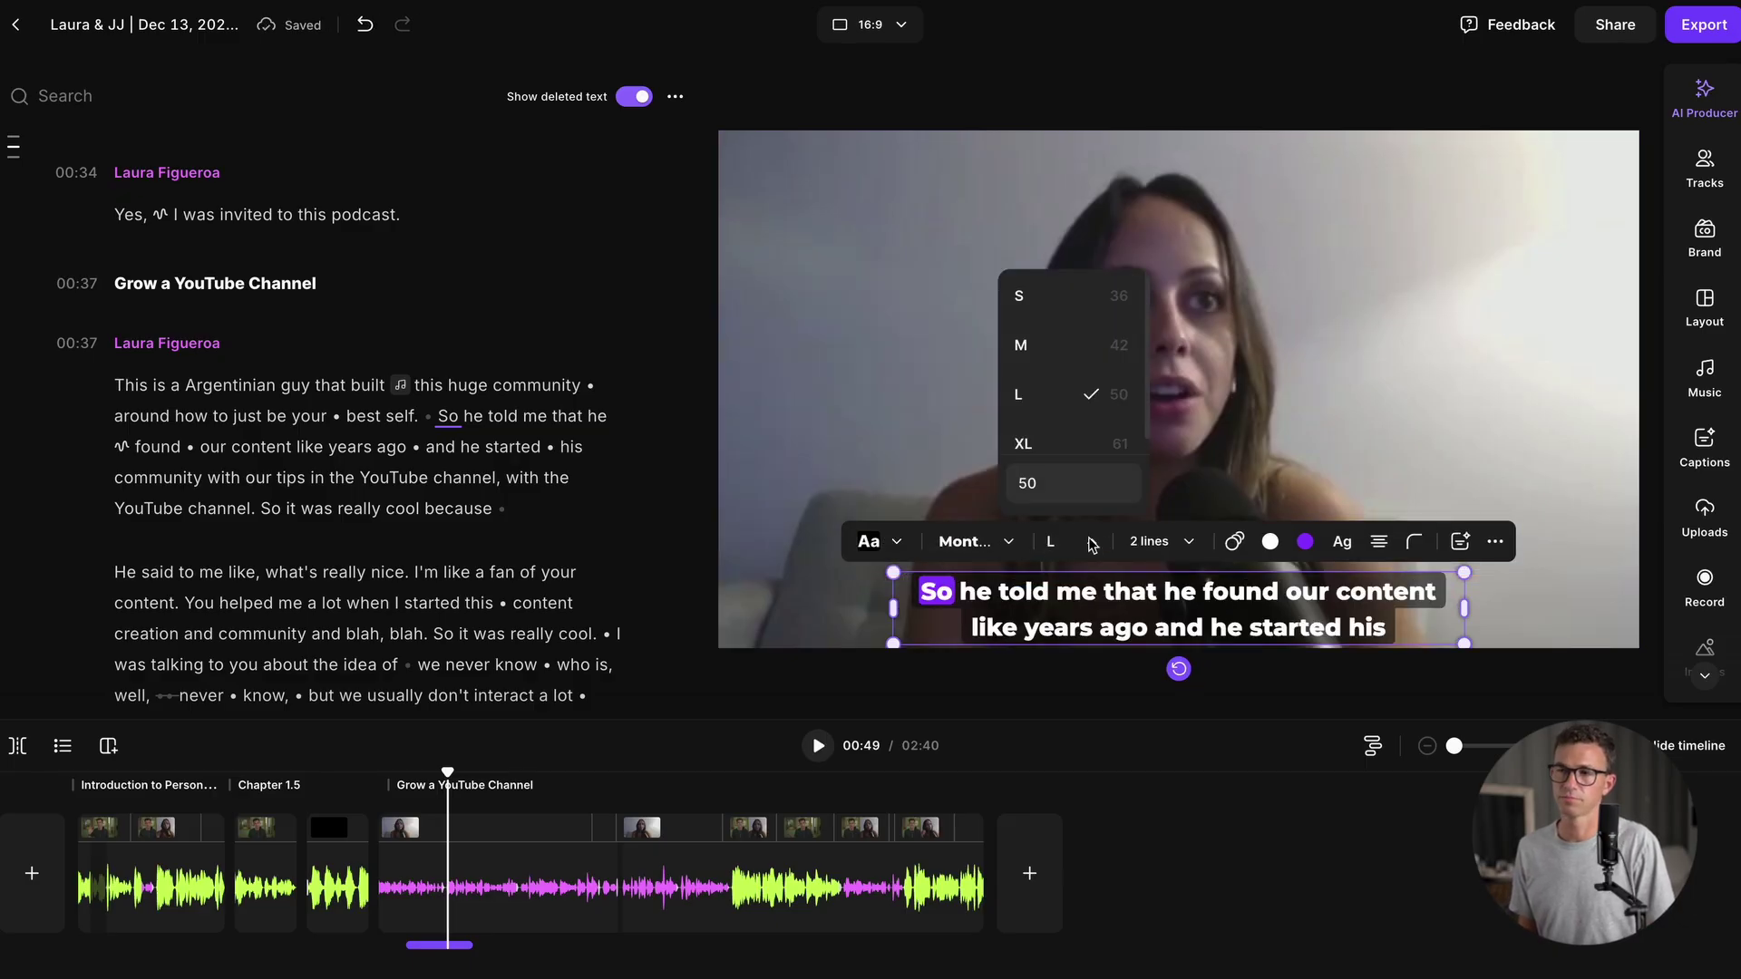
pyautogui.click(1189, 542)
pyautogui.click(1188, 542)
pyautogui.click(1306, 542)
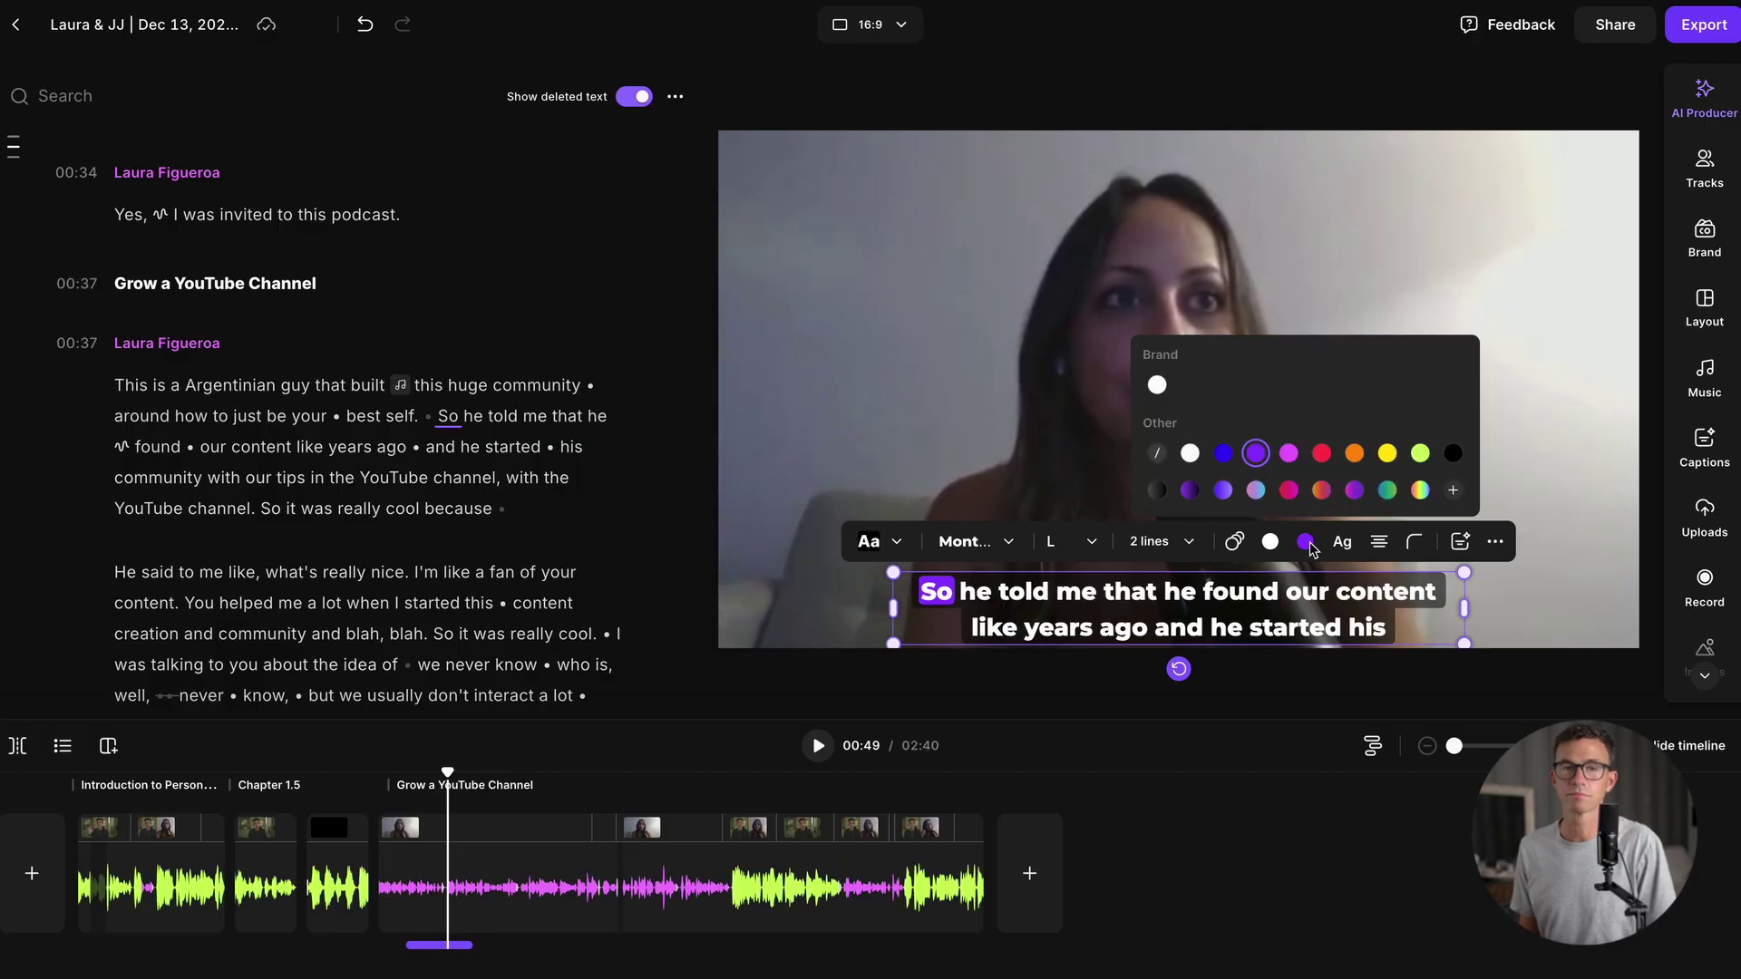
pyautogui.click(1353, 453)
pyautogui.click(1224, 415)
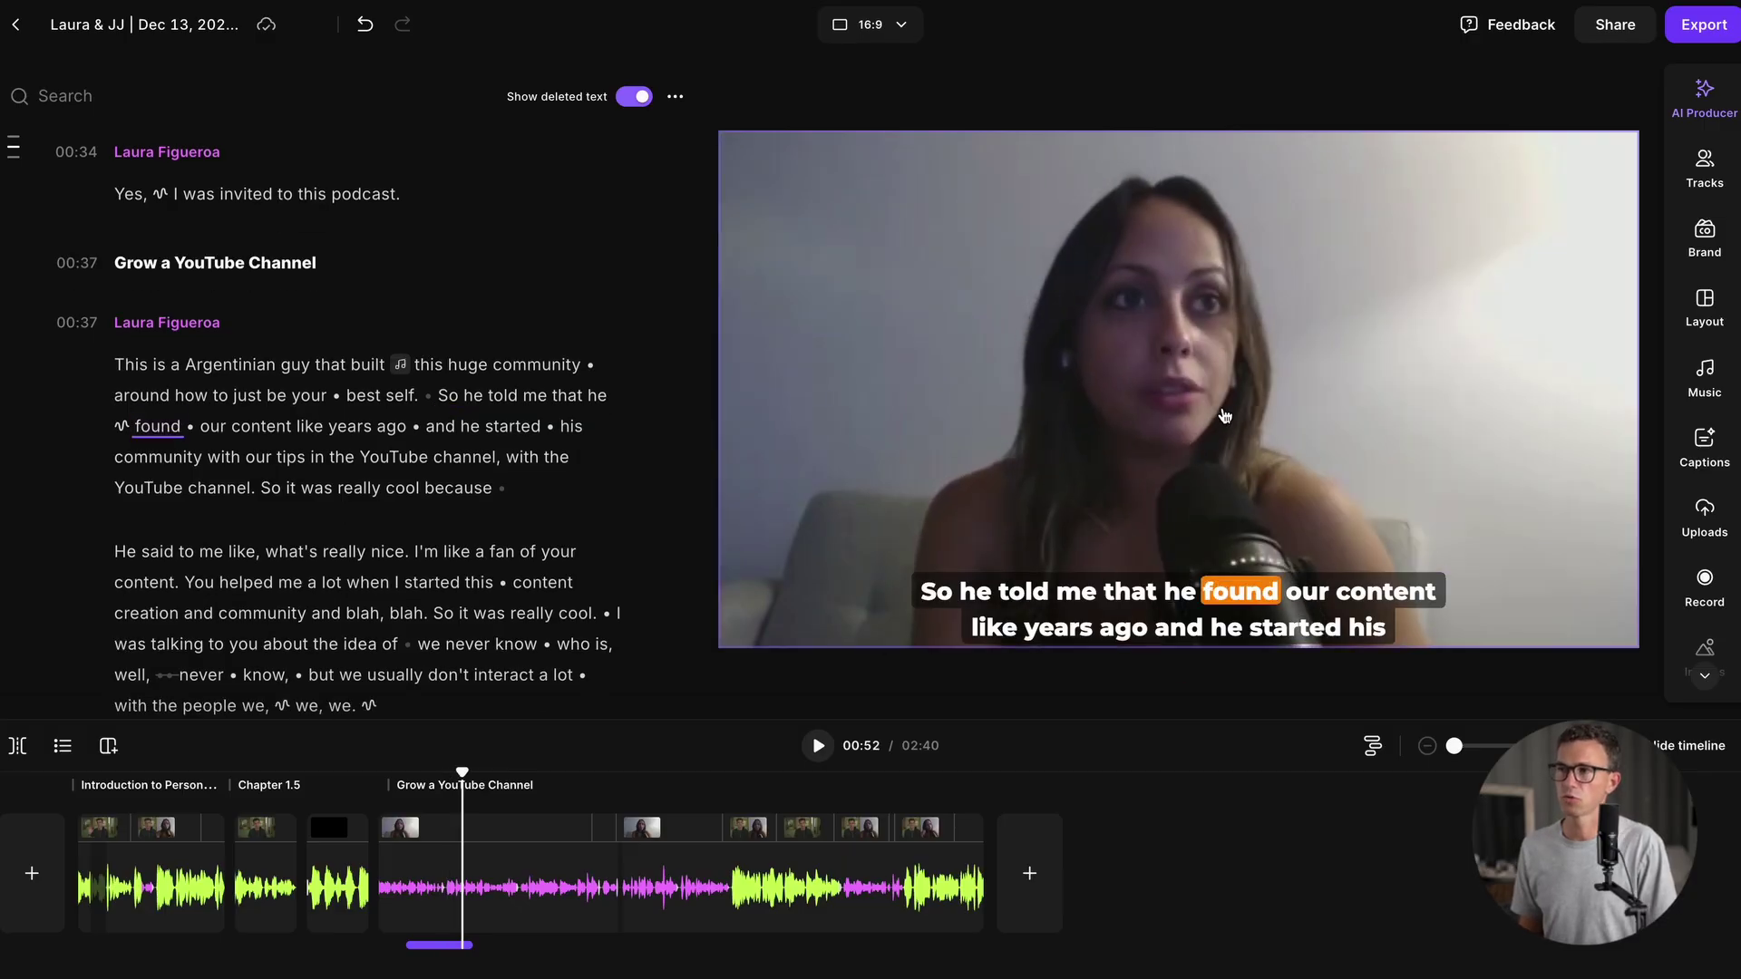
pyautogui.click(1692, 443)
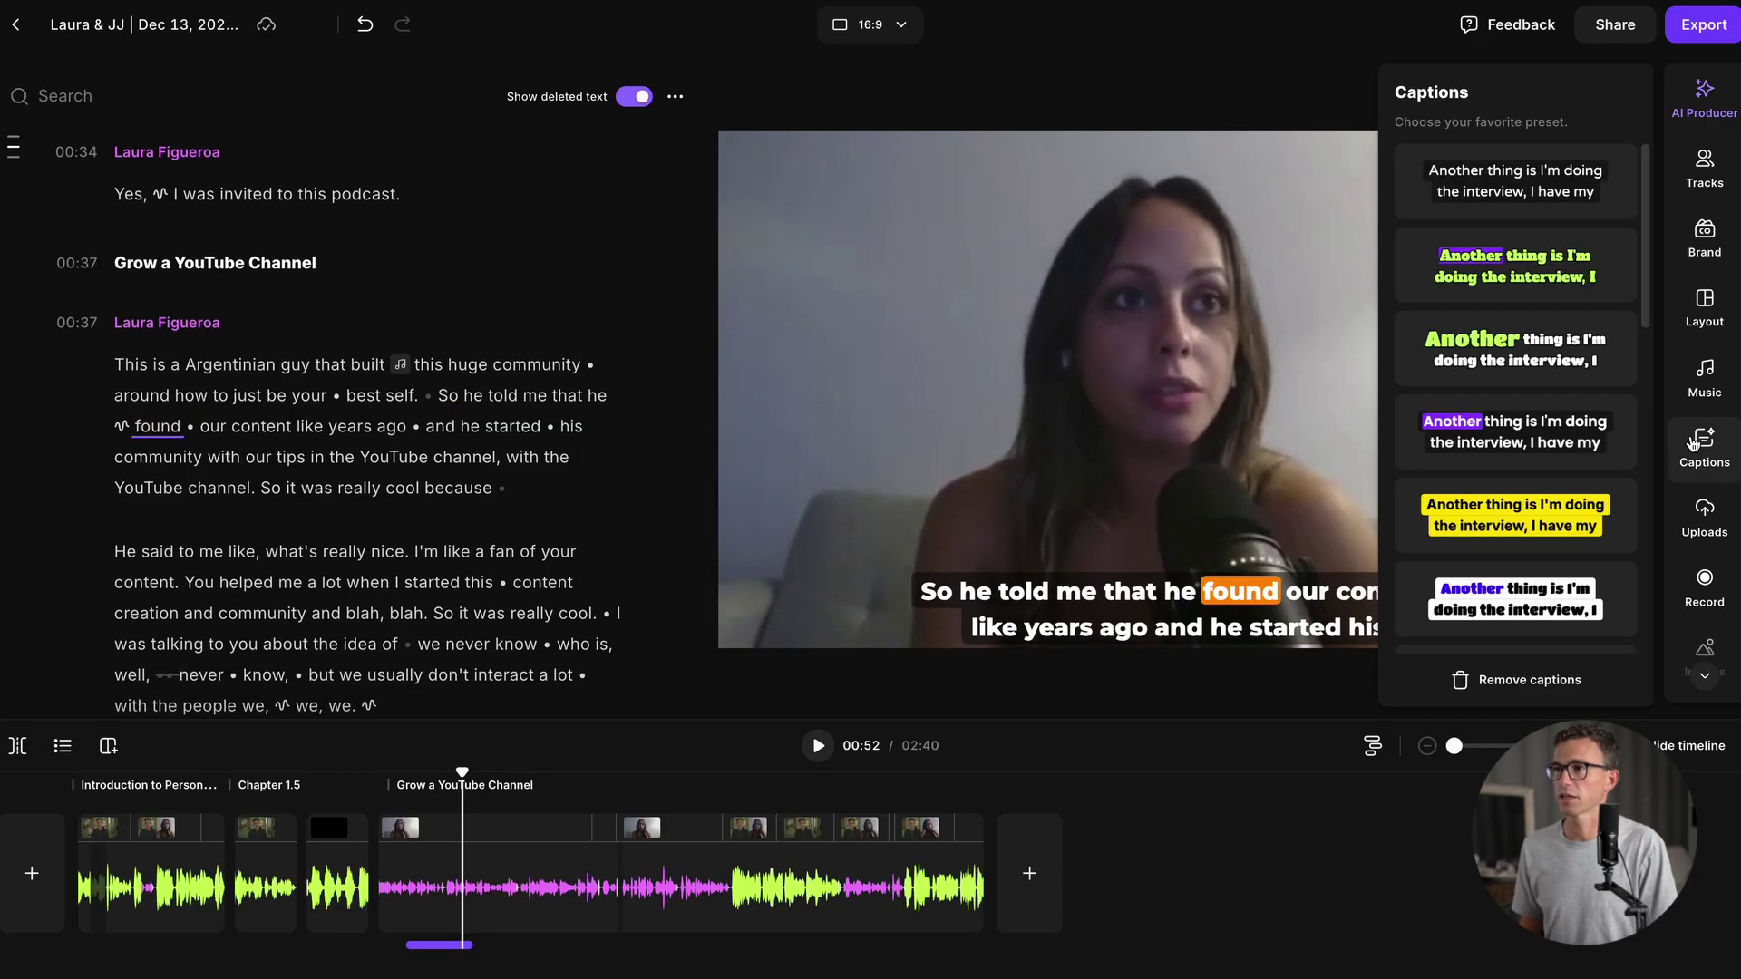
pyautogui.click(1524, 681)
# Step: Browse the Uploads library, then search images for 'bread' and add the sliced-bread image
pyautogui.click(1703, 508)
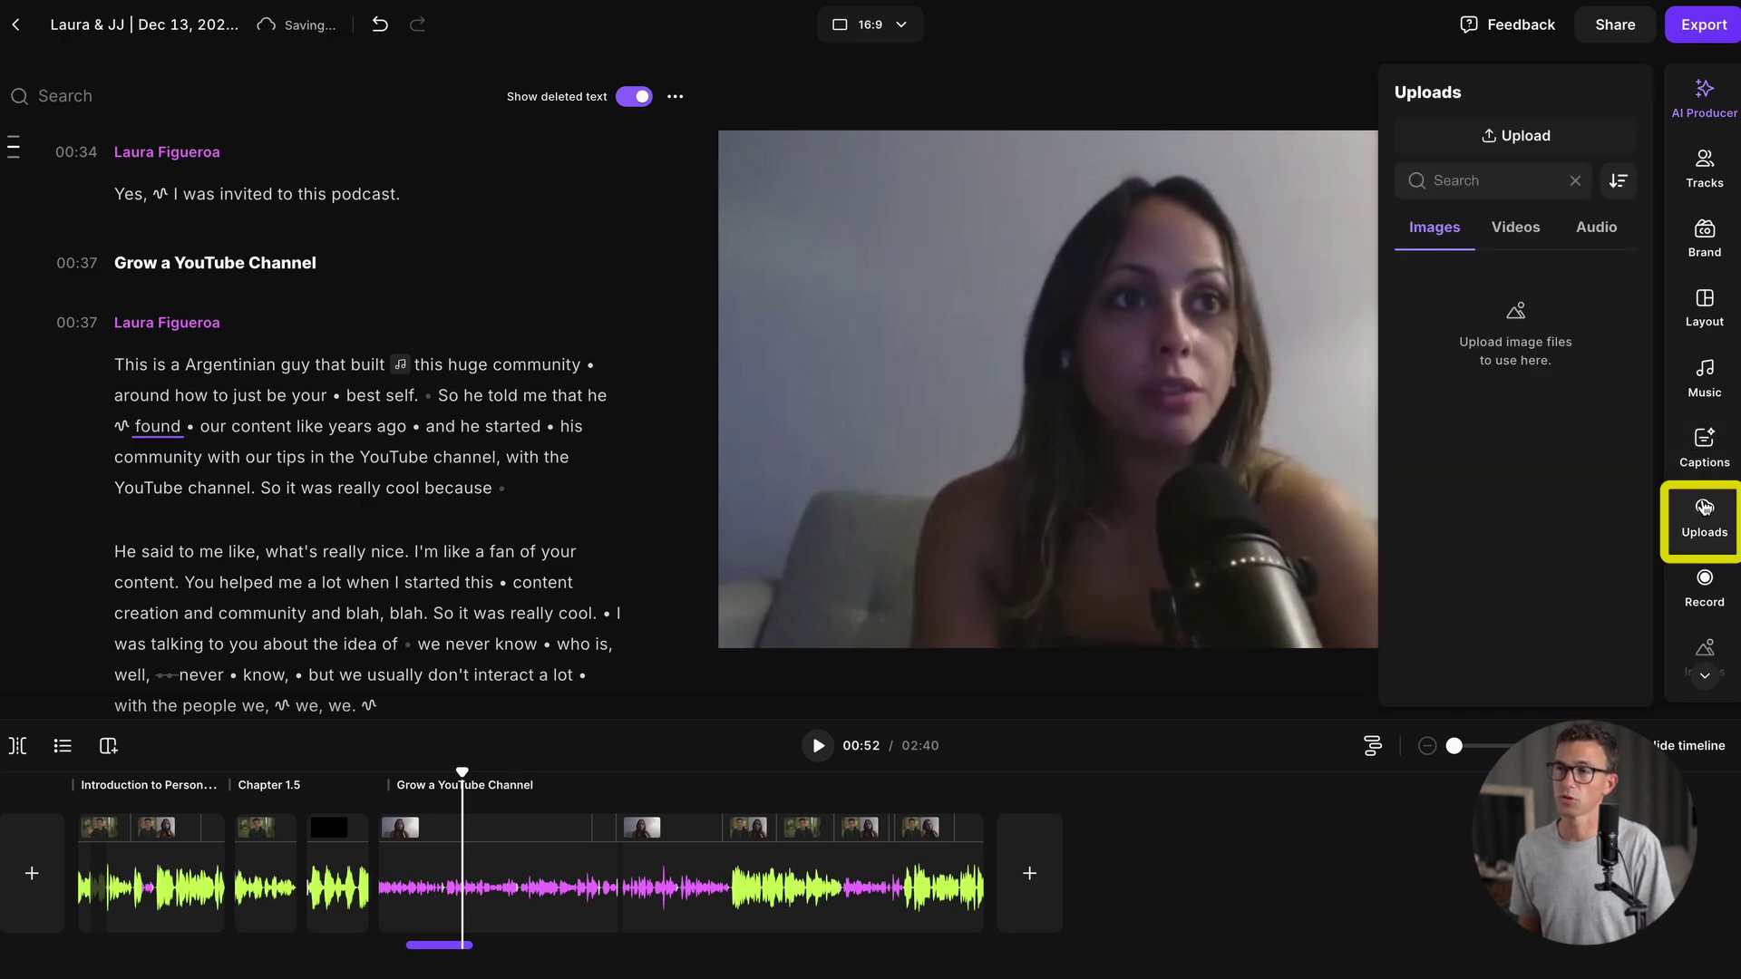
pyautogui.click(1512, 227)
pyautogui.click(1592, 233)
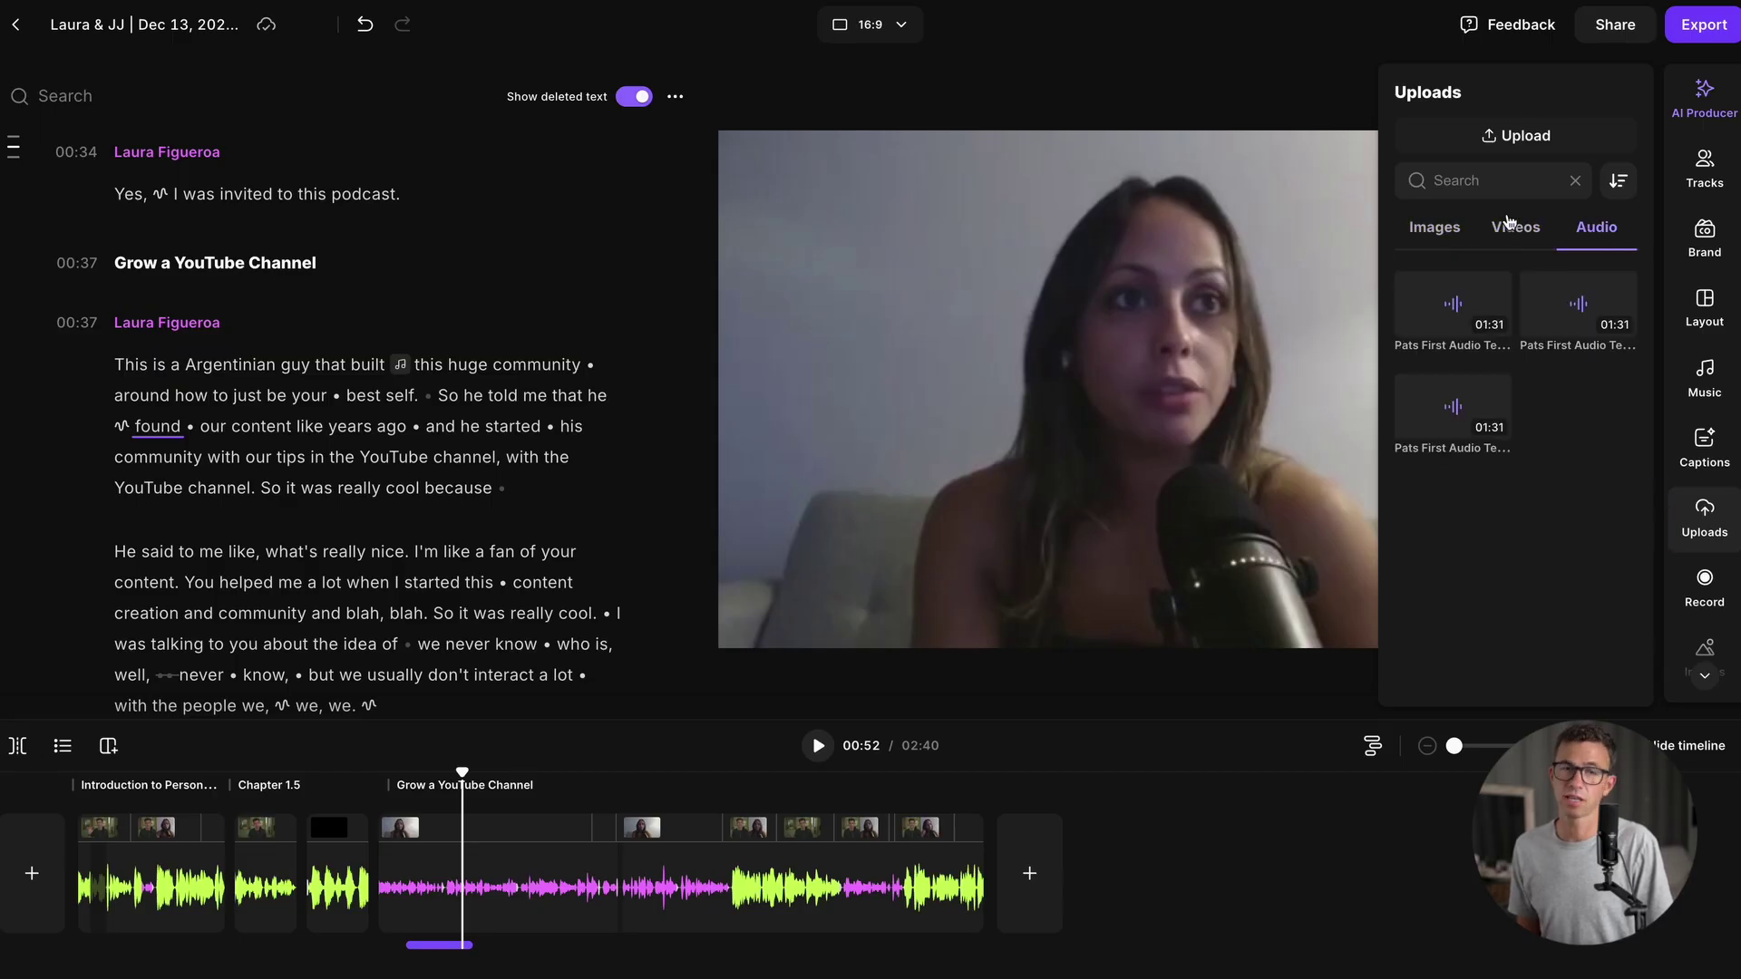
pyautogui.scroll(-1, 1701, 585)
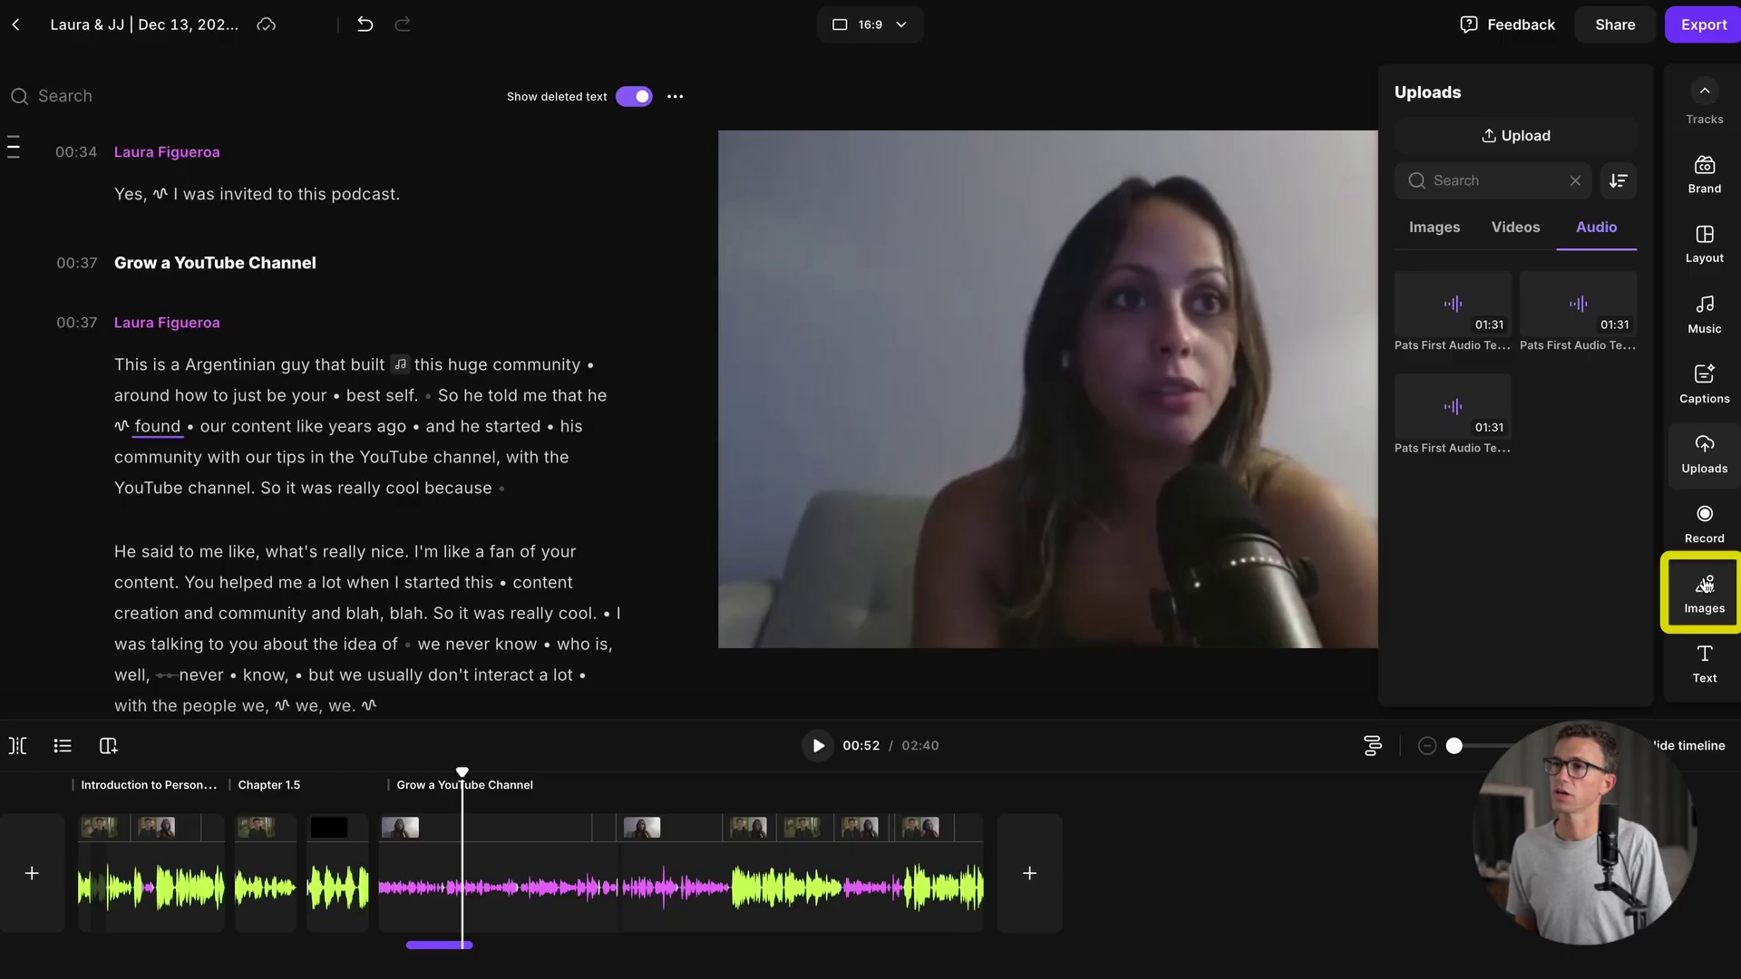
pyautogui.click(1706, 587)
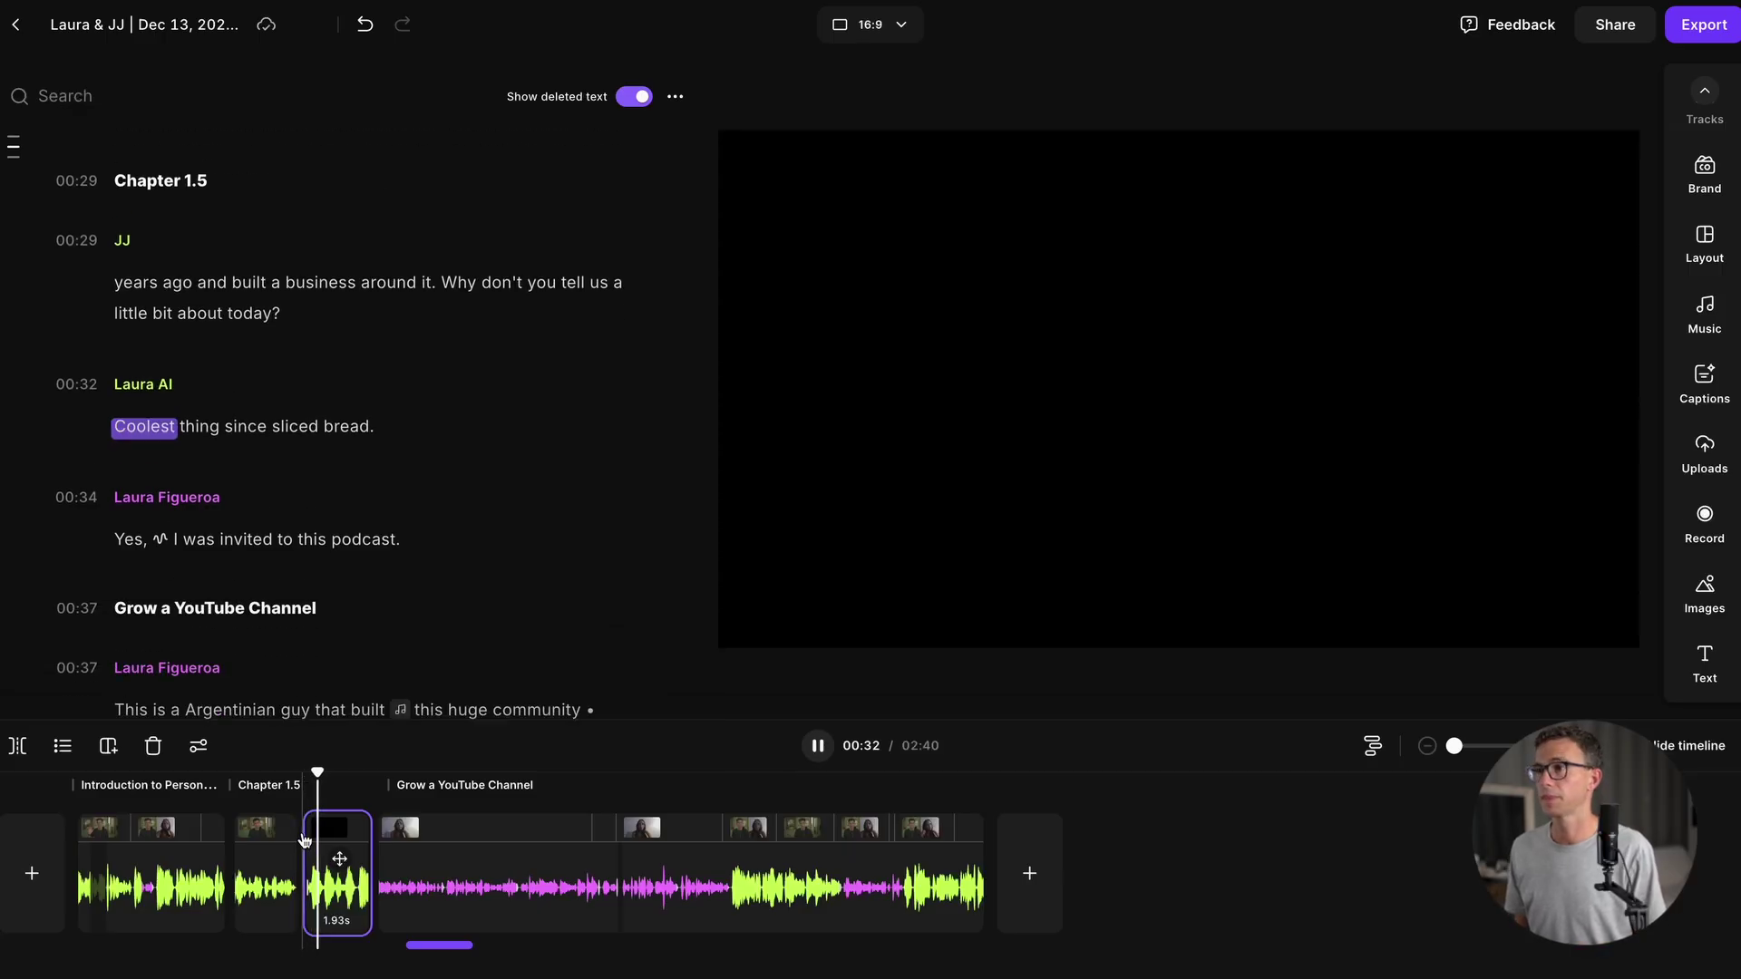
pyautogui.click(1704, 593)
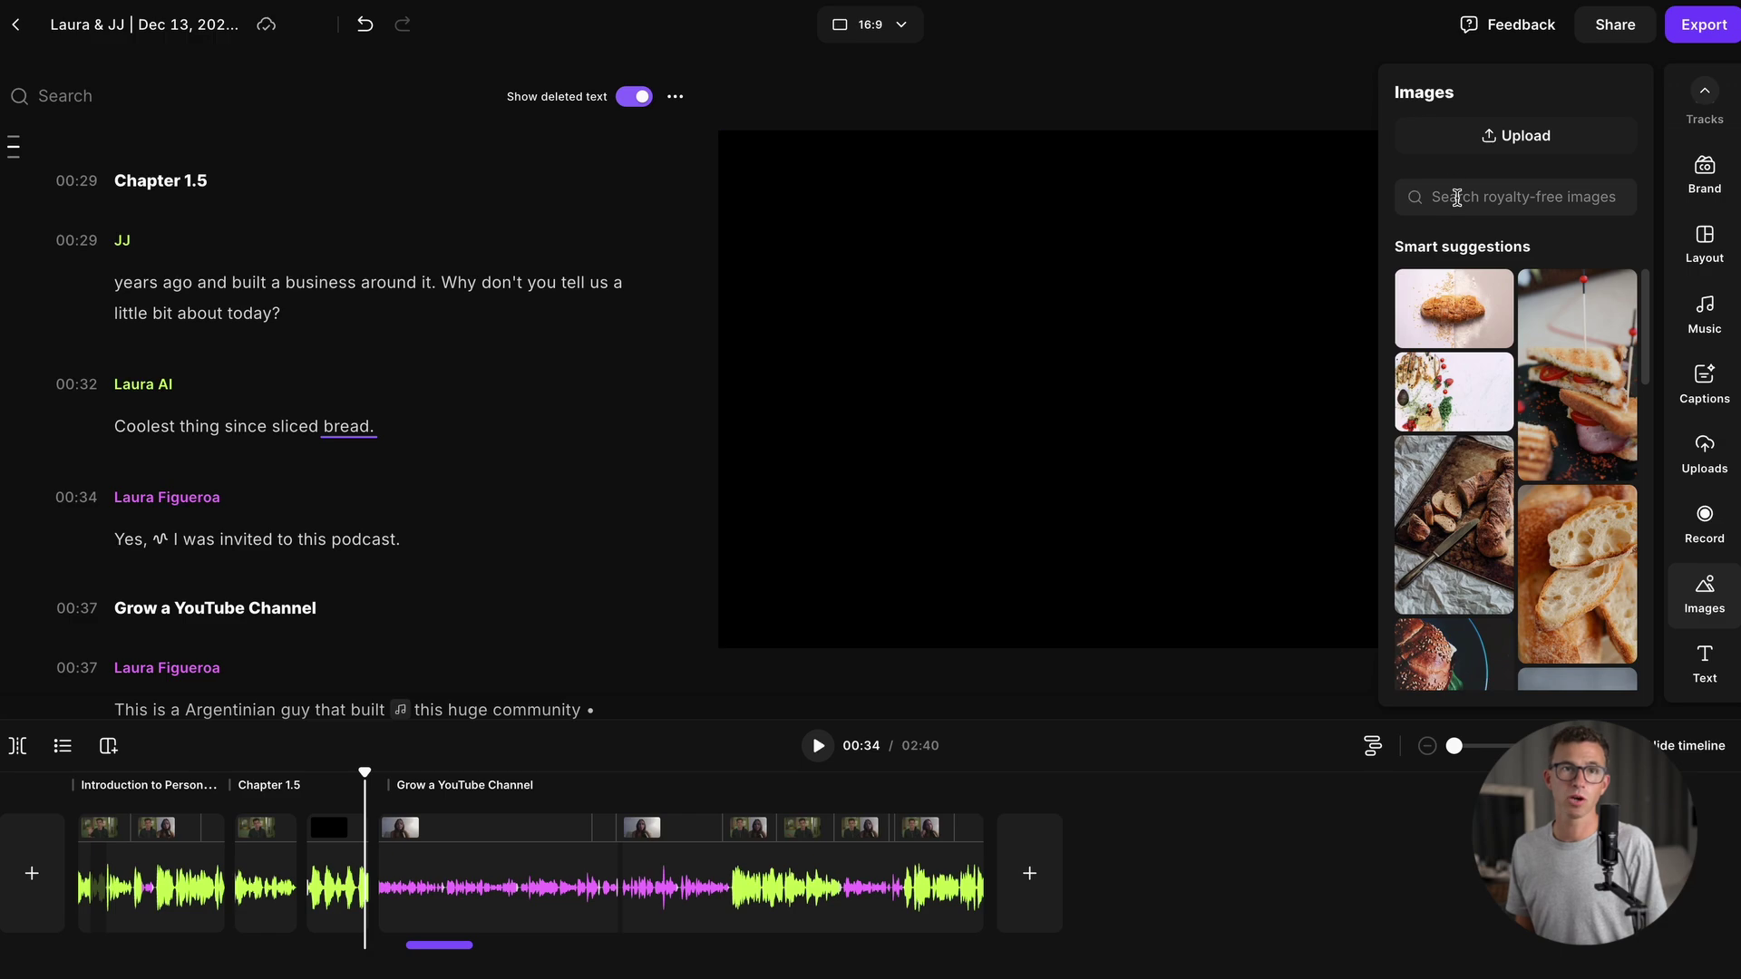
pyautogui.click(1457, 198)
pyautogui.write('bread')
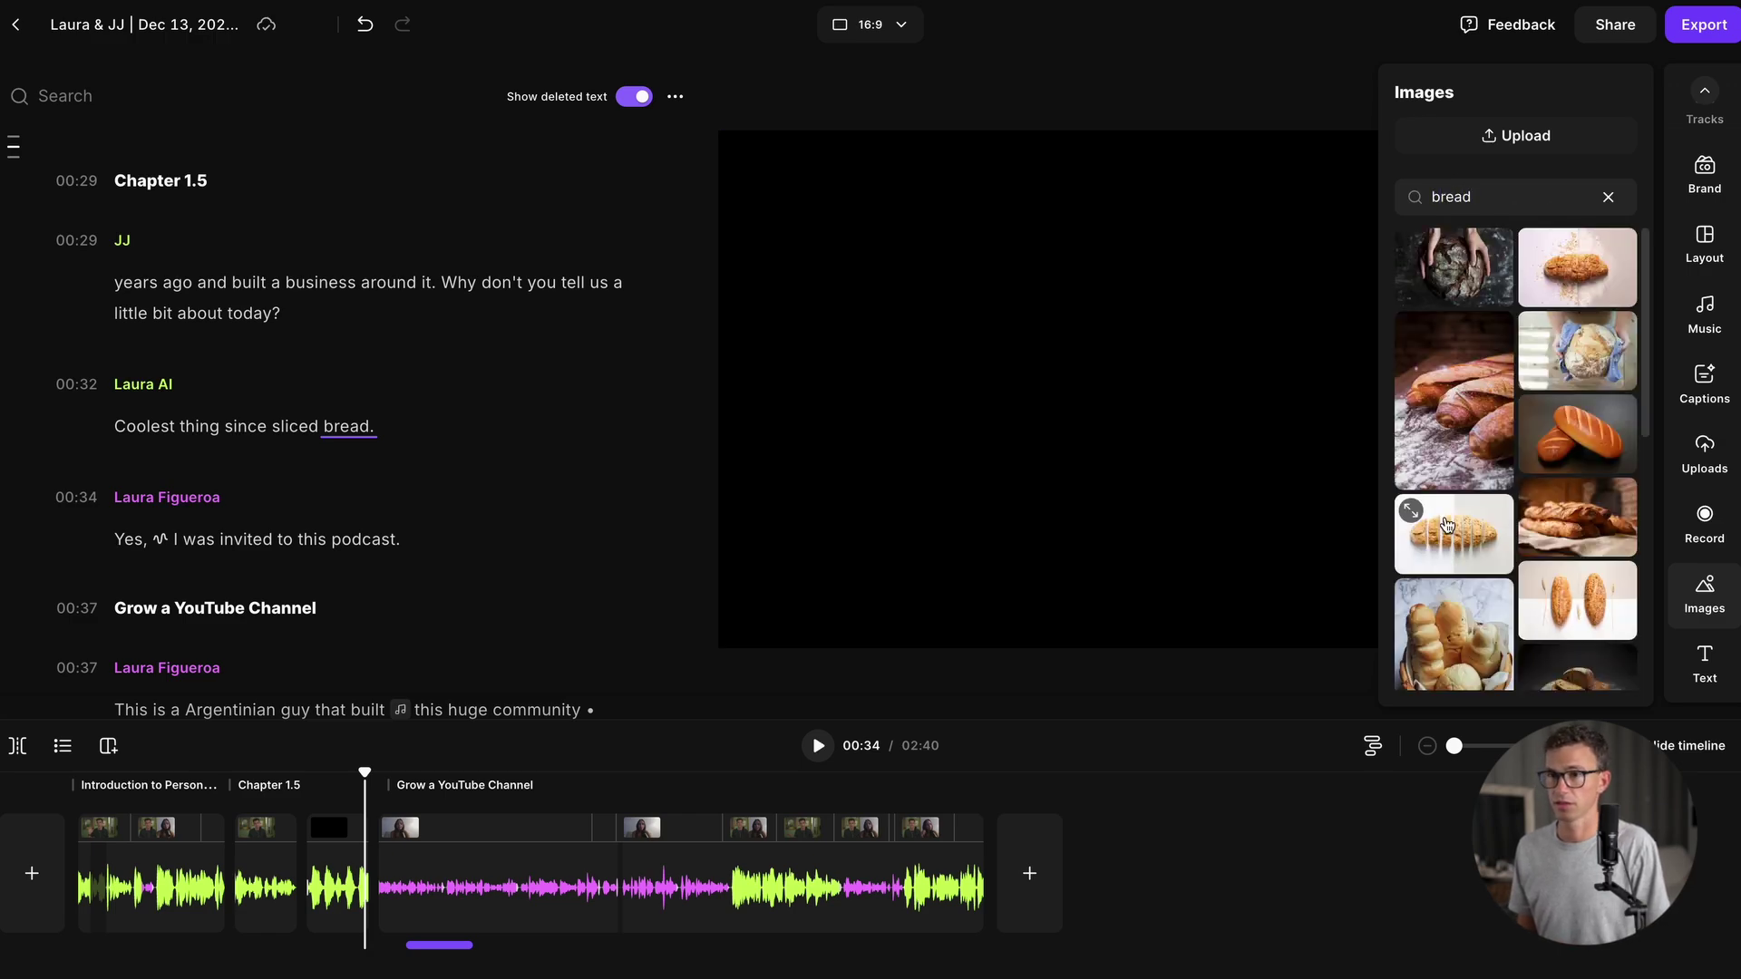
pyautogui.click(1447, 526)
# Step: Stretch the bread image to fill the frame, start it at about 00:31.9, and play back
pyautogui.moveTo(953, 225); pyautogui.dragTo(737, 150)
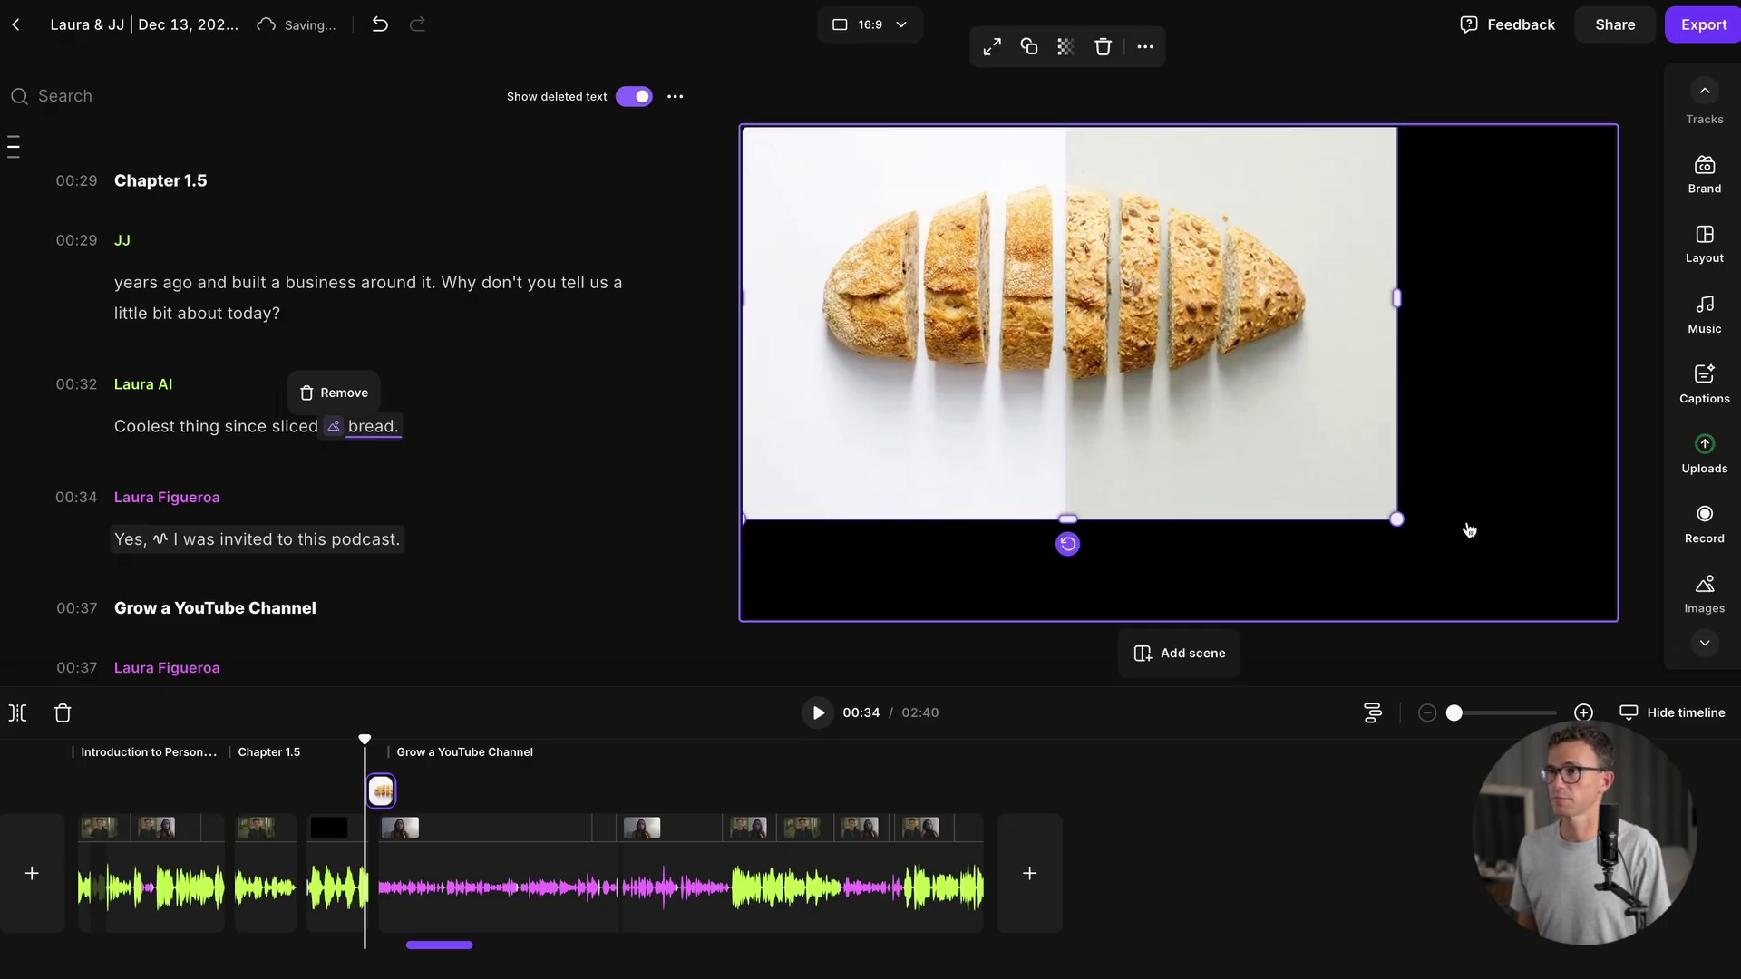
pyautogui.moveTo(1397, 519); pyautogui.dragTo(1678, 702)
pyautogui.moveTo(1191, 398); pyautogui.dragTo(1172, 414)
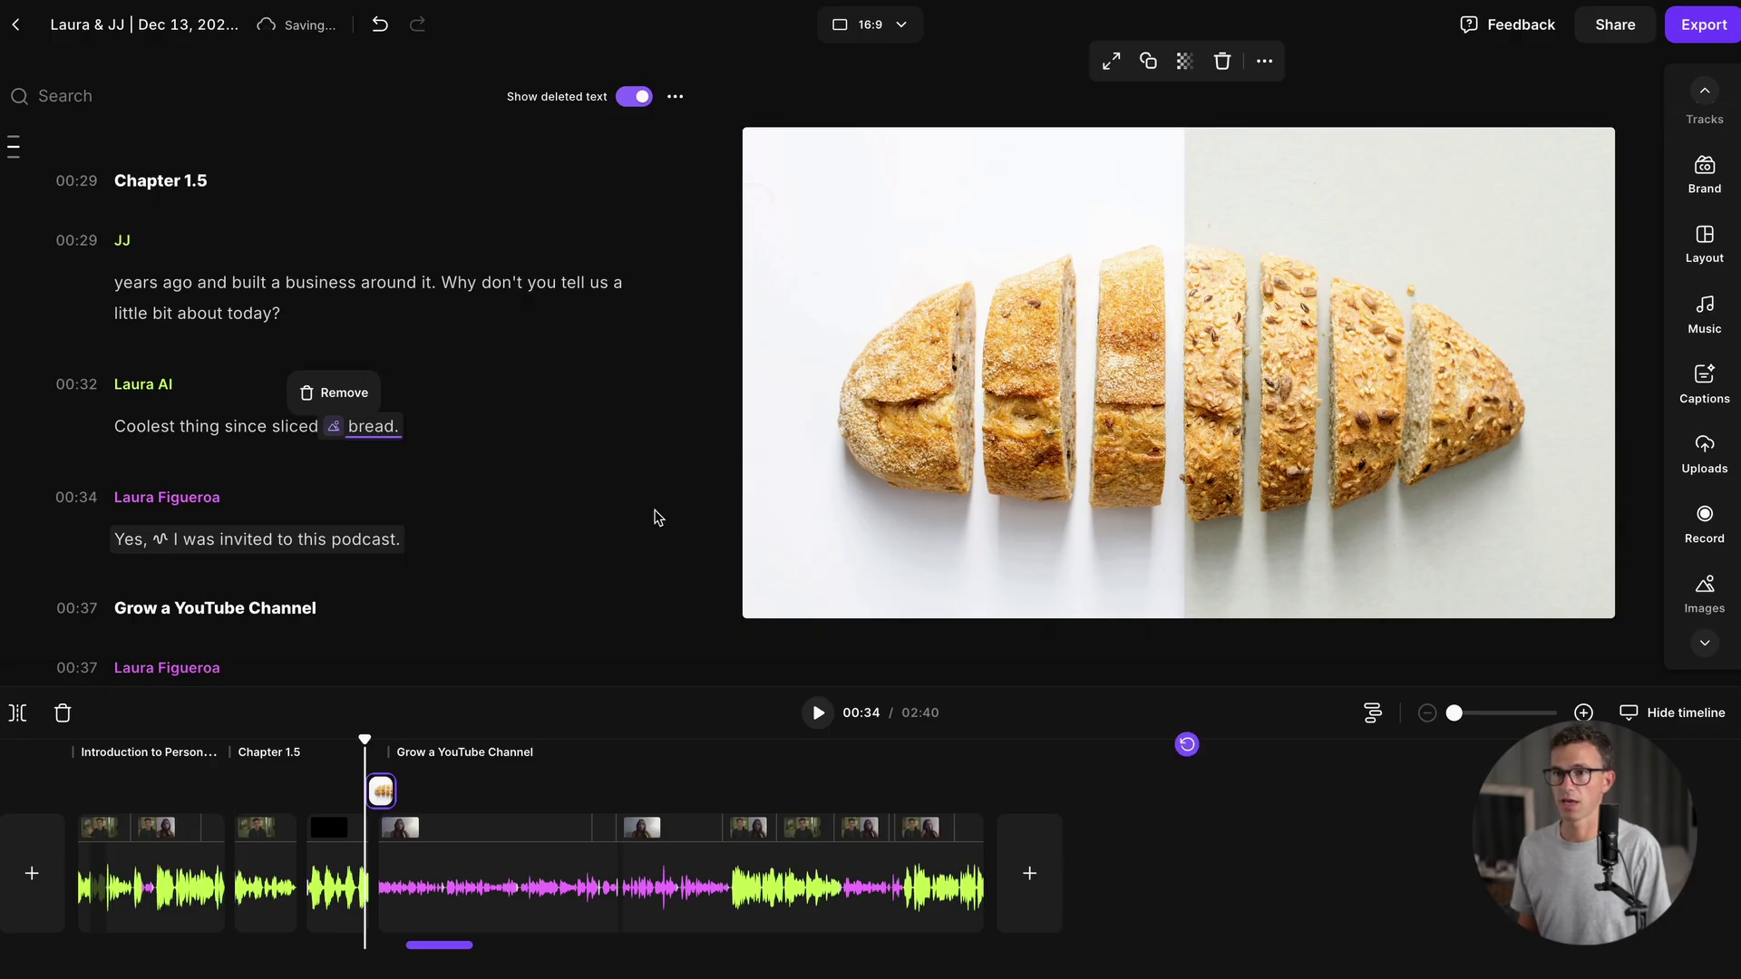
pyautogui.moveTo(368, 790); pyautogui.dragTo(314, 797)
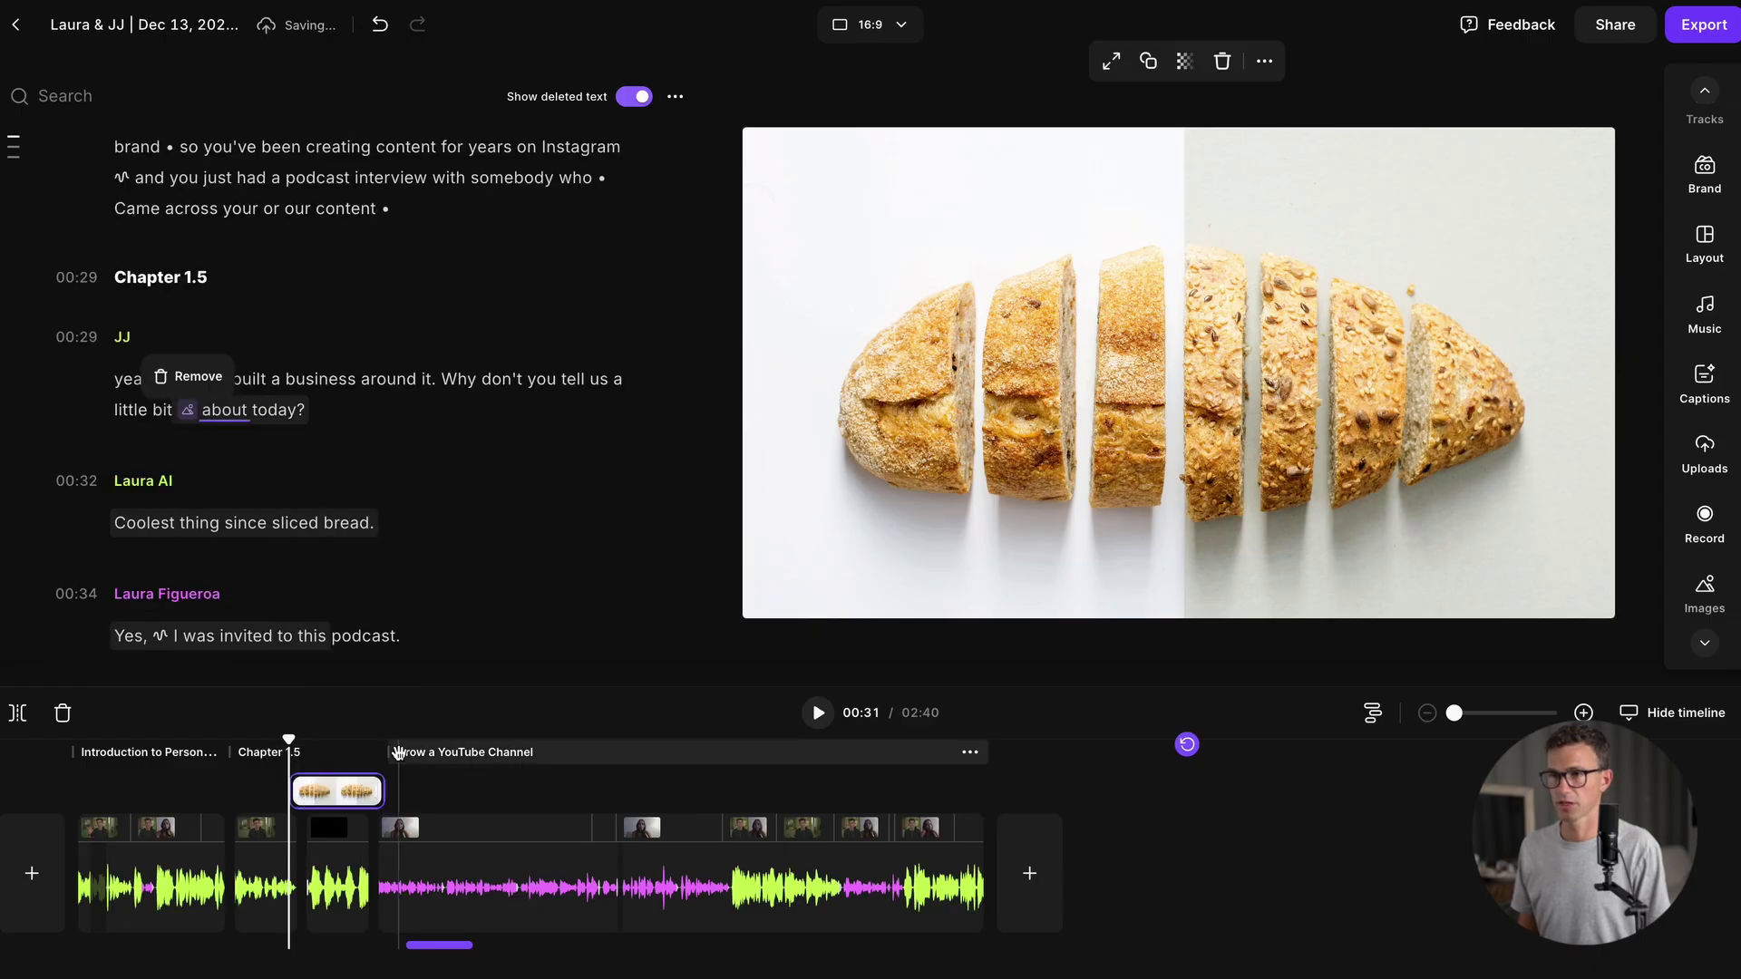
pyautogui.click(1255, 780)
pyautogui.scroll(2, 1255, 781)
pyautogui.press('space')
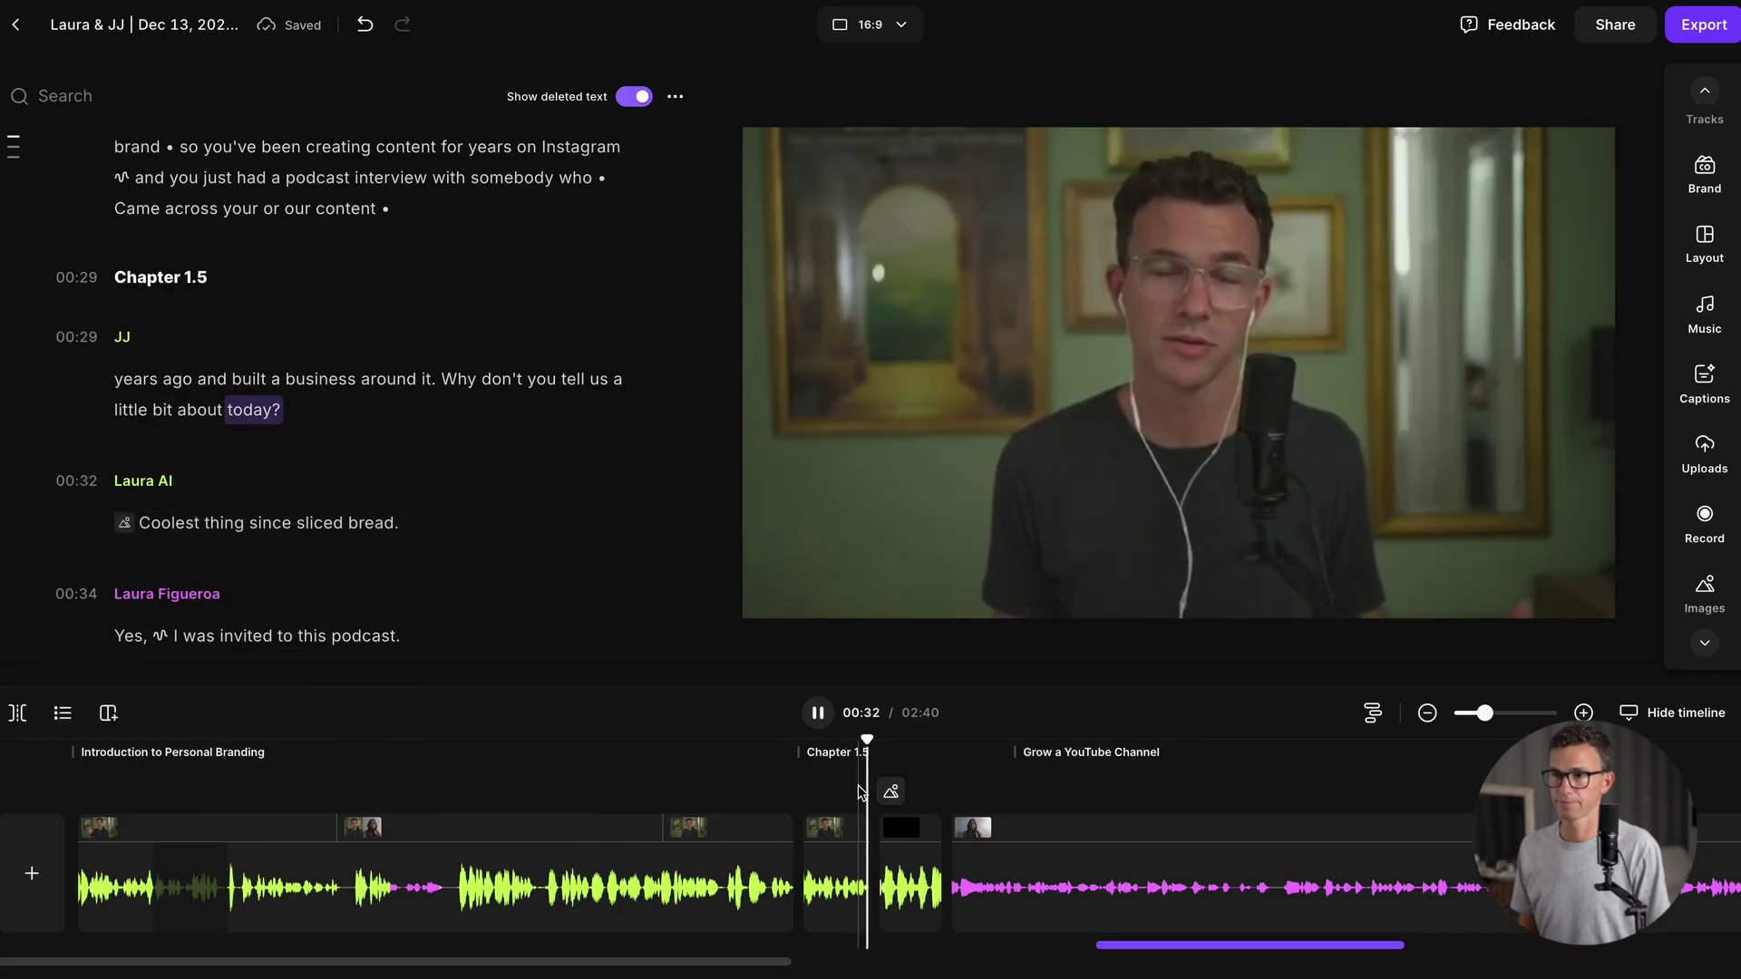
# Step: Add a Hello world text at the frame's bottom and show the transcript's download and copy options
pyautogui.click(1705, 643)
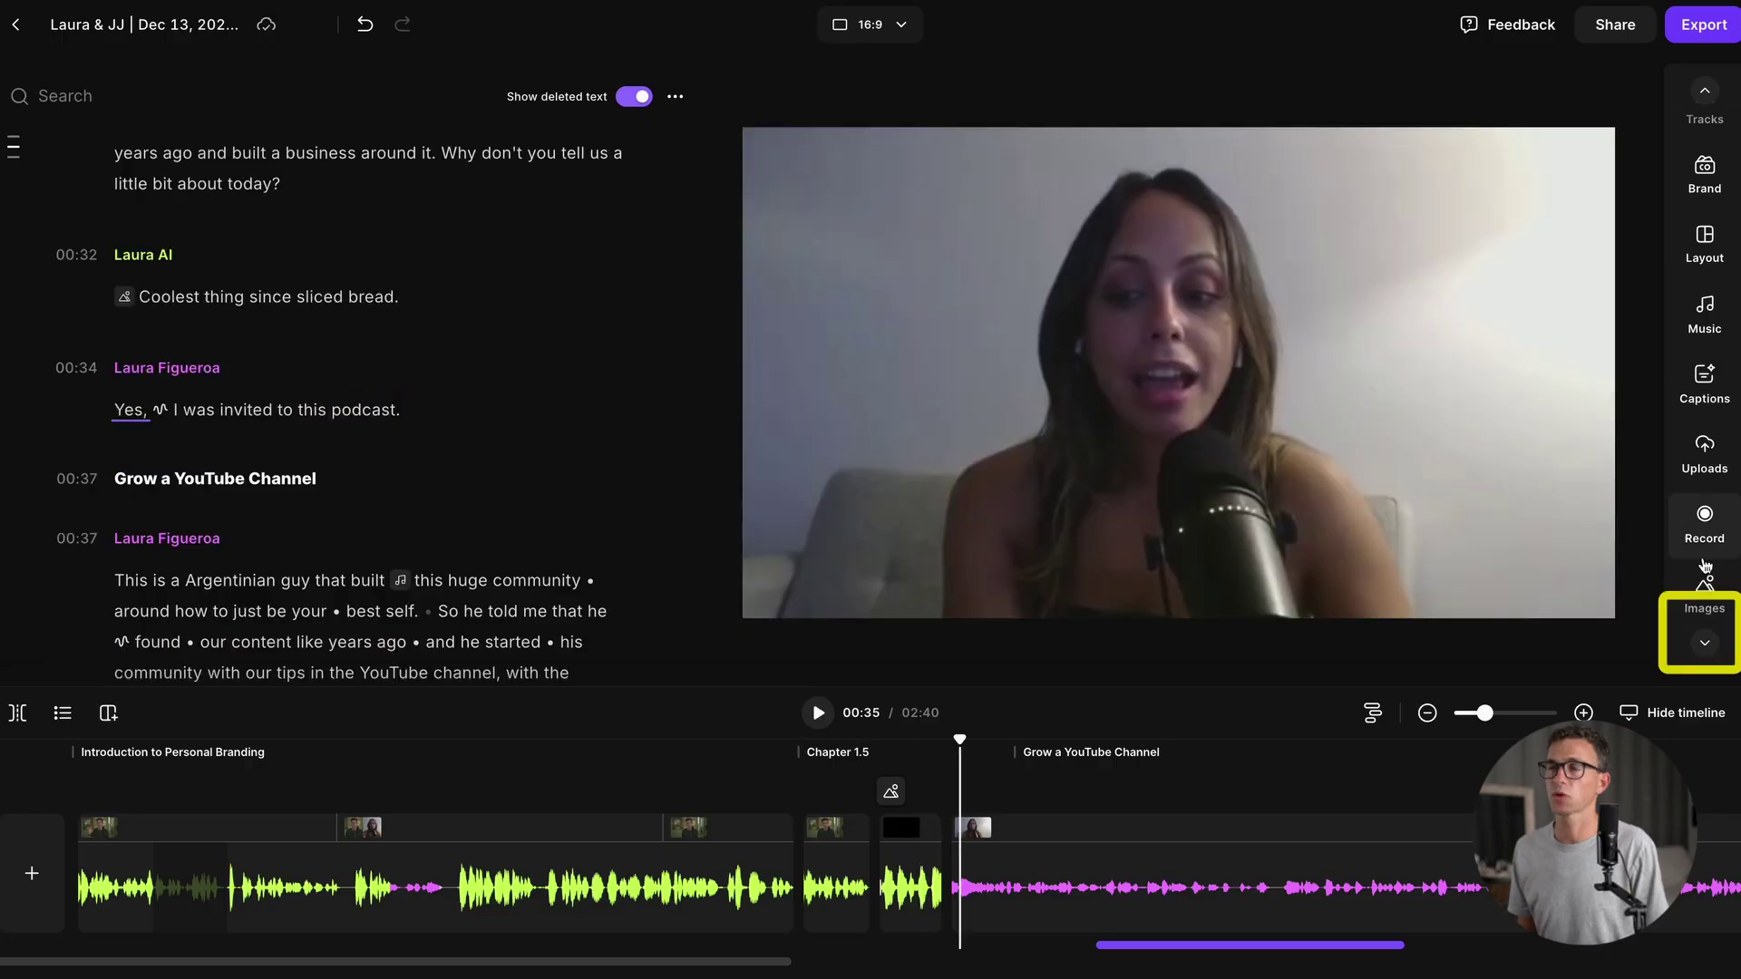
pyautogui.click(1705, 632)
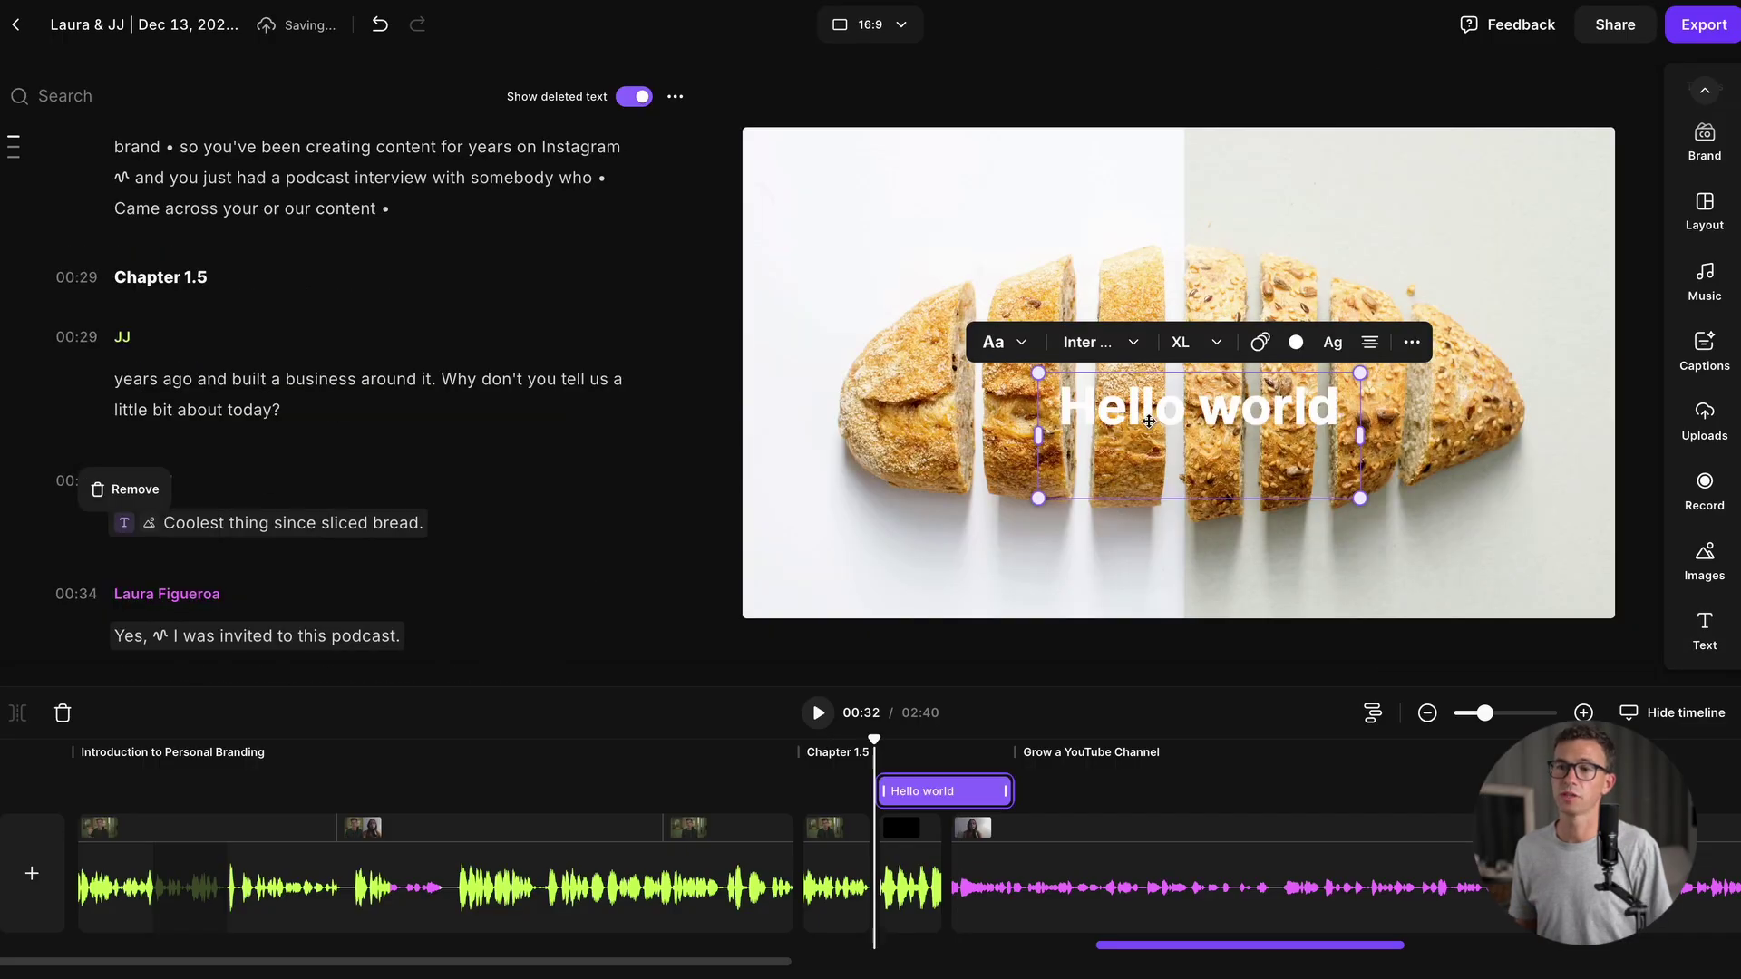
pyautogui.moveTo(1147, 417); pyautogui.dragTo(1144, 589)
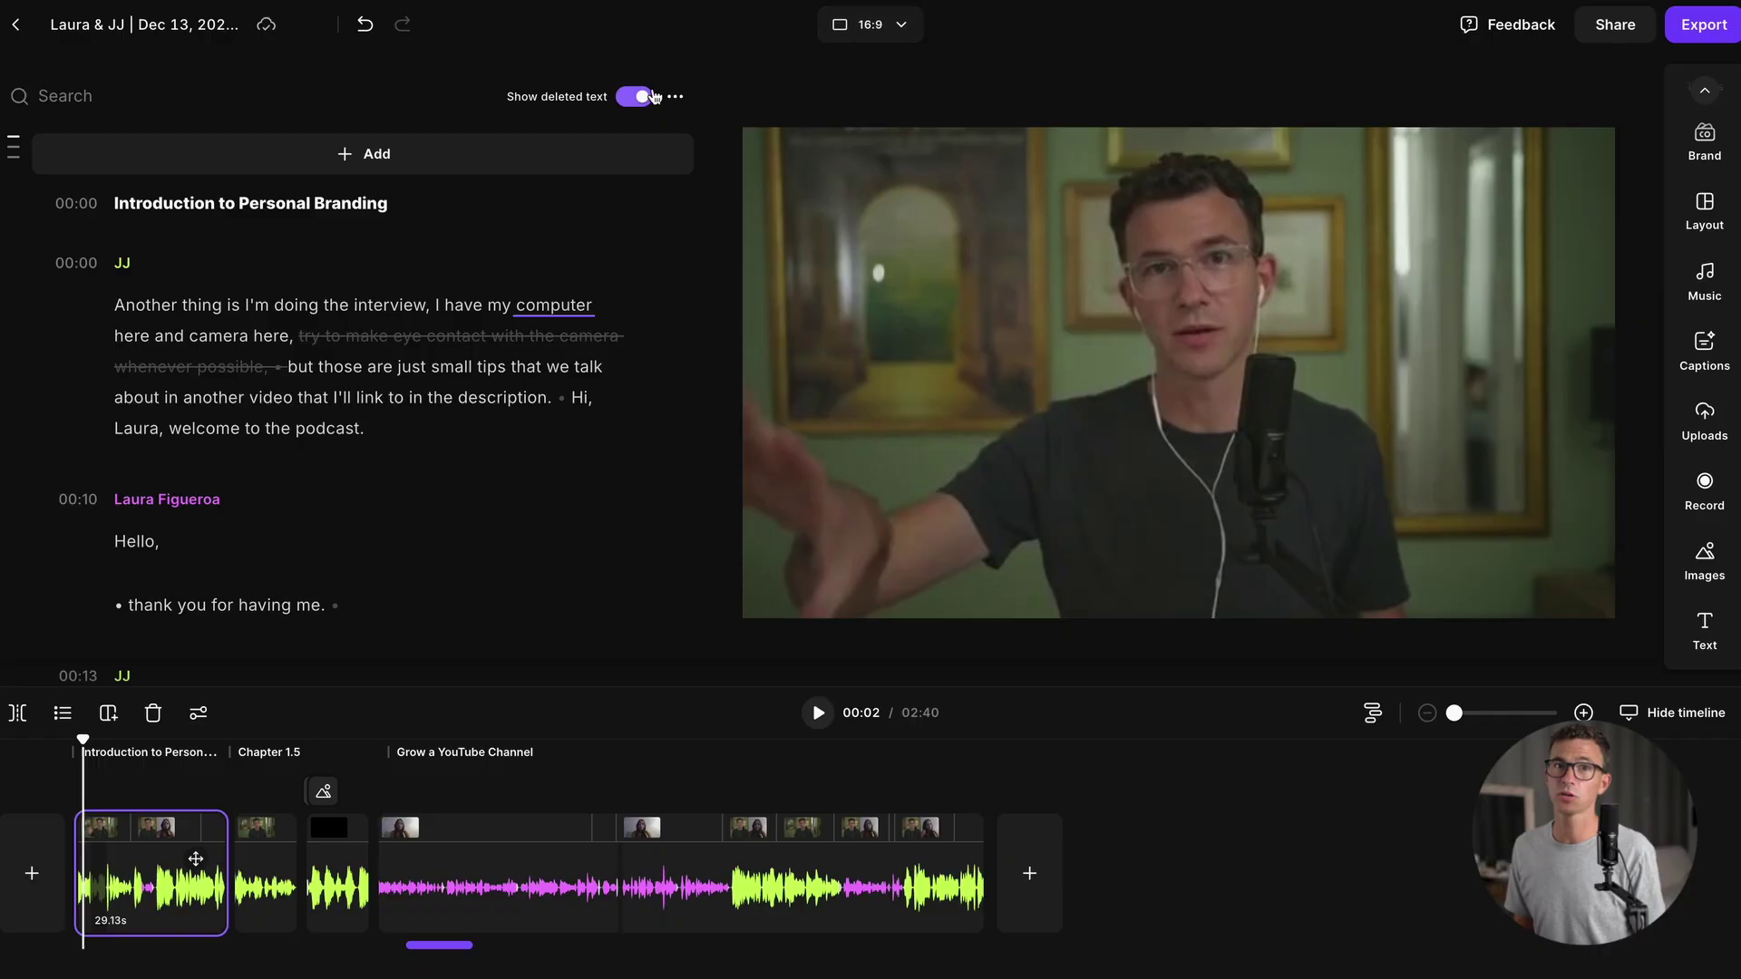
pyautogui.click(671, 97)
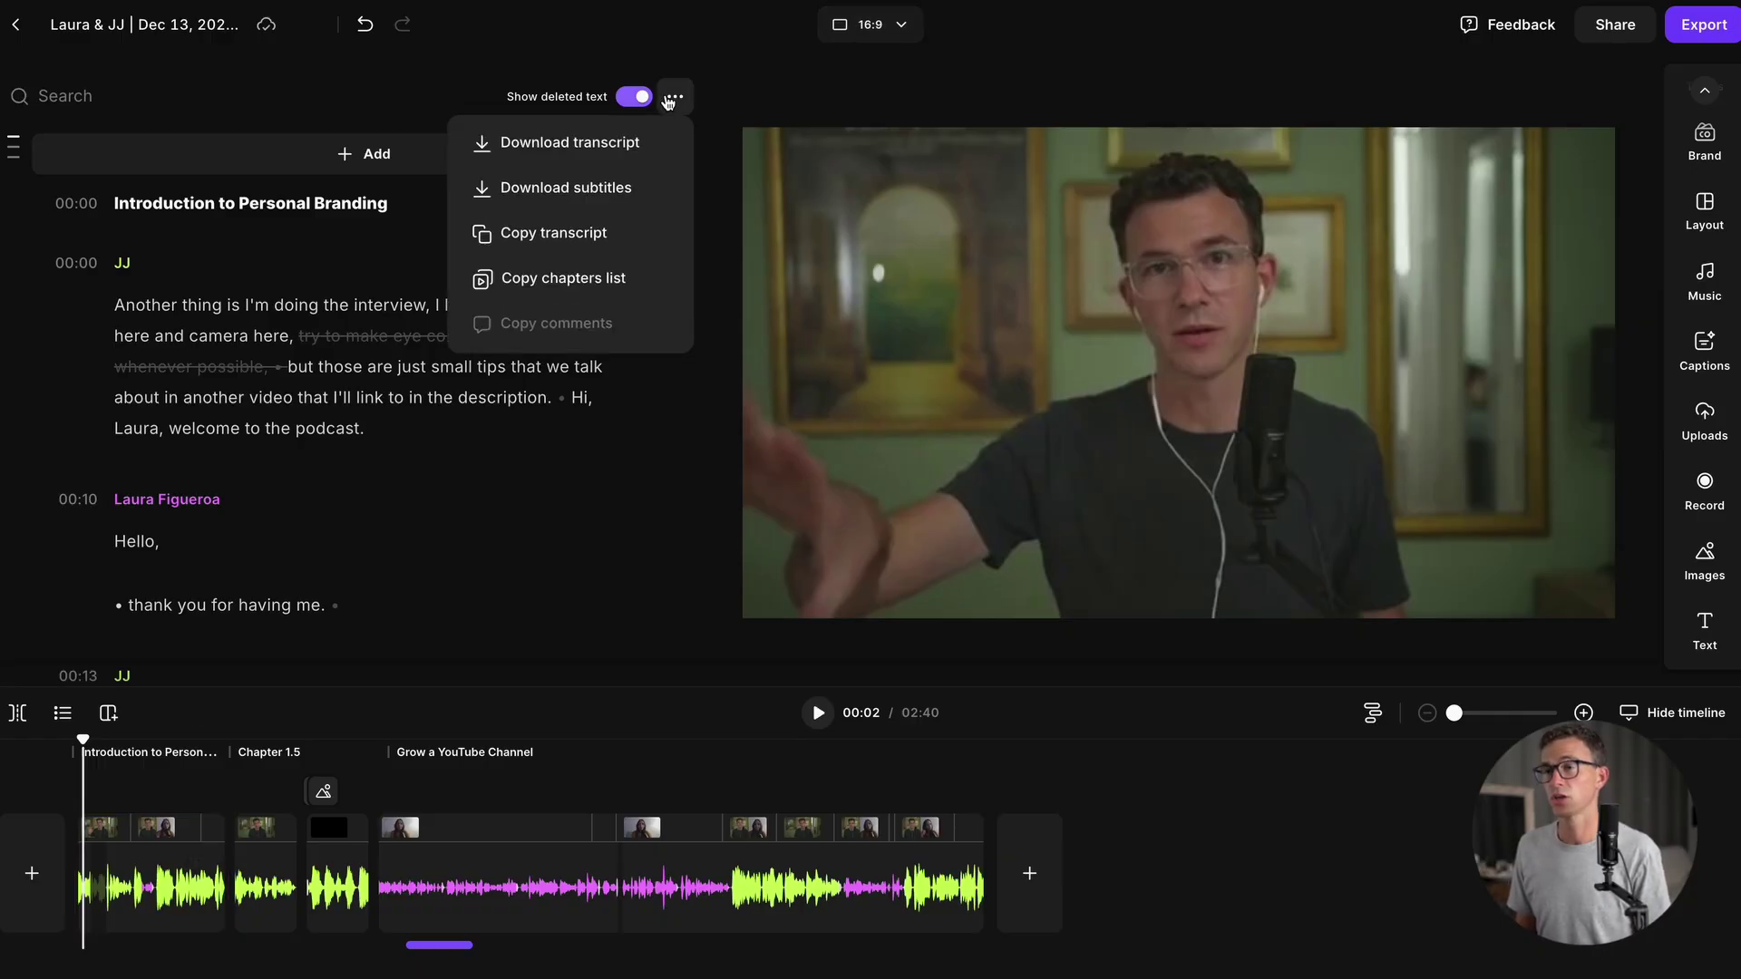
# Step: Dismiss the transcript options menu and open Export Options
pyautogui.press('Down')
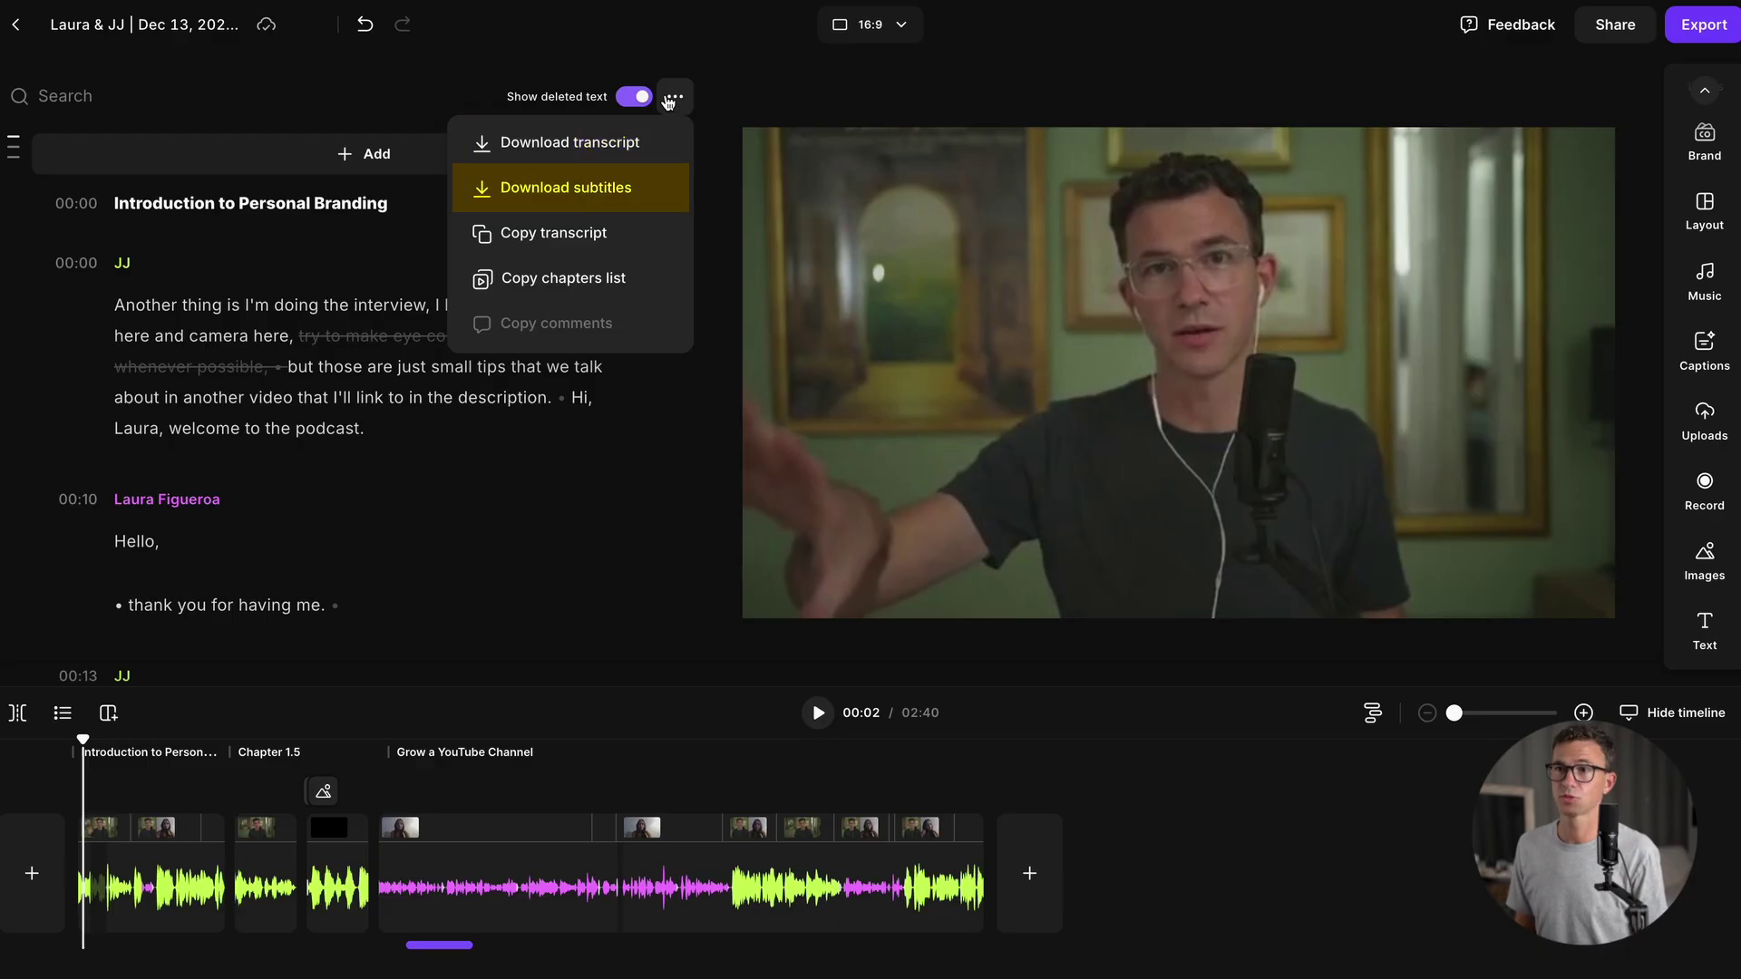
pyautogui.press('Down')
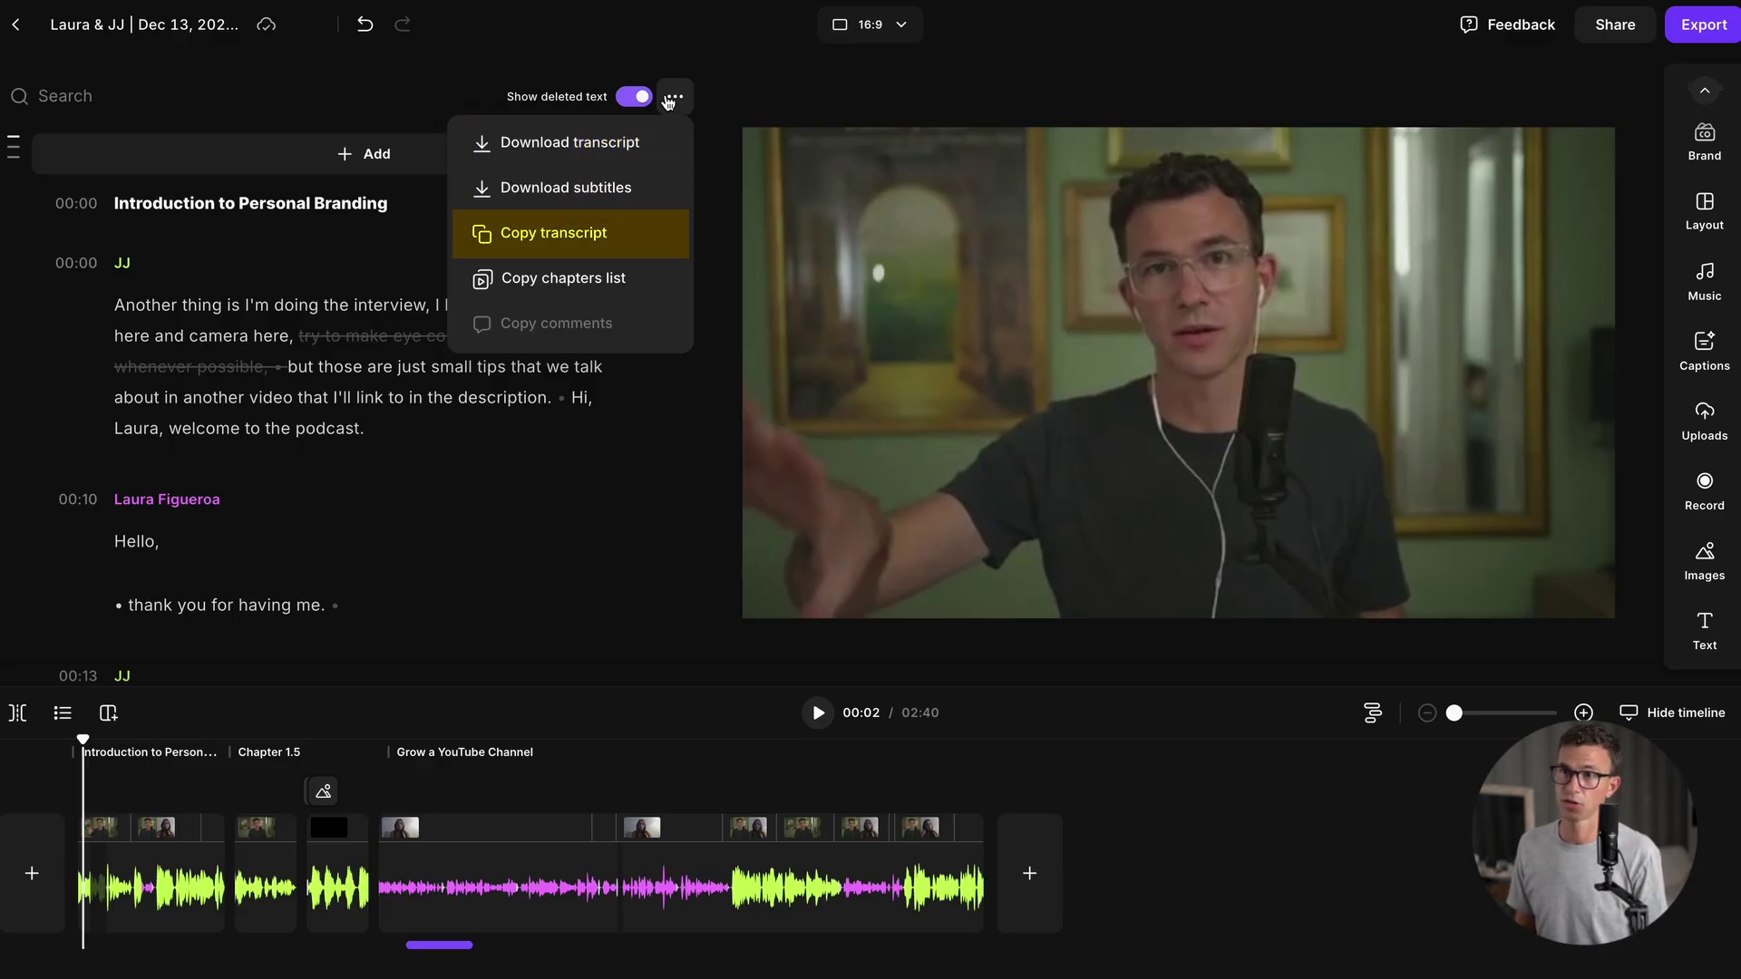
pyautogui.press('Down')
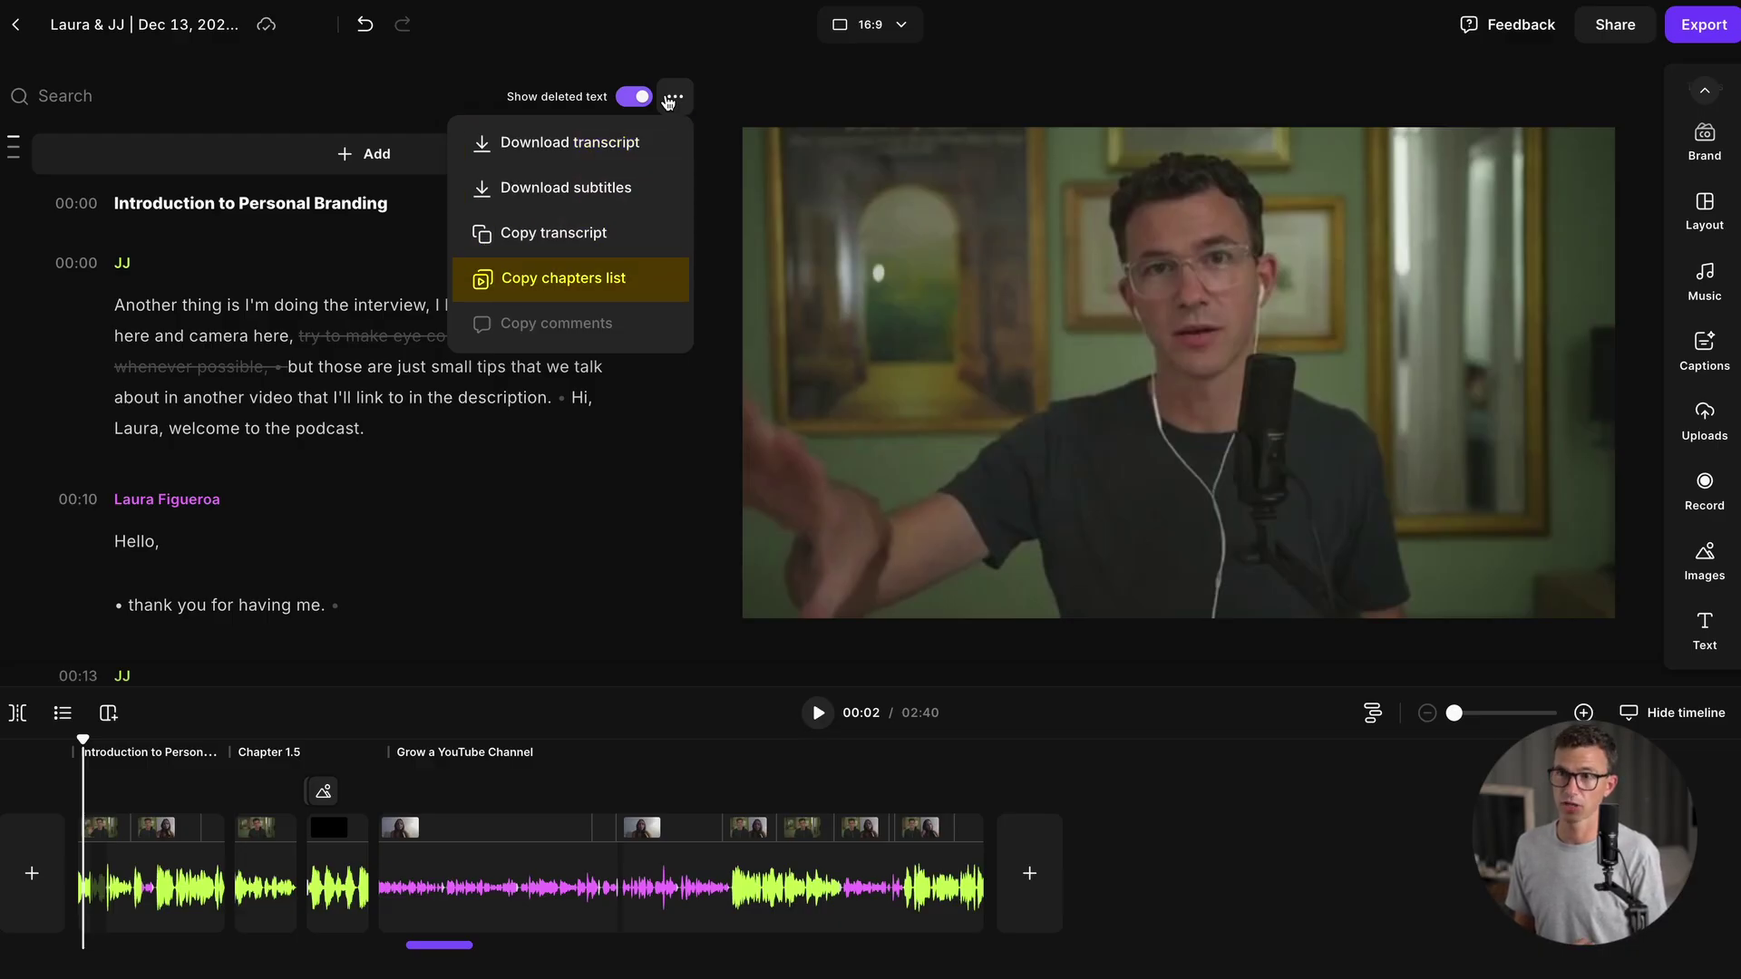
pyautogui.click(1709, 27)
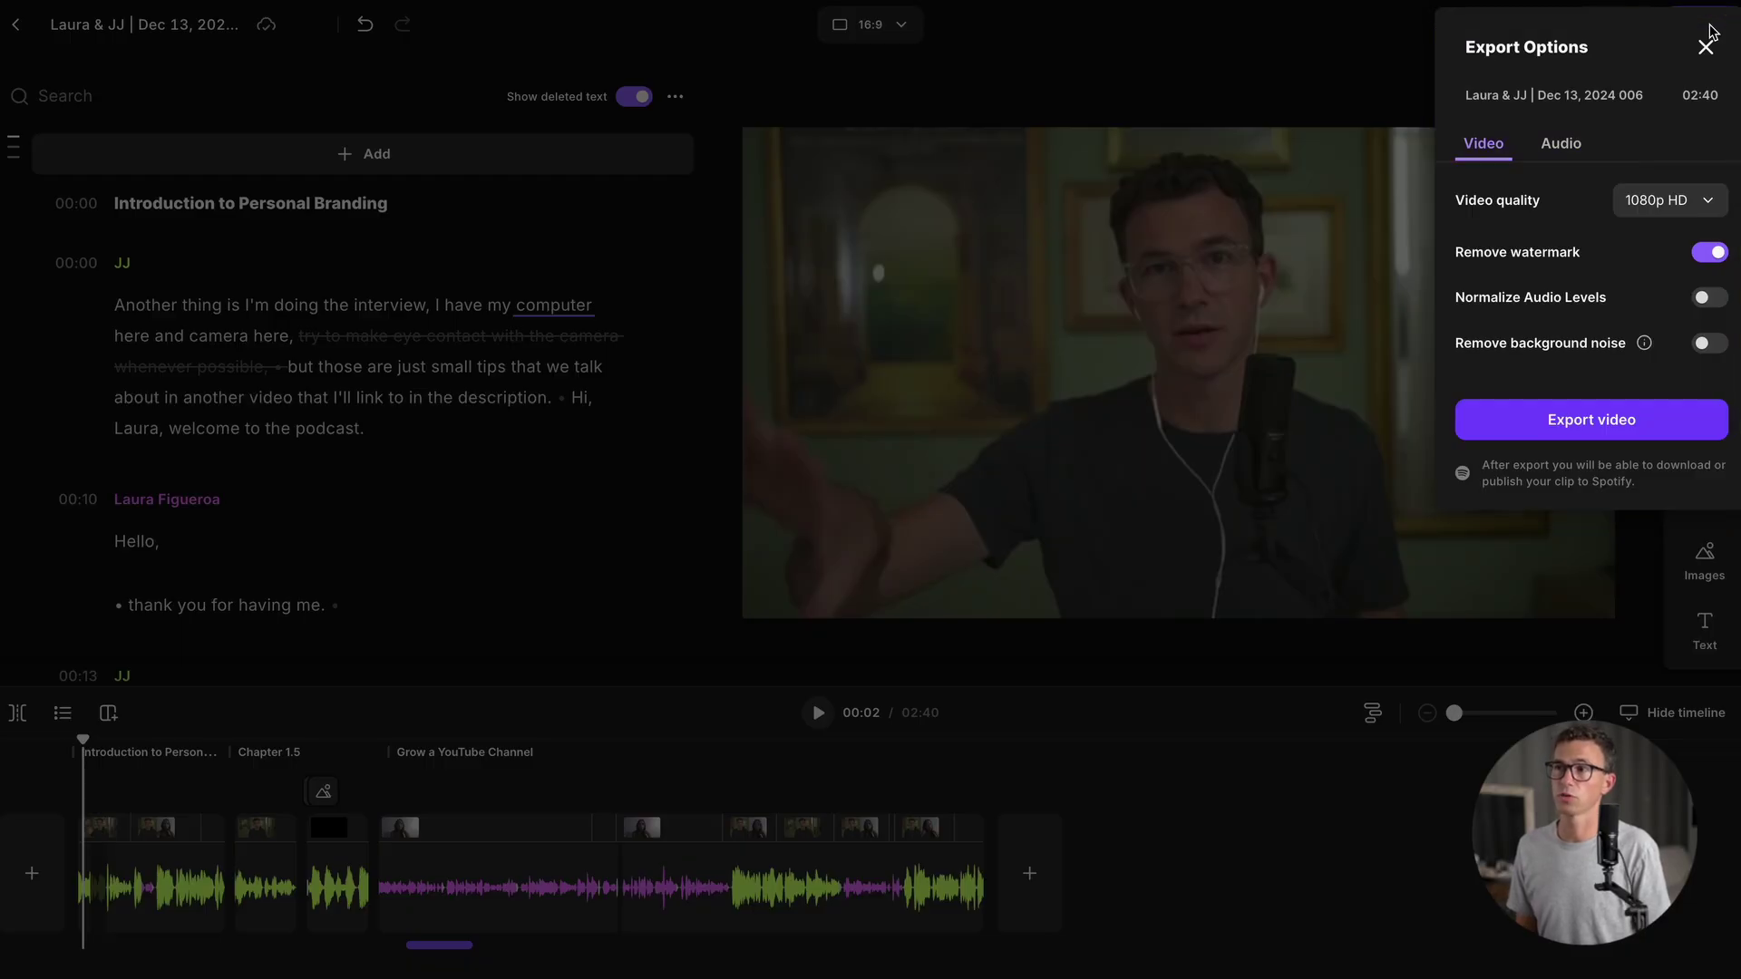
# Step: Export the edit as video at 1080p HD quality
pyautogui.click(1675, 210)
pyautogui.click(1573, 207)
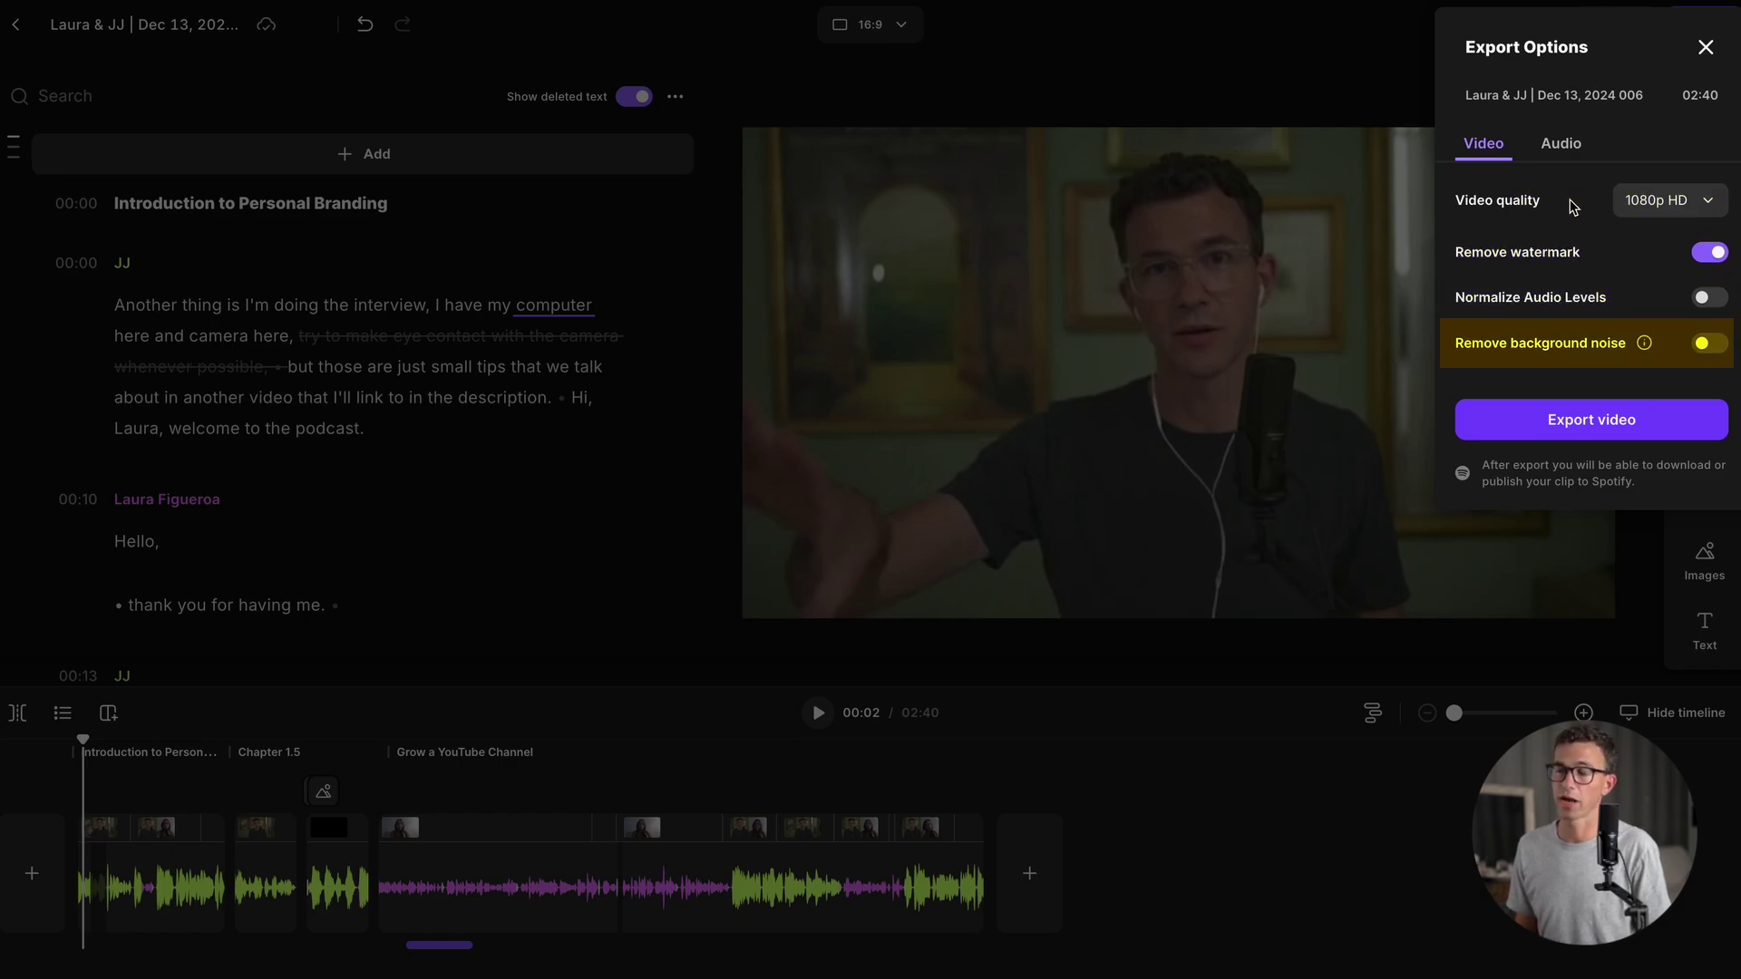
pyautogui.click(1580, 418)
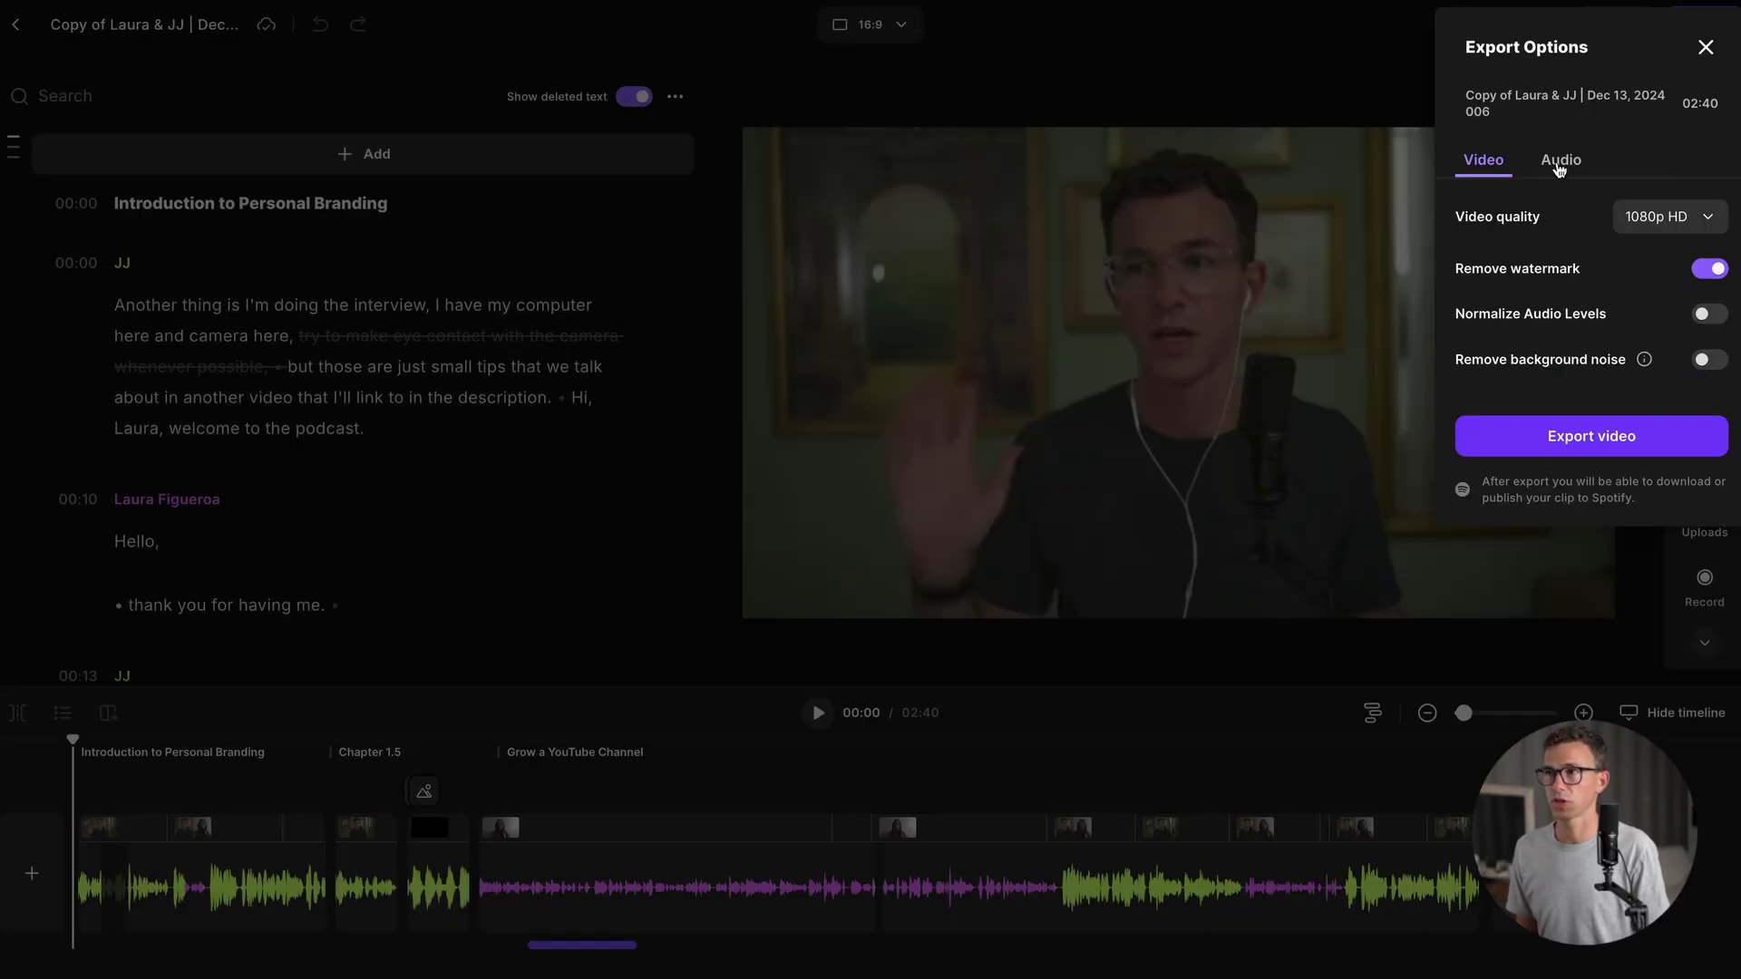
# Step: Export the audio as WAV HD and go to the exports dashboard
pyautogui.click(1558, 163)
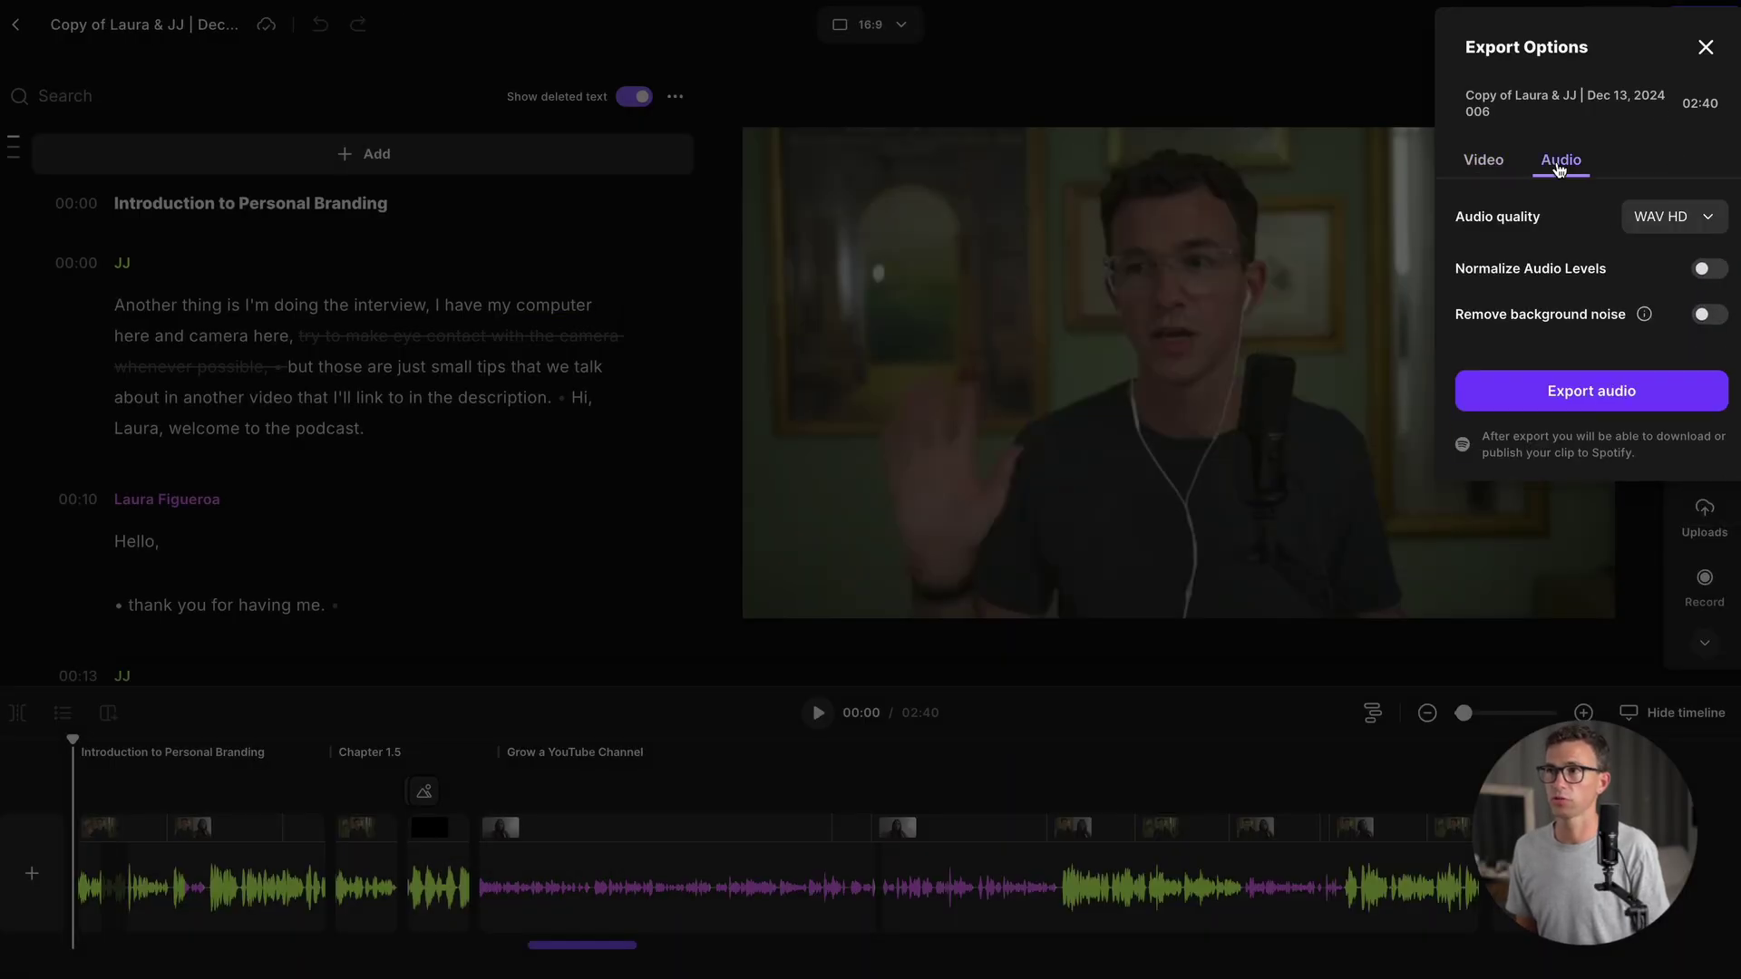
pyautogui.click(1674, 221)
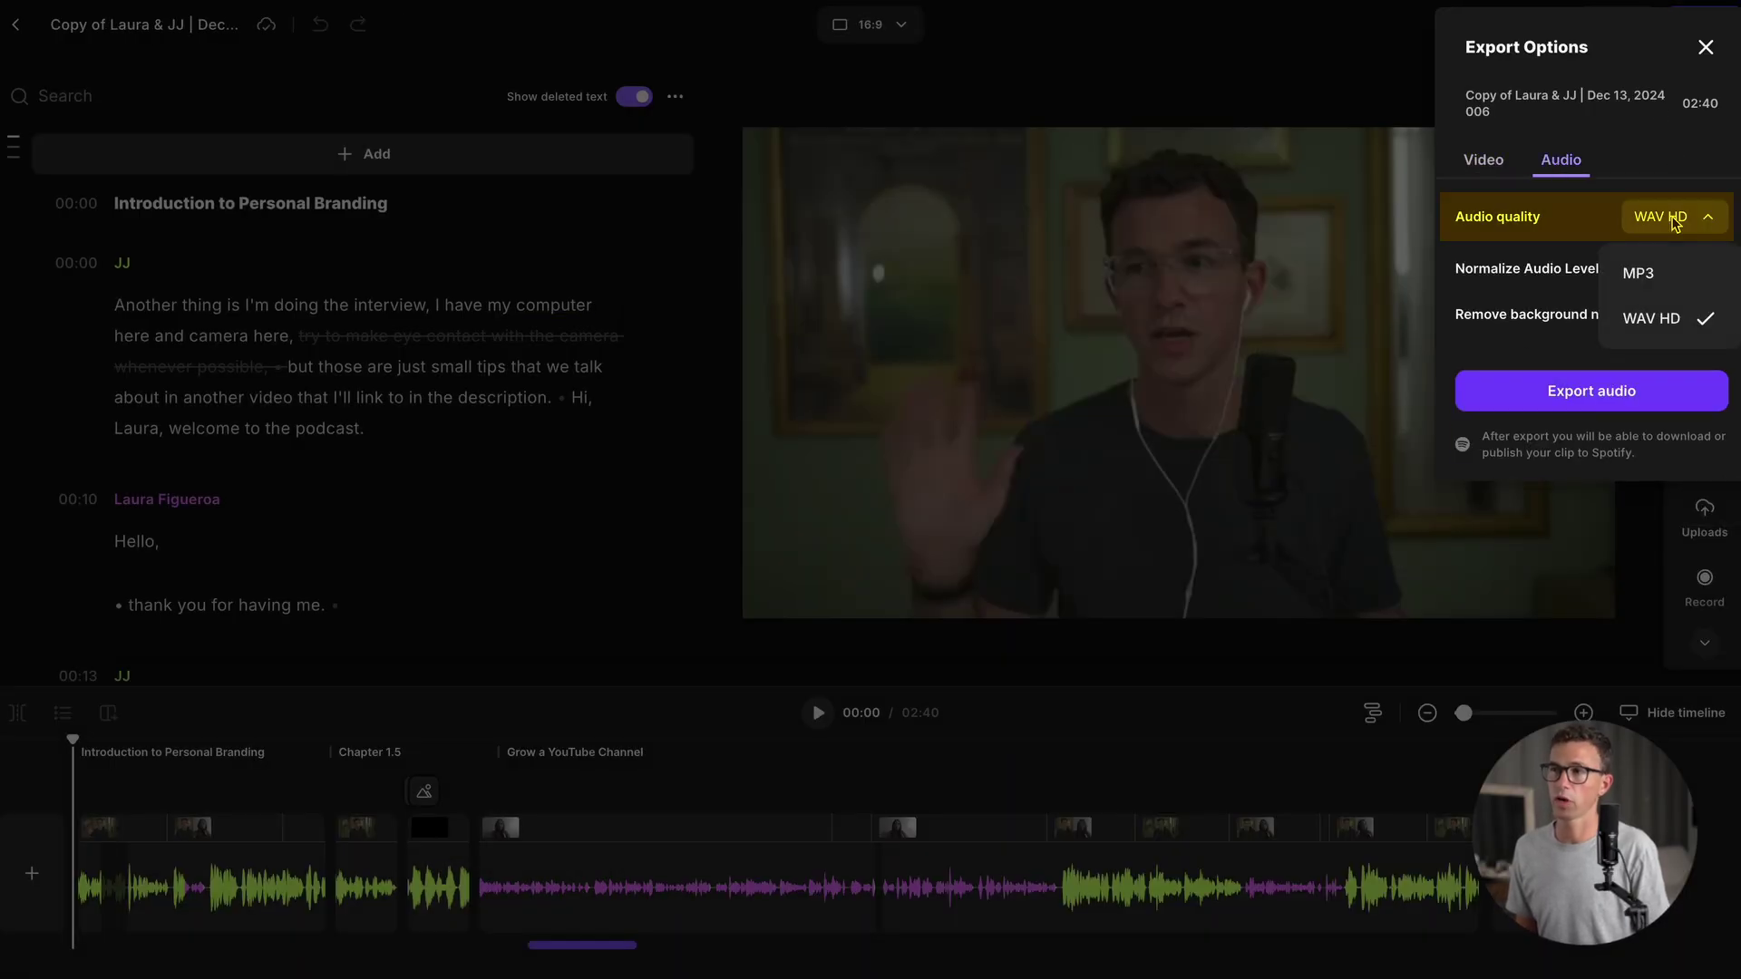
pyautogui.click(1578, 356)
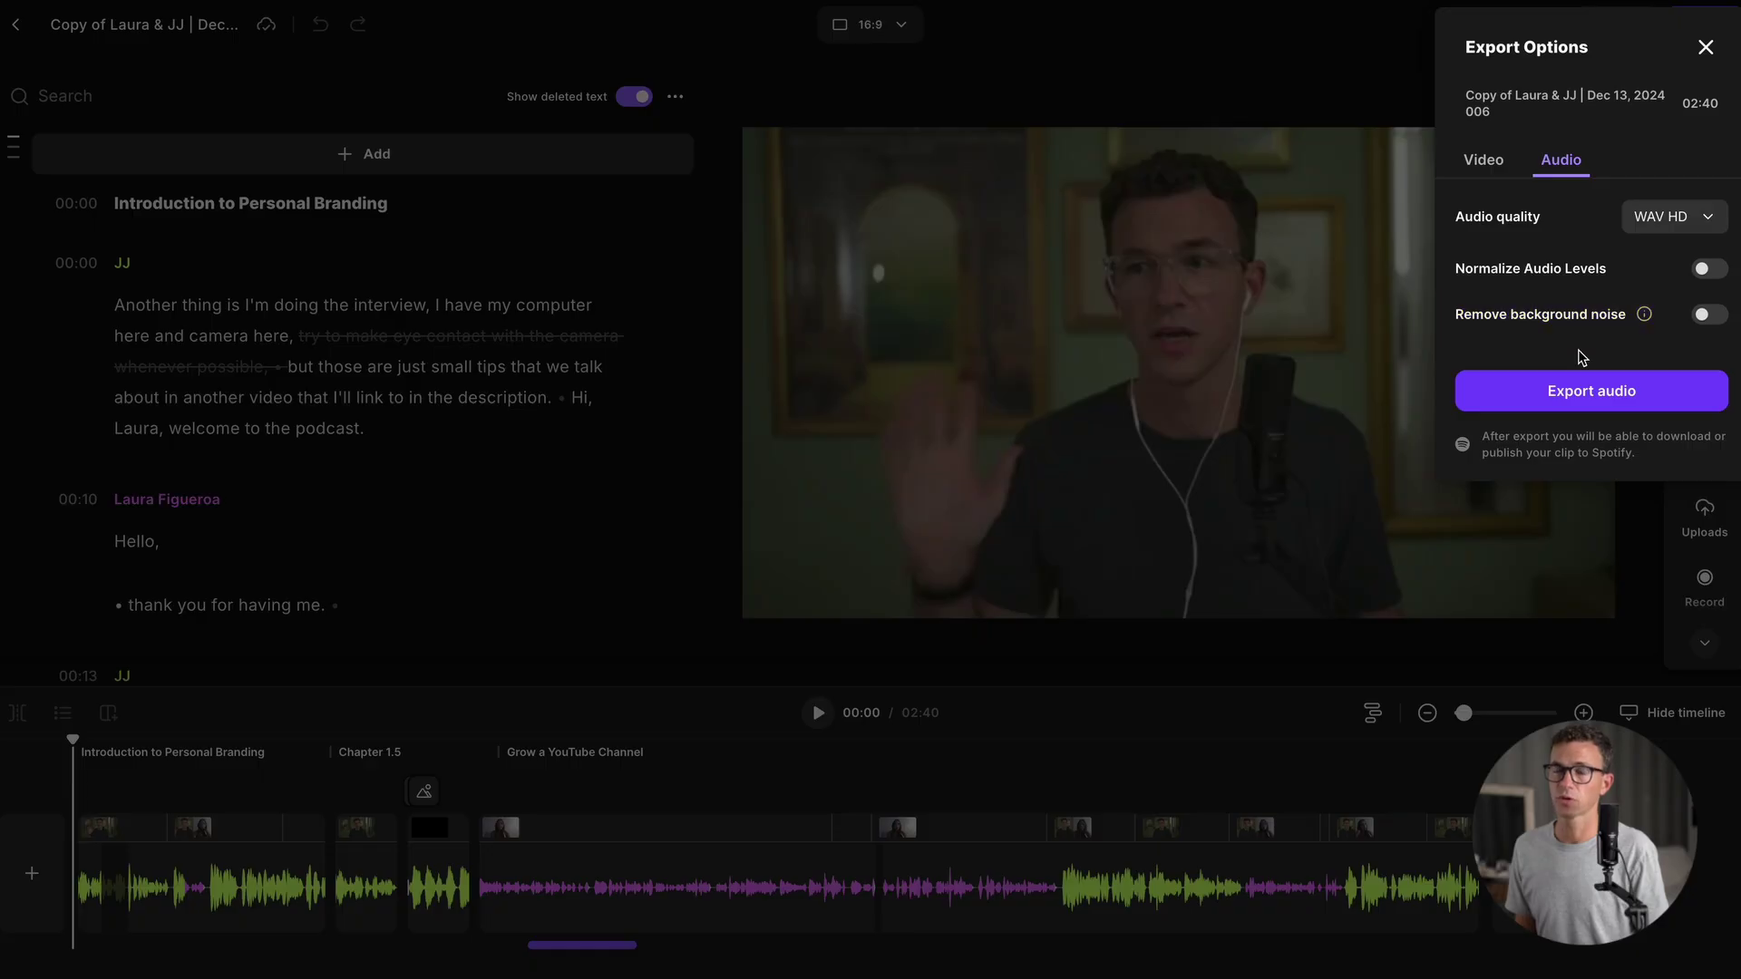
pyautogui.click(1584, 390)
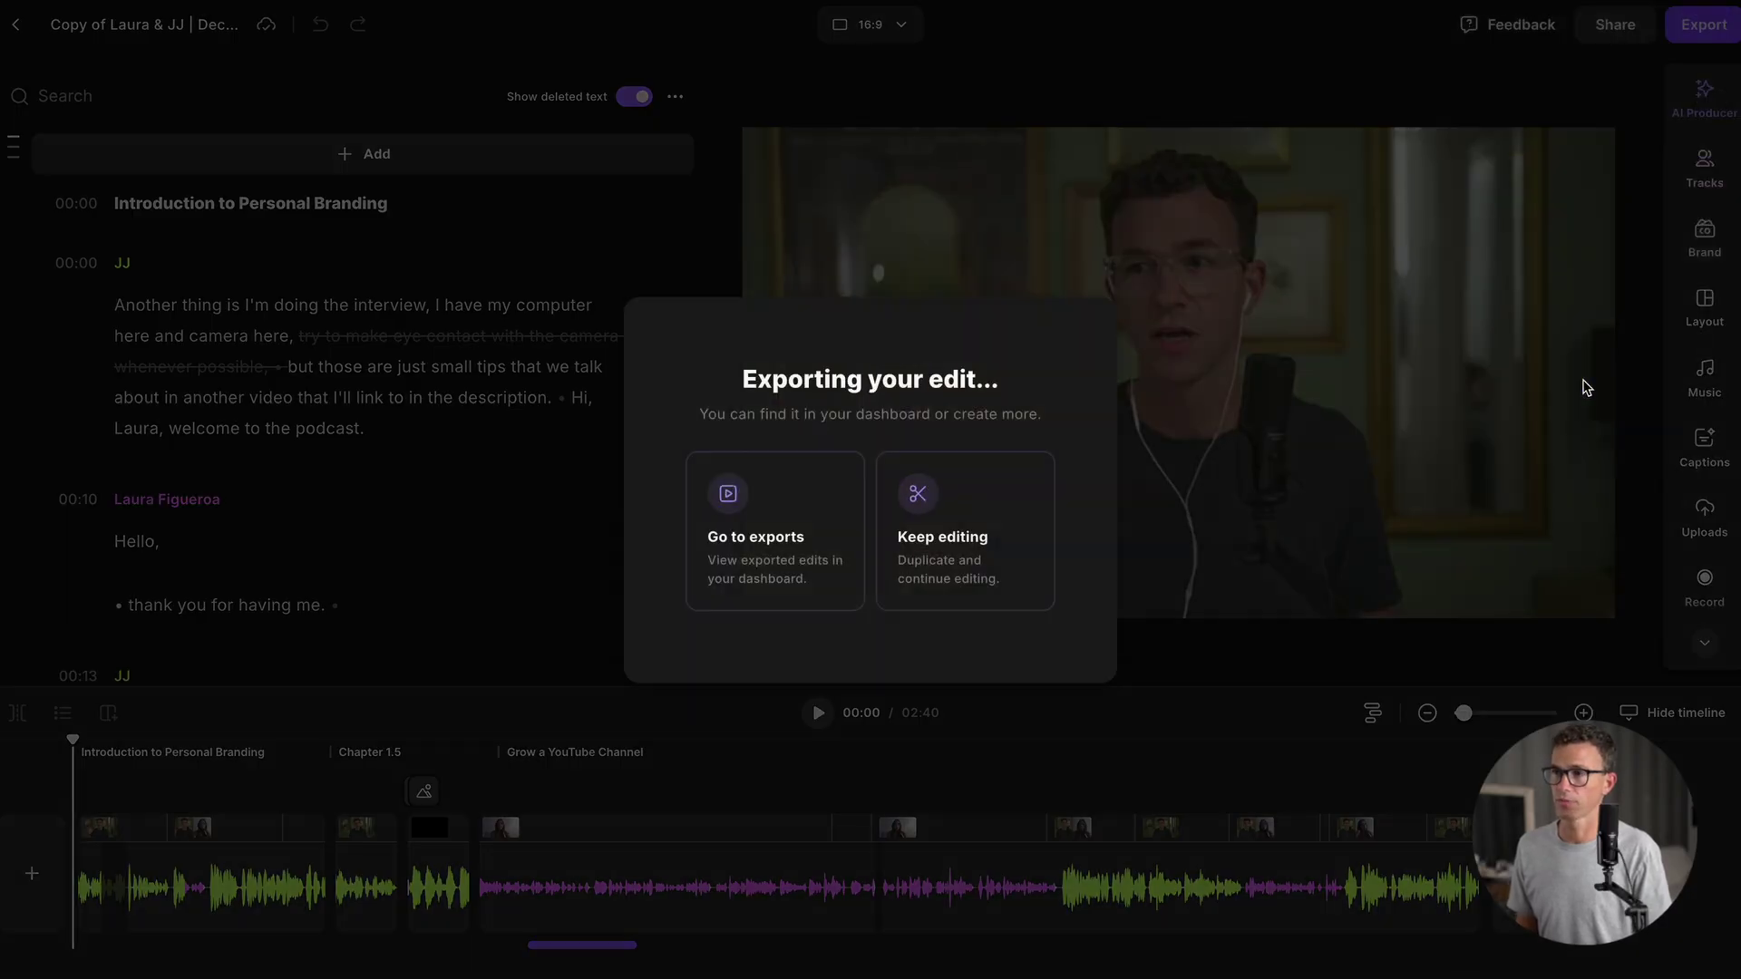
pyautogui.click(752, 532)
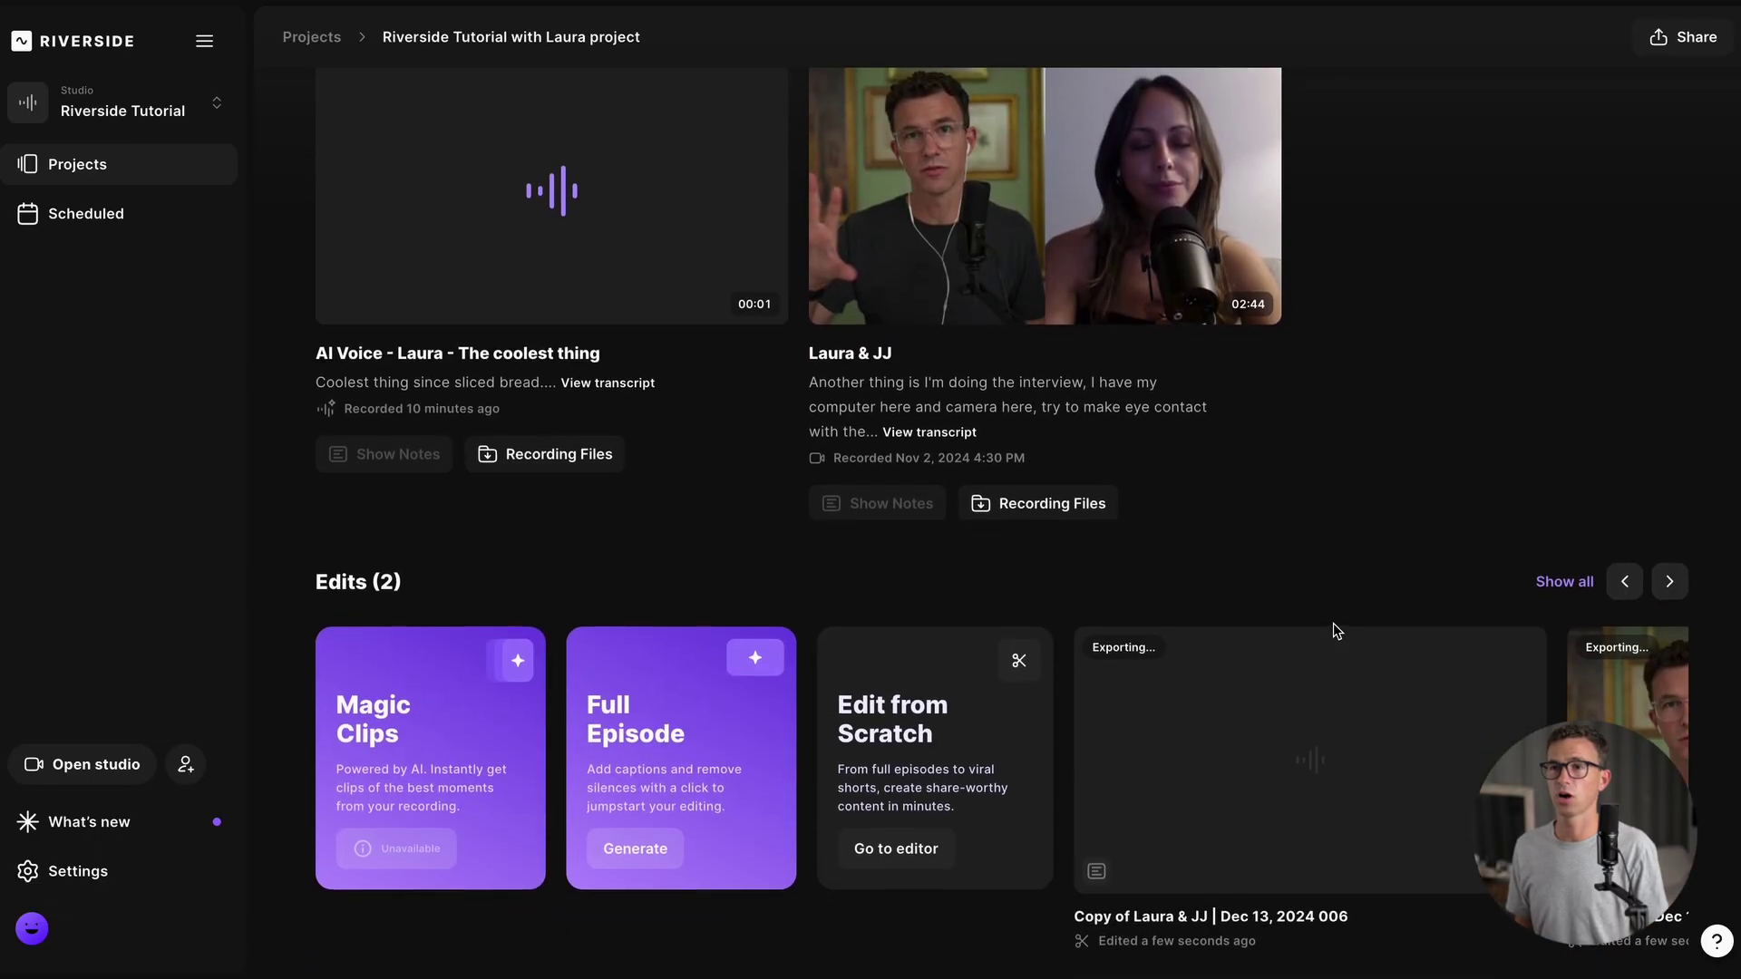
# Step: Scroll the Edits carousel to see the exported Dec 13 copy and the edit still exporting
pyautogui.hscroll(5, 1440, 744)
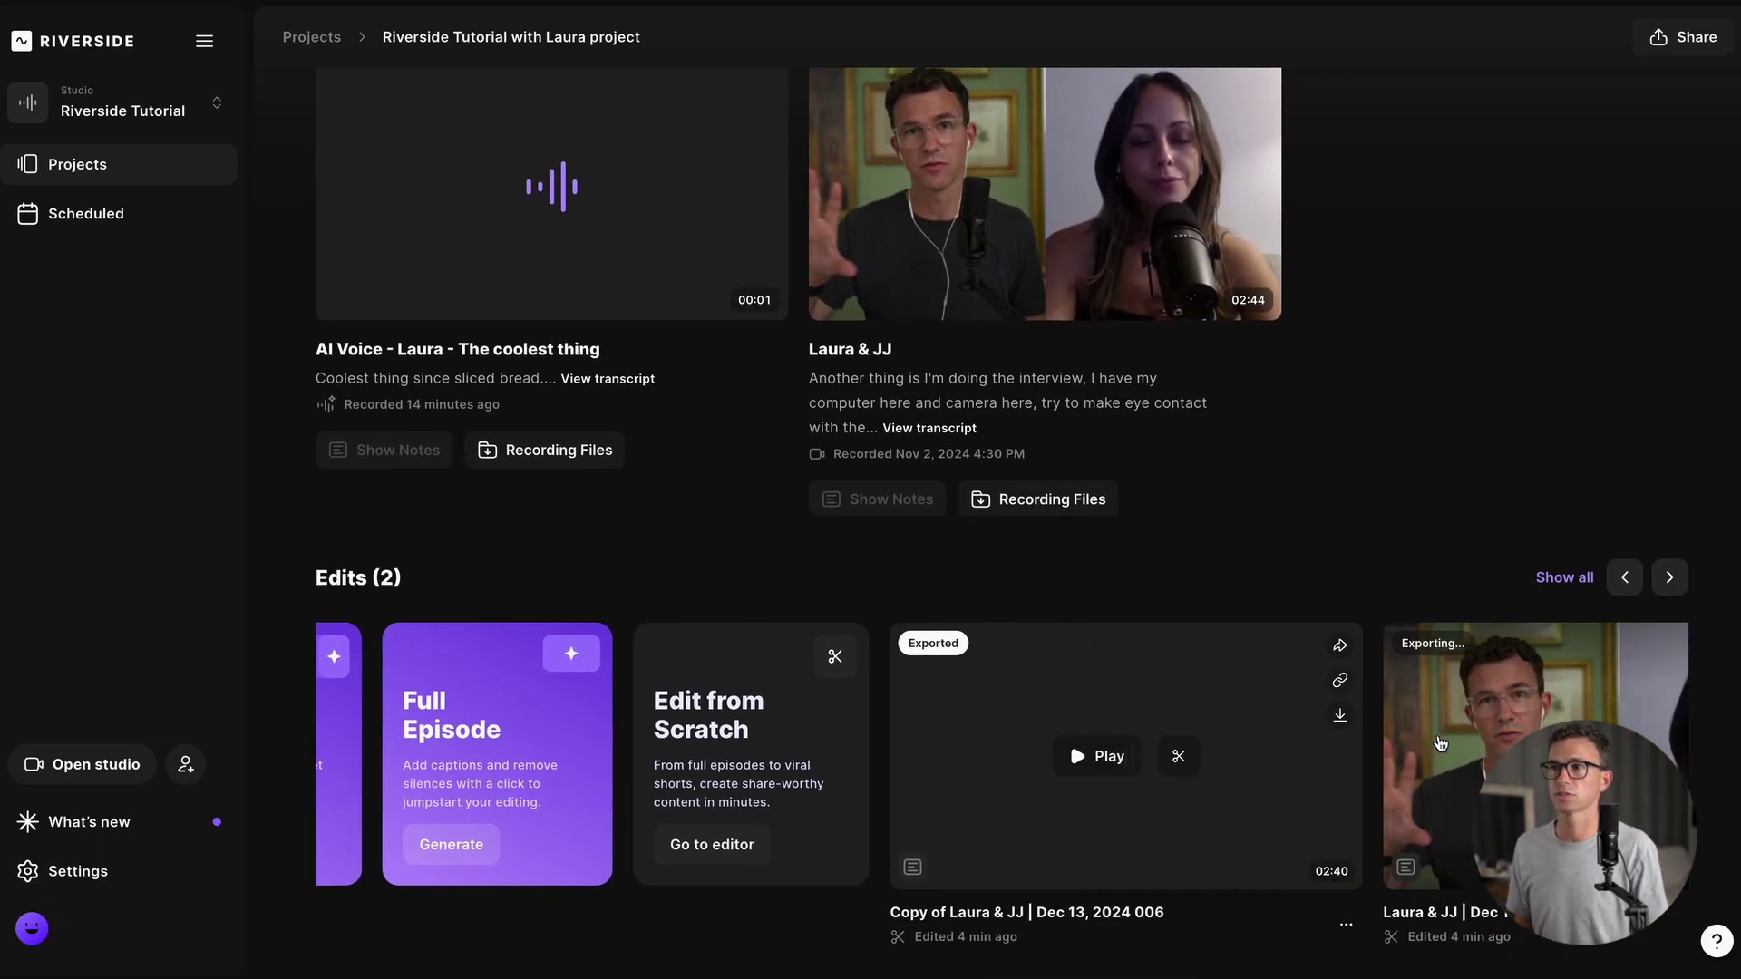